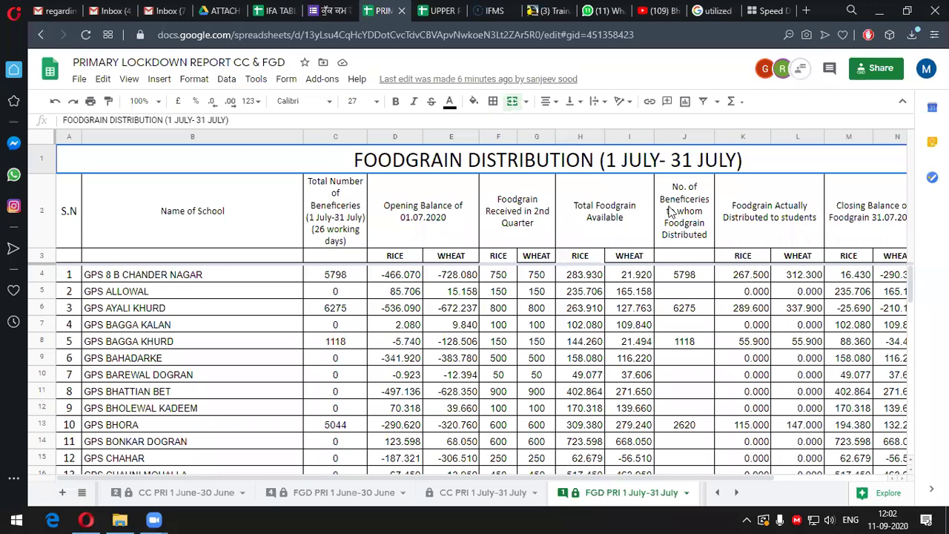
# Scroll the sheet tabs and switch to the CC PRI 1 July-31 July cooking cost sheet
pyautogui.click(736, 493)
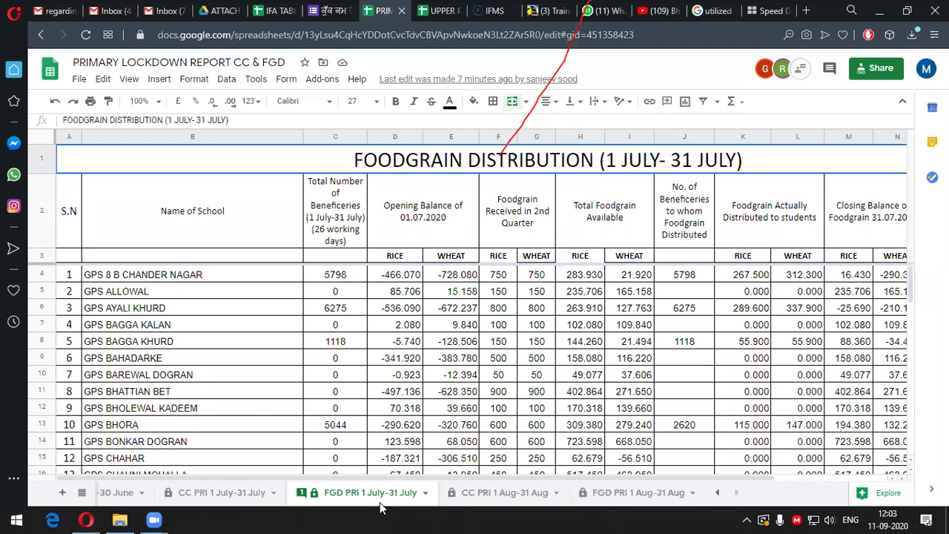
pyautogui.click(247, 492)
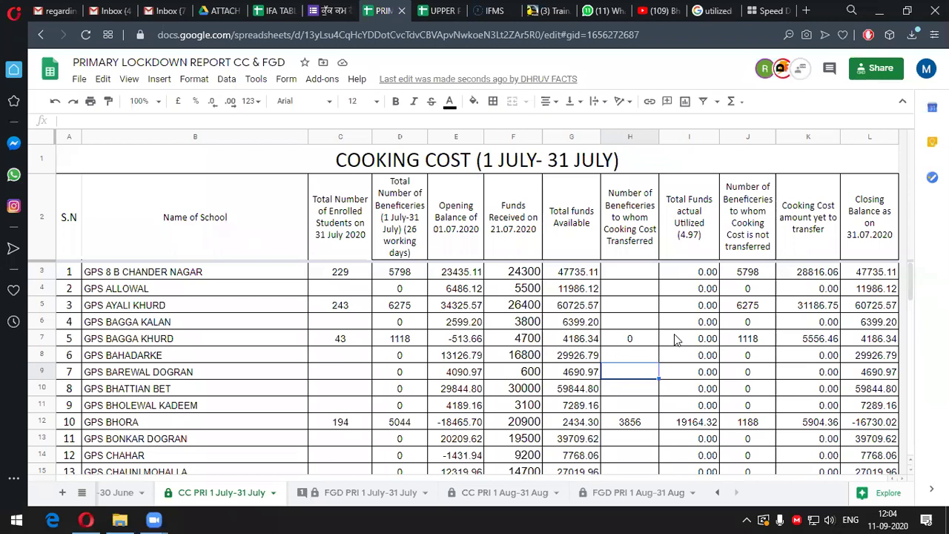
# Enter 0 transferred beneficiaries in H3 for GPS 8 B CHANDER NAGAR, then go to CC PRI 1 Aug-31 Aug
pyautogui.click(642, 279)
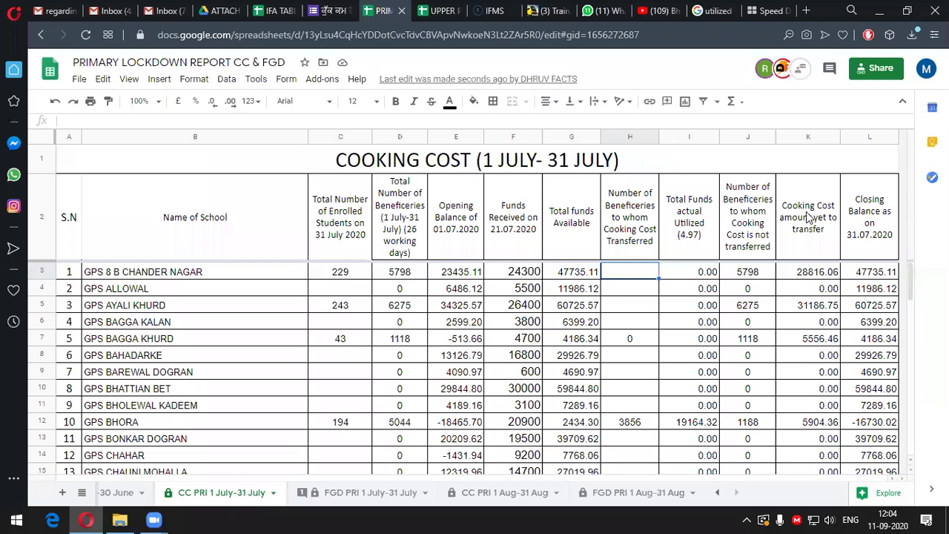
pyautogui.write('0')
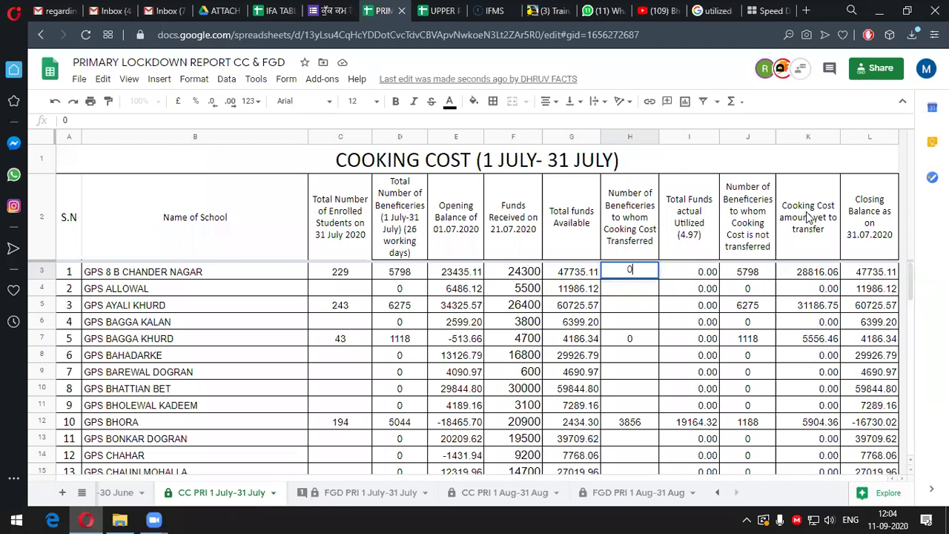
pyautogui.press('BackSpace')
pyautogui.write('0')
pyautogui.press('Return')
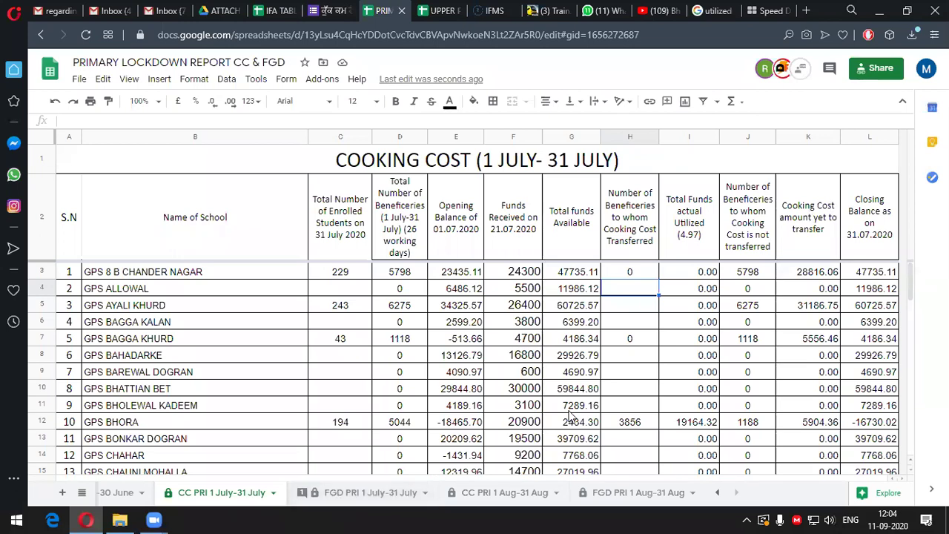
pyautogui.click(621, 310)
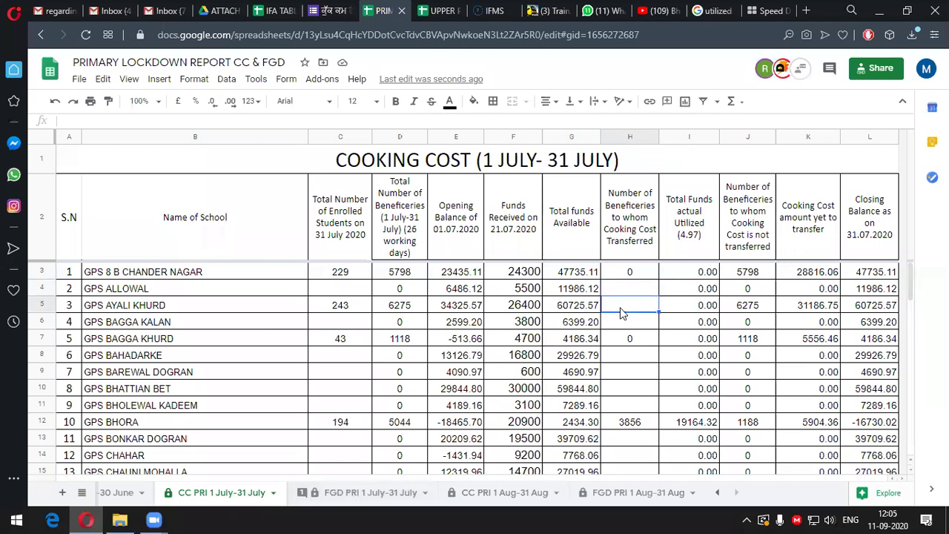
pyautogui.click(495, 504)
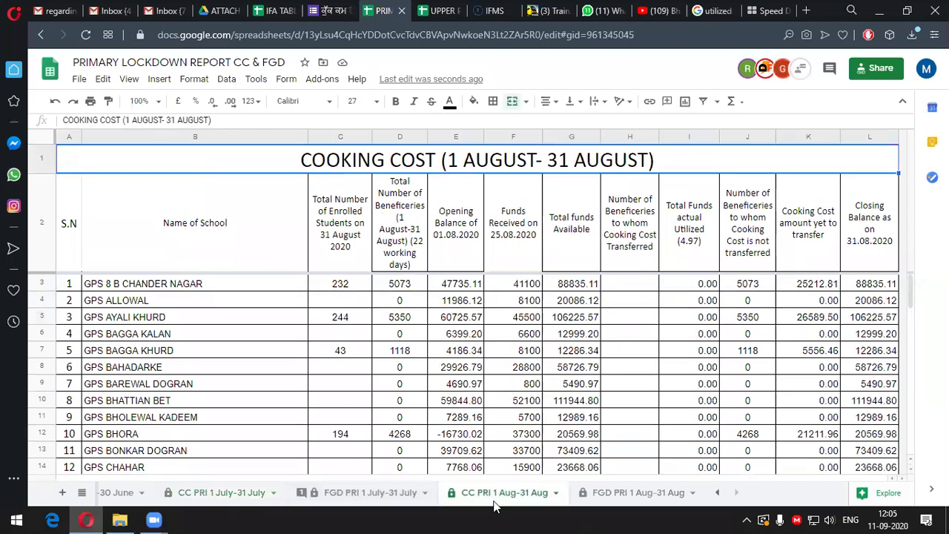
# Navigate the sheet tabs to CC PRI 1 June-30 June and scroll to its first rows
pyautogui.click(245, 504)
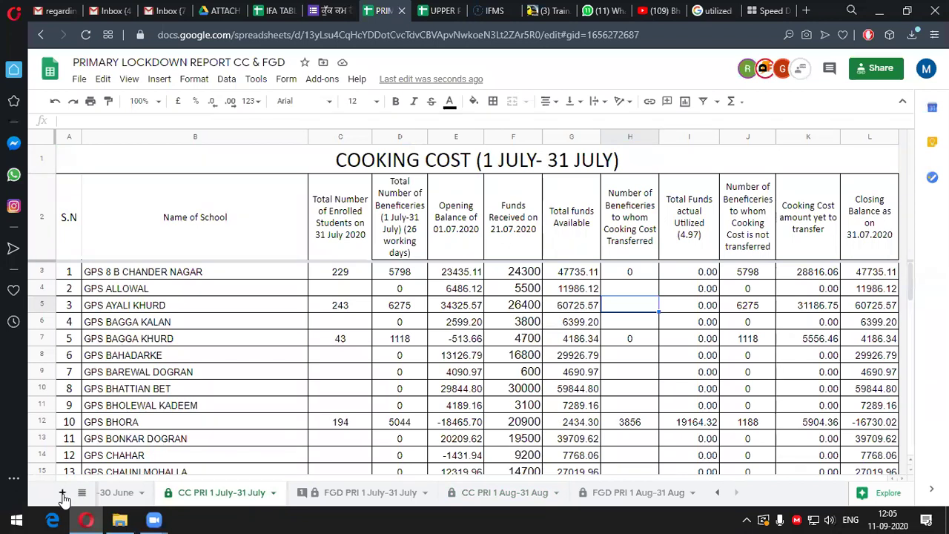
pyautogui.click(715, 492)
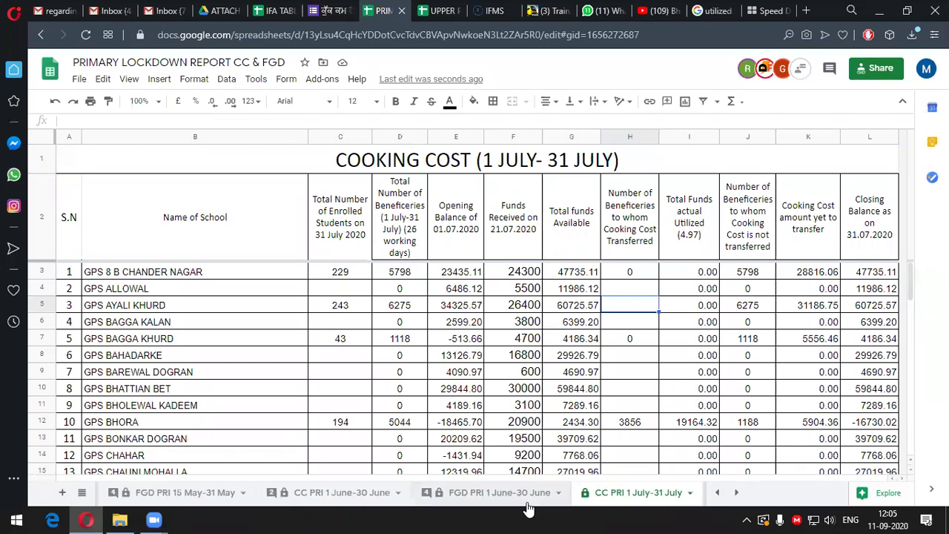
pyautogui.click(445, 494)
pyautogui.click(343, 493)
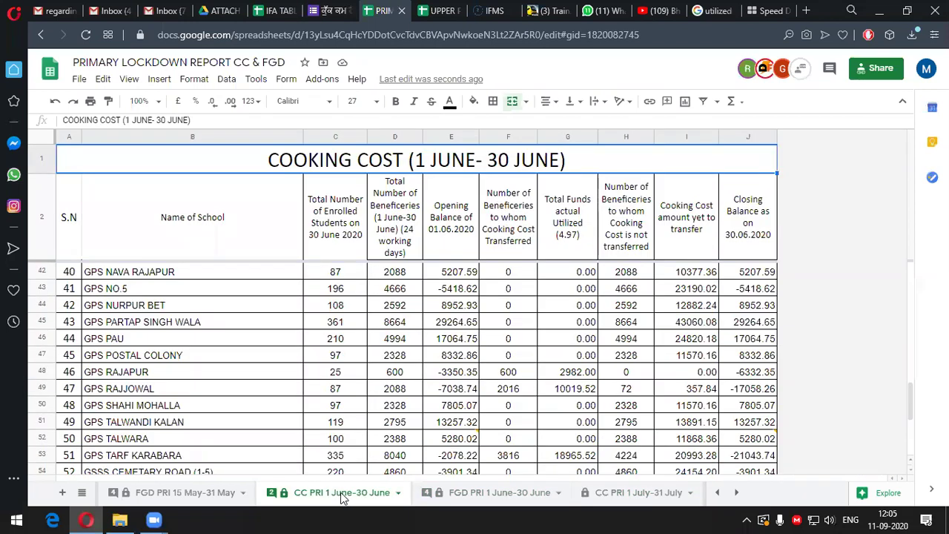
pyautogui.scroll(10, 383, 463)
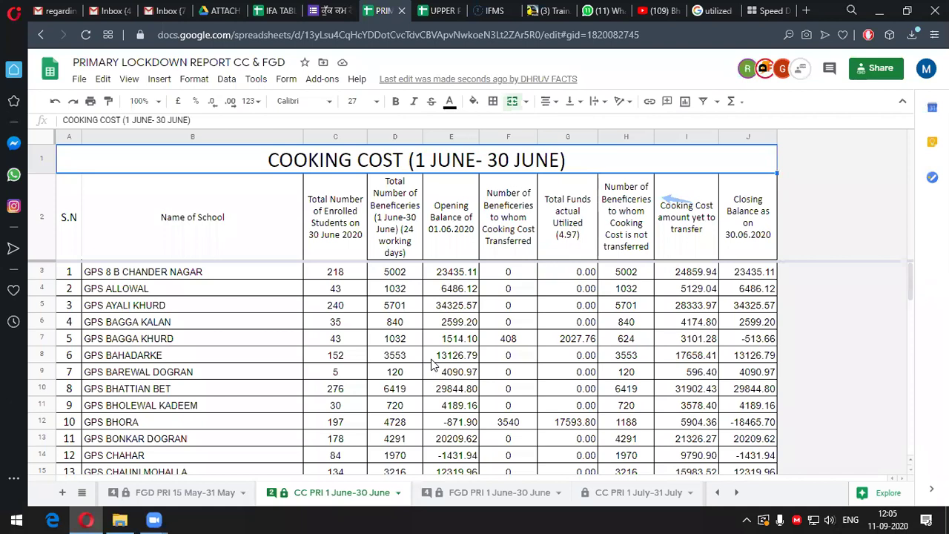
# Return to the CC PRI 1 July-31 July sheet, where H3 now shows 0
pyautogui.click(638, 494)
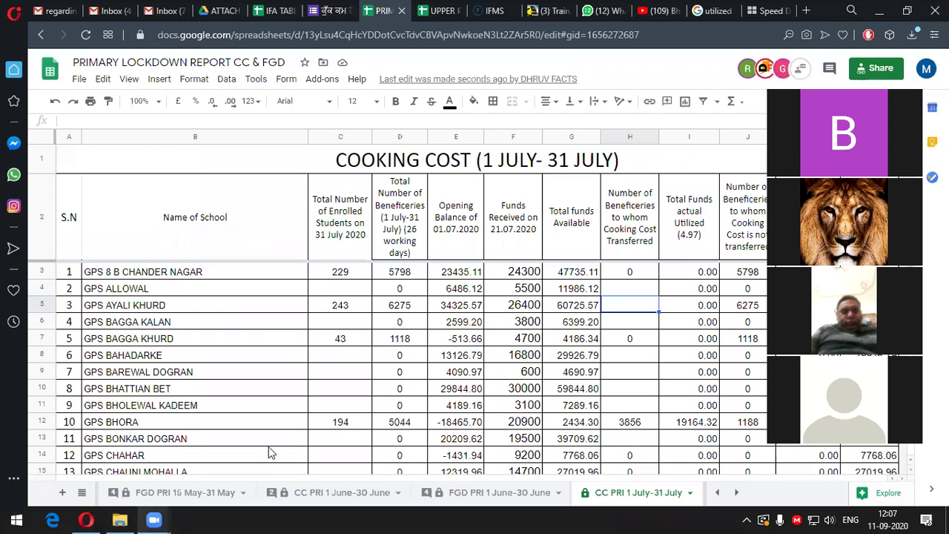
pyautogui.click(345, 340)
pyautogui.scroll(-5, 346, 348)
pyautogui.scroll(-10, 344, 354)
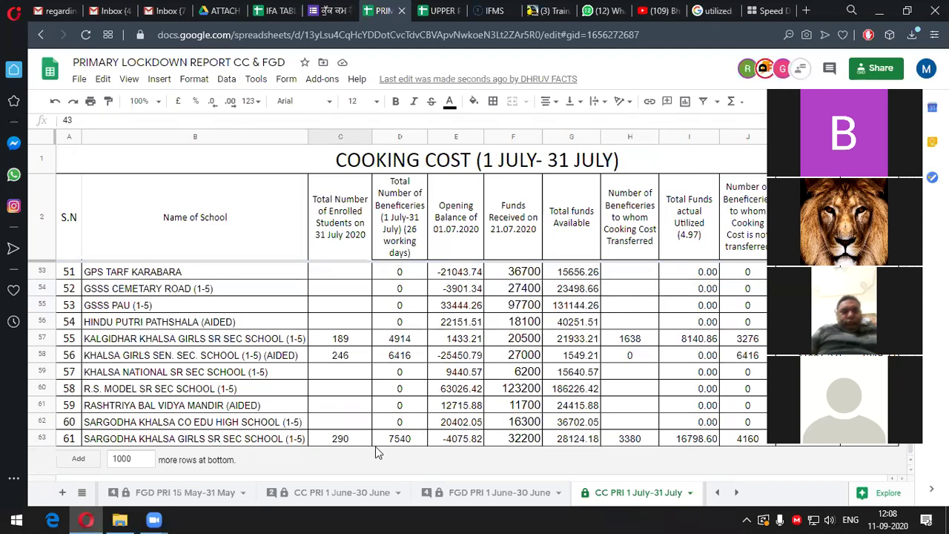
pyautogui.scroll(9, 375, 452)
pyautogui.scroll(8, 375, 452)
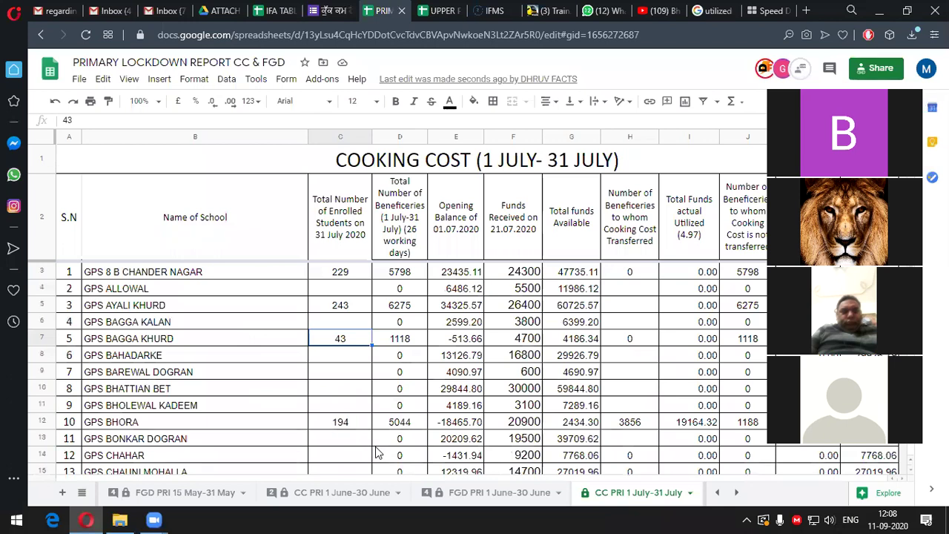
pyautogui.scroll(-2, 341, 377)
pyautogui.scroll(-2, 364, 371)
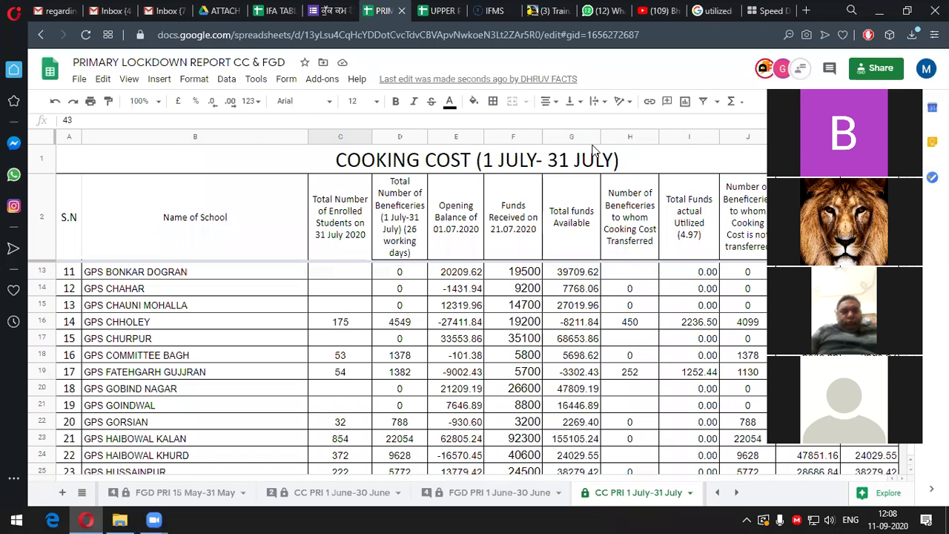
pyautogui.scroll(3, 441, 330)
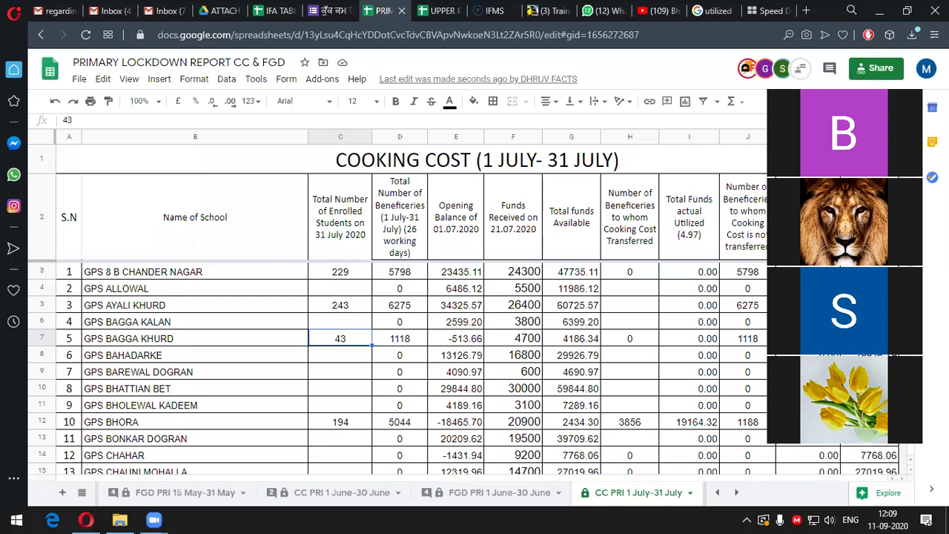
pyautogui.scroll(-1, 442, 374)
pyautogui.scroll(-5, 442, 374)
pyautogui.scroll(2, 444, 378)
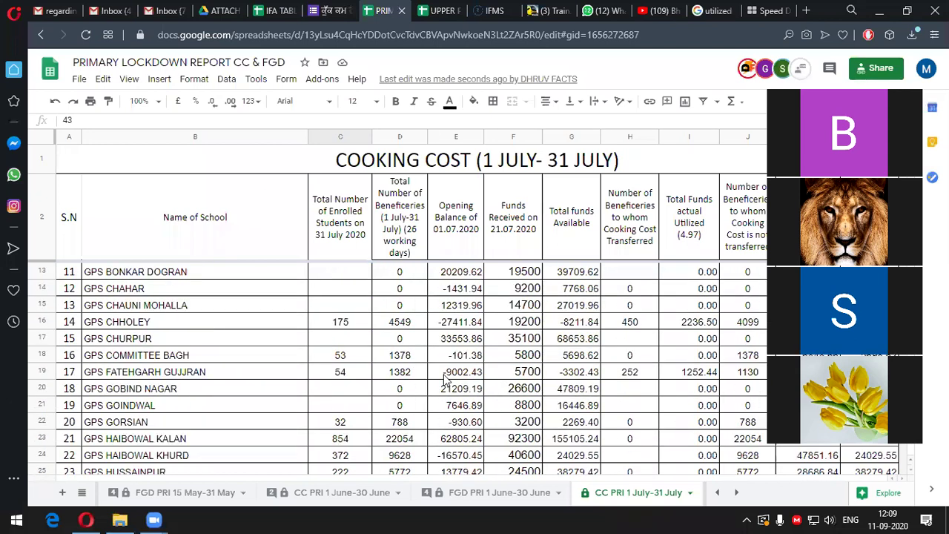
pyautogui.scroll(1, 444, 378)
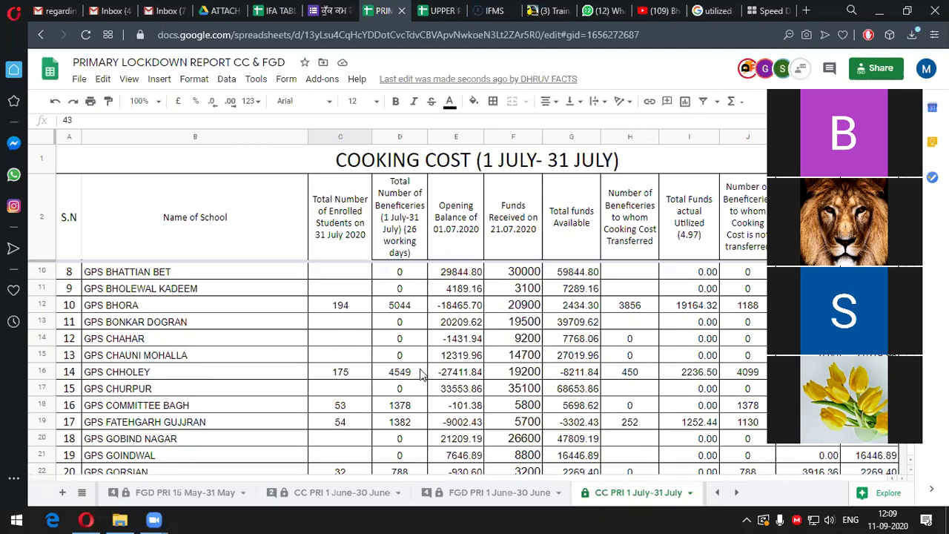
pyautogui.scroll(-2, 419, 373)
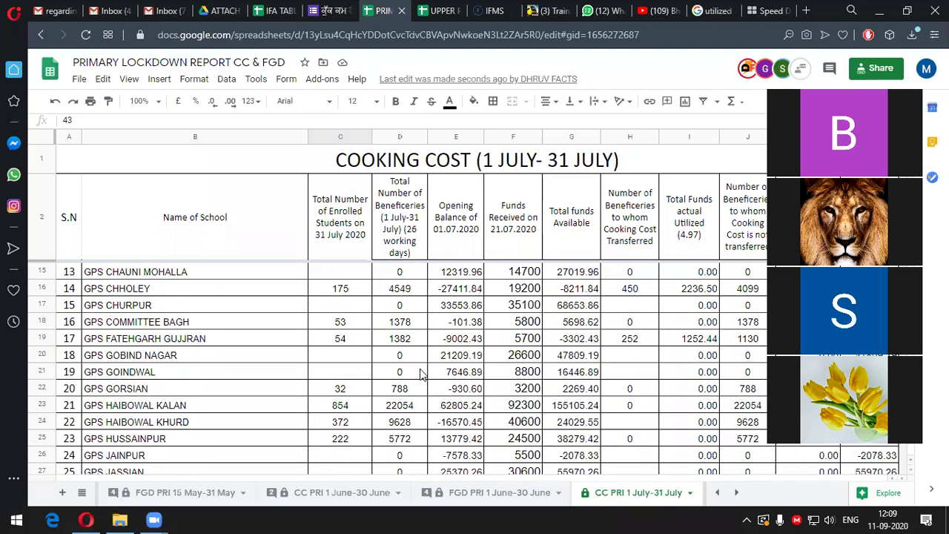
pyautogui.scroll(-2, 419, 373)
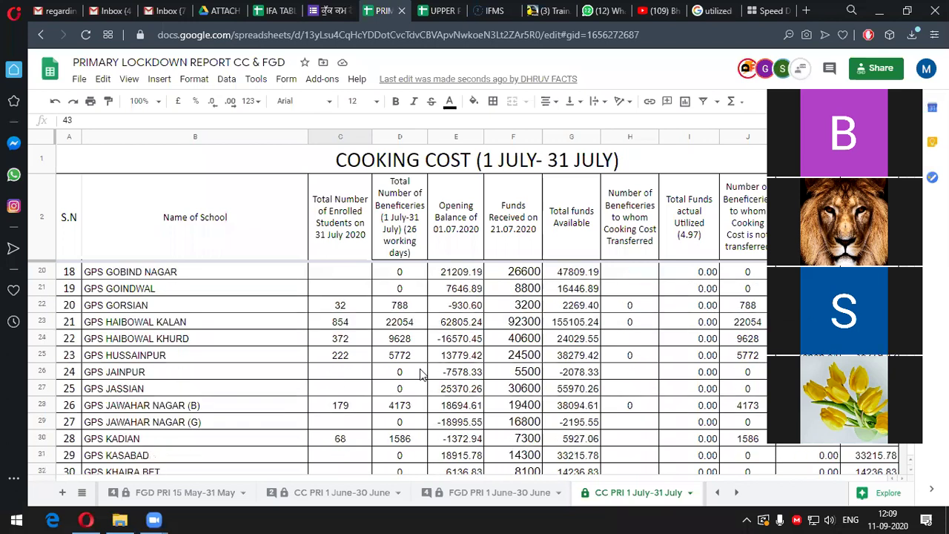
pyautogui.scroll(-1, 420, 374)
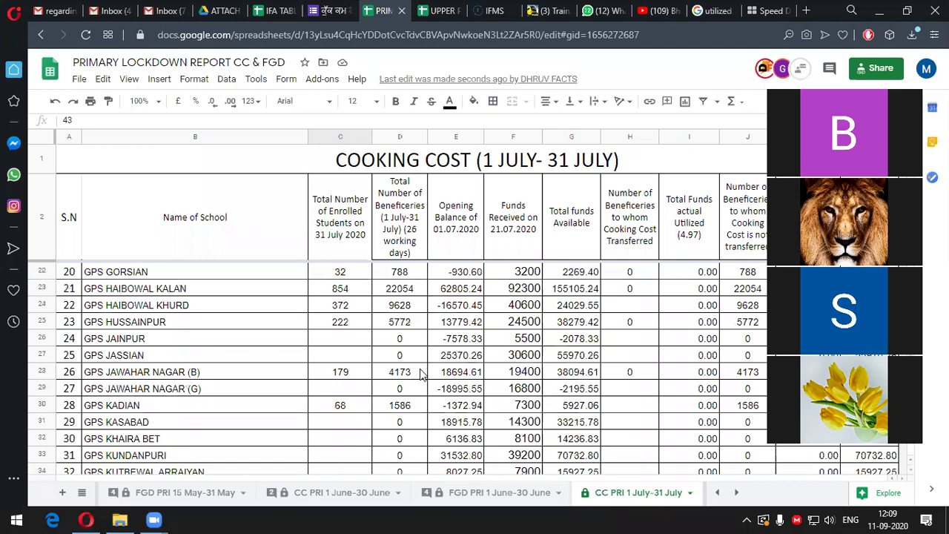
pyautogui.scroll(-1, 421, 373)
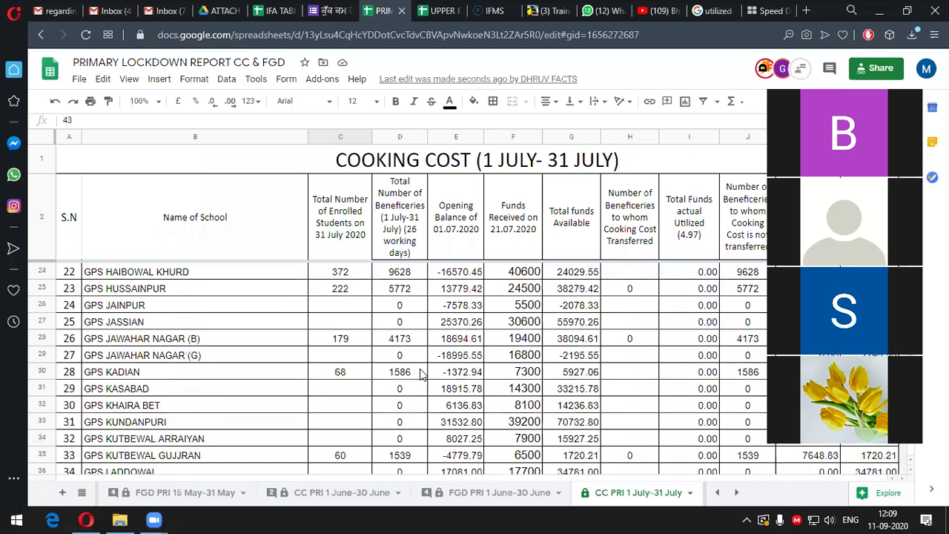
pyautogui.scroll(-1, 421, 372)
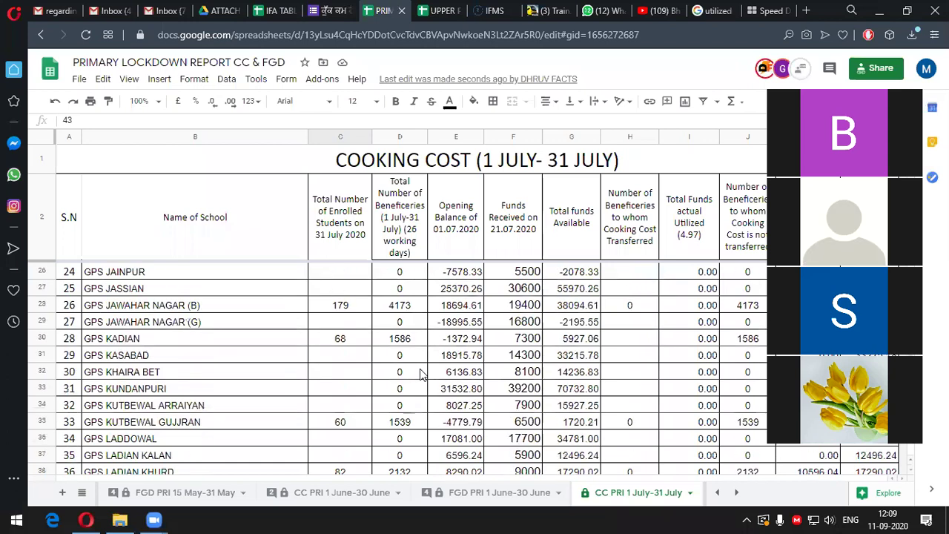
pyautogui.scroll(-1, 421, 374)
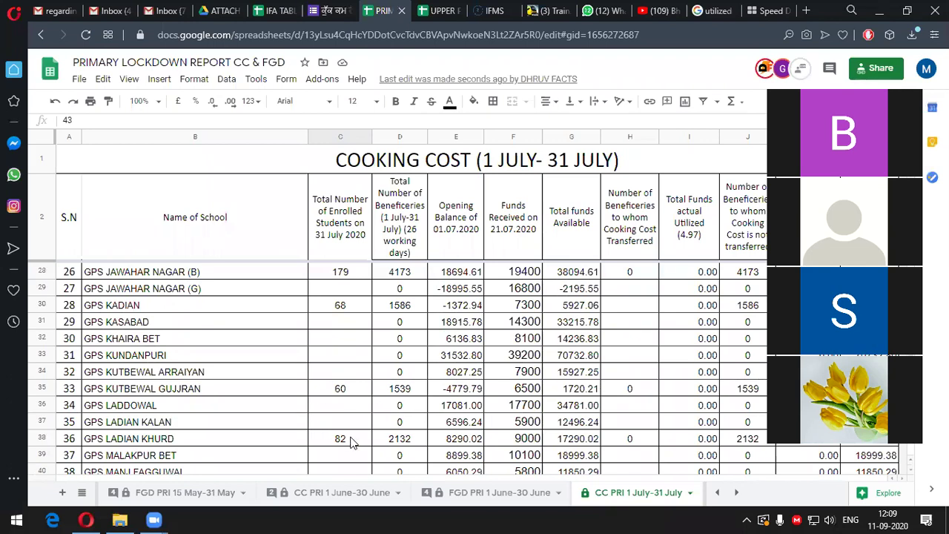
pyautogui.scroll(-2, 375, 420)
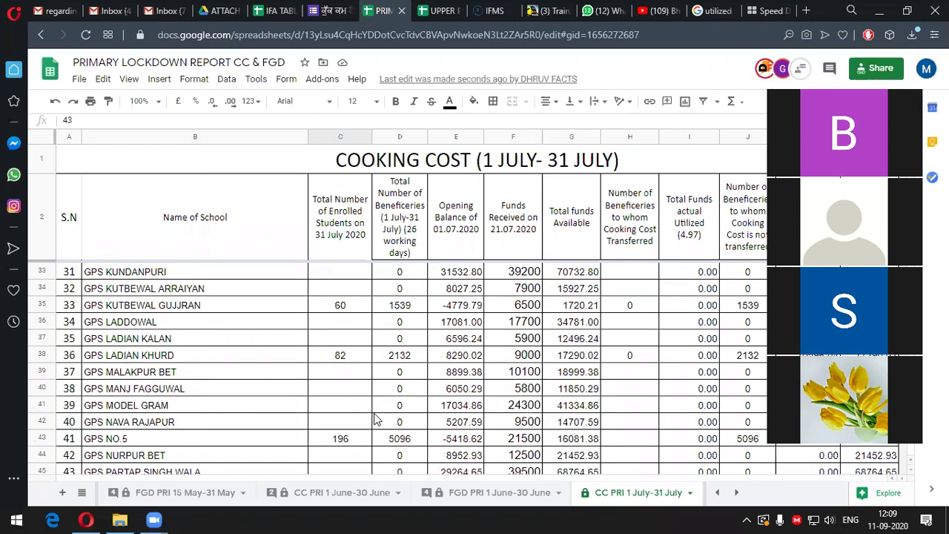
pyautogui.scroll(-3, 375, 417)
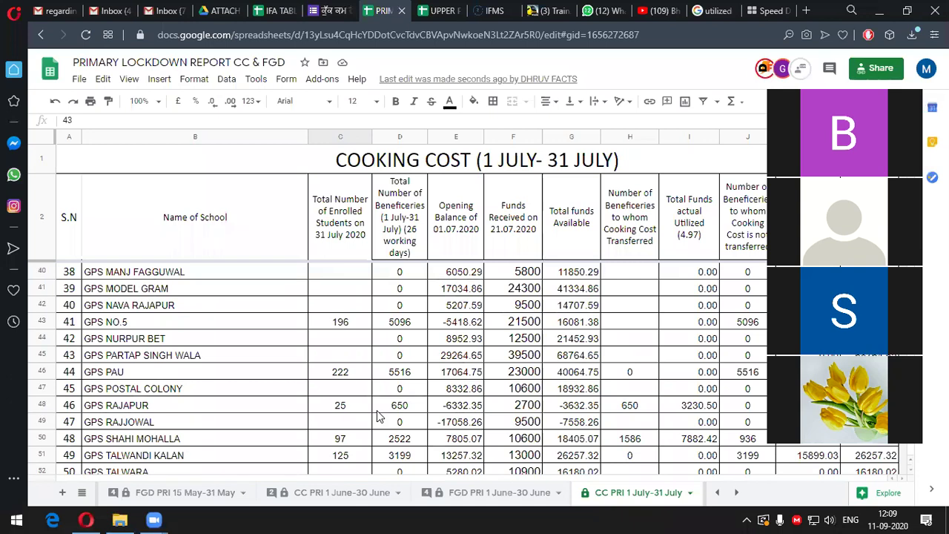
pyautogui.scroll(-2, 375, 415)
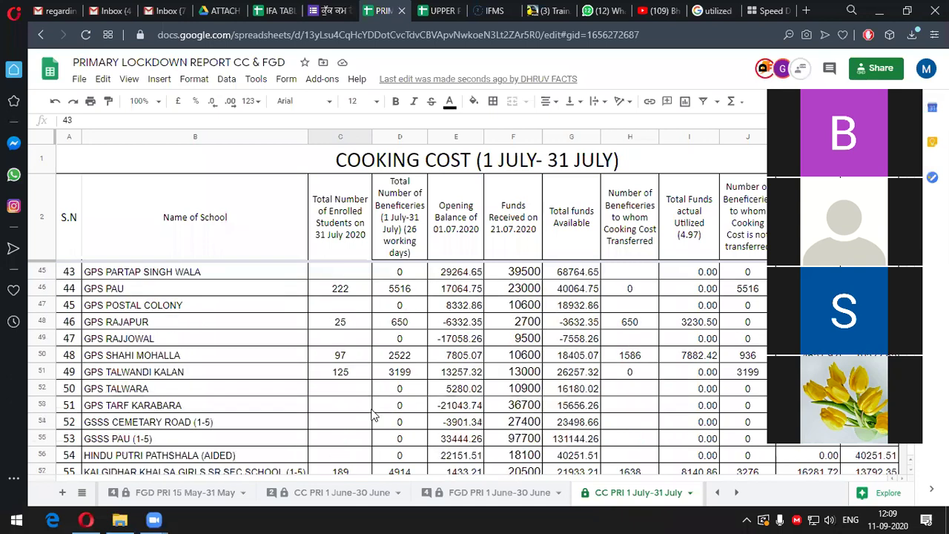
pyautogui.scroll(-1, 361, 398)
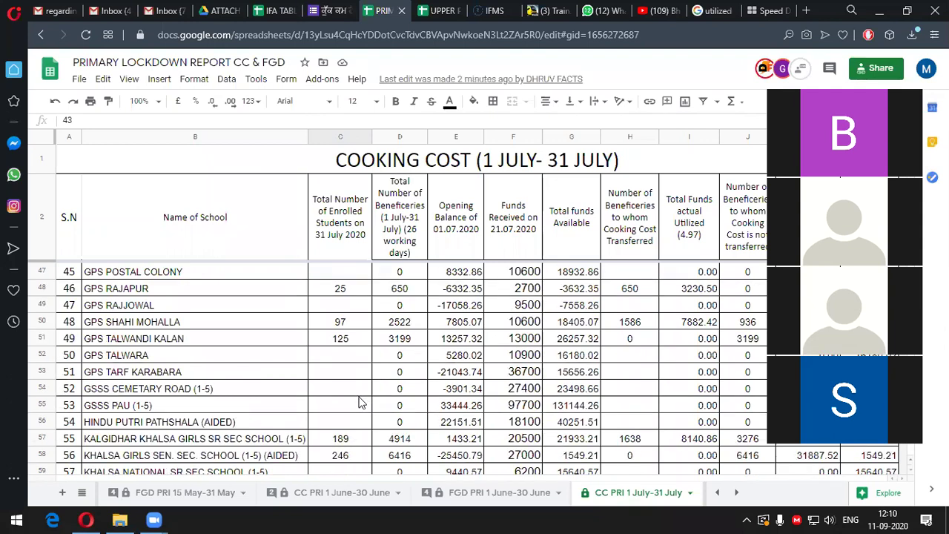
pyautogui.scroll(-3, 361, 403)
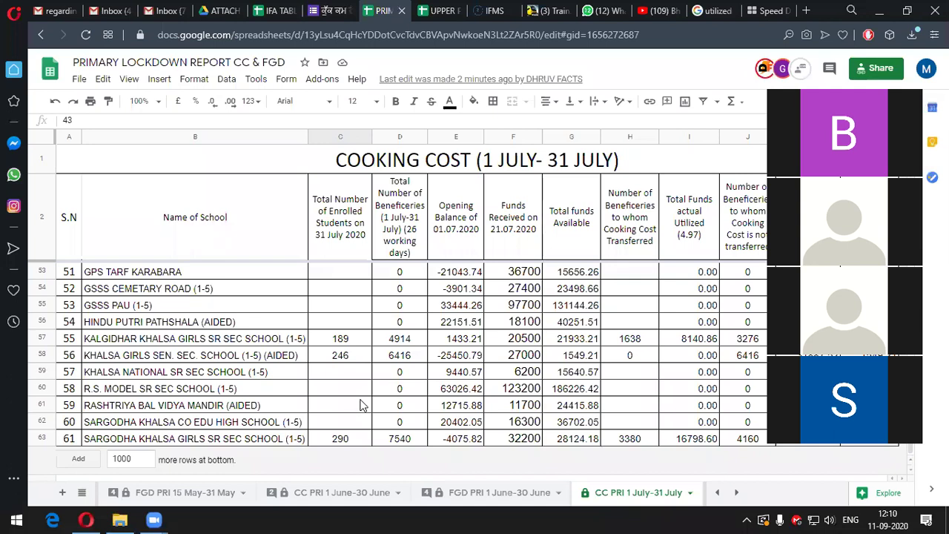
pyautogui.scroll(10, 361, 405)
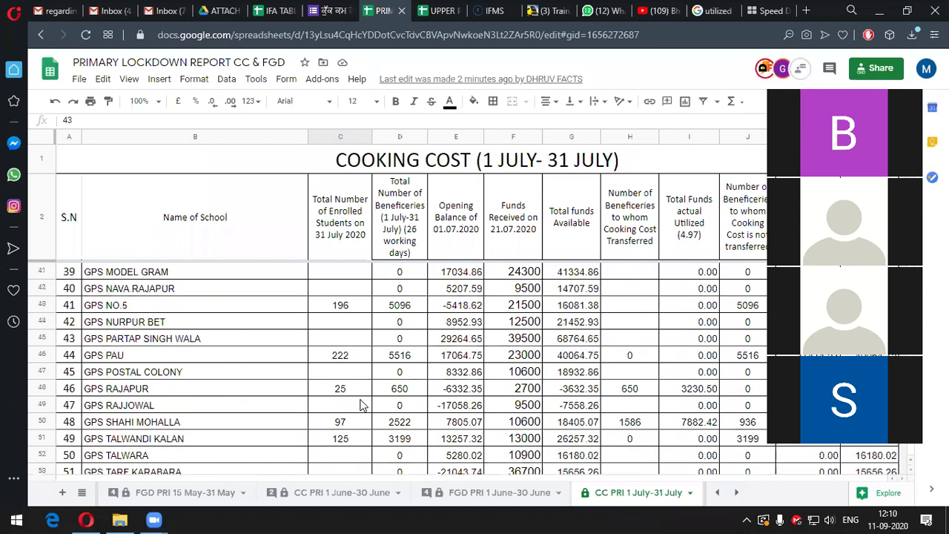
pyautogui.scroll(4, 361, 405)
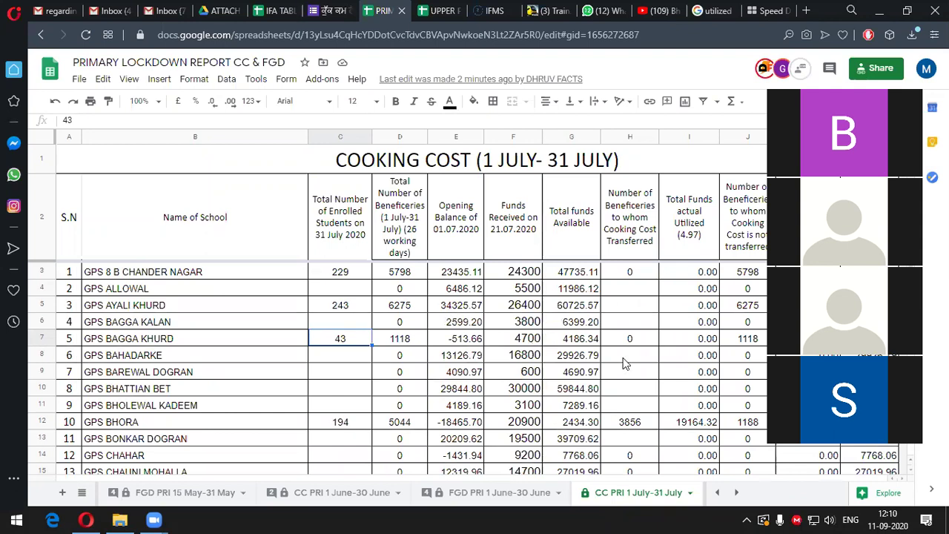
pyautogui.scroll(-3, 622, 363)
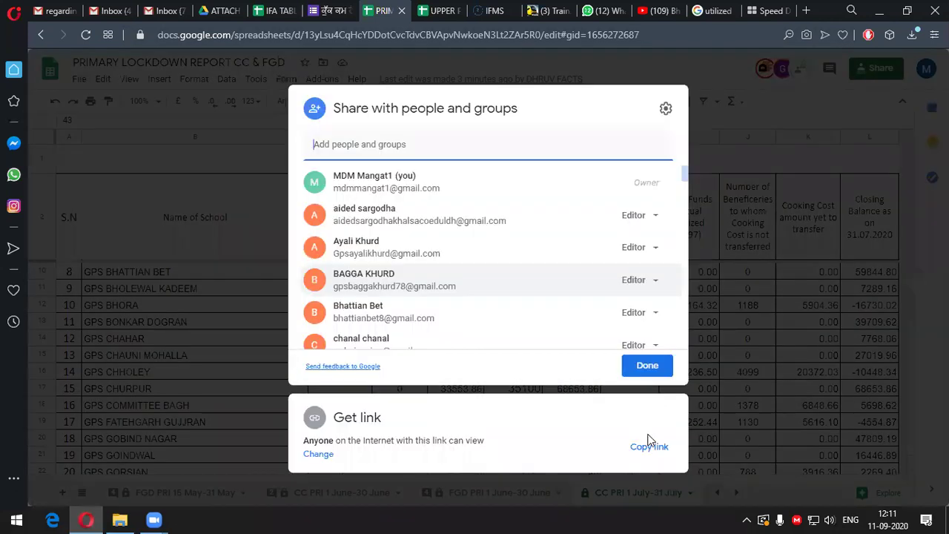
# Copy the primary workbook's share link and launch a new private Opera window
pyautogui.click(648, 447)
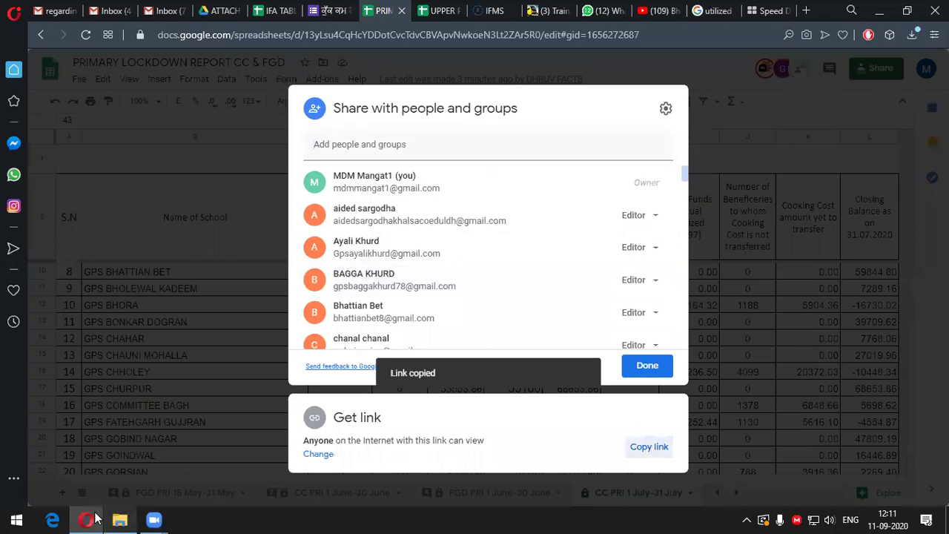
pyautogui.rightClick(87, 519)
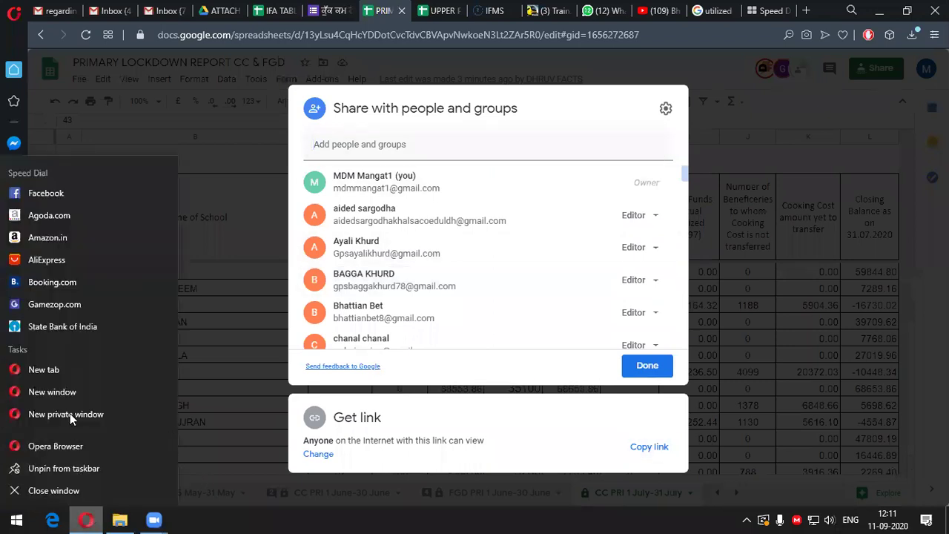
pyautogui.click(69, 413)
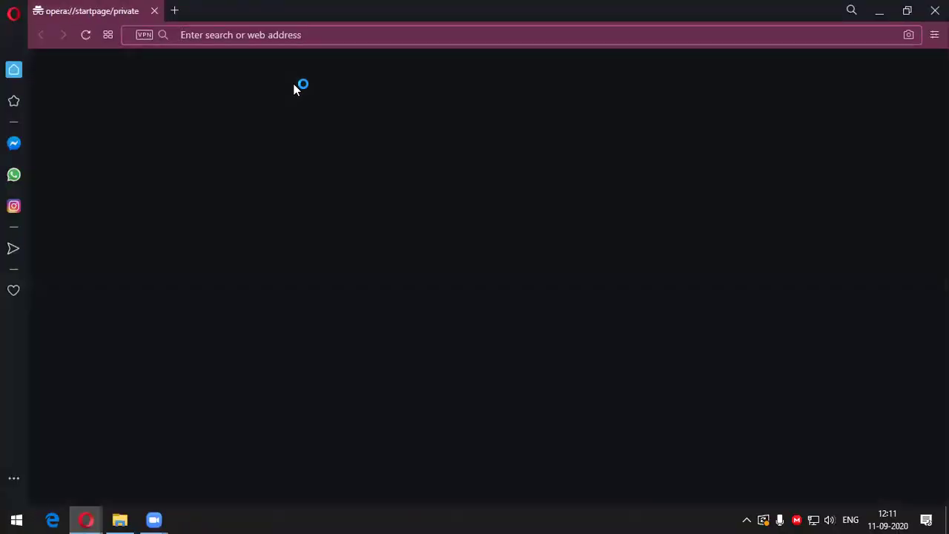
# Load the copied workbook link in the private window's address bar
pyautogui.hotkey('ctrl', 'v')
pyautogui.press('Return')
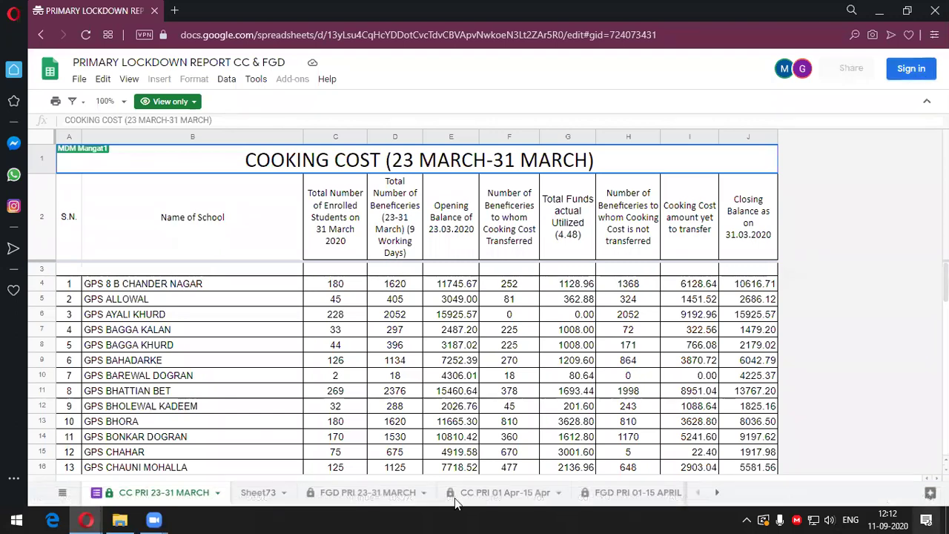
# Scroll the sheet tabs toward the August sheets, then begin Google sign-in from the view-only report
pyautogui.click(716, 492)
pyautogui.click(716, 492)
pyautogui.click(716, 493)
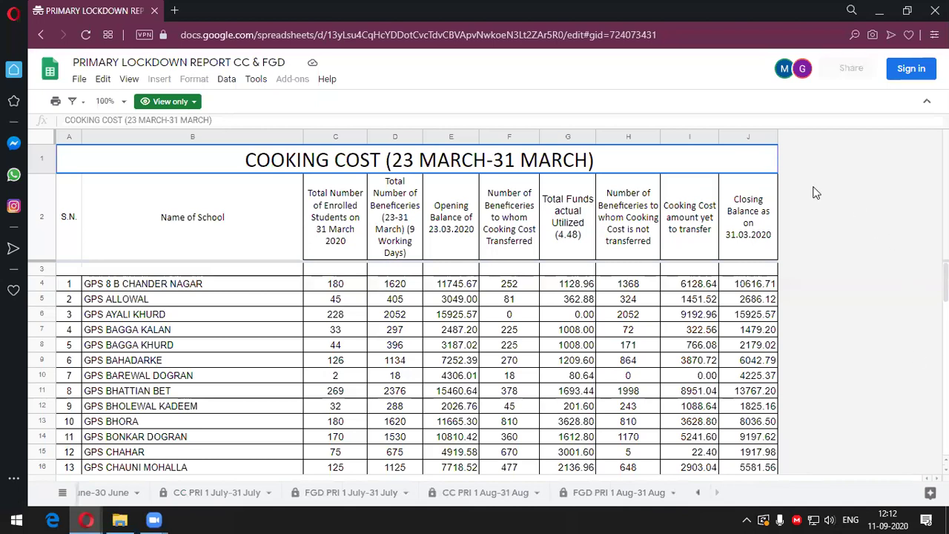
pyautogui.click(905, 74)
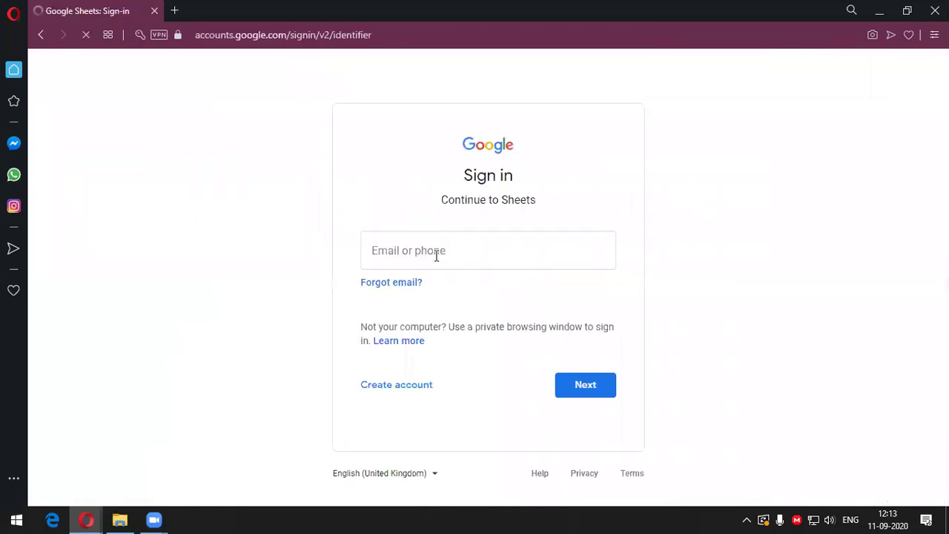
# Sign in with the saved school account and its saved password
pyautogui.click(436, 255)
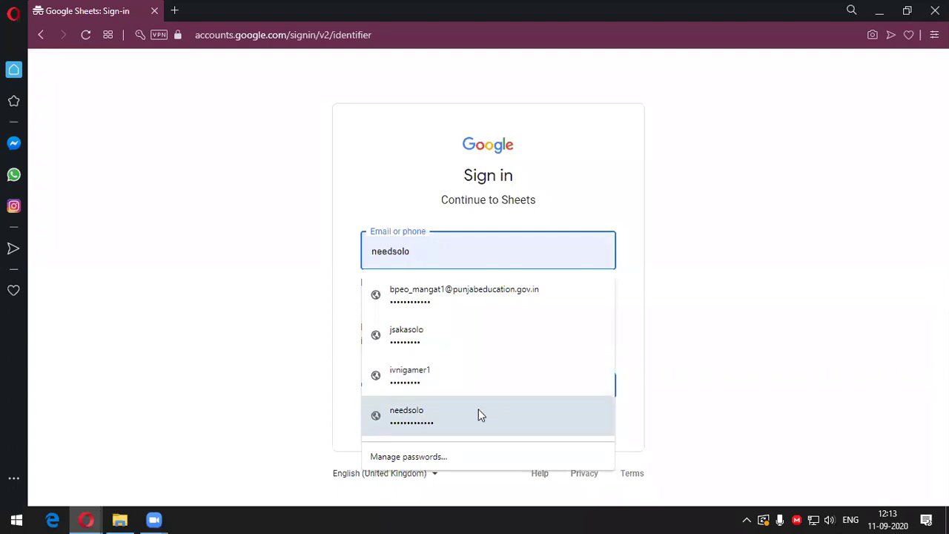
pyautogui.click(421, 408)
pyautogui.click(586, 384)
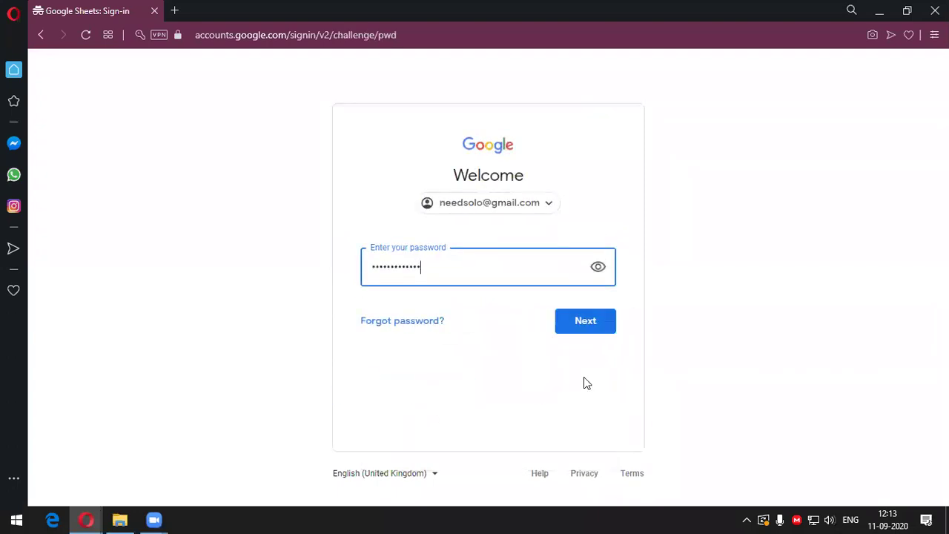
pyautogui.click(584, 321)
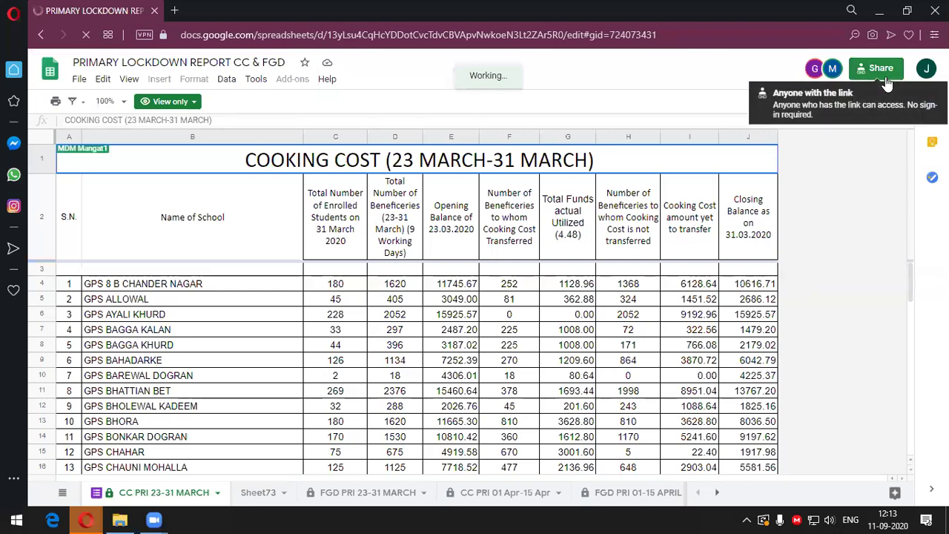
# Select cells C4 and C5, check the signed-in account, then return to the owner's window
pyautogui.click(351, 291)
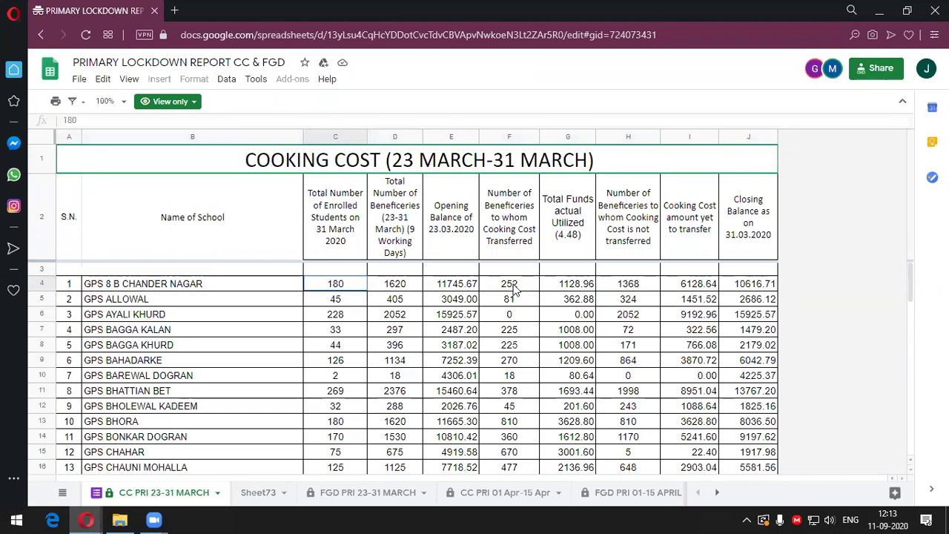
pyautogui.click(343, 304)
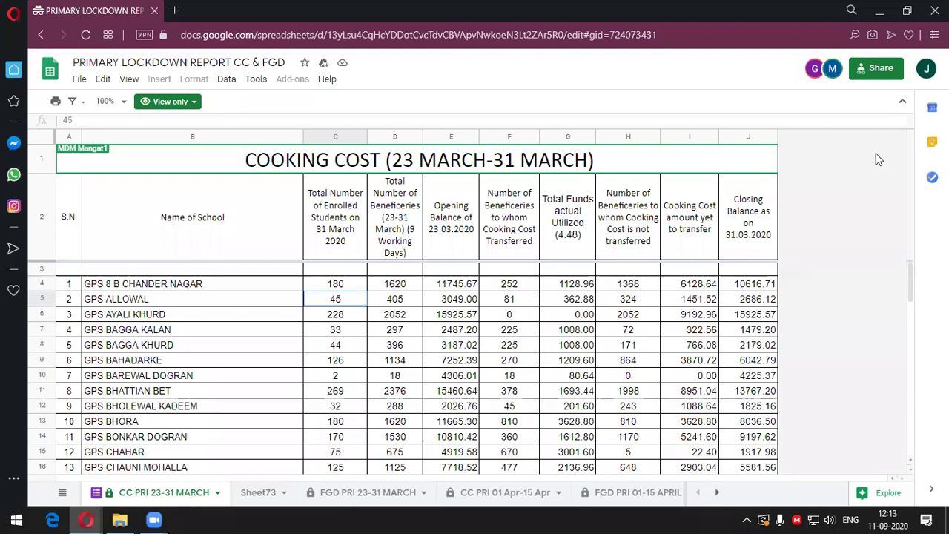
pyautogui.click(925, 69)
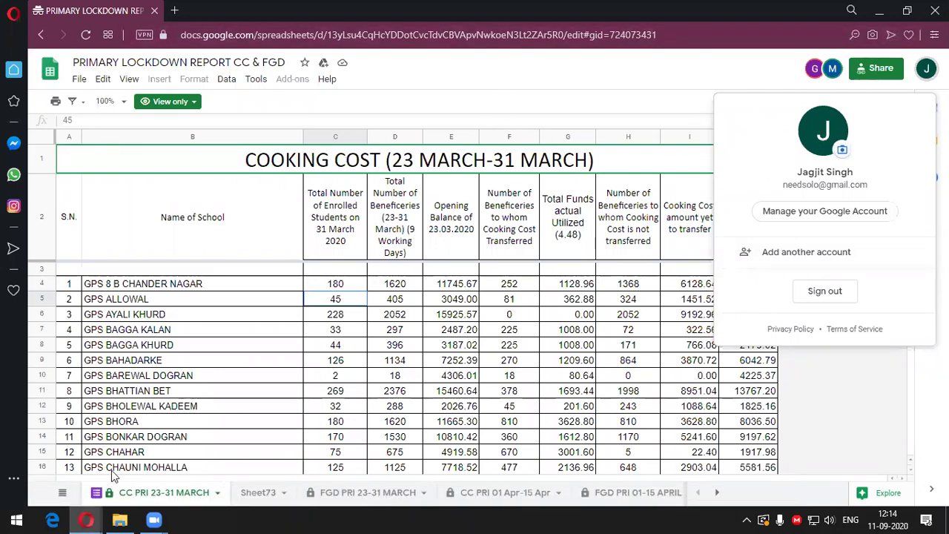
pyautogui.click(88, 501)
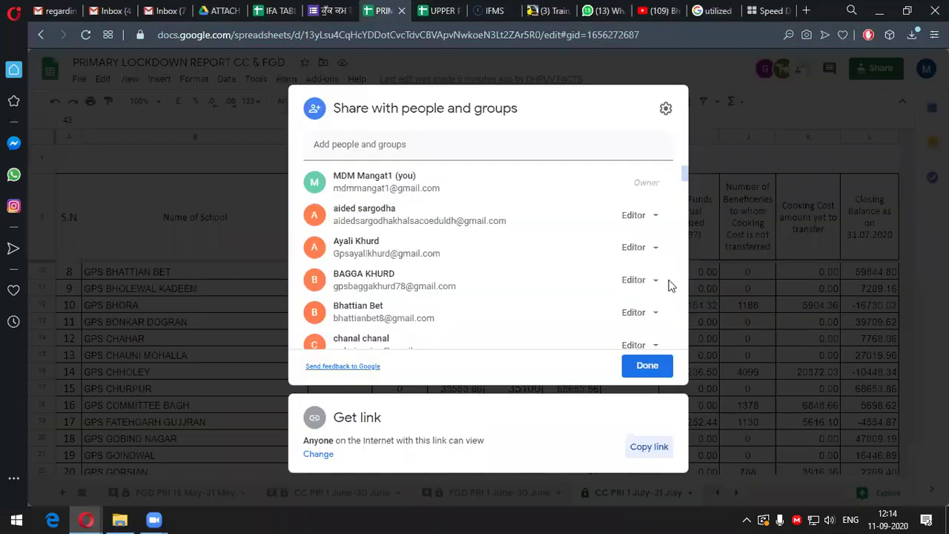
# Glance at the signed-in private window and come back to the sharing settings
pyautogui.moveTo(686, 177)
pyautogui.mouseDown()
pyautogui.moveTo(696, 359)
pyautogui.moveTo(694, 171)
pyautogui.mouseUp()
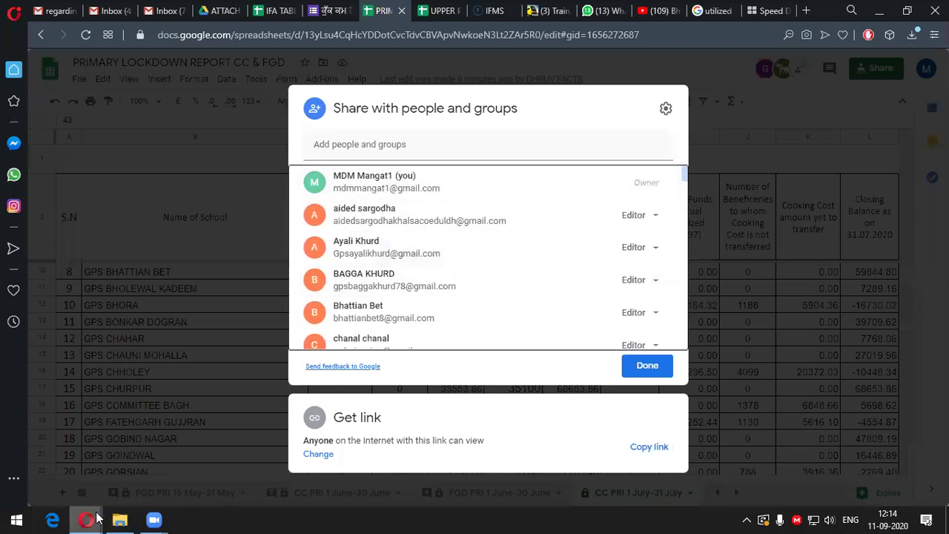
pyautogui.moveTo(84, 518)
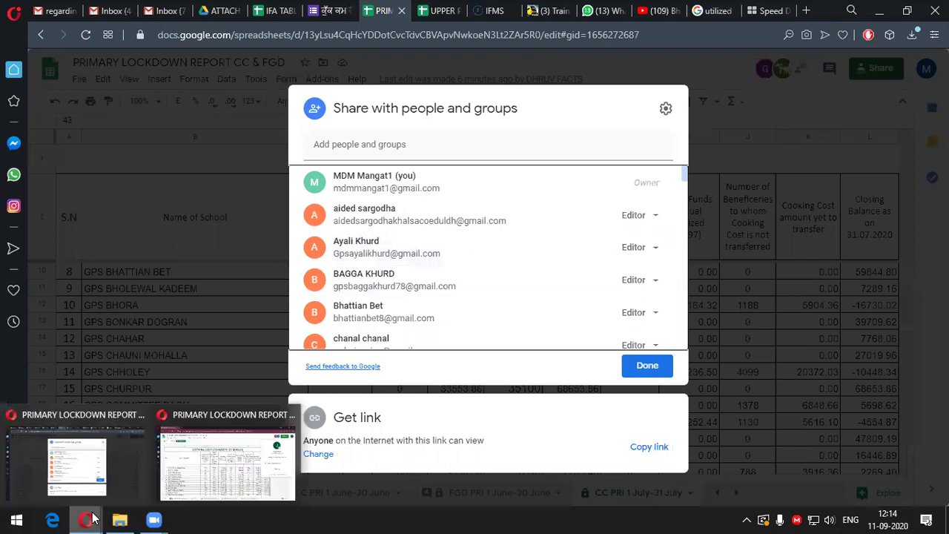
pyautogui.click(217, 457)
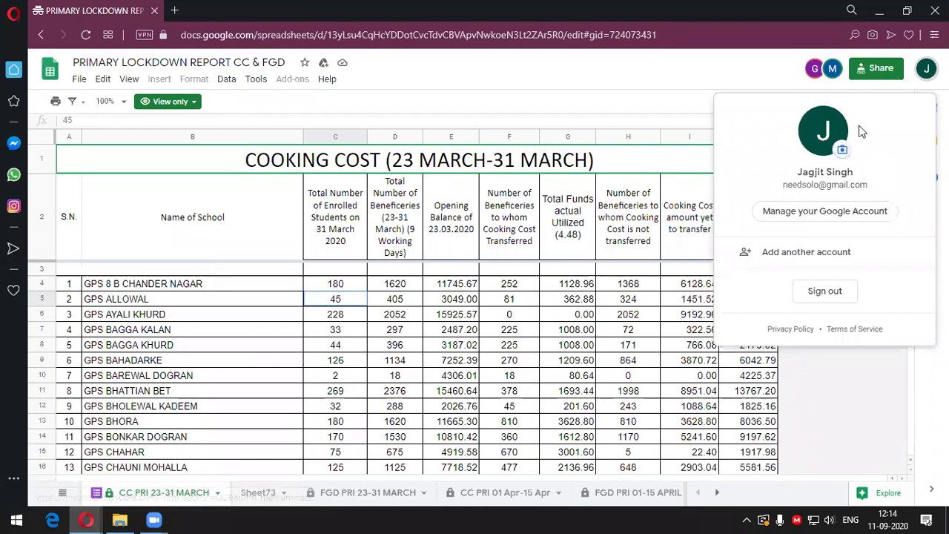
pyautogui.click(233, 444)
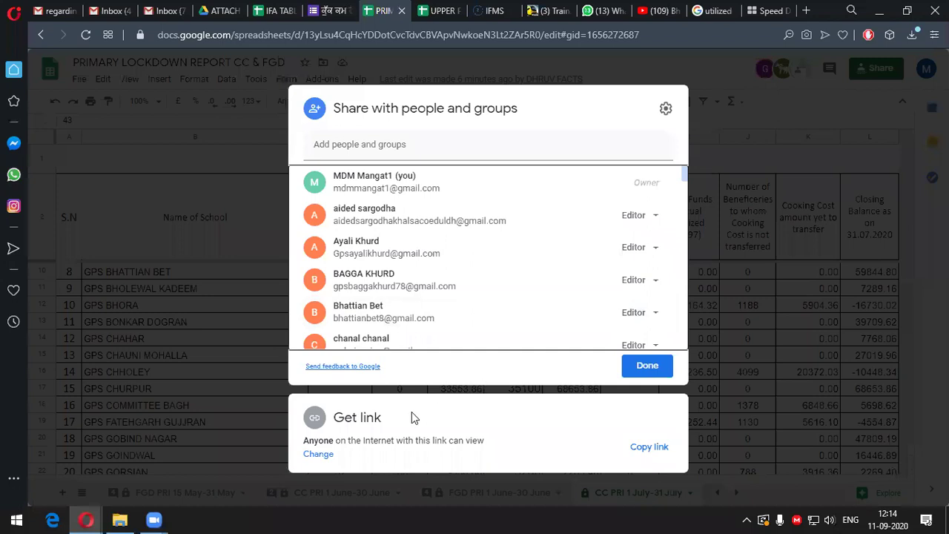
# Add the school's account as an Editor, send the invite, and switch to that account's window
pyautogui.click(455, 143)
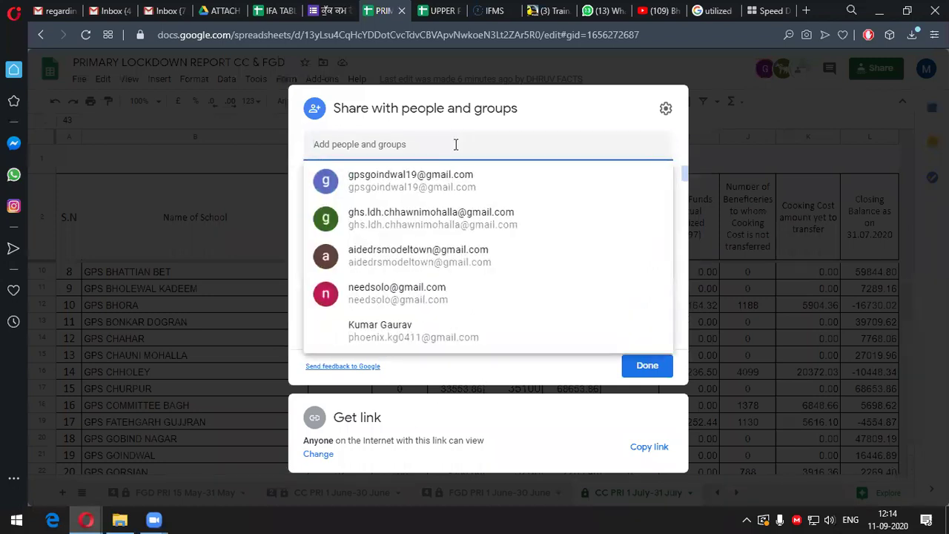
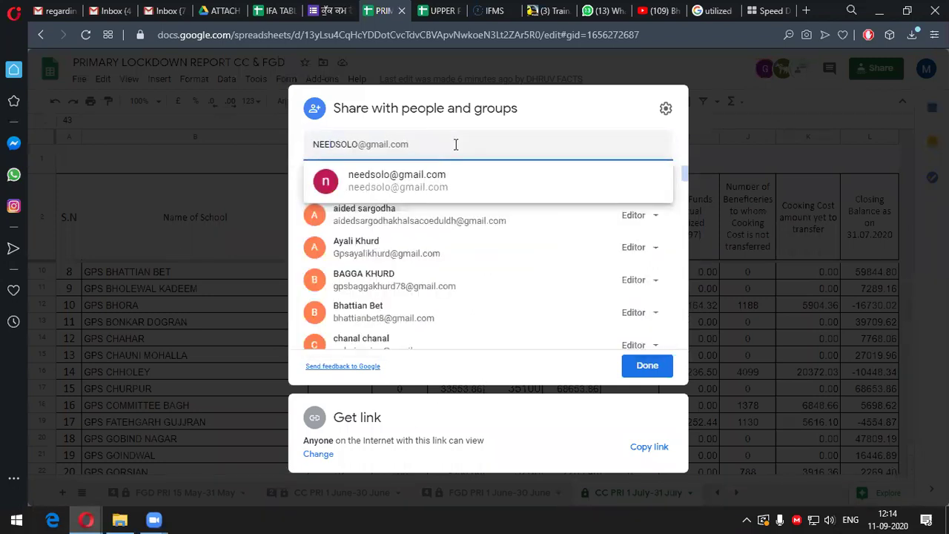
pyautogui.click(449, 186)
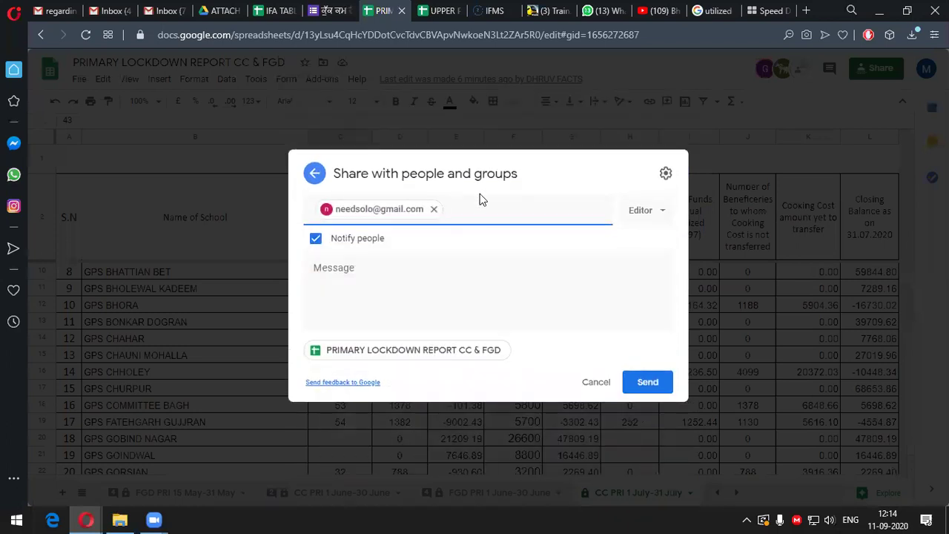
pyautogui.click(649, 384)
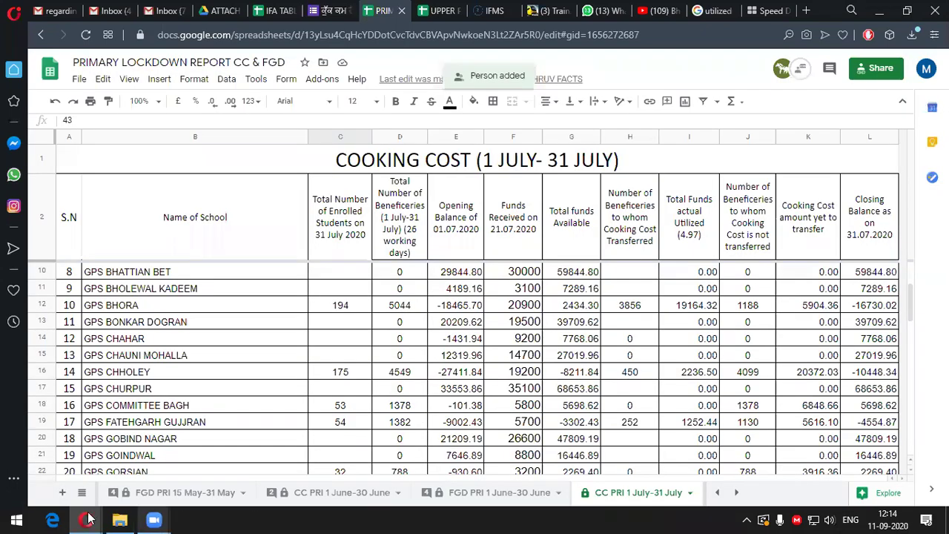
pyautogui.moveTo(87, 519)
pyautogui.click(203, 469)
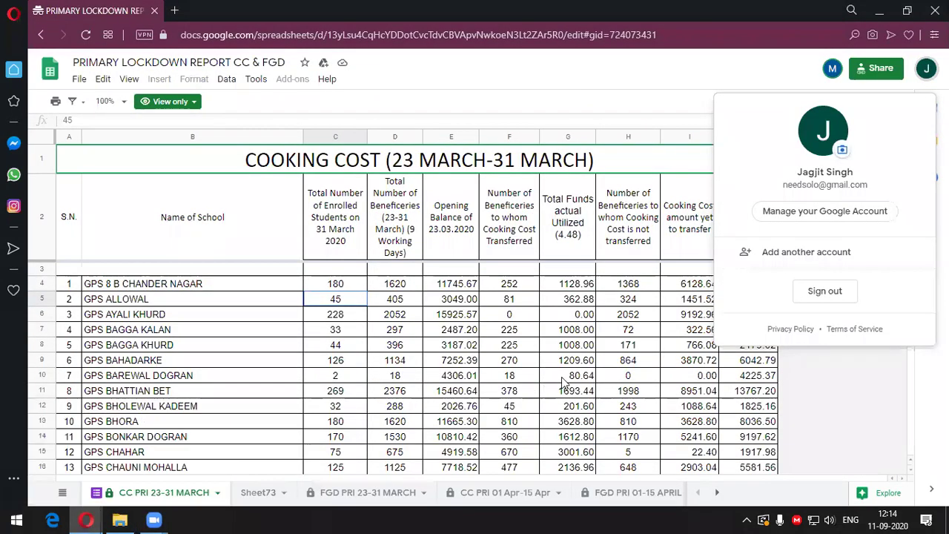
# Close the account panel, reload for edit access, and scroll the sheet tabs to July
pyautogui.click(705, 85)
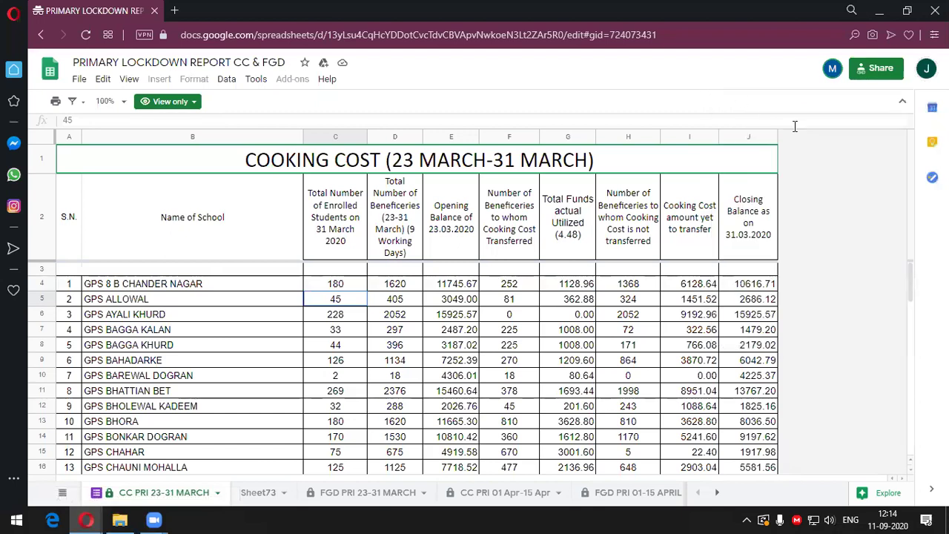
pyautogui.press('F5')
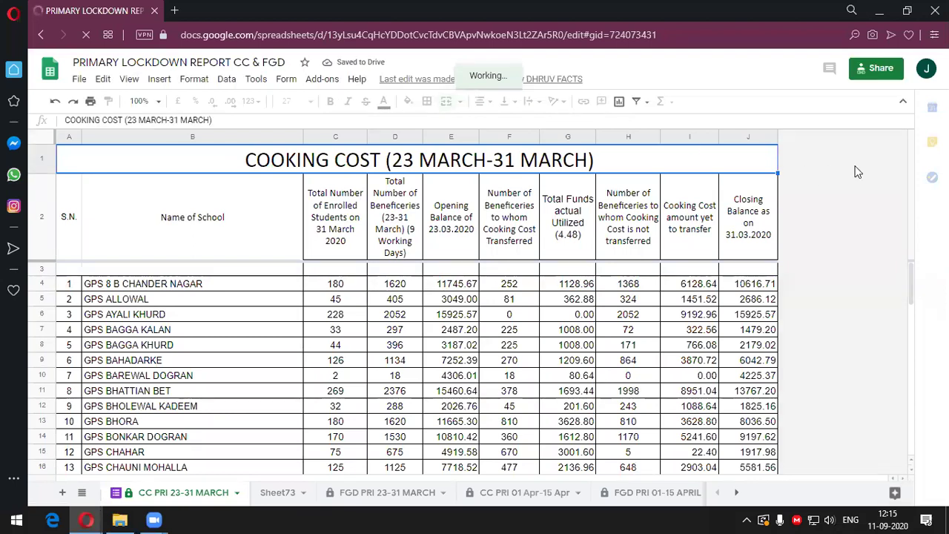
pyautogui.click(341, 288)
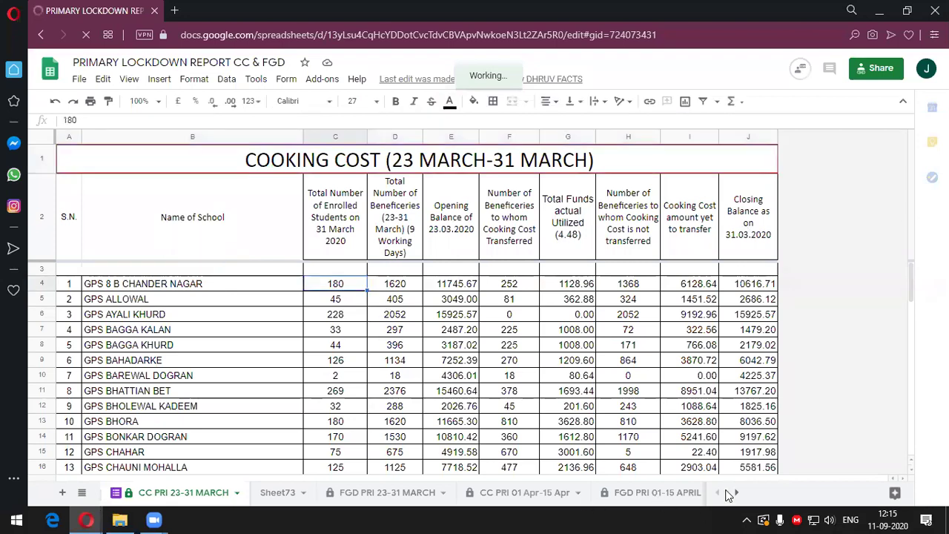
pyautogui.click(737, 493)
pyautogui.click(737, 493)
pyautogui.click(736, 493)
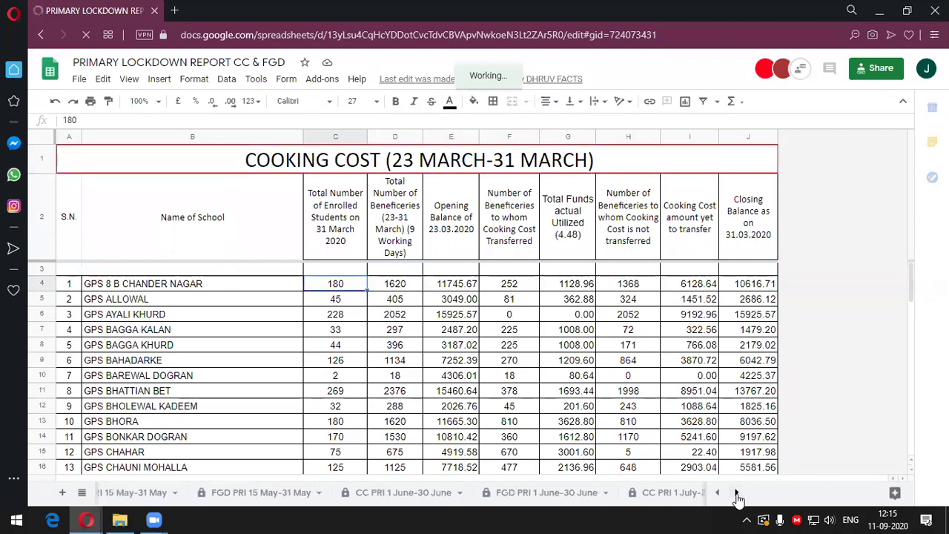
pyautogui.click(737, 493)
pyautogui.click(738, 493)
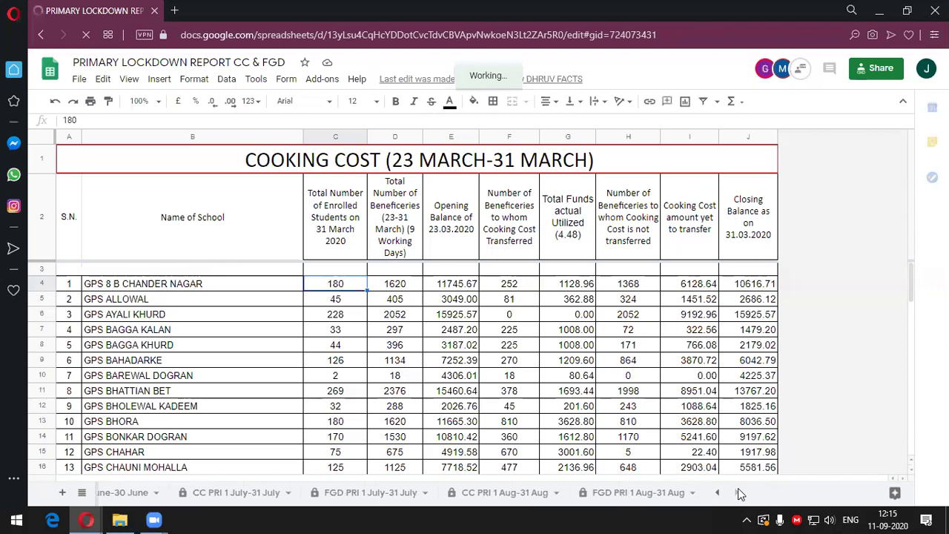
# Type 10 as GPS ALLOWAL's enrolled students on CC PRI 1 July-31 July, then view FGD PRI 1 July-31 July
pyautogui.click(241, 493)
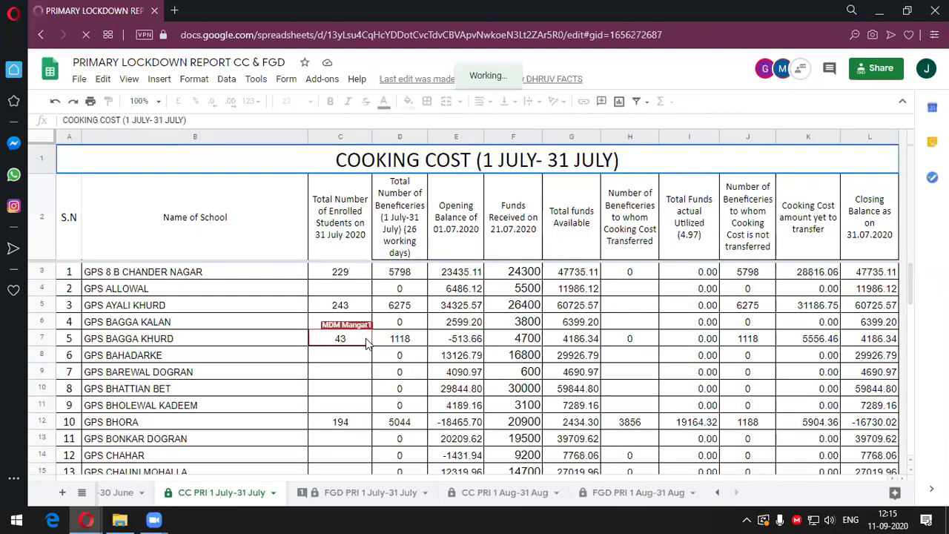
pyautogui.click(349, 291)
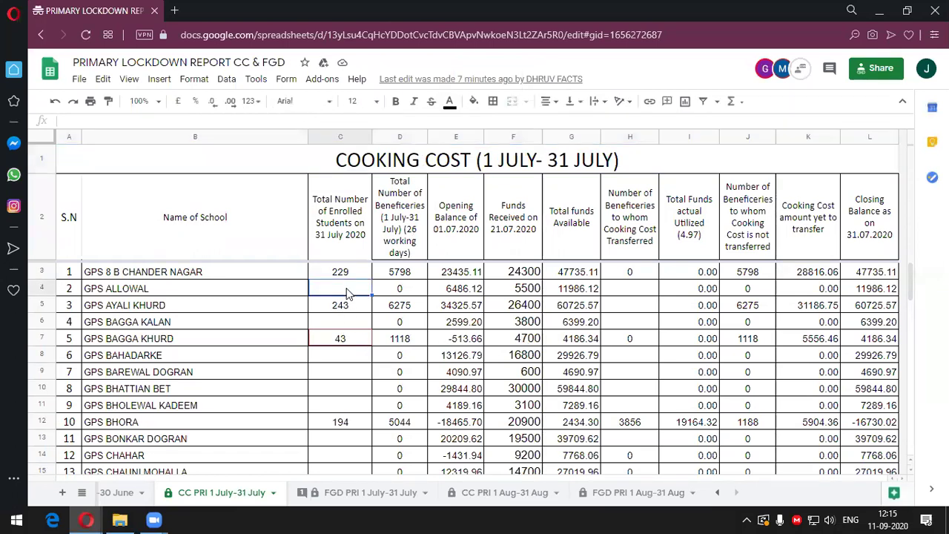
pyautogui.write('10')
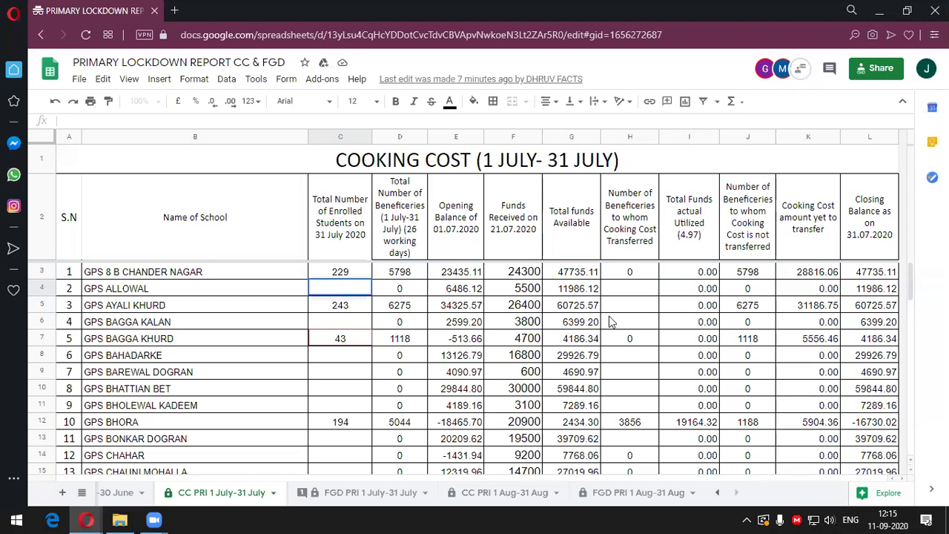
pyautogui.click(364, 492)
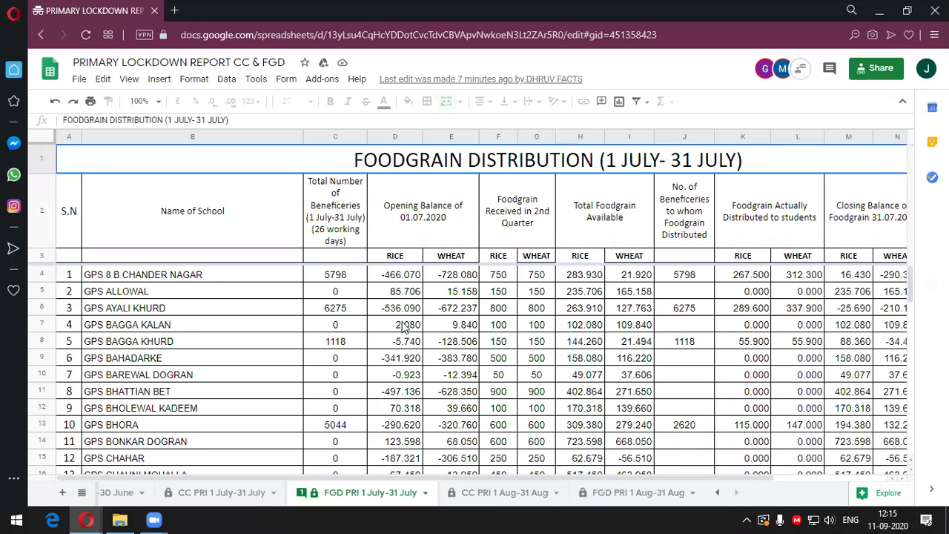
# Try deleting GPS ALLOWAL's C5 beneficiary count, dismiss the protection warning, and return to CC PRI 1 July-31 July
pyautogui.click(334, 293)
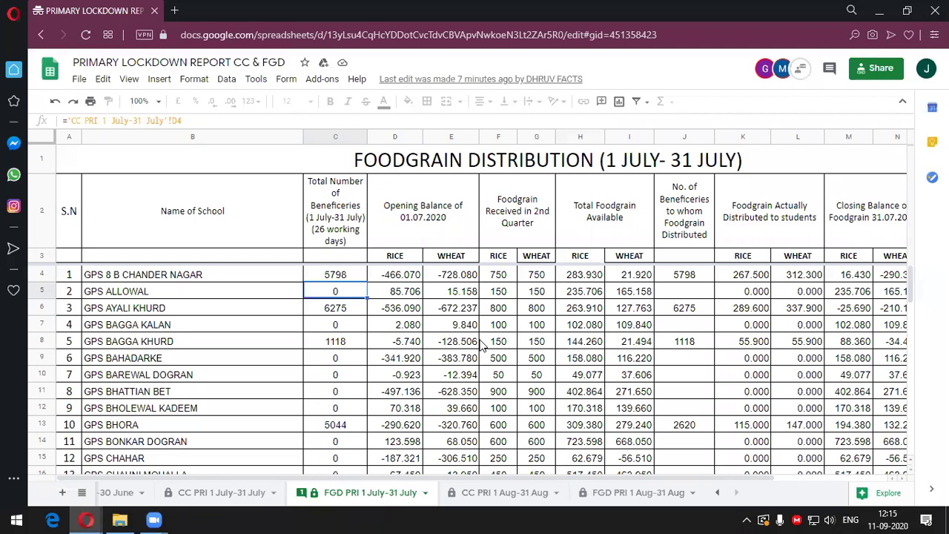
pyautogui.press('Delete')
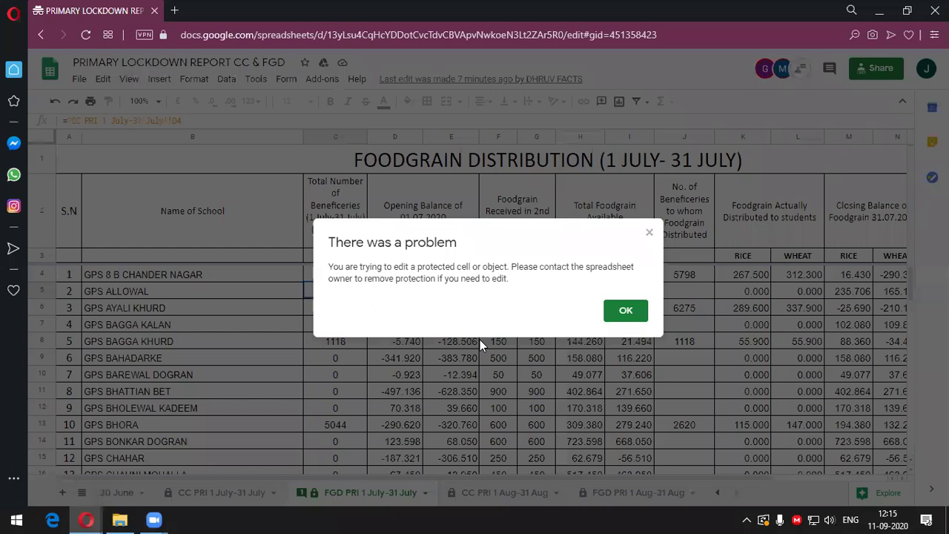
pyautogui.click(626, 309)
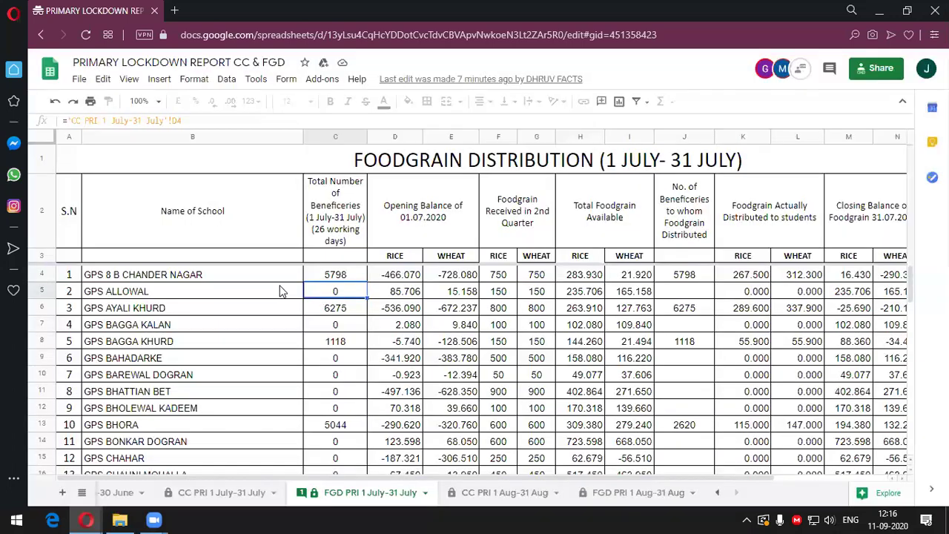
pyautogui.click(250, 497)
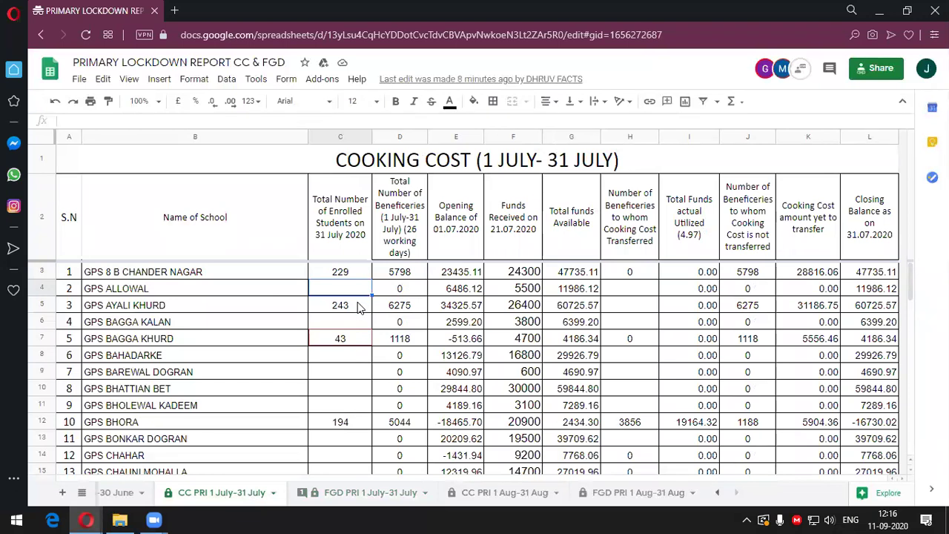
# Enter 10 enrolled students in C4 and 260 beneficiaries in D4 for GPS ALLOWAL, then view the FGD July sheet
pyautogui.write('10')
pyautogui.press('Tab')
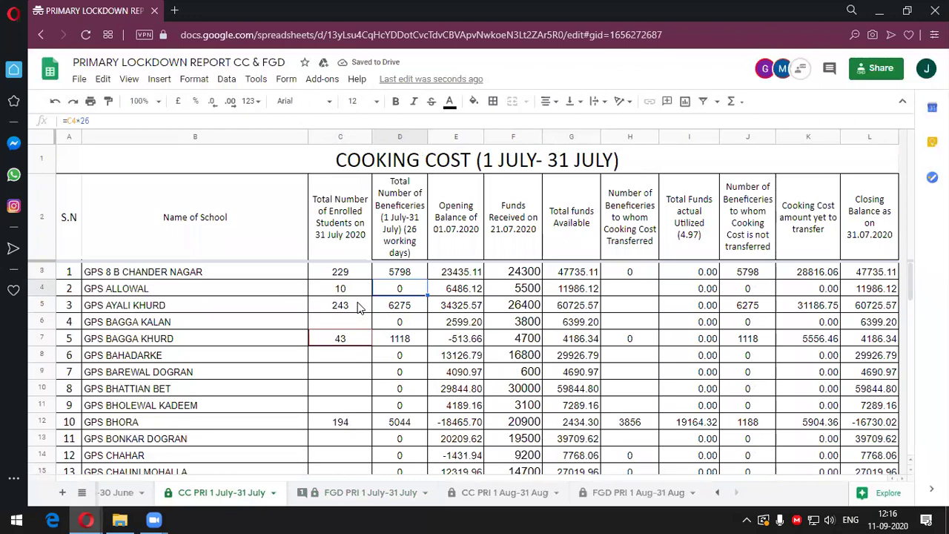
pyautogui.write('260')
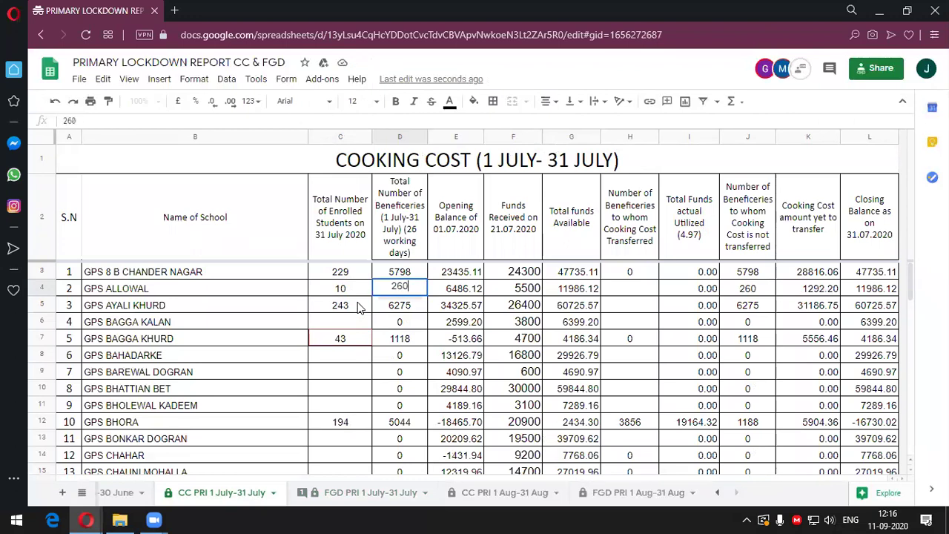
pyautogui.press('Return')
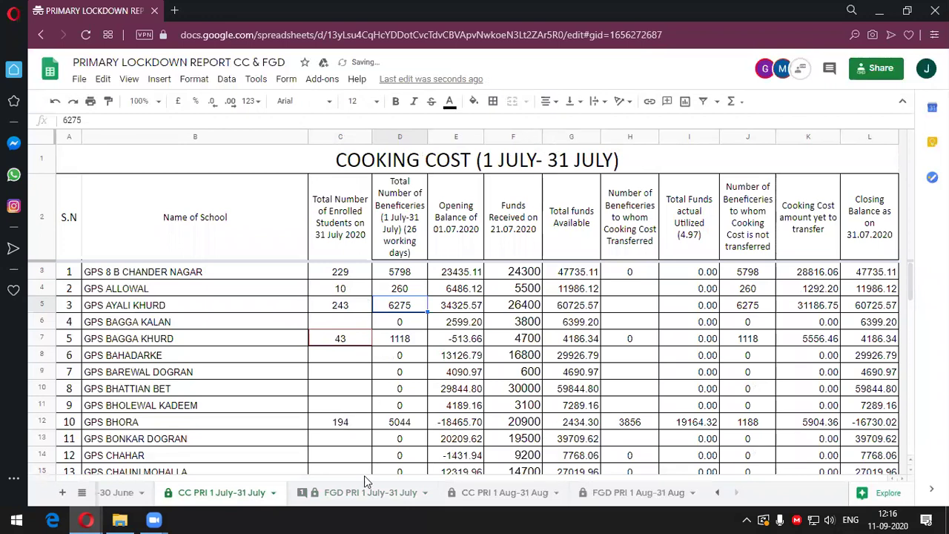
pyautogui.click(361, 494)
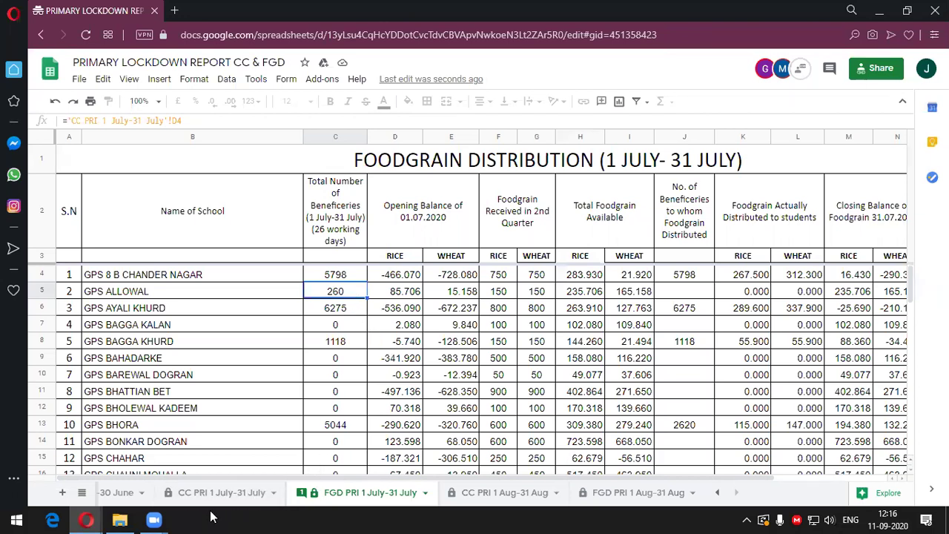
# Confirm the FGD sheet's 260 beneficiary count is protected, then go back to CC PRI 1 July-31 July
pyautogui.doubleClick(335, 293)
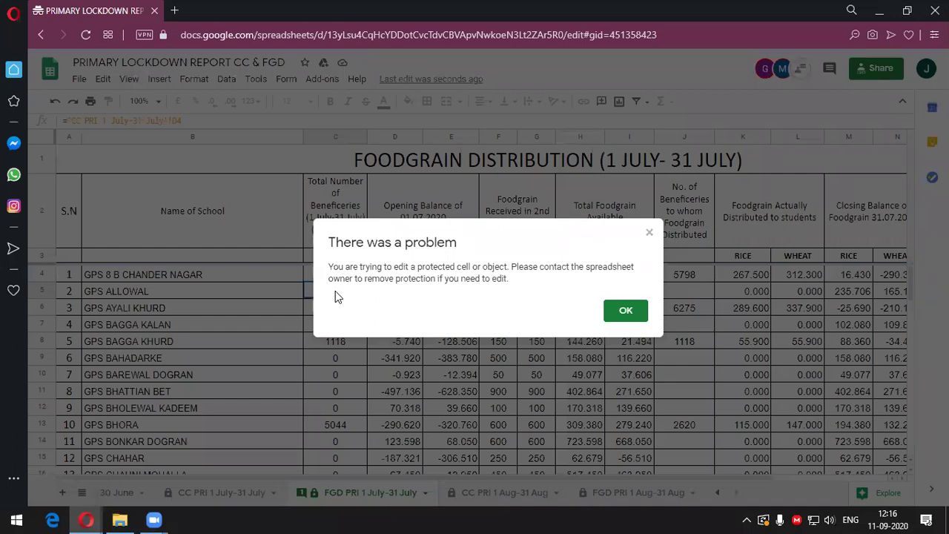
pyautogui.click(646, 234)
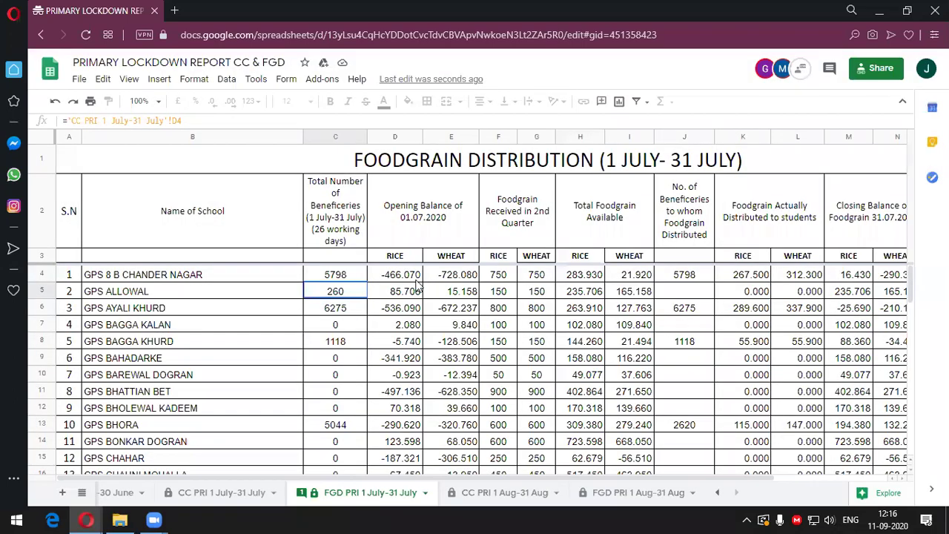
pyautogui.click(269, 496)
pyautogui.click(332, 494)
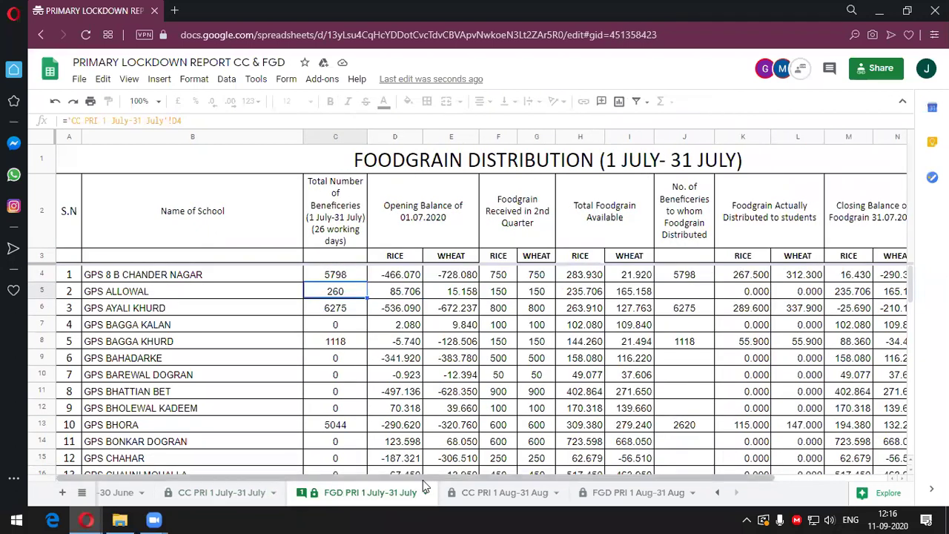
pyautogui.click(236, 501)
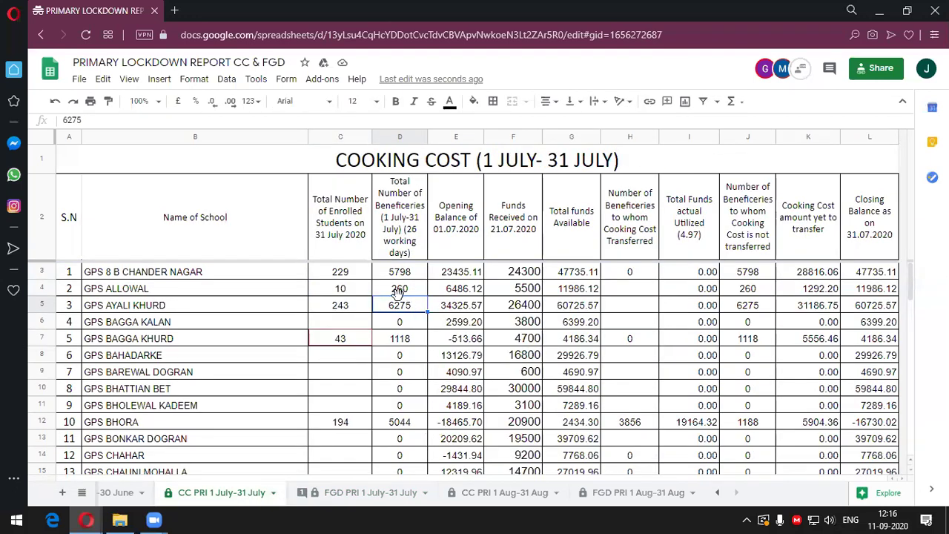
# Clear GPS ALLOWAL's enrolled count of 10 and beneficiaries of 260 in C4 and D4
pyautogui.click(353, 294)
pyautogui.press('Delete')
pyautogui.press('Right')
pyautogui.press('Delete')
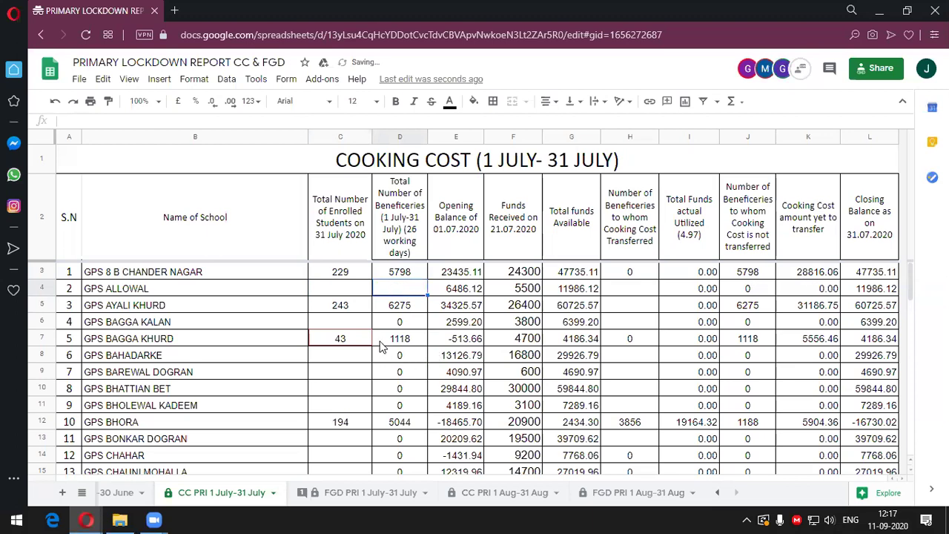
pyautogui.click(399, 306)
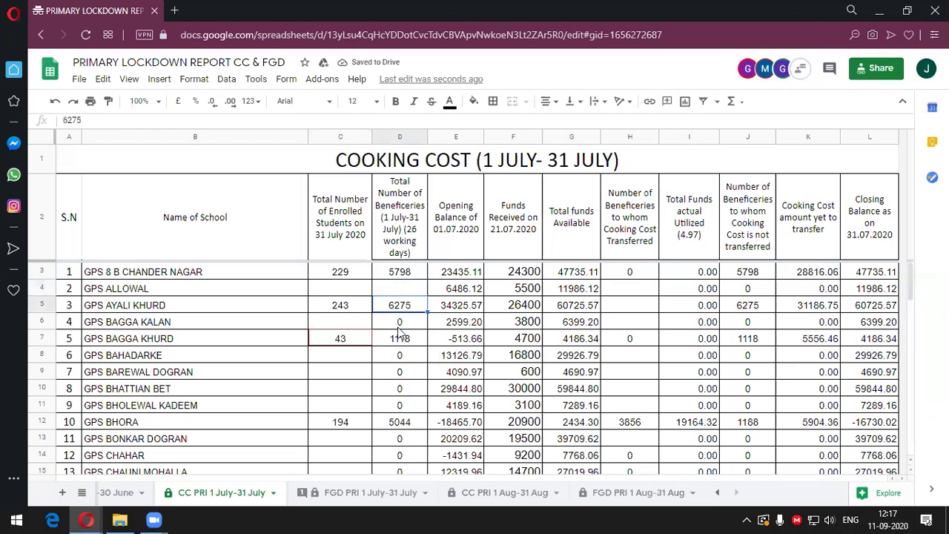
pyautogui.click(402, 288)
# Copy D6 into D4 so it shows 0 like the empty rows below
pyautogui.click(407, 322)
pyautogui.hotkey('ctrl', 'c')
pyautogui.click(401, 293)
pyautogui.hotkey('ctrl', 'v')
pyautogui.click(400, 356)
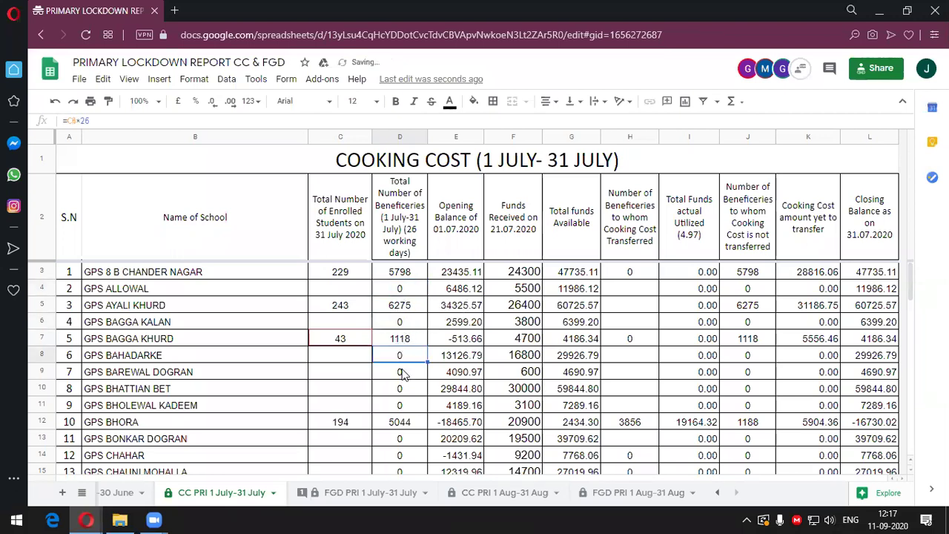
pyautogui.click(348, 361)
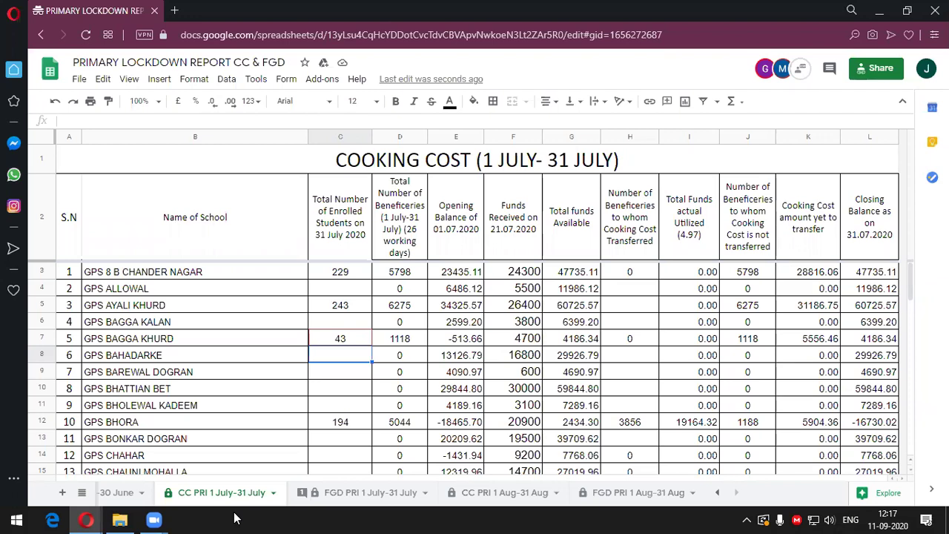
# Switch to the other browser window and open MDM PERSONALS & EMAIL ID from My Drive
pyautogui.moveTo(88, 518)
pyautogui.click(59, 448)
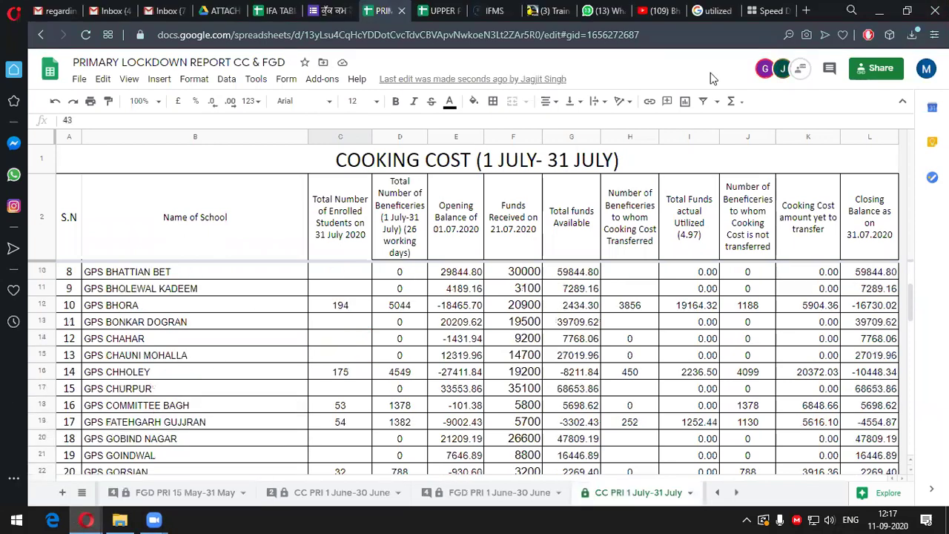
pyautogui.click(219, 10)
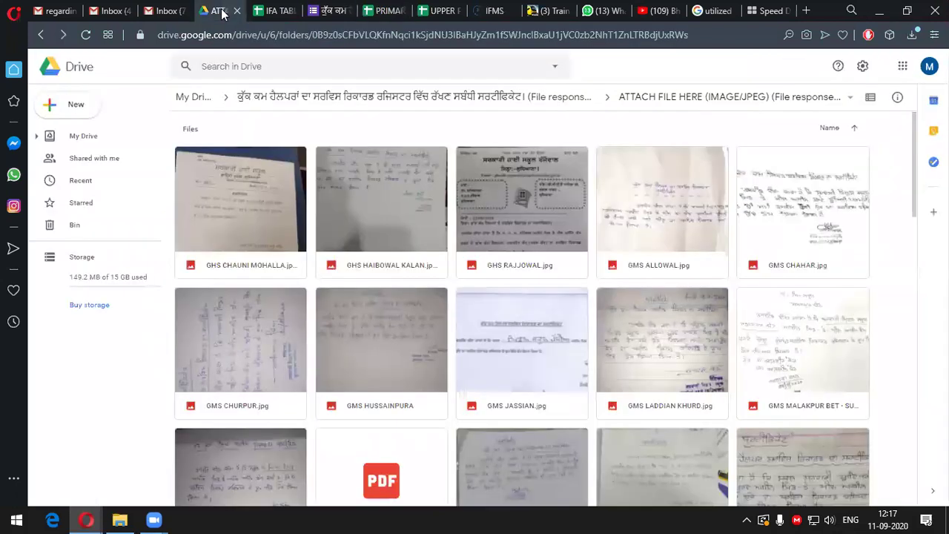
pyautogui.click(205, 99)
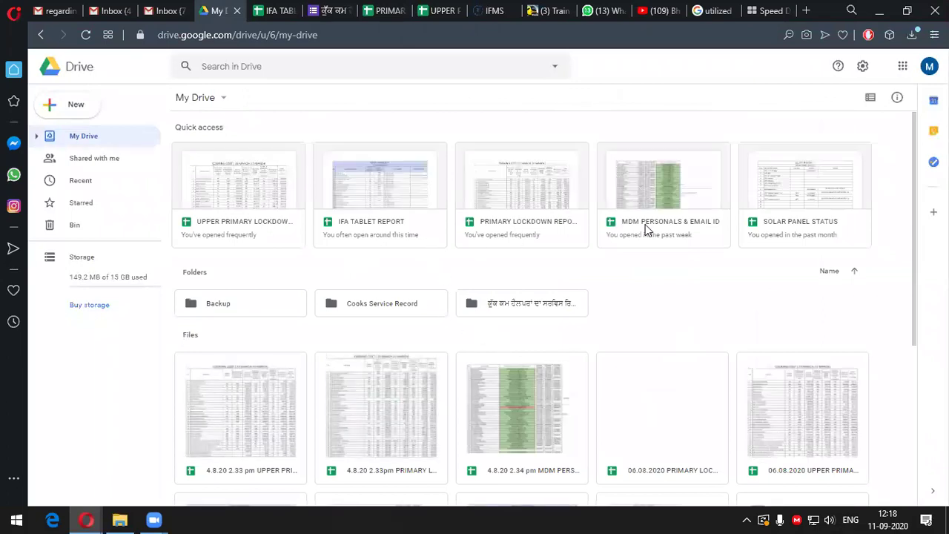
pyautogui.click(681, 204)
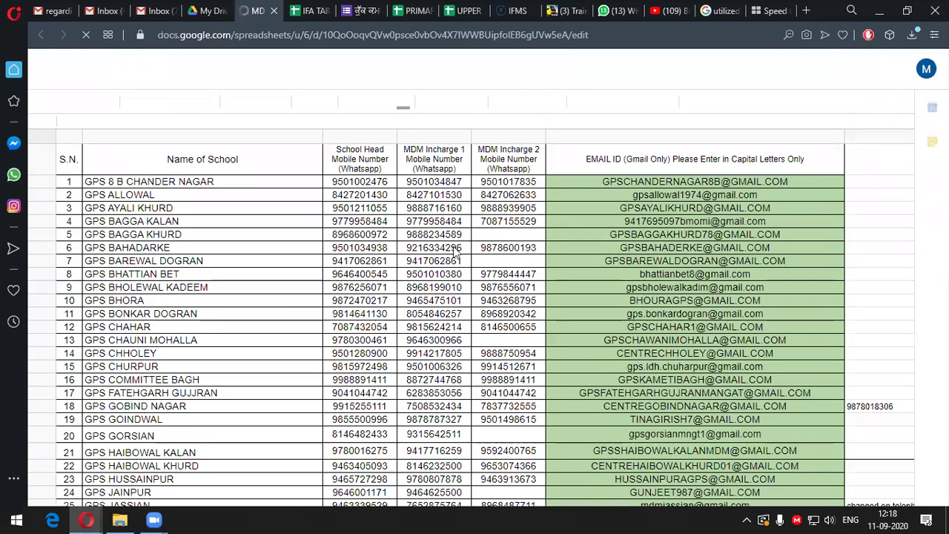
# Copy GPS LADIAN KALAN's e-mail address from cell F36, then return to the Primary Lockdown Report window
pyautogui.scroll(-2, 351, 310)
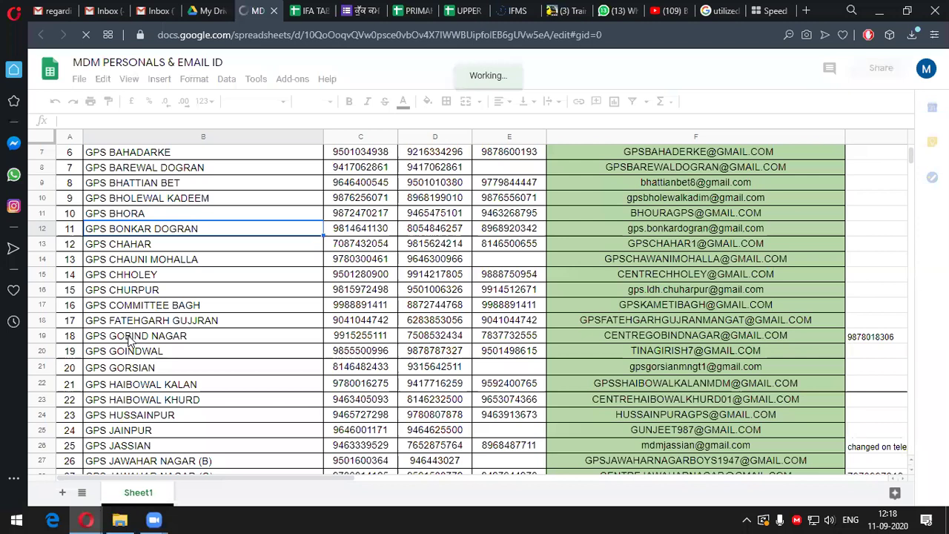
pyautogui.scroll(-3, 136, 354)
pyautogui.scroll(-2, 136, 354)
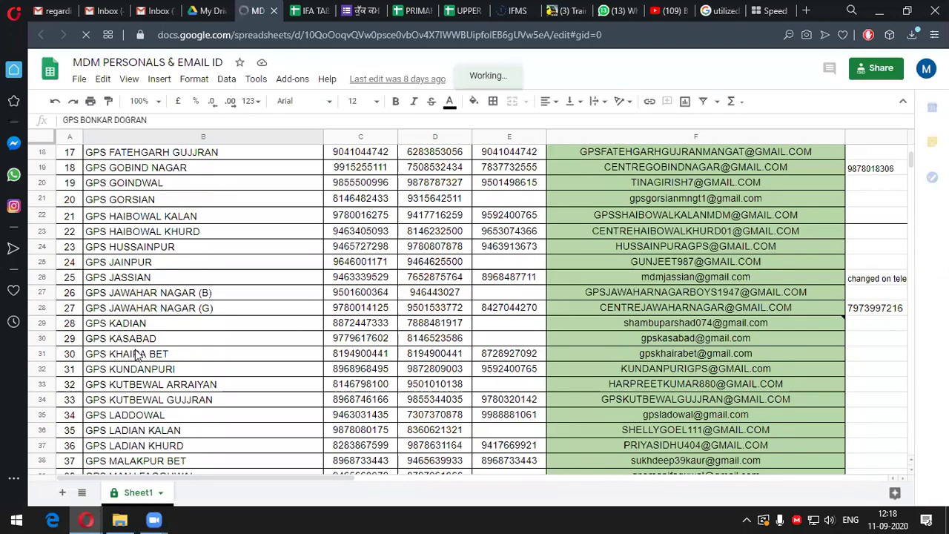
pyautogui.click(680, 432)
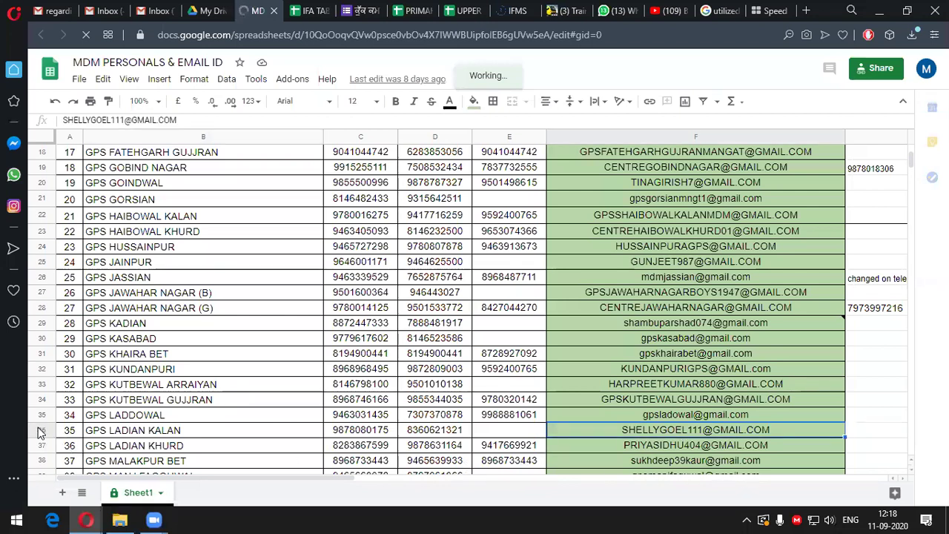
pyautogui.hotkey('shift', 'space')
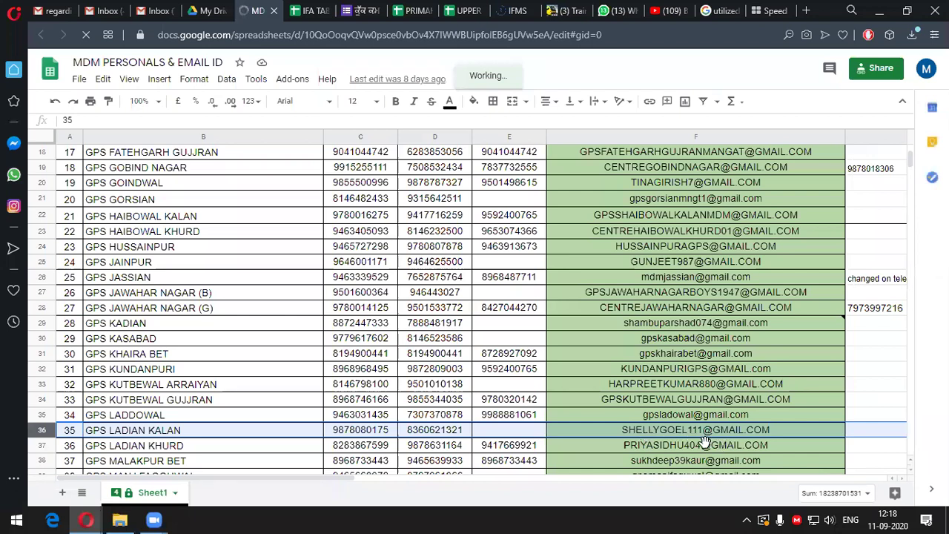
pyautogui.click(771, 429)
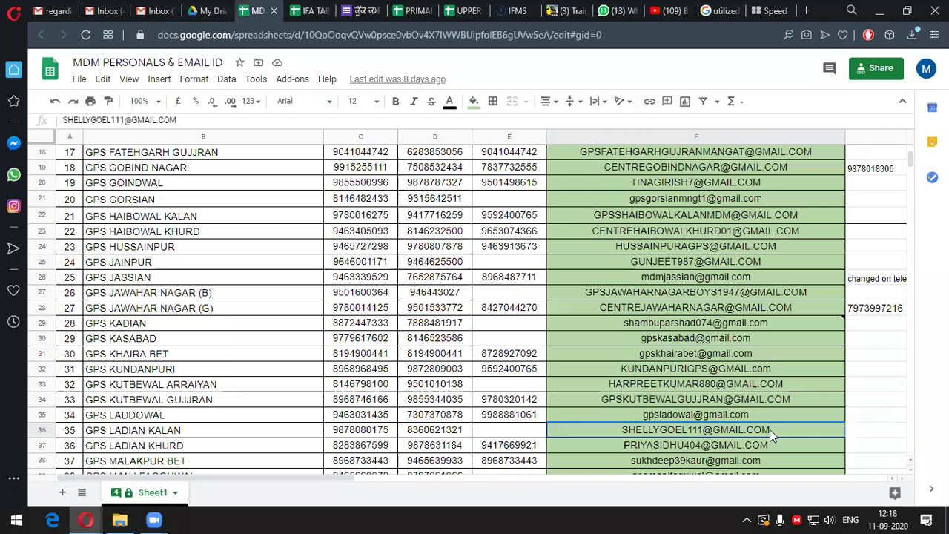
pyautogui.tripleClick(694, 427)
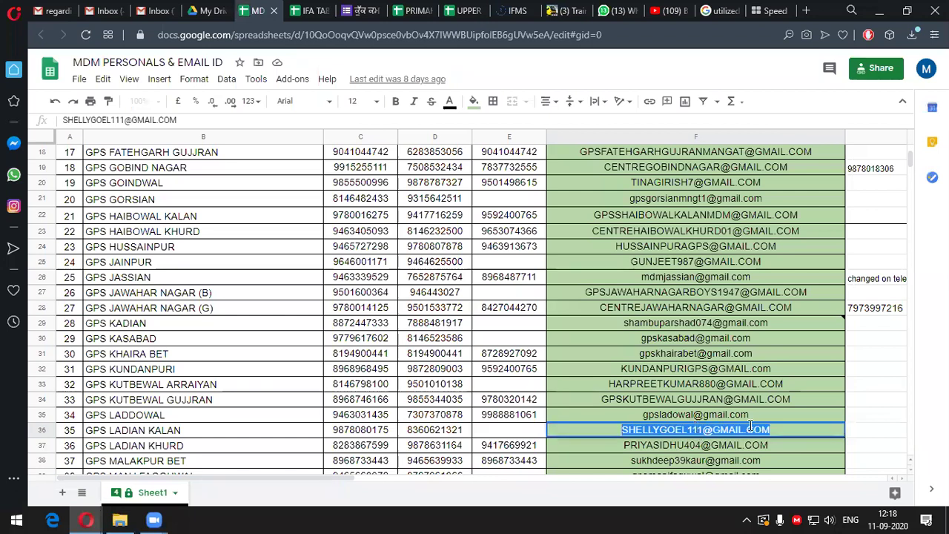
pyautogui.press('Escape')
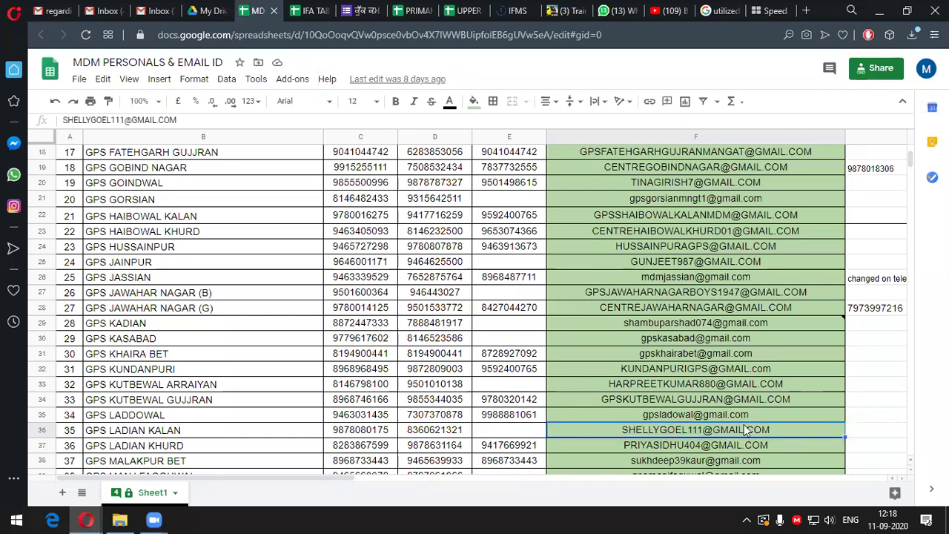
pyautogui.moveTo(95, 519)
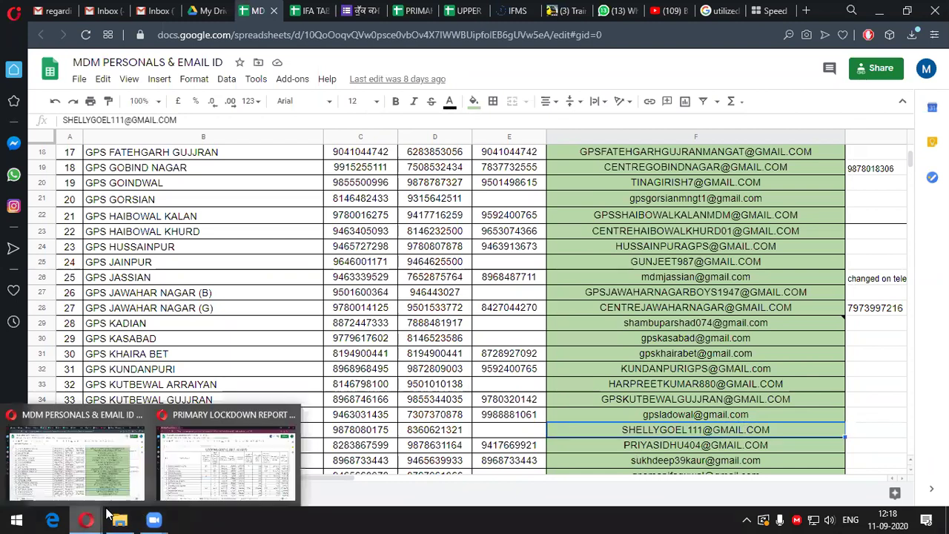
pyautogui.click(192, 479)
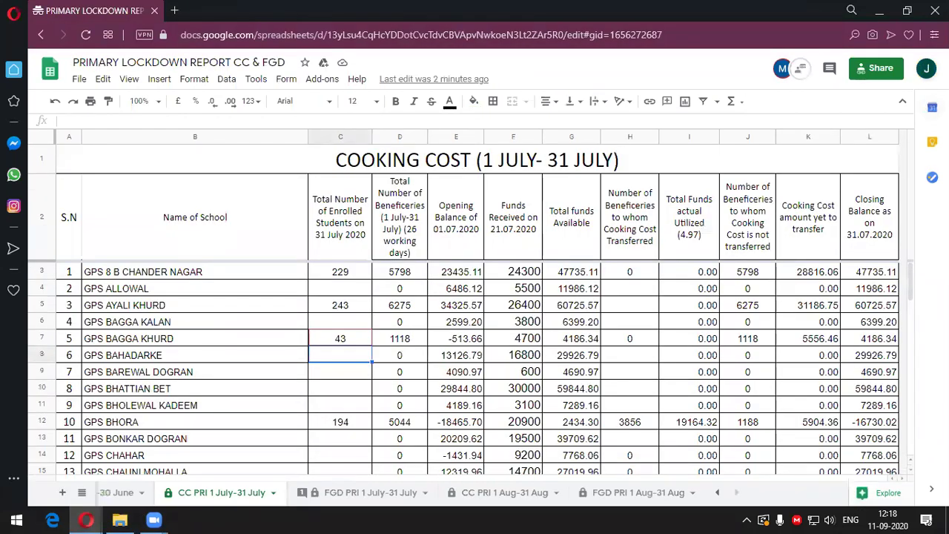
# Sign out of the current Google account from the profile menu
pyautogui.click(925, 67)
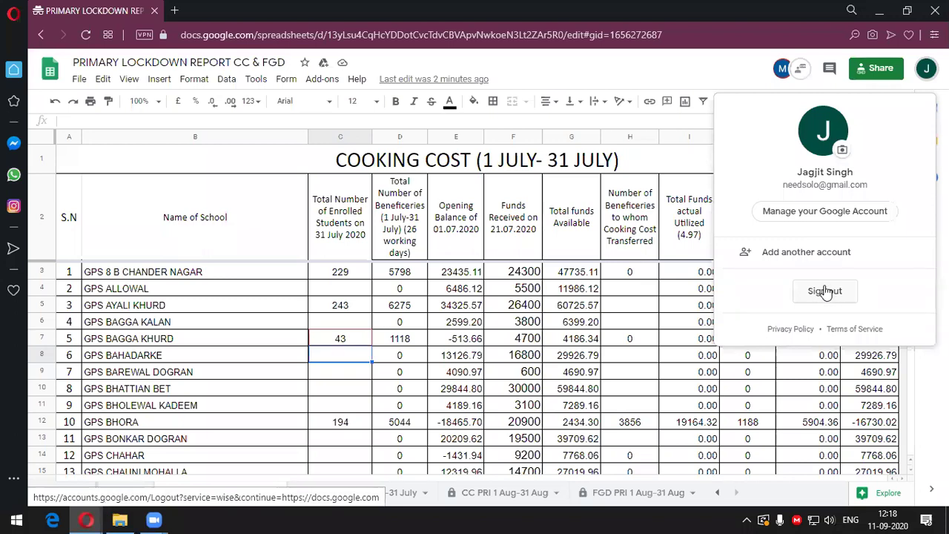
pyautogui.click(823, 292)
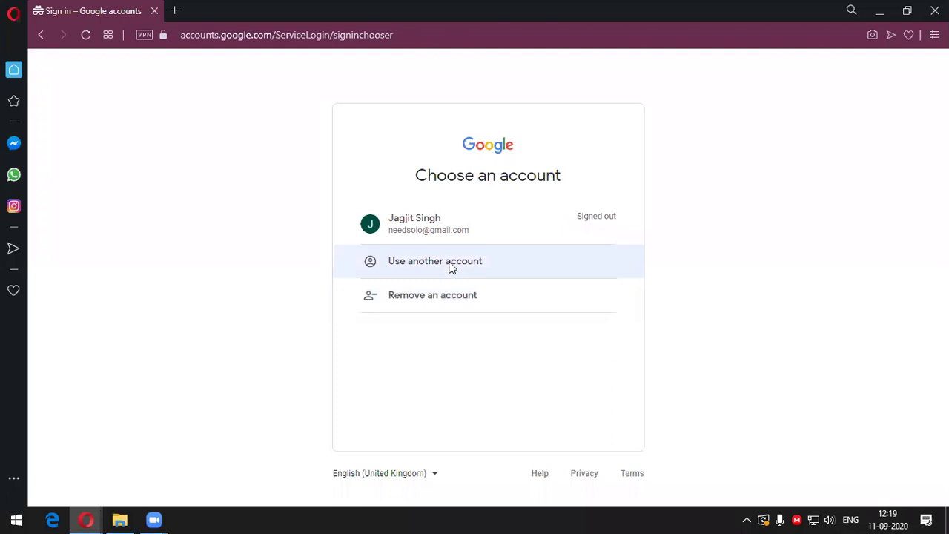
# Sign in with another account using the pasted school e-mail and its password, then confirm
pyautogui.click(449, 268)
pyautogui.hotkey('ctrl', 'v')
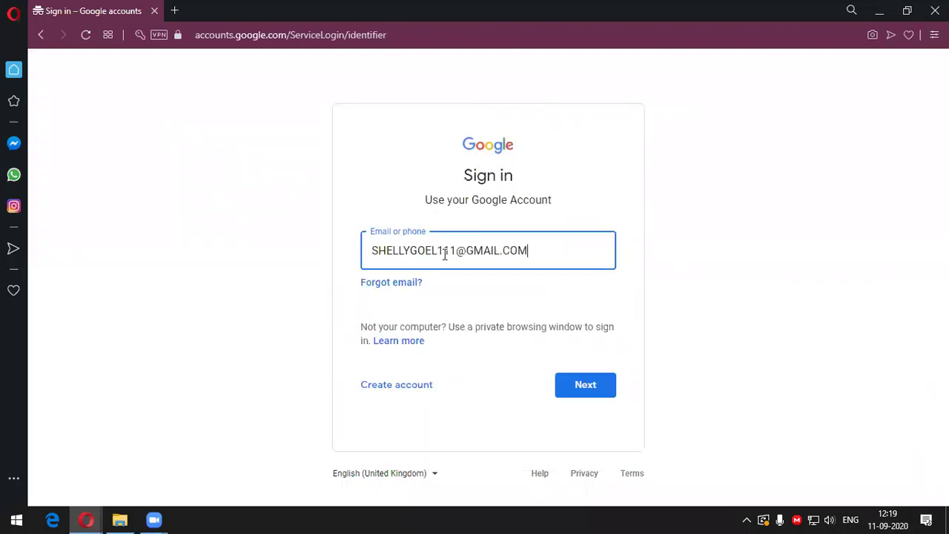
pyautogui.click(584, 391)
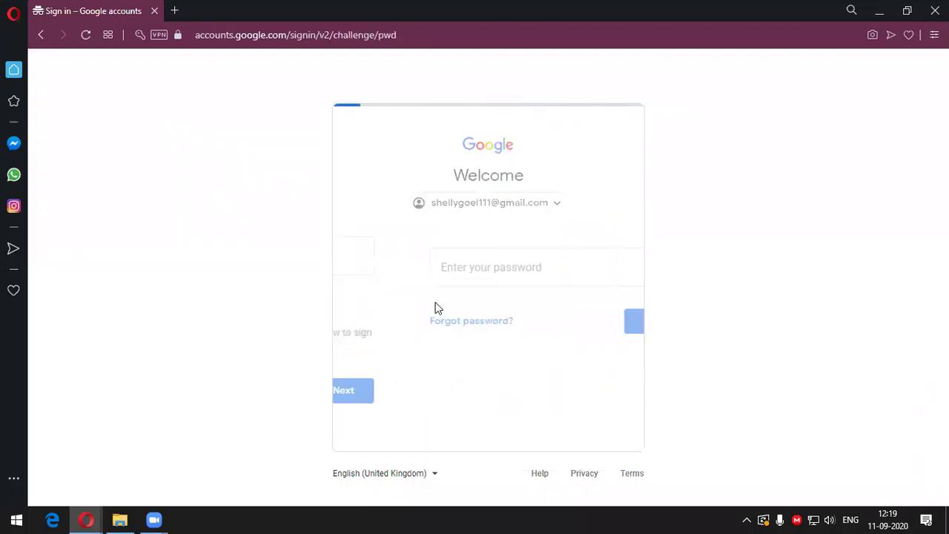
pyautogui.click(423, 275)
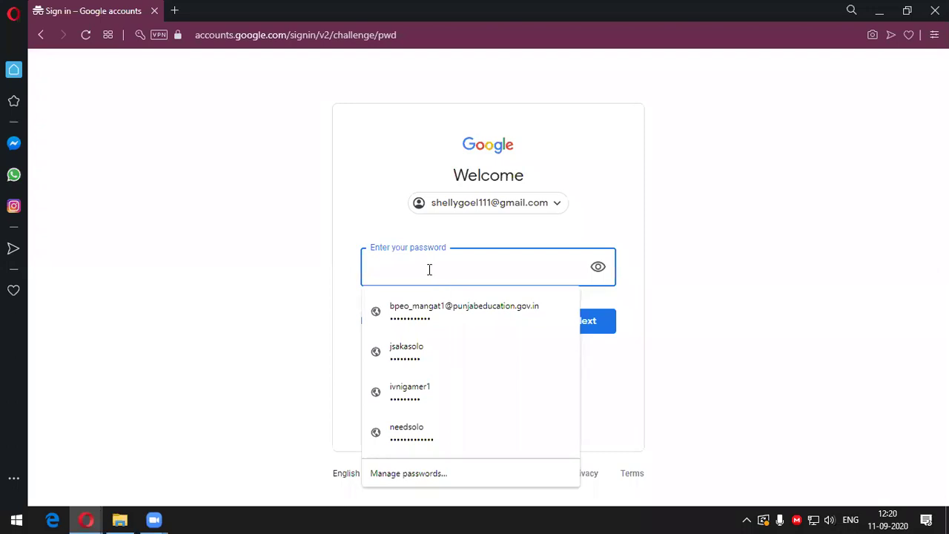
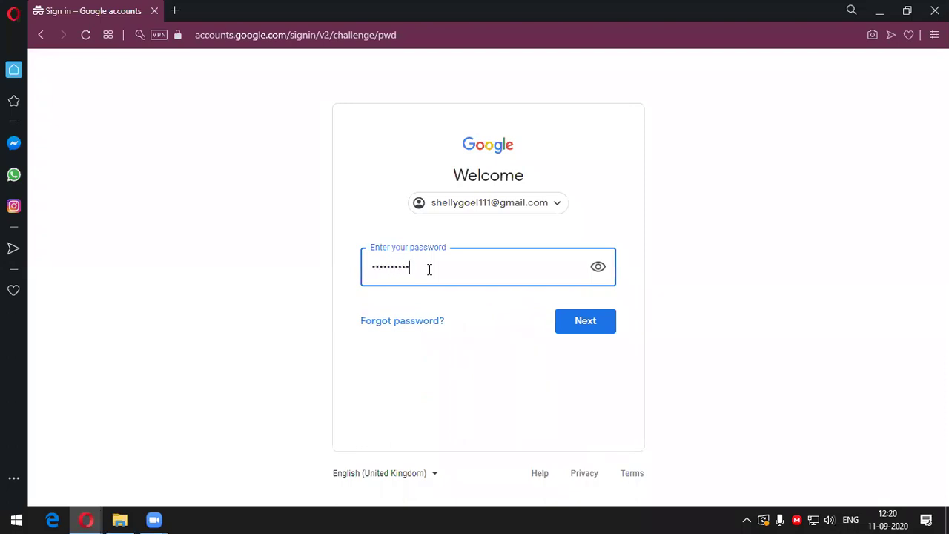
pyautogui.click(583, 323)
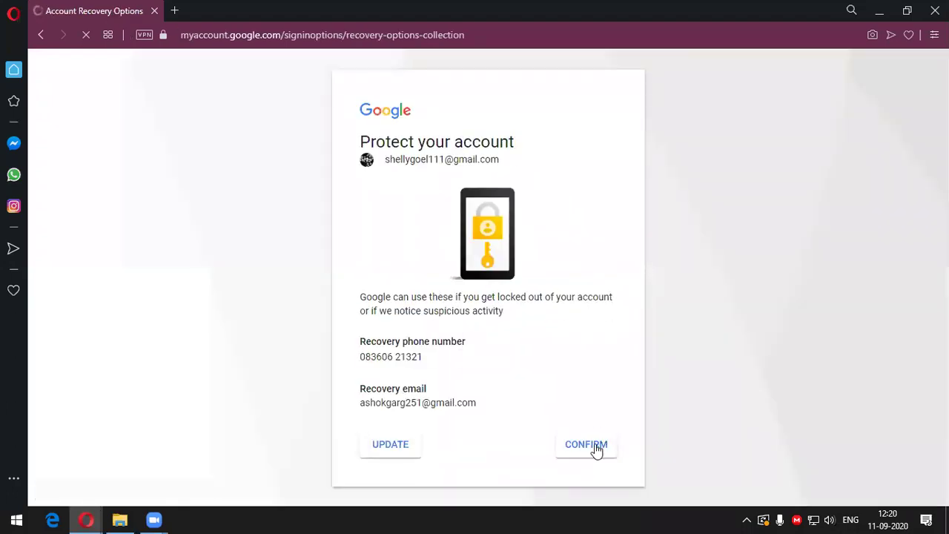
pyautogui.click(595, 444)
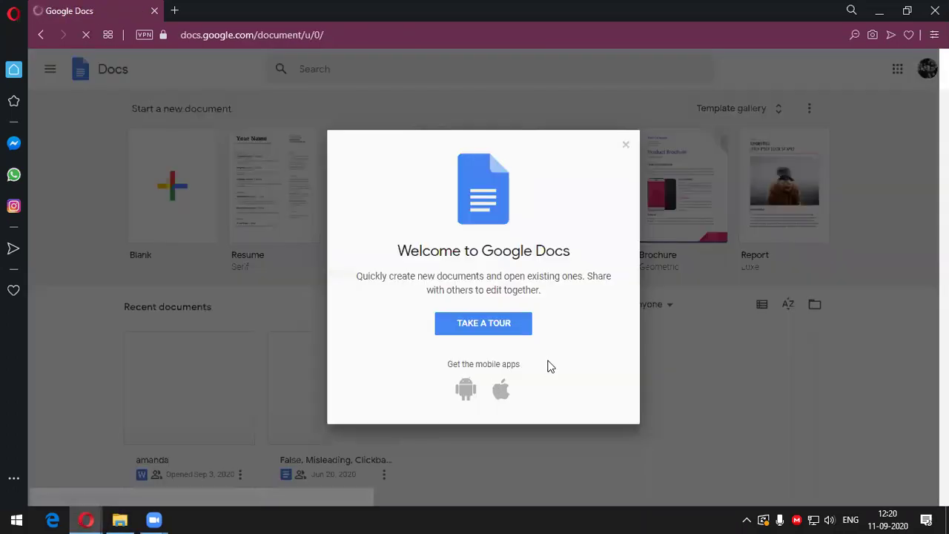
# Close the Docs welcome message and copy the primary workbook's share link from the other window
pyautogui.click(625, 144)
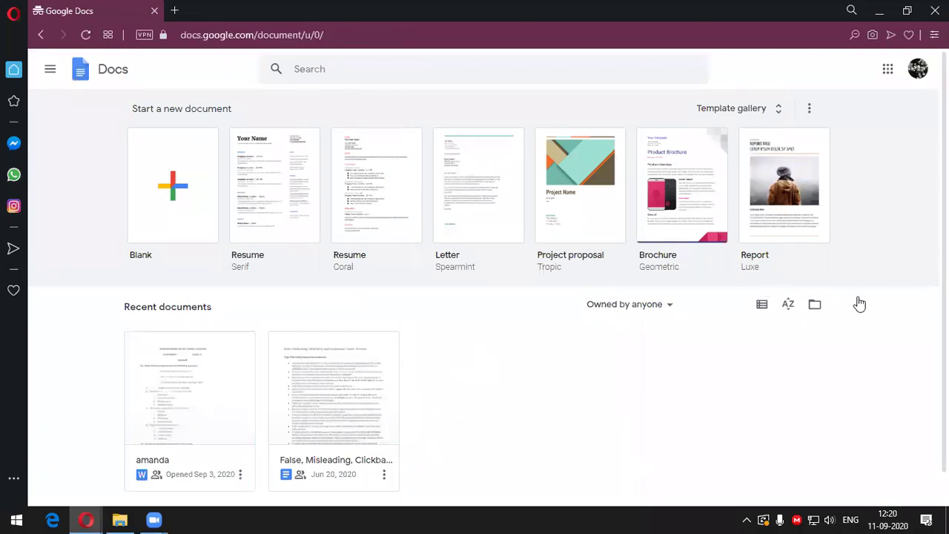
pyautogui.moveTo(85, 514)
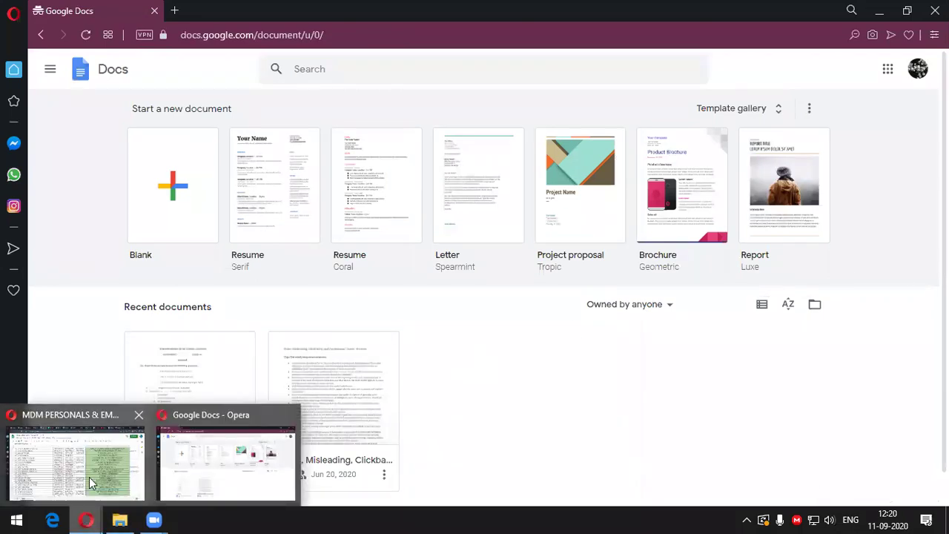
pyautogui.click(89, 480)
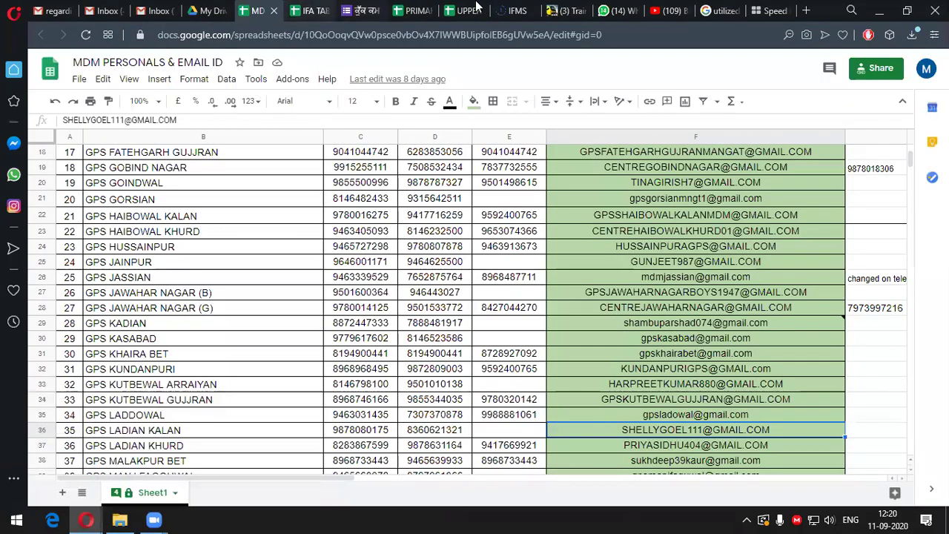
pyautogui.click(414, 10)
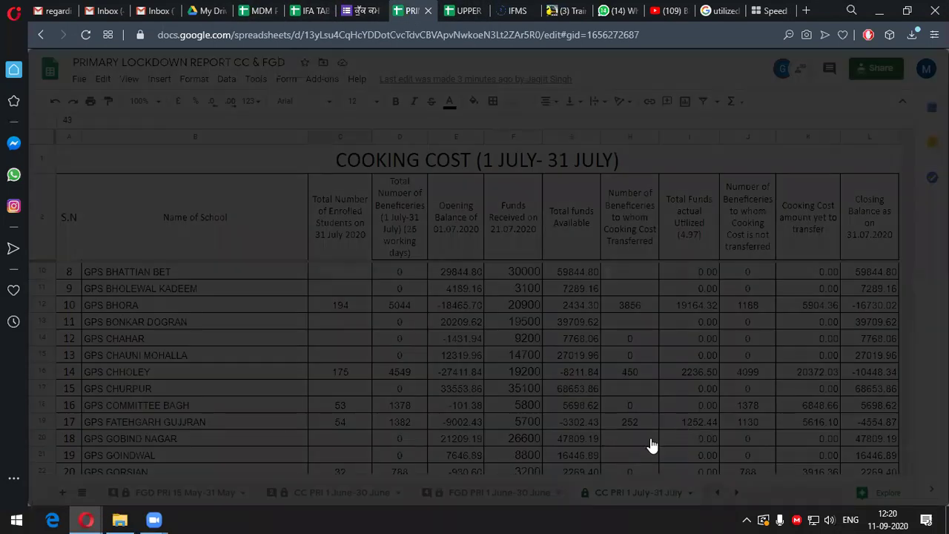
pyautogui.click(651, 445)
# Paste the workbook link into the second account's address bar to open it
pyautogui.moveTo(86, 519)
pyautogui.click(213, 453)
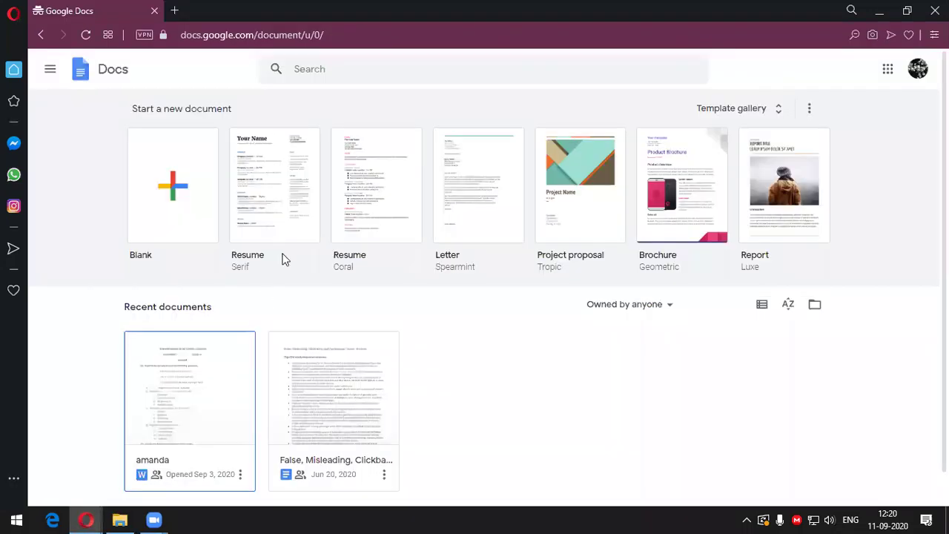
pyautogui.click(746, 35)
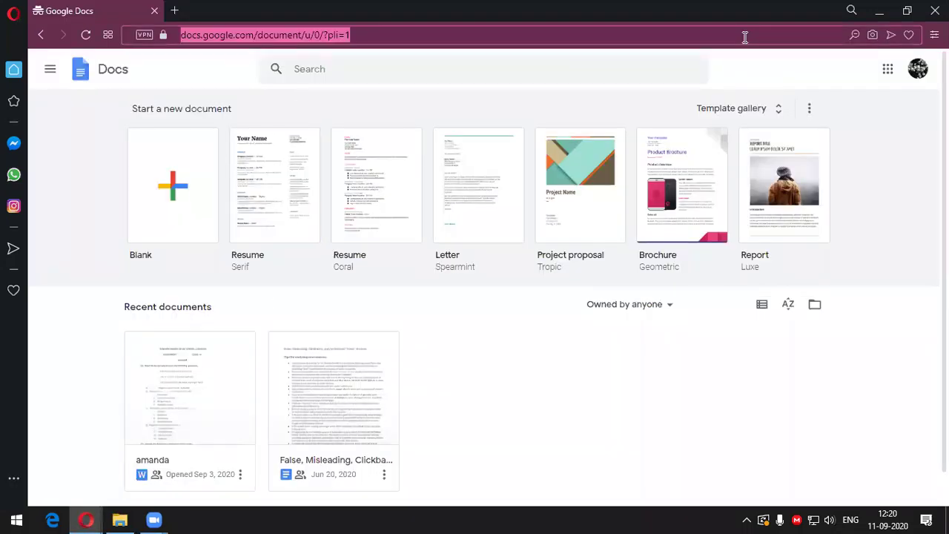
pyautogui.press('Return')
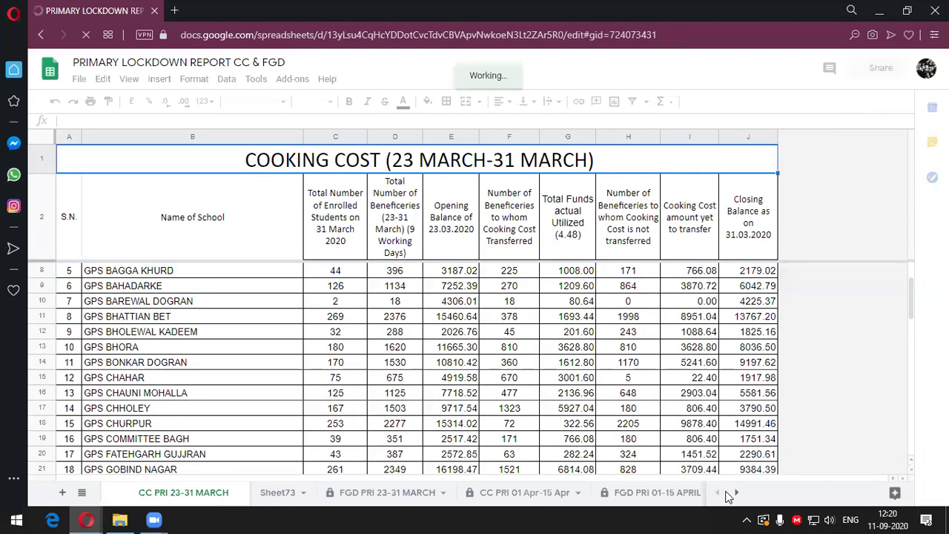
# Scroll the sheet tabs right, open CC PRI 1 July-31 July, and dismiss the edit-history tip
pyautogui.click(737, 493)
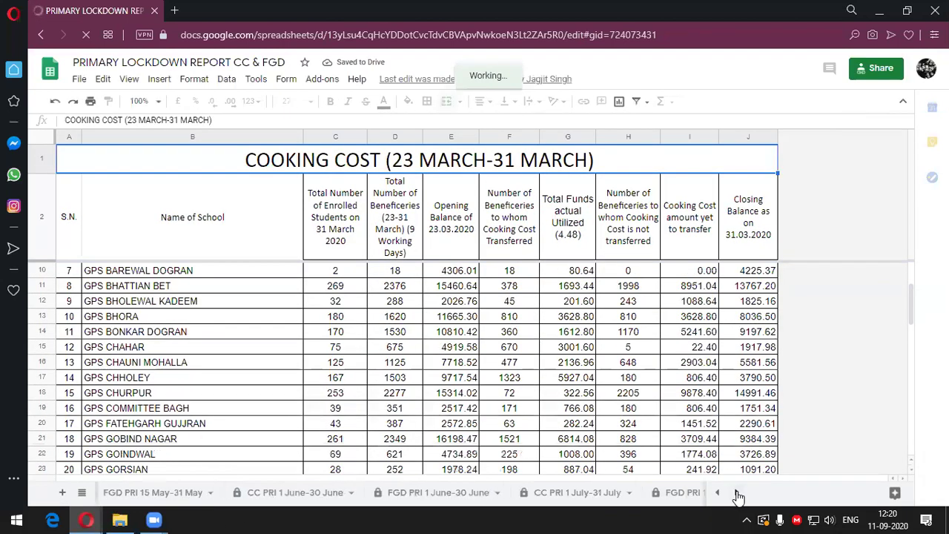
pyautogui.click(737, 493)
pyautogui.click(738, 493)
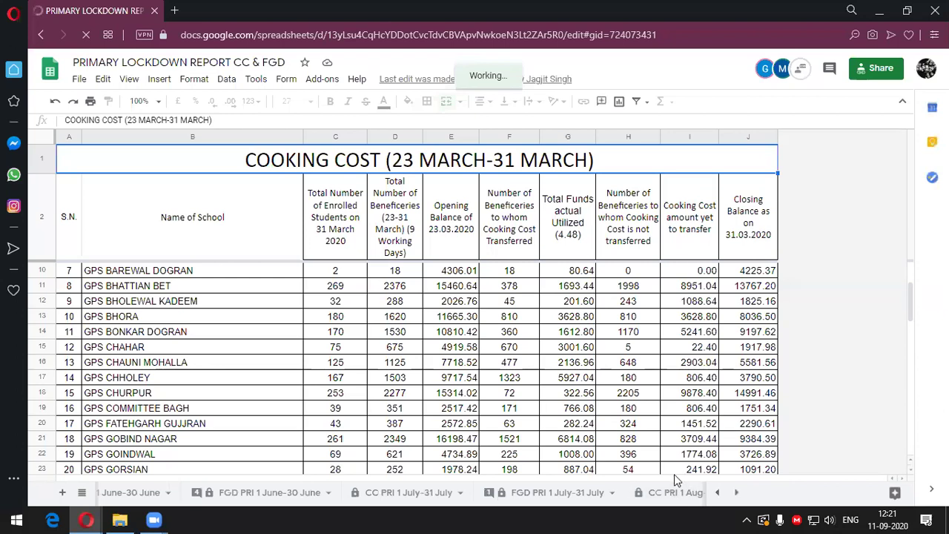
pyautogui.click(423, 493)
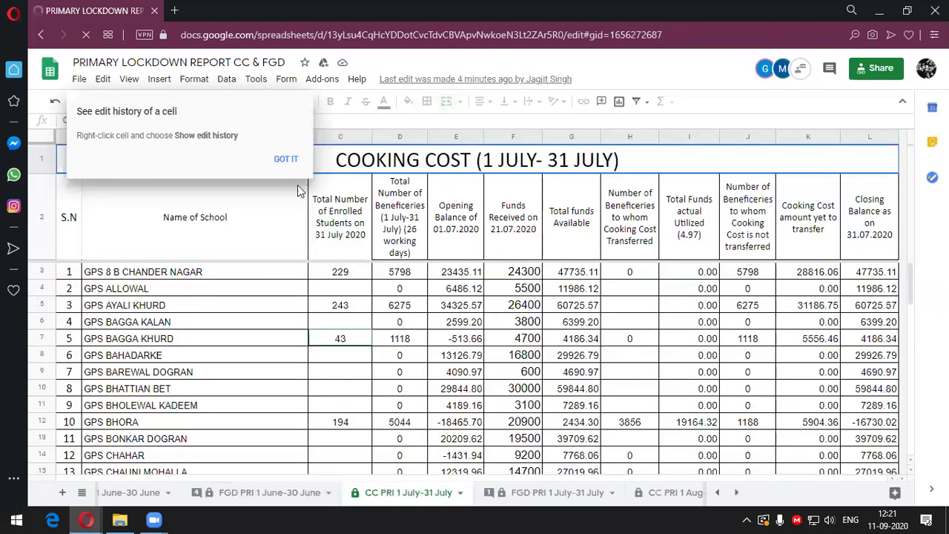
pyautogui.click(287, 159)
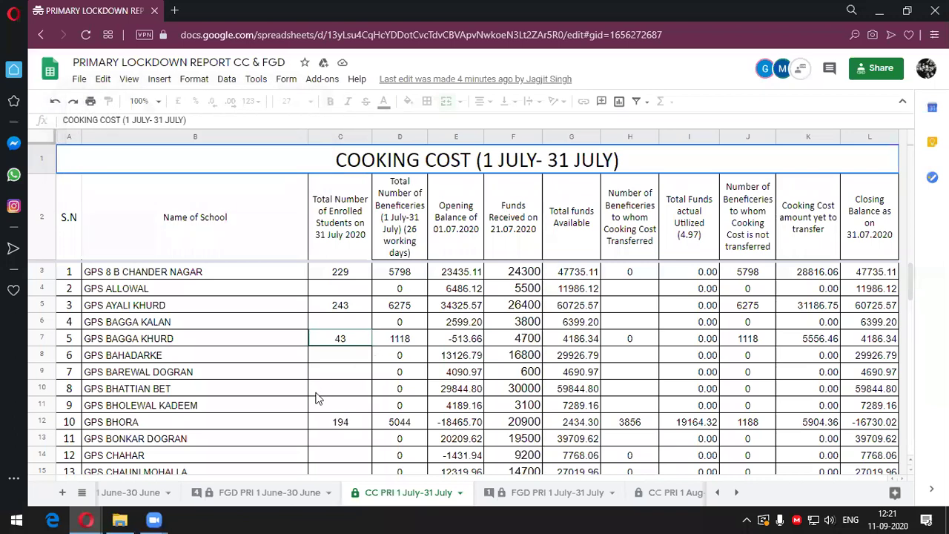
pyautogui.scroll(-3, 318, 400)
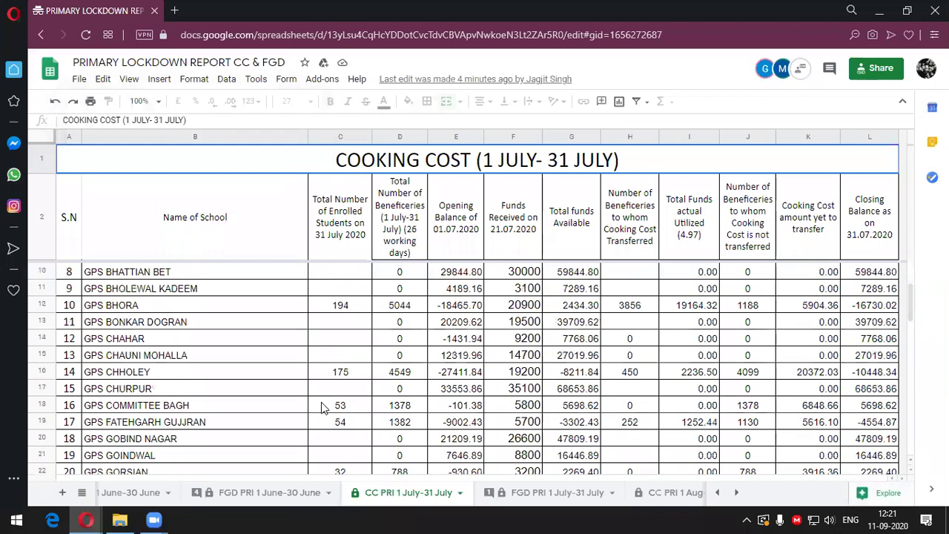
pyautogui.click(290, 490)
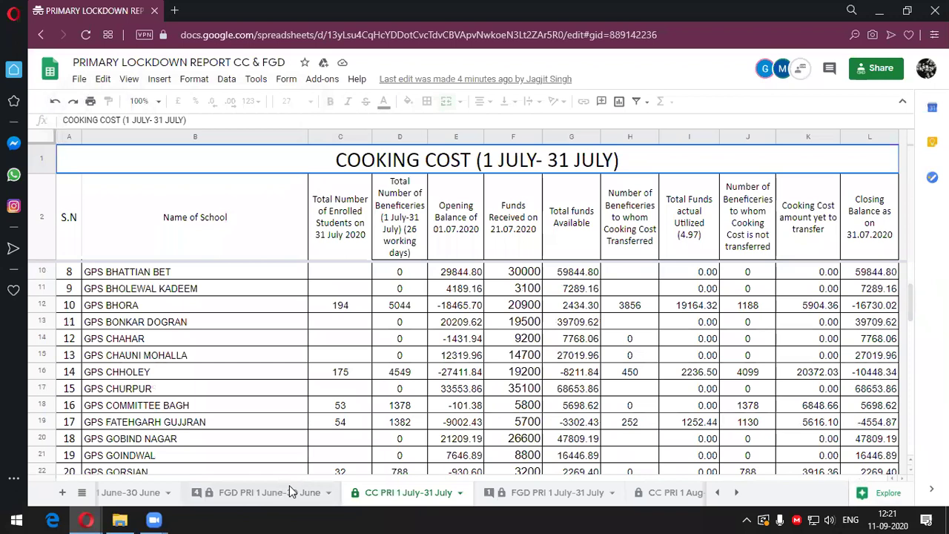
pyautogui.click(421, 492)
pyautogui.scroll(-7, 373, 372)
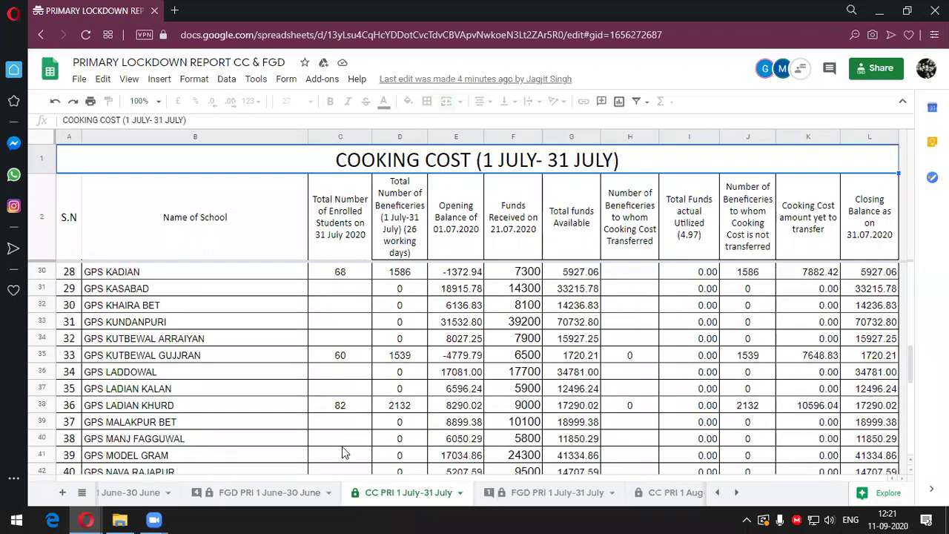
pyautogui.click(360, 387)
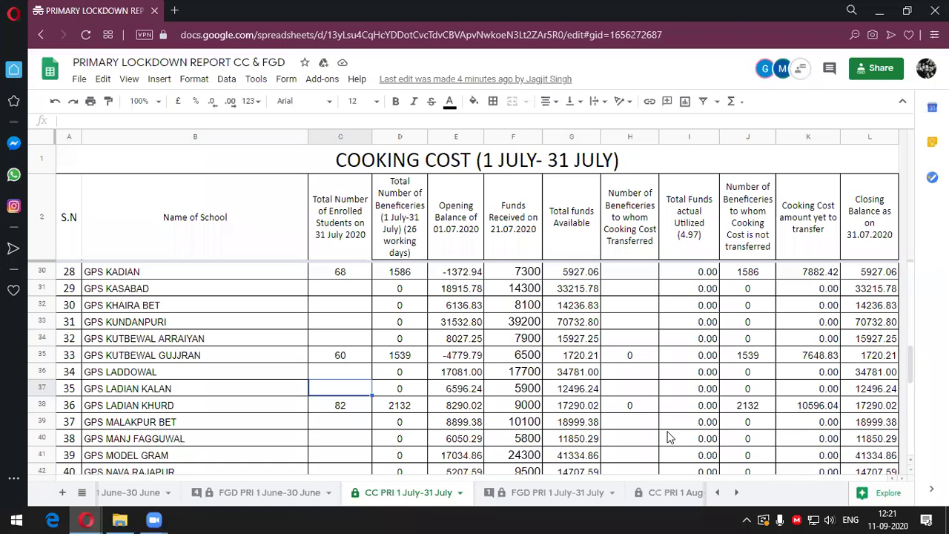
pyautogui.write('55')
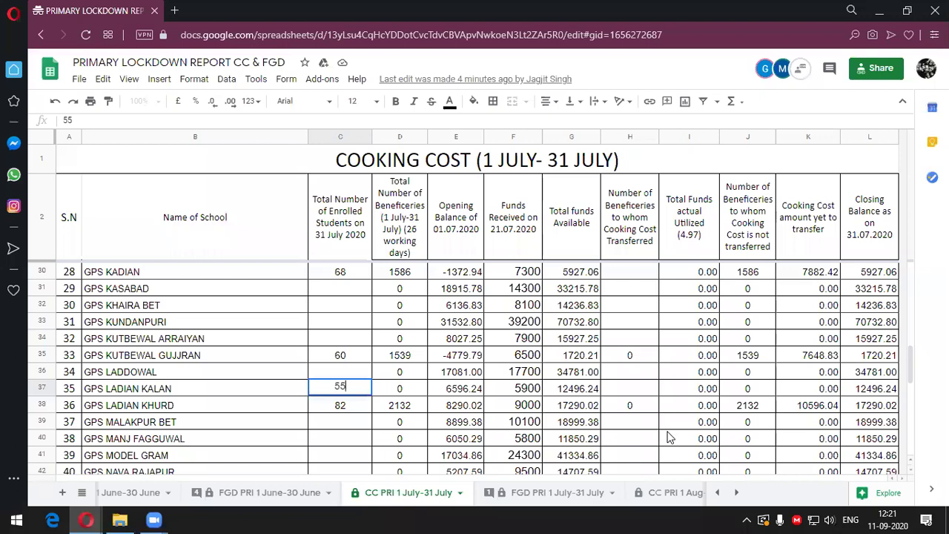
pyautogui.press('Return')
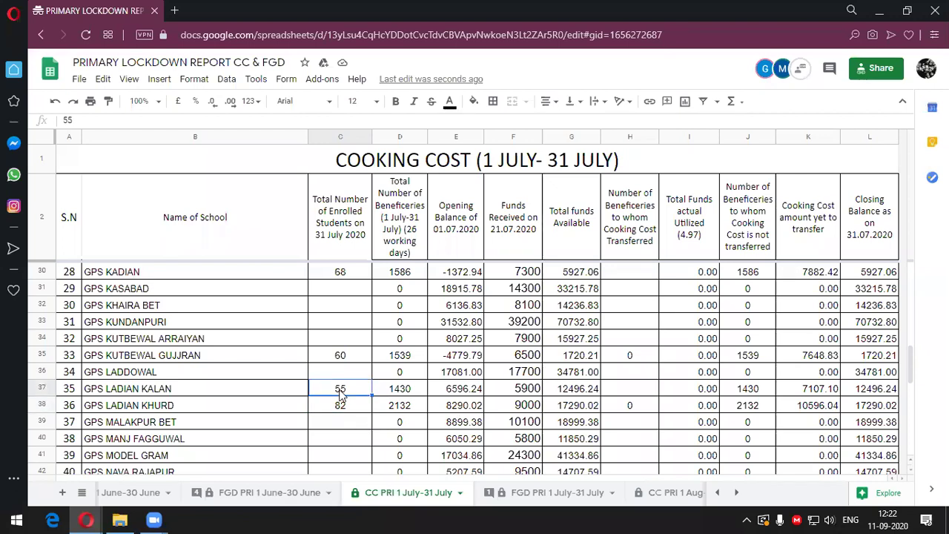
pyautogui.press('Delete')
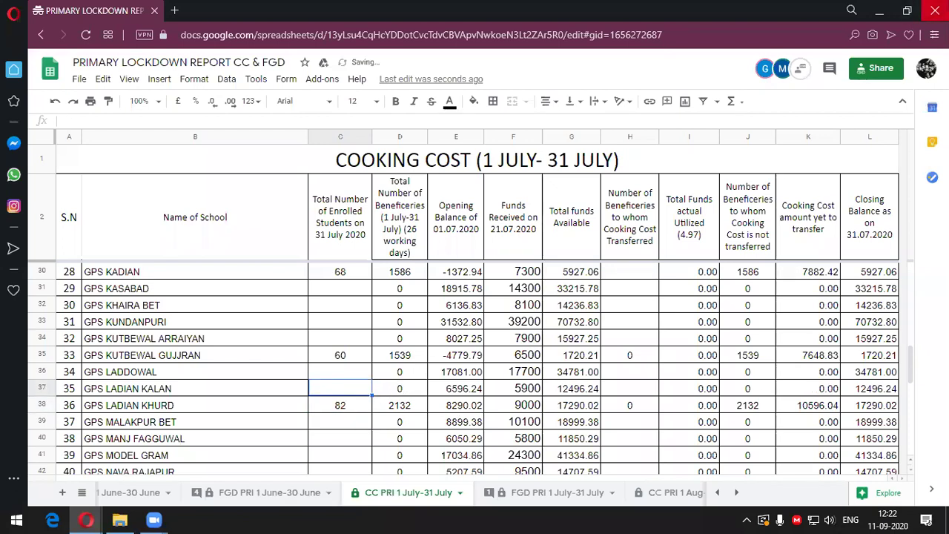
# Review the upper-primary workbook's later sheet tabs, from May through August
pyautogui.moveTo(87, 519)
pyautogui.moveTo(100, 486)
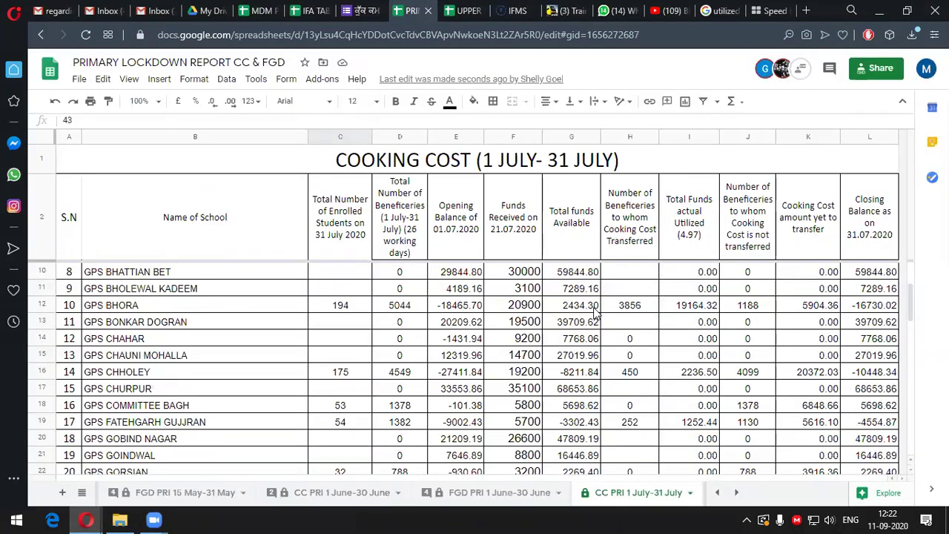
pyautogui.scroll(-6, 585, 330)
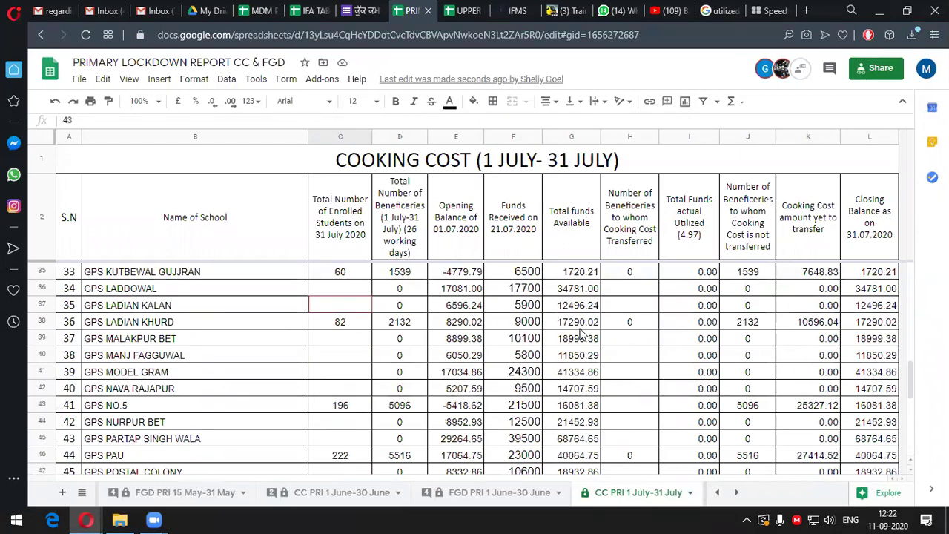
pyautogui.click(463, 11)
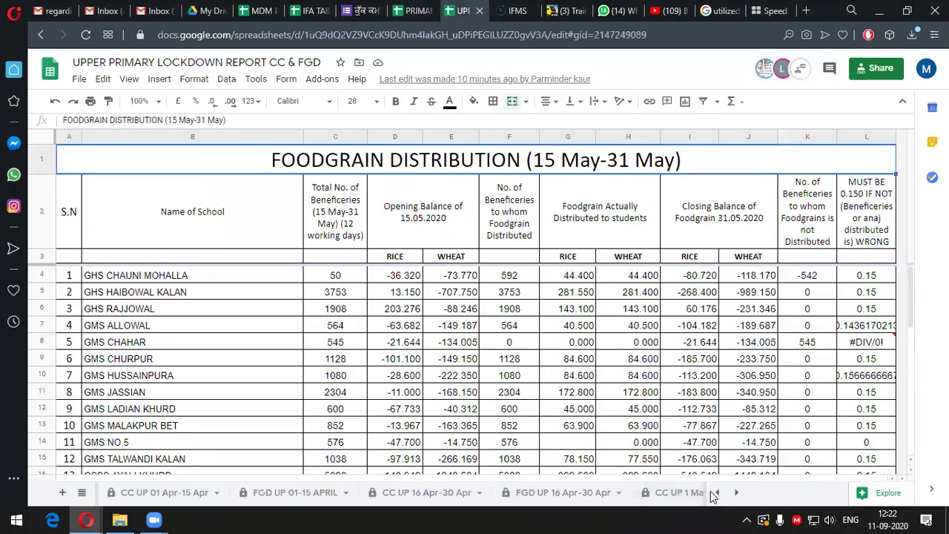
pyautogui.click(736, 492)
pyautogui.click(736, 492)
pyautogui.click(736, 492)
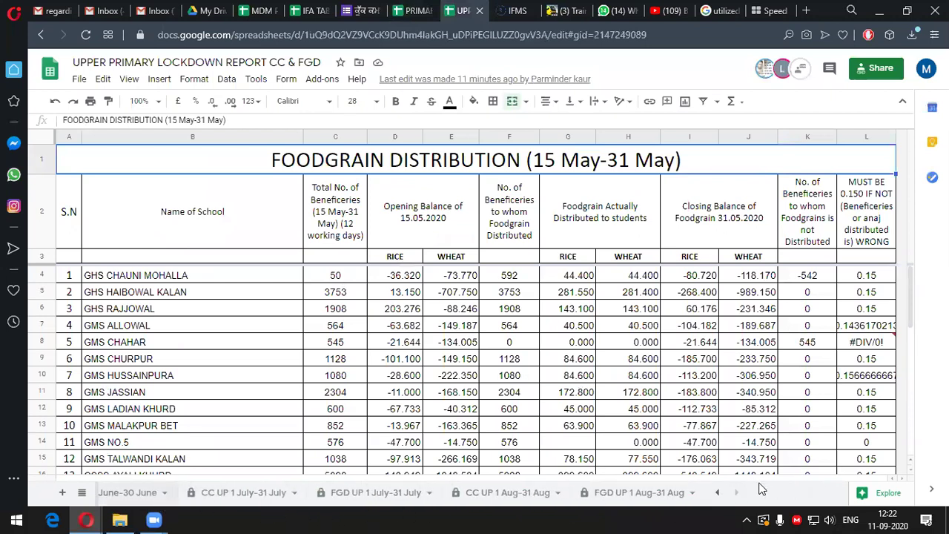
pyautogui.click(717, 492)
pyautogui.click(736, 492)
pyautogui.click(736, 492)
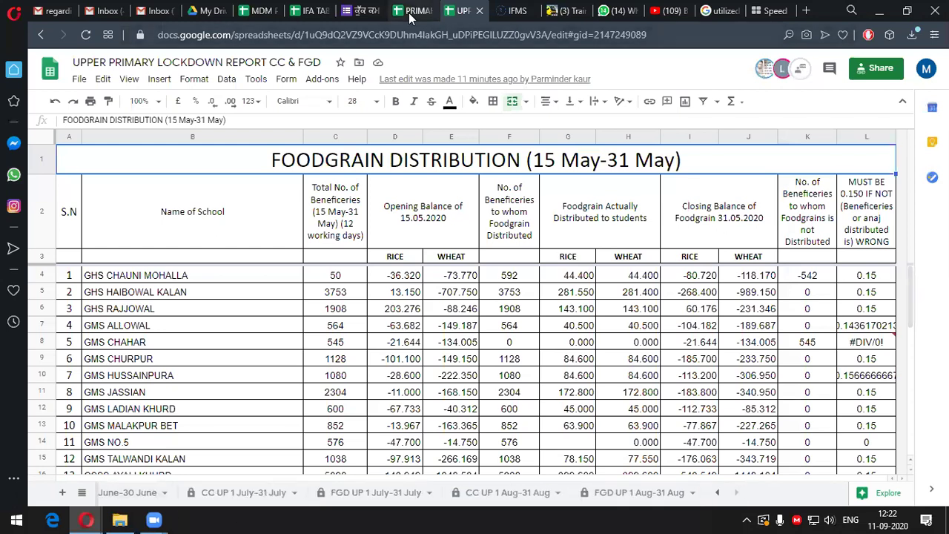
# Back in the primary workbook, scroll the sheet tabs to the first March sheets and Sheet73
pyautogui.click(409, 11)
pyautogui.click(717, 492)
pyautogui.click(717, 492)
pyautogui.click(717, 492)
pyautogui.click(717, 492)
pyautogui.click(717, 492)
pyautogui.click(716, 492)
pyautogui.click(717, 492)
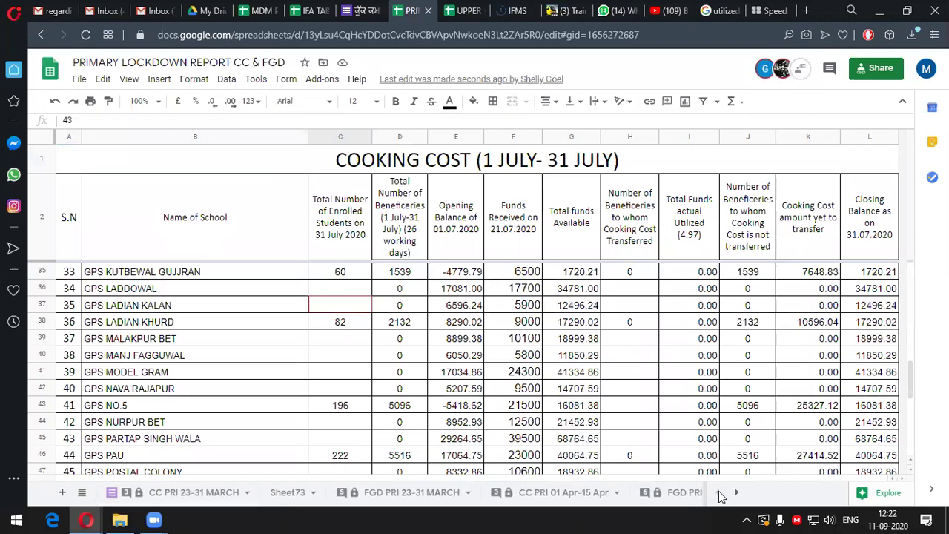
pyautogui.click(735, 492)
pyautogui.click(736, 492)
pyautogui.click(716, 492)
pyautogui.click(717, 492)
pyautogui.click(289, 492)
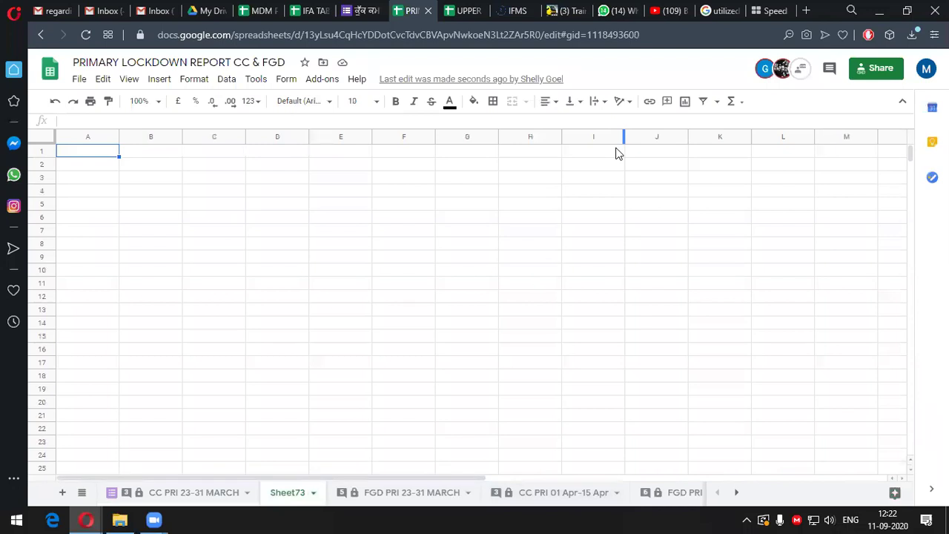
# Delete the blank Sheet73 from the primary lockdown report
pyautogui.rightClick(296, 492)
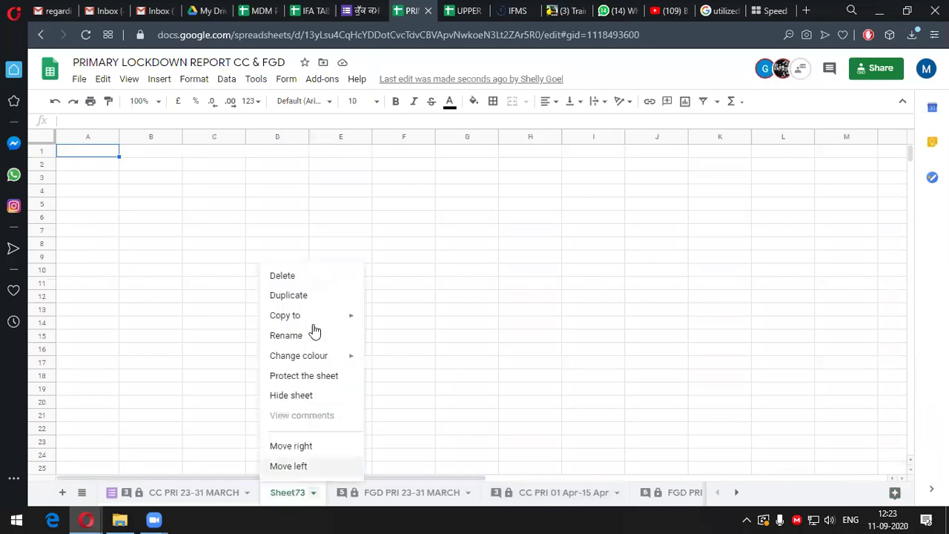
pyautogui.click(295, 280)
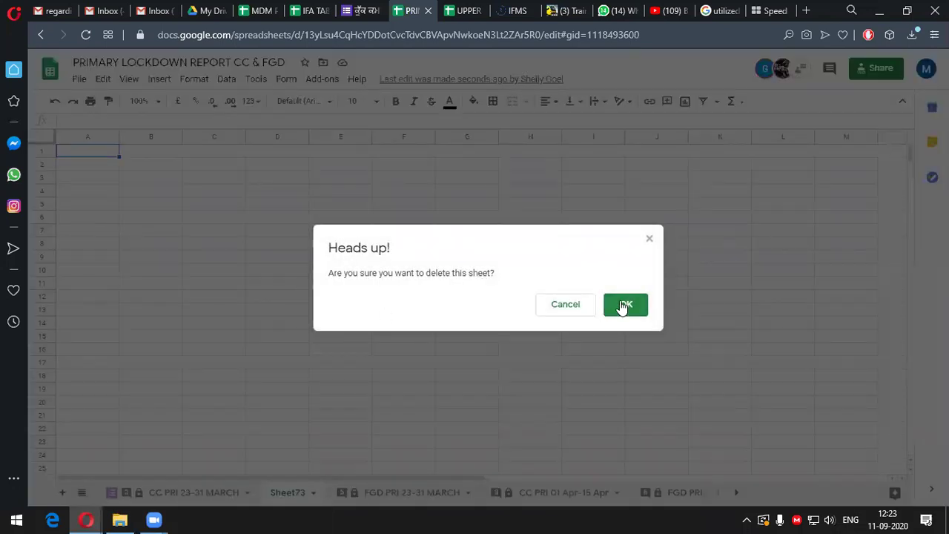
pyautogui.press('Return')
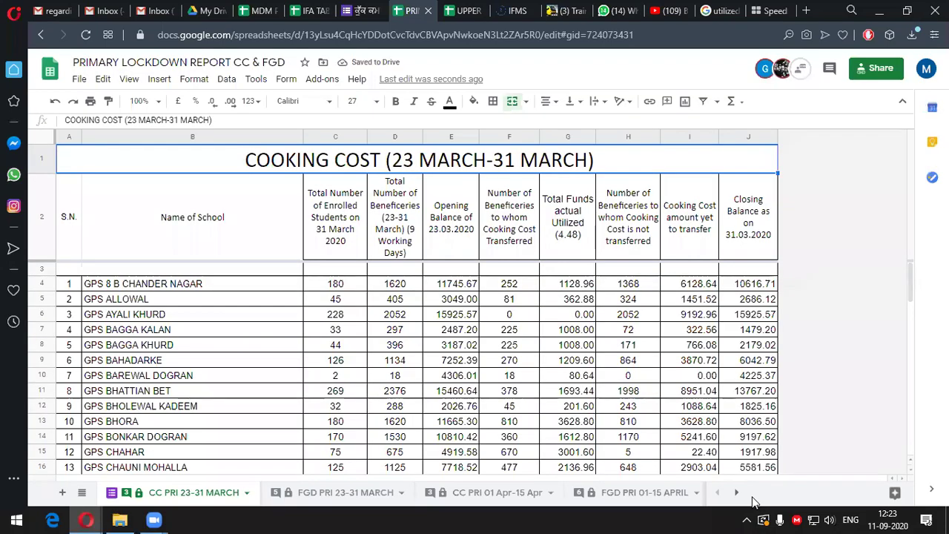
# Scroll the sheet tabs forward through May to August to the workbook's last sheets
pyautogui.click(736, 494)
pyautogui.click(737, 493)
pyautogui.click(736, 494)
pyautogui.click(736, 494)
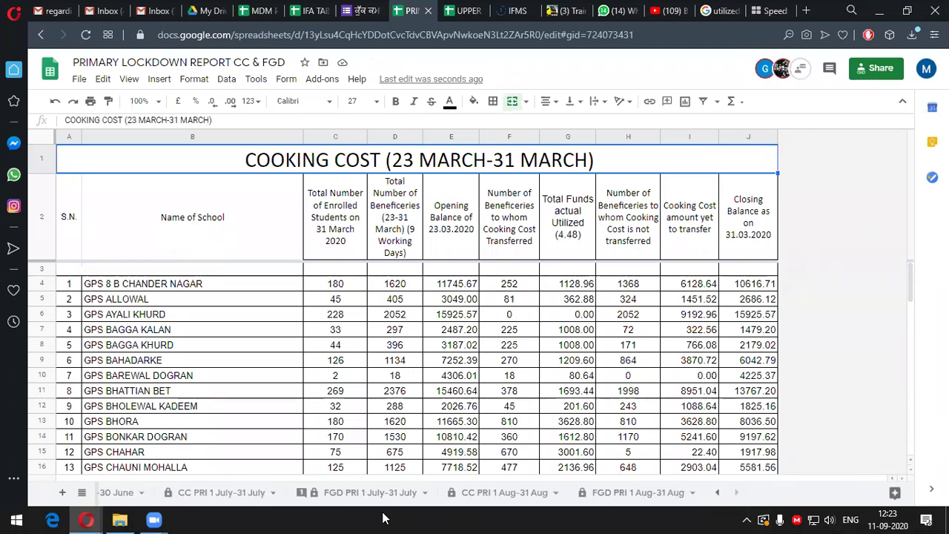
# In the upper primary report, browse the sheet tabs to locate the numbered blank sheets
pyautogui.click(468, 11)
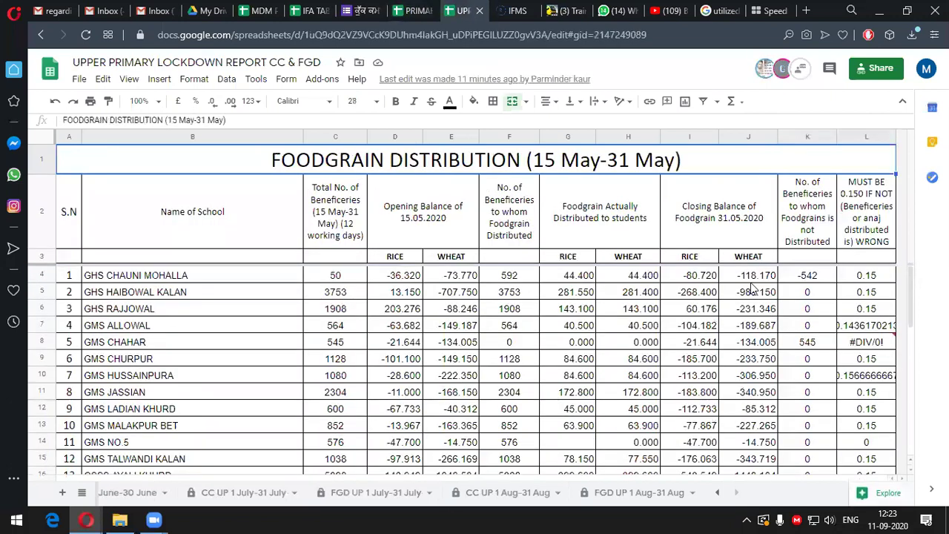
pyautogui.click(717, 493)
pyautogui.click(717, 493)
pyautogui.click(717, 493)
pyautogui.click(717, 493)
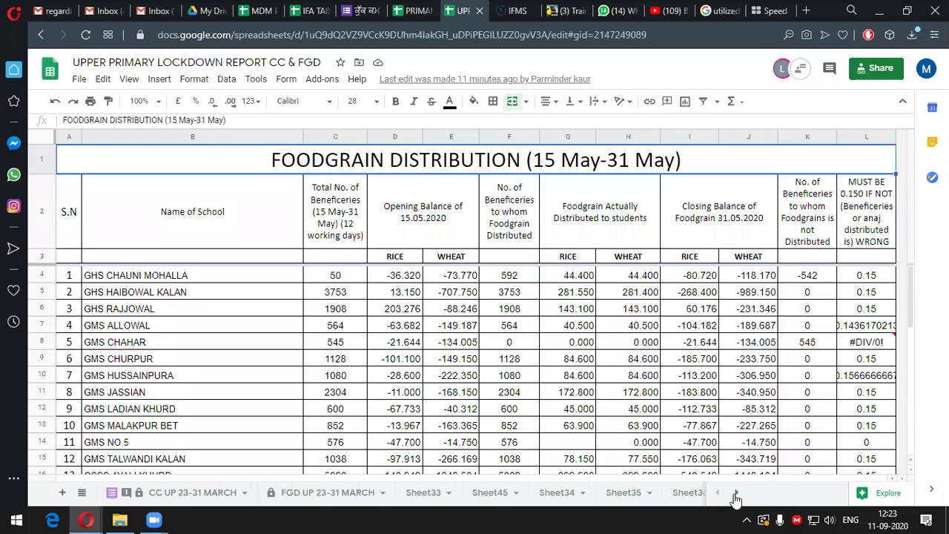
pyautogui.click(736, 493)
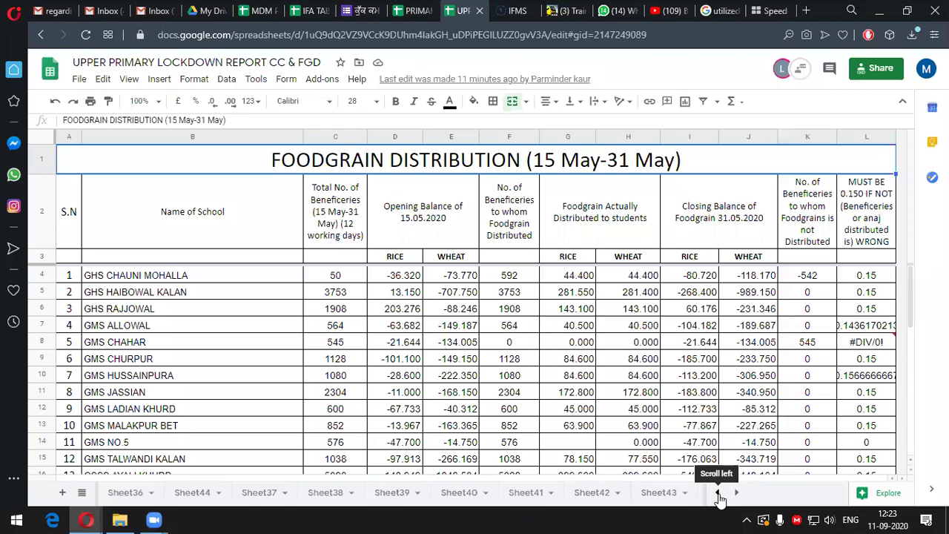
pyautogui.click(717, 492)
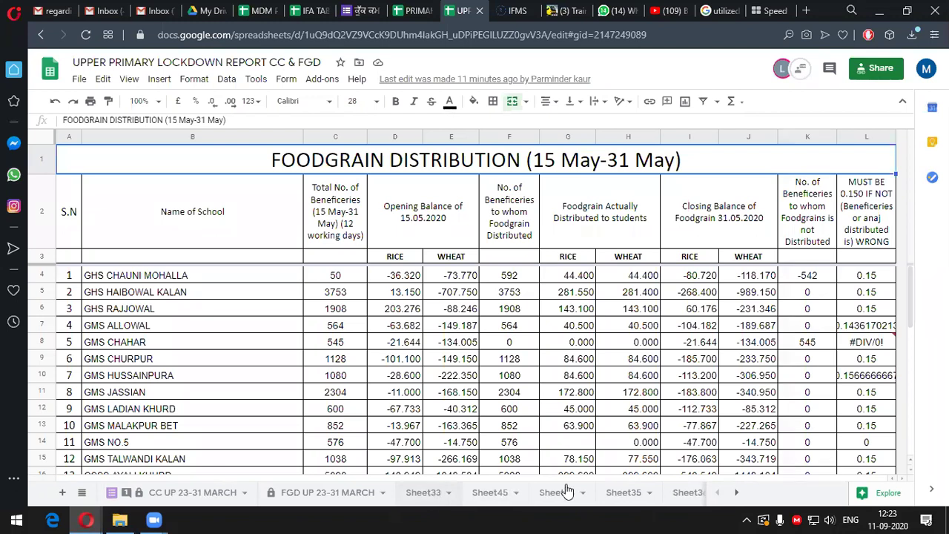
pyautogui.click(736, 491)
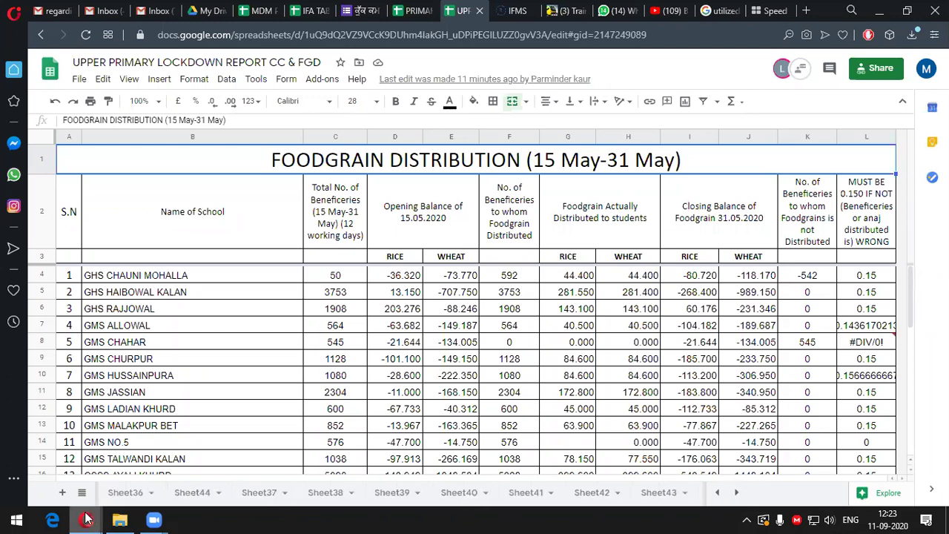
pyautogui.click(736, 491)
pyautogui.click(738, 491)
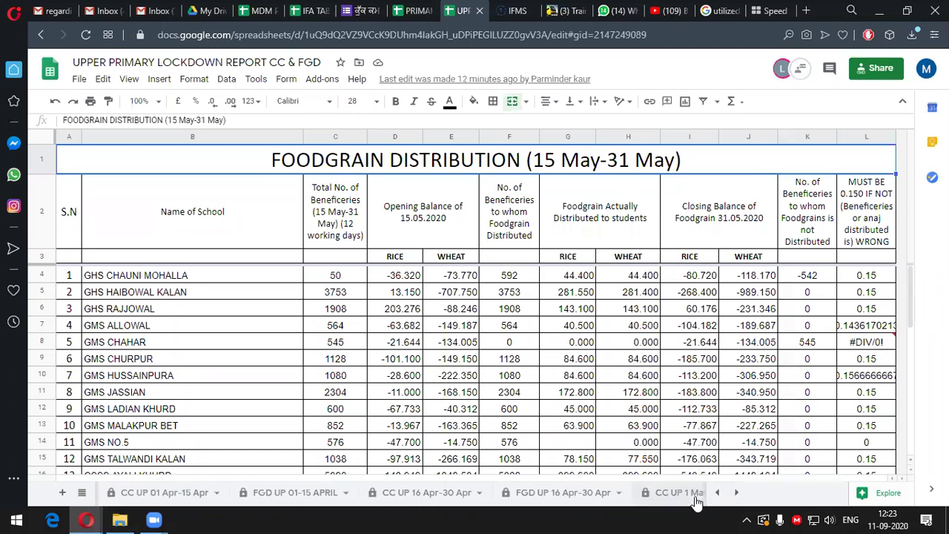
pyautogui.click(718, 493)
pyautogui.click(718, 492)
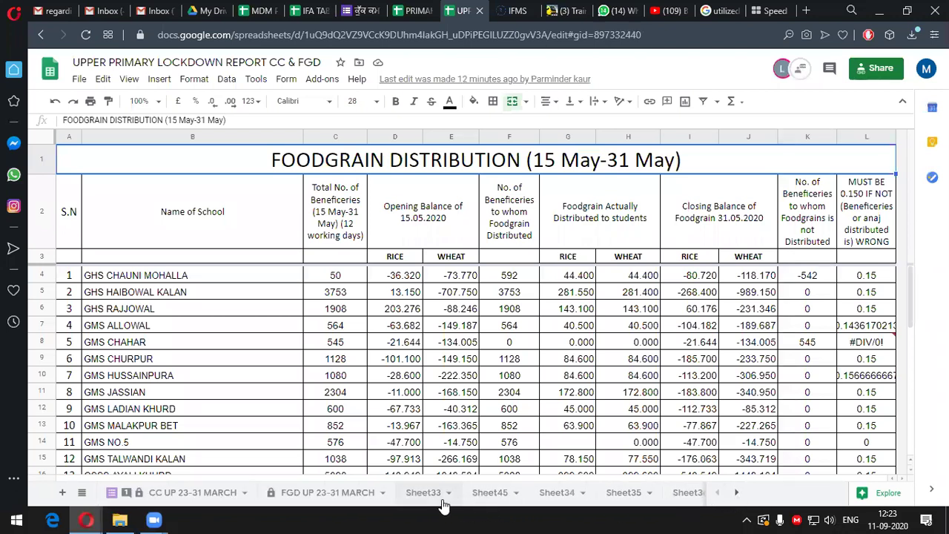
# Delete the empty Sheet33, then open the CC UP 1 July-31 July sheet
pyautogui.click(424, 494)
pyautogui.rightClick(426, 497)
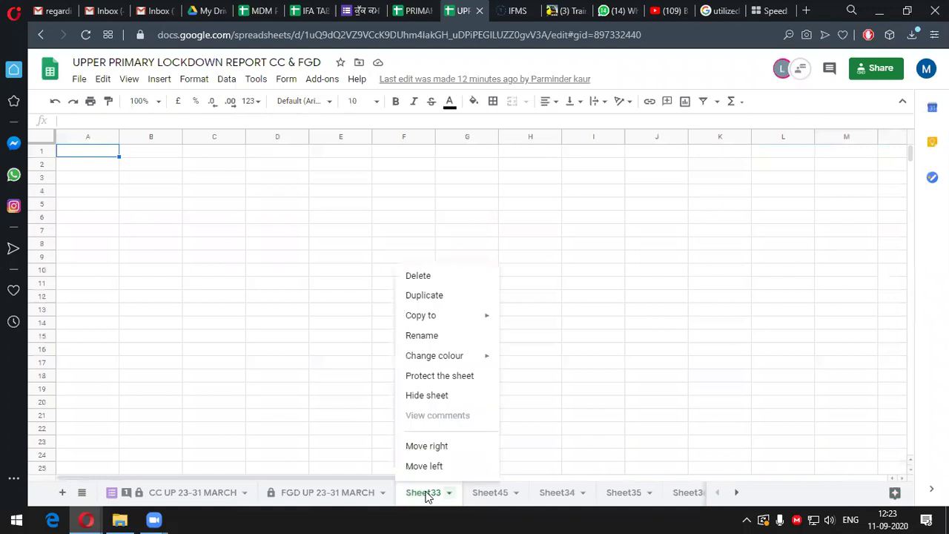
pyautogui.click(442, 283)
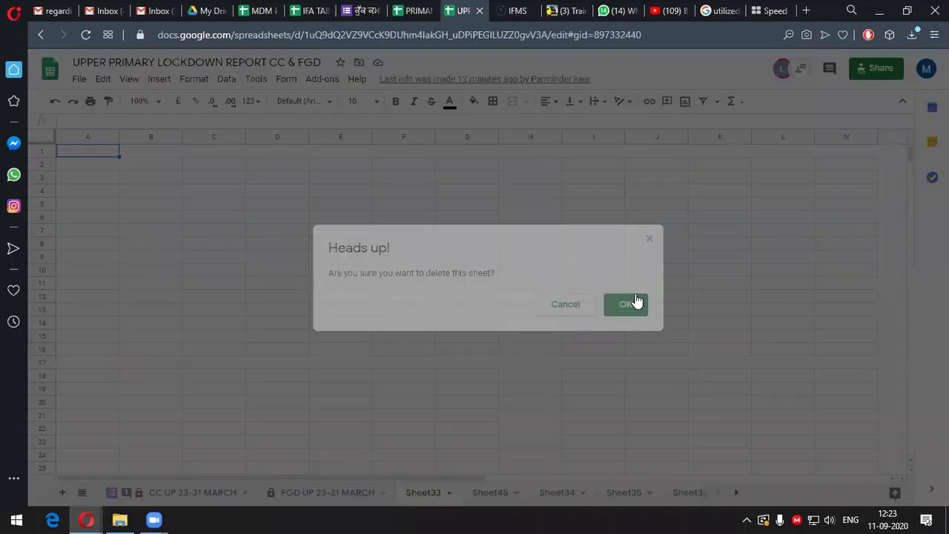
pyautogui.click(615, 309)
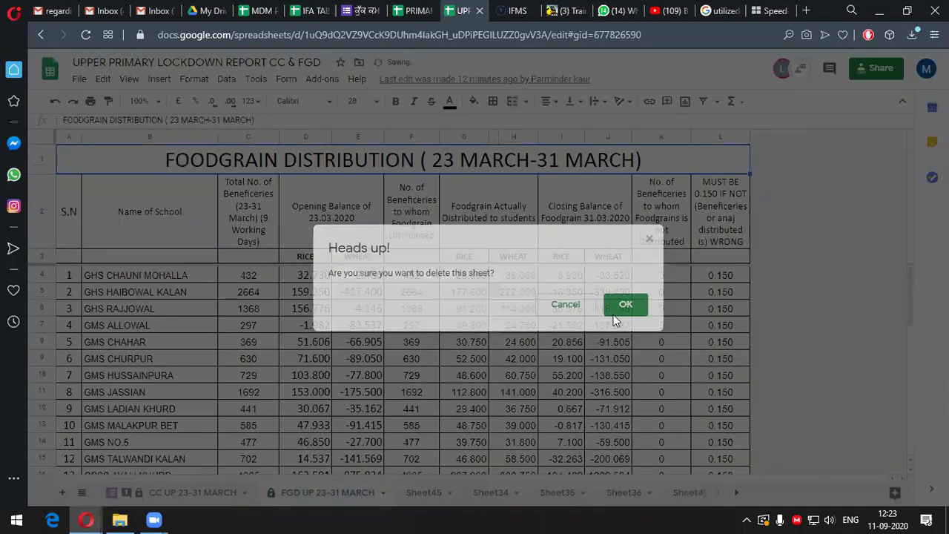
pyautogui.click(736, 492)
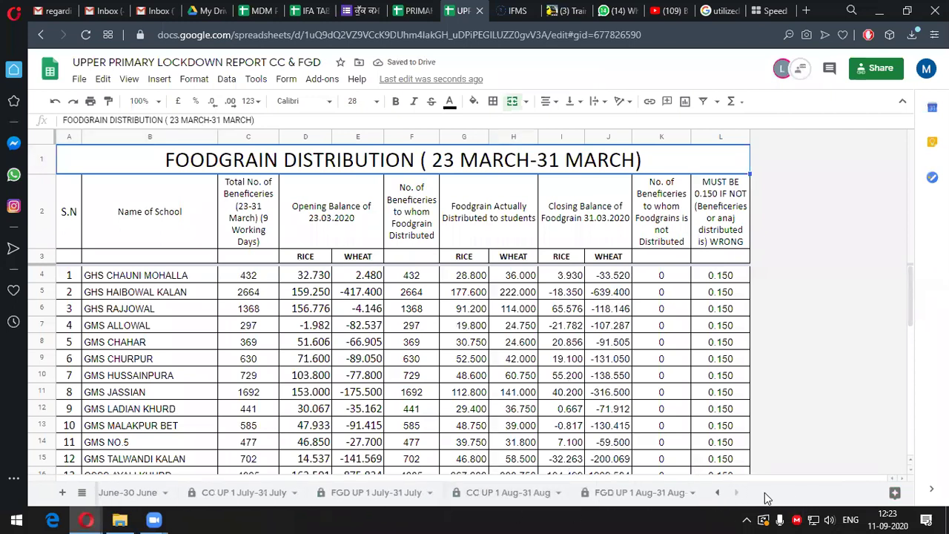
pyautogui.click(267, 501)
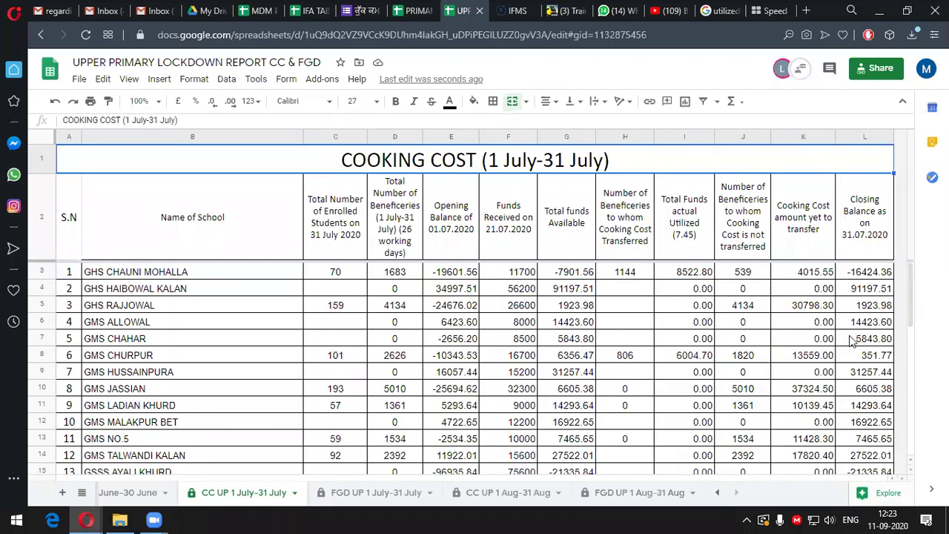
pyautogui.scroll(-2, 599, 379)
pyautogui.scroll(-3, 595, 382)
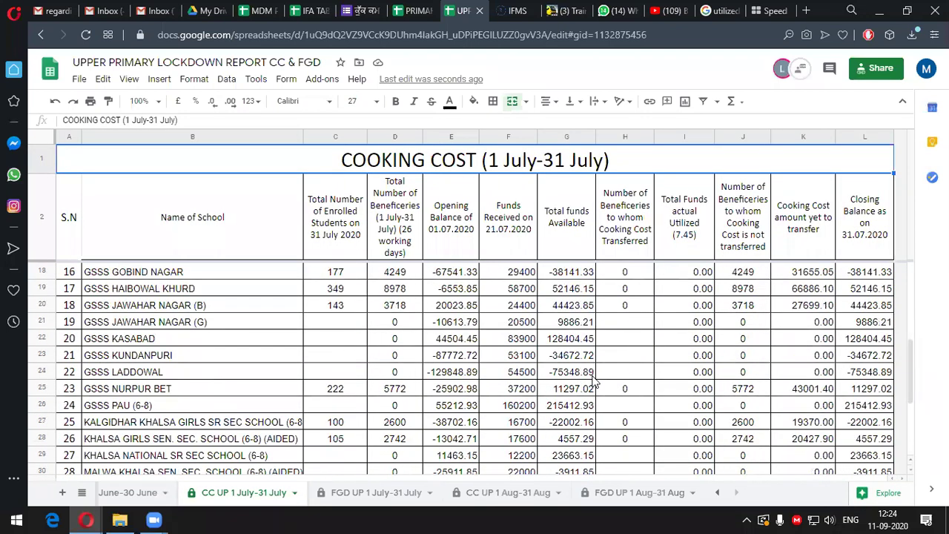
pyautogui.scroll(-4, 595, 379)
pyautogui.scroll(6, 589, 372)
pyautogui.scroll(3, 589, 372)
pyautogui.scroll(-7, 556, 375)
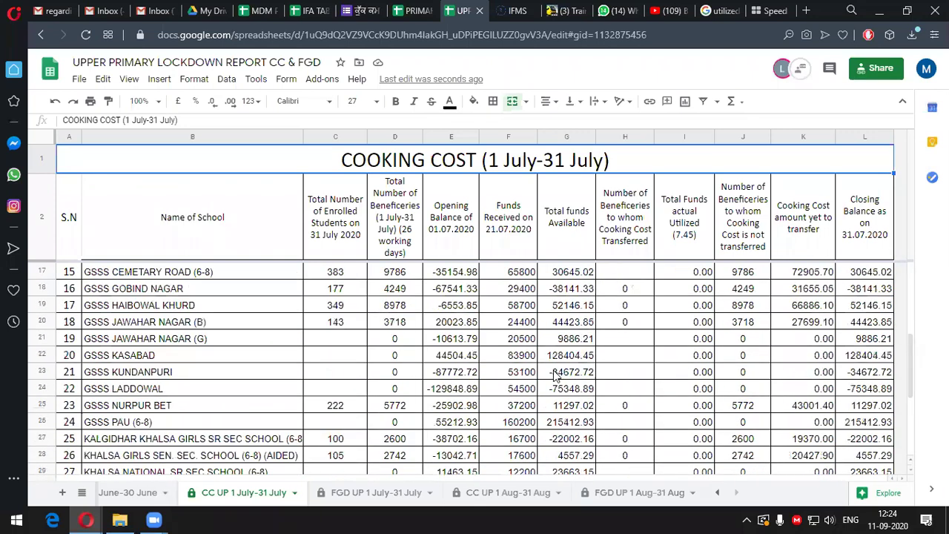
pyautogui.scroll(8, 556, 374)
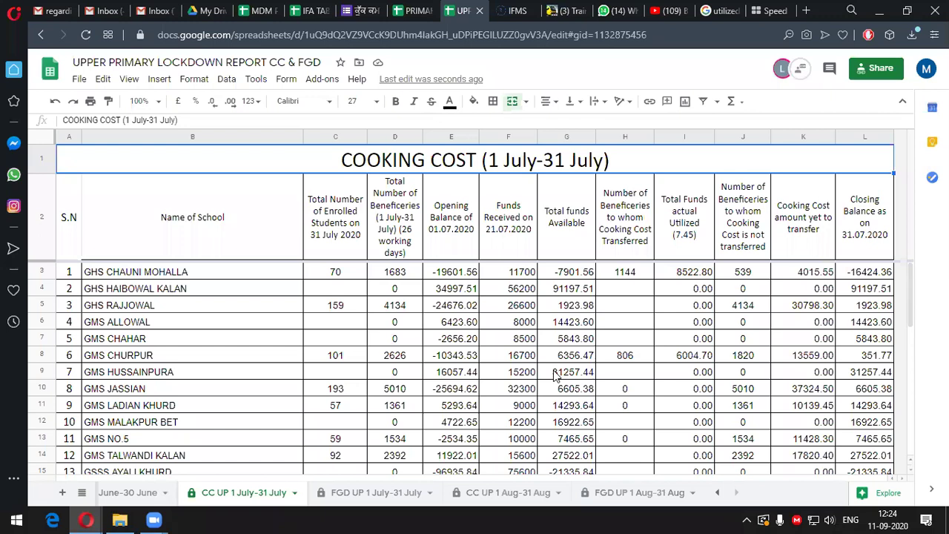
pyautogui.scroll(-8, 553, 374)
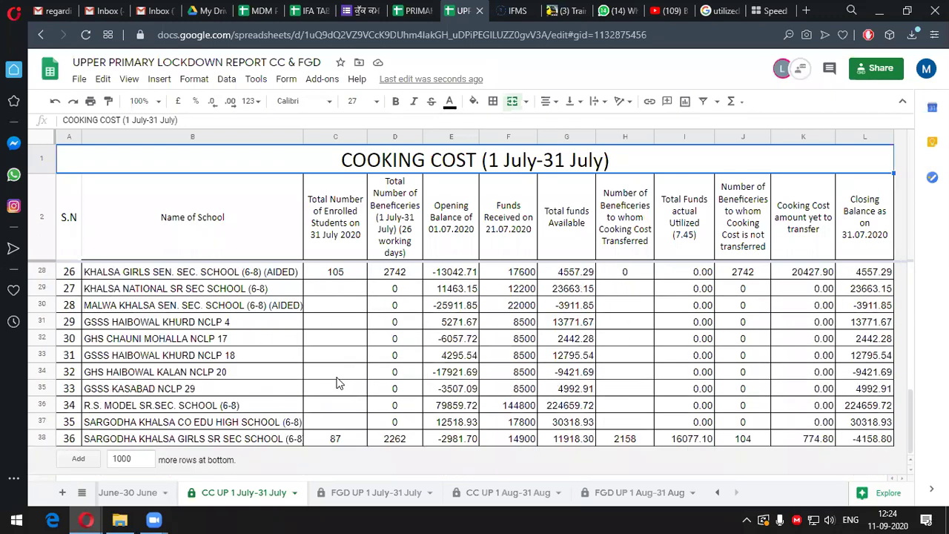
pyautogui.scroll(1, 337, 383)
pyautogui.scroll(-1, 338, 383)
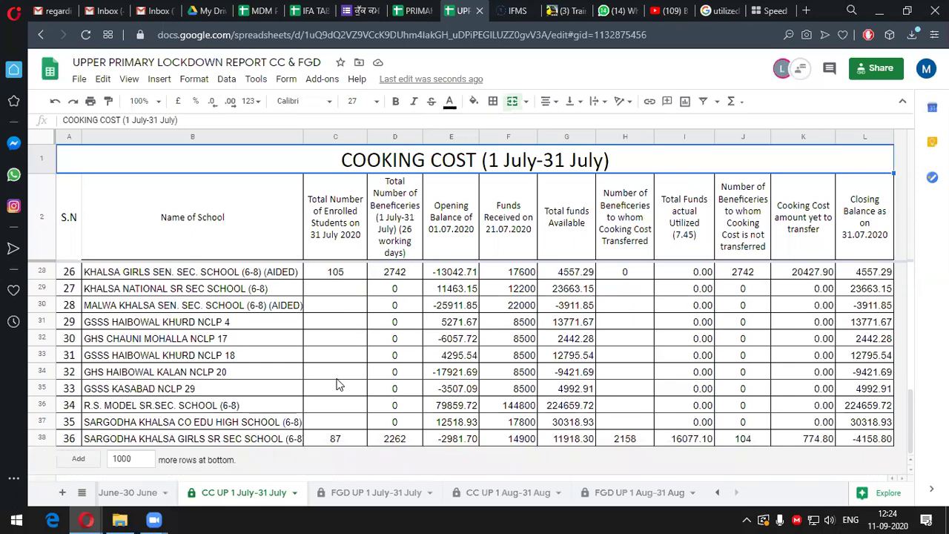
pyautogui.scroll(10, 337, 383)
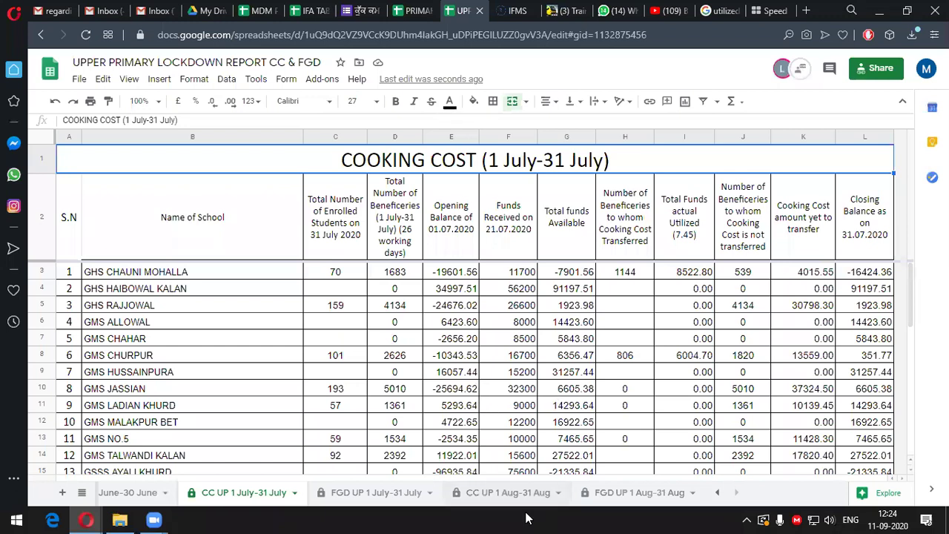
pyautogui.moveTo(162, 519)
pyautogui.click(321, 503)
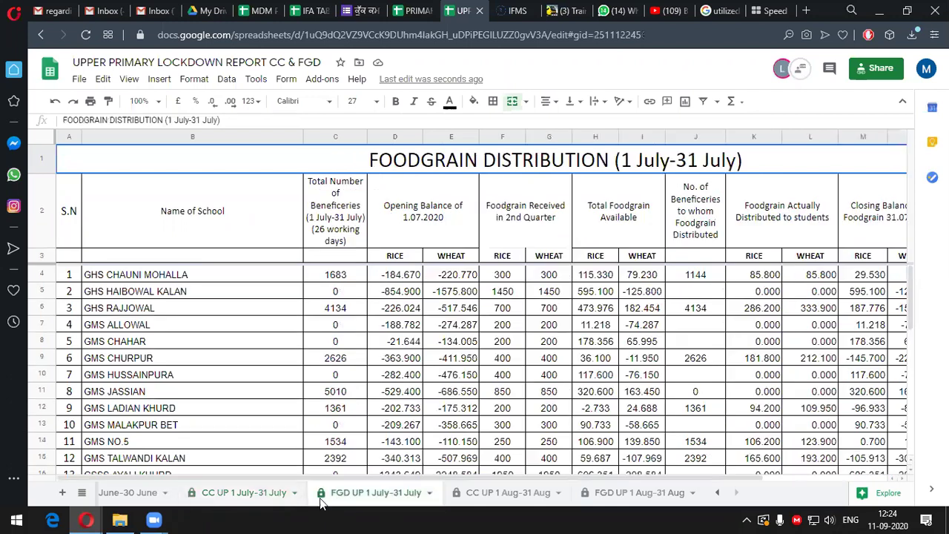
pyautogui.click(264, 501)
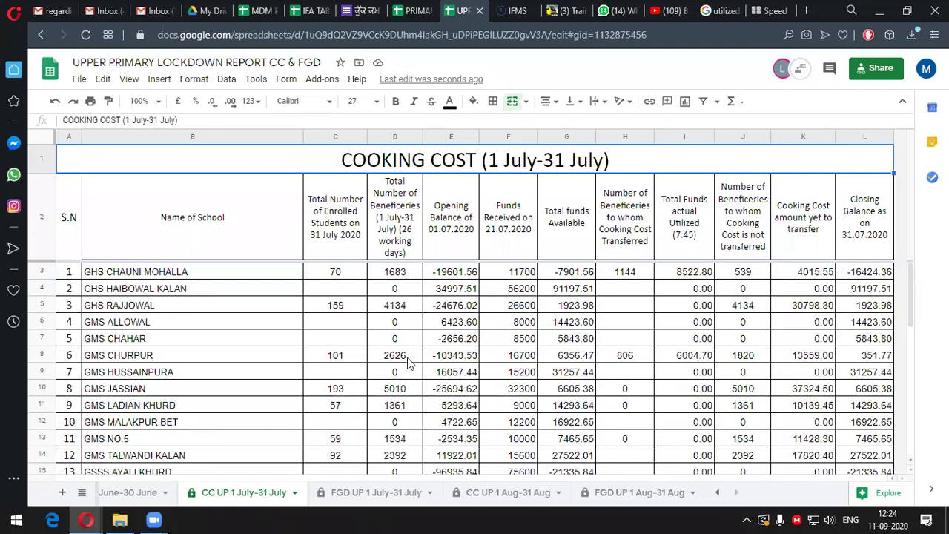
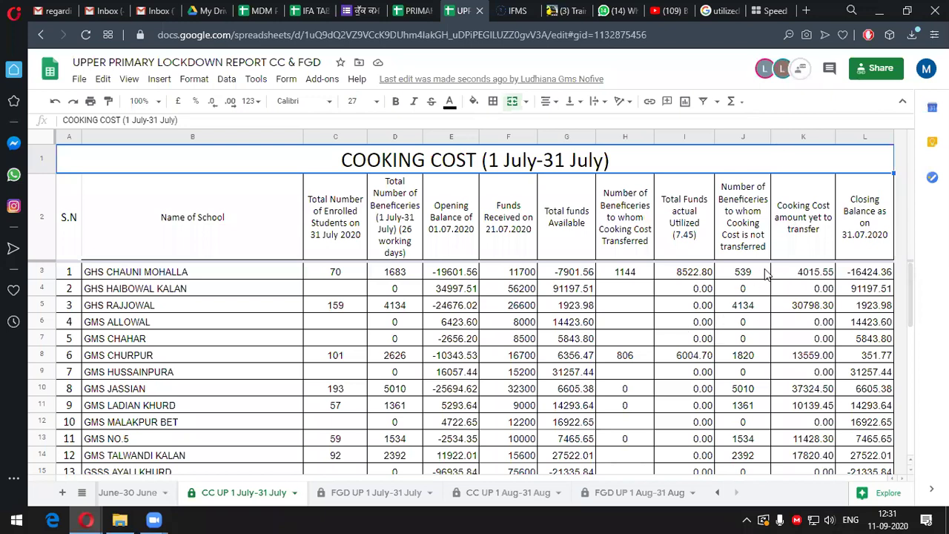
# Switch from the Google Sheets cooking-cost report to the '0 Mail Send to DEO' File Explorer window
pyautogui.click(121, 519)
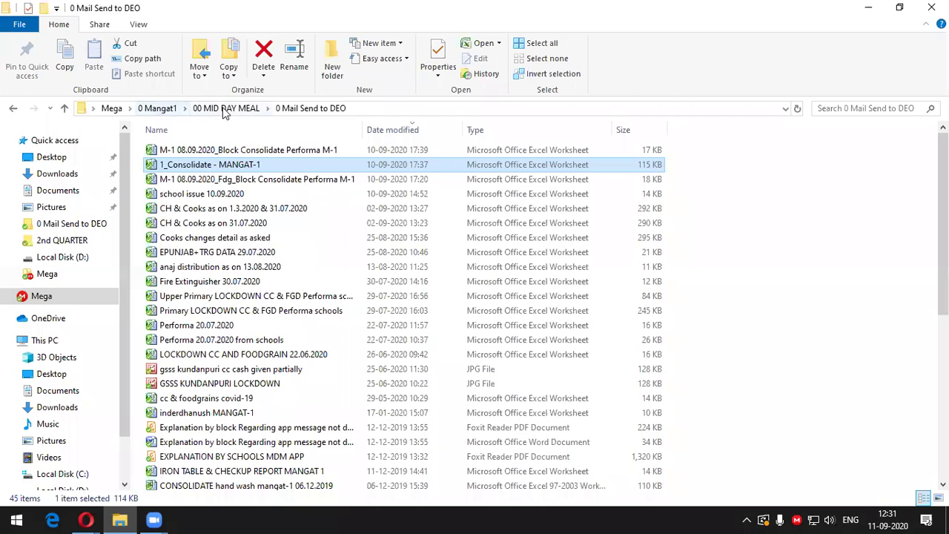
# Go to 00 MID DAY MEAL > 0 MDM bank transfers and open the 7 CH PRI & UP 27.08.2020 workbook
pyautogui.click(230, 109)
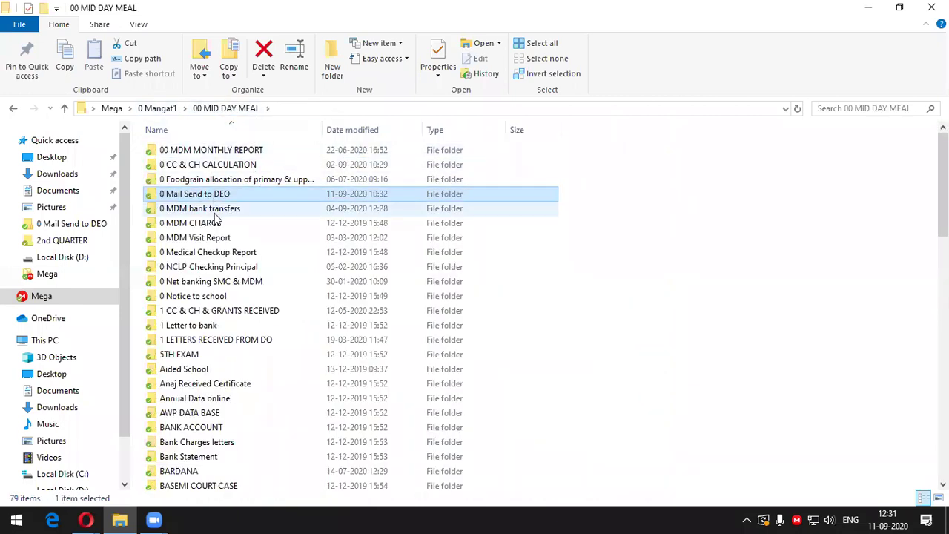
pyautogui.doubleClick(215, 208)
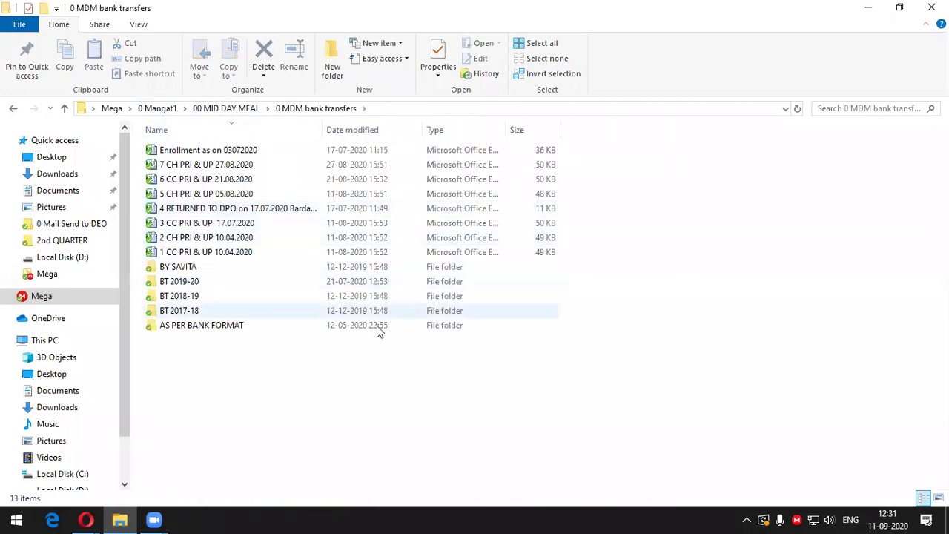
pyautogui.doubleClick(222, 251)
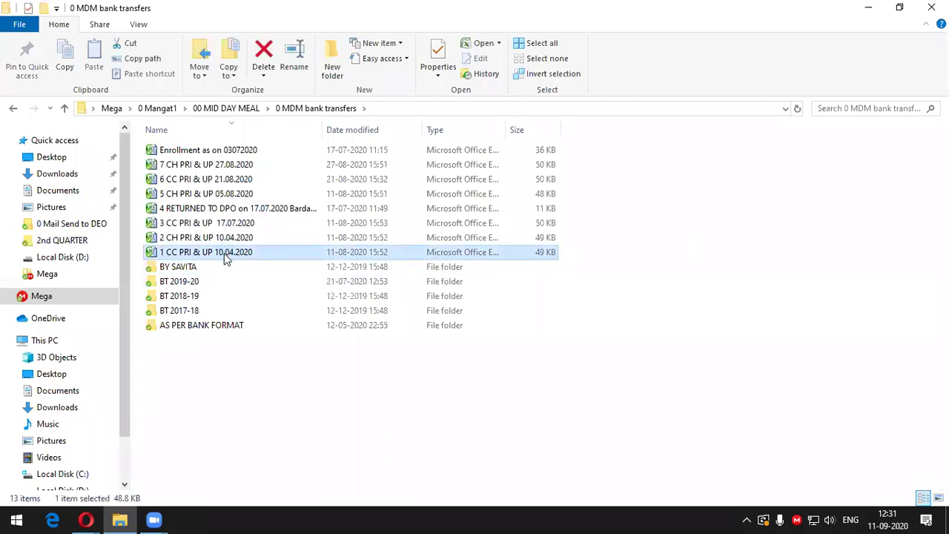
pyautogui.doubleClick(217, 169)
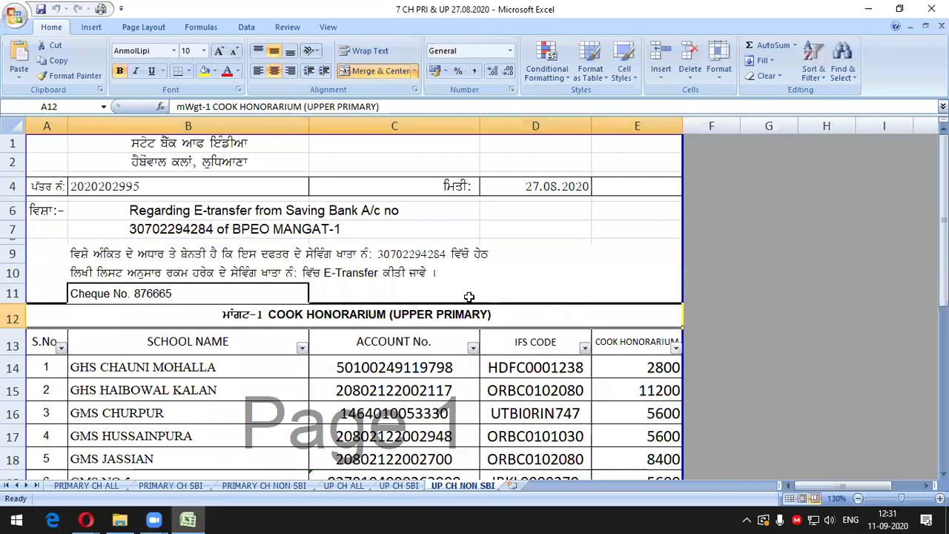
# On the PRIMARY CH ALL sheet, select the letter's bank heading, letter number, date and subject lines
pyautogui.click(86, 485)
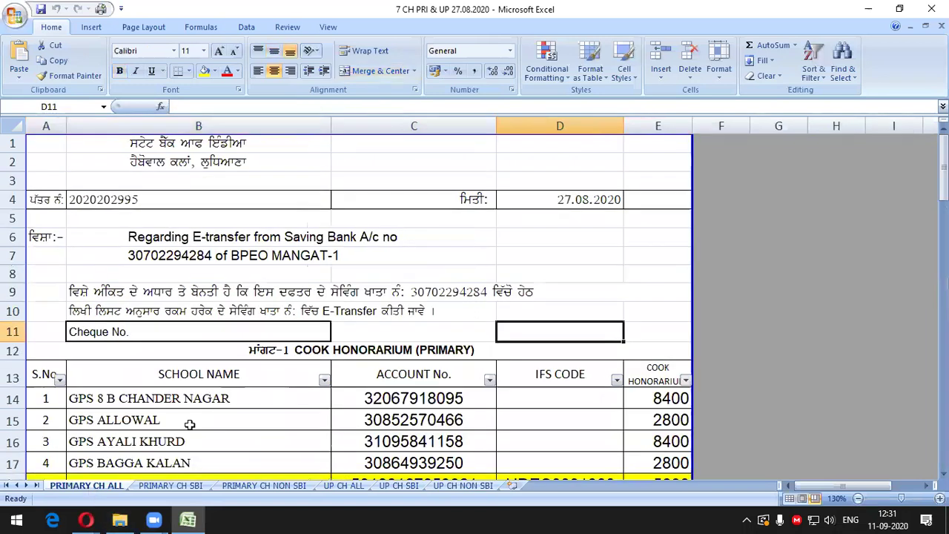
pyautogui.moveTo(194, 143); pyautogui.dragTo(191, 165)
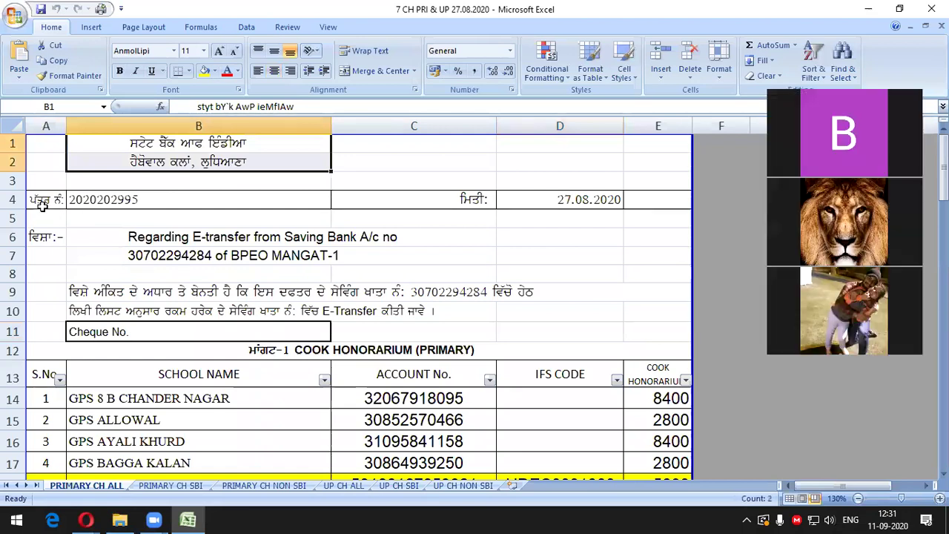
pyautogui.moveTo(49, 211); pyautogui.dragTo(94, 198)
pyautogui.moveTo(468, 198); pyautogui.dragTo(555, 199)
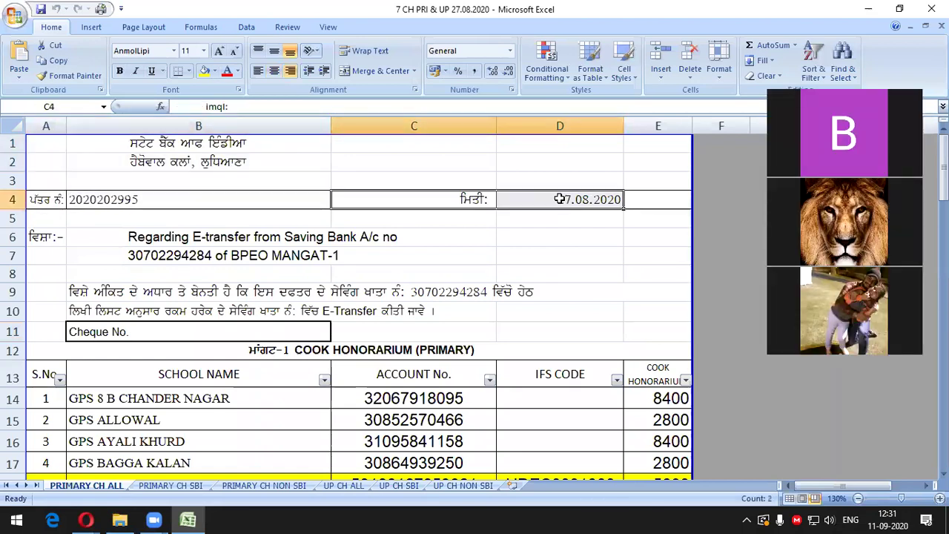
pyautogui.moveTo(182, 234); pyautogui.dragTo(202, 310)
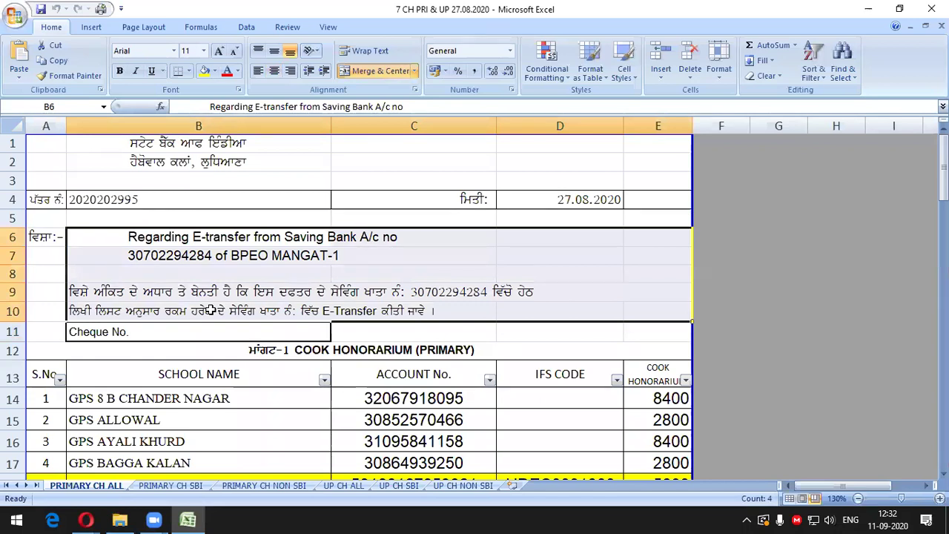
pyautogui.moveTo(48, 202); pyautogui.dragTo(667, 206)
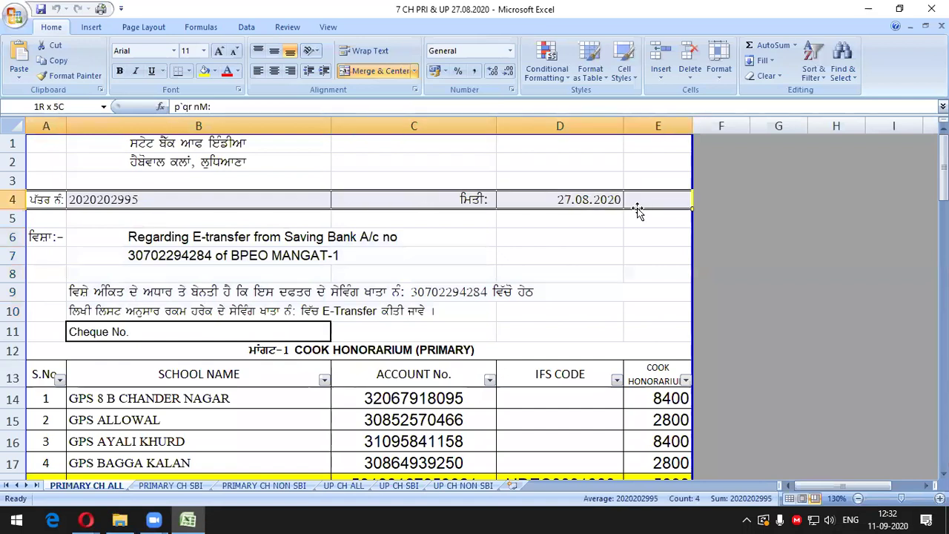
# Fill rows 4, 7 and 9 of the transfer letter yellow
pyautogui.click(203, 71)
pyautogui.click(165, 255)
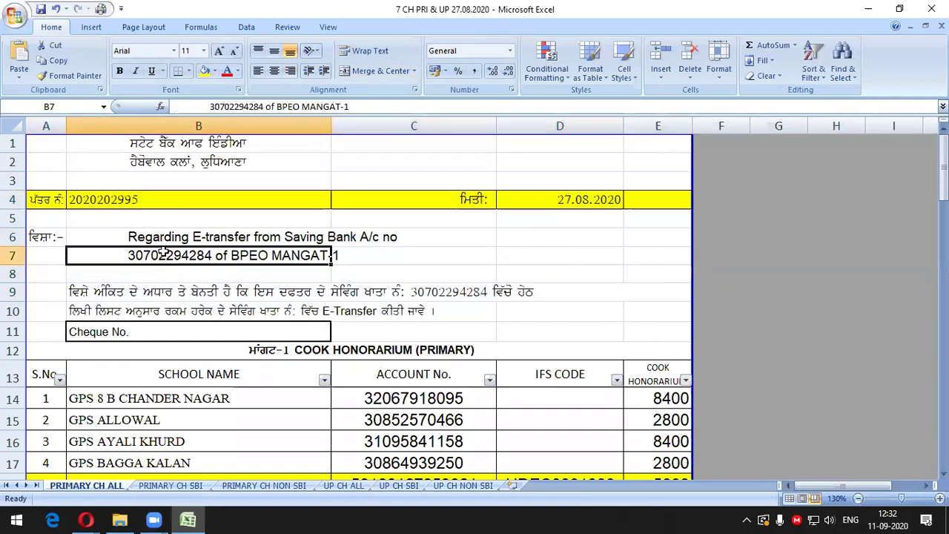
pyautogui.click(204, 70)
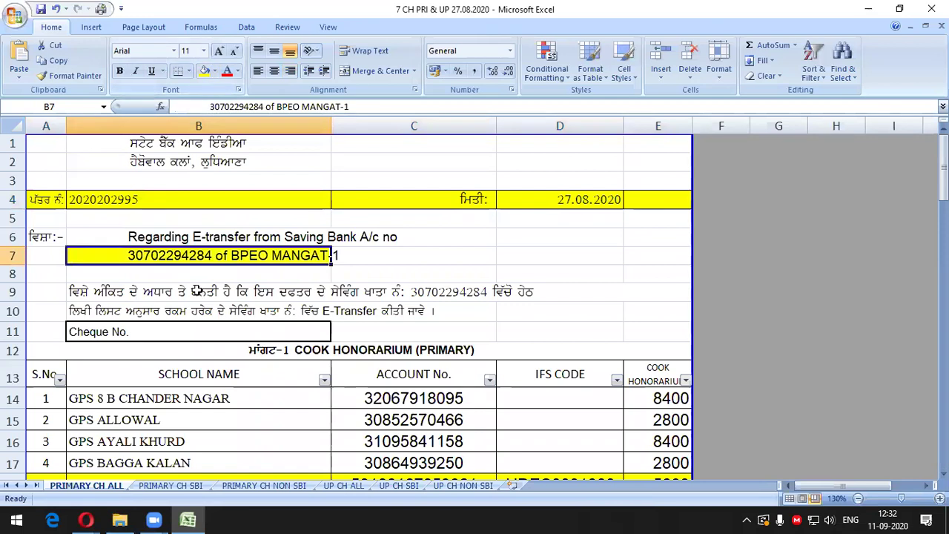
pyautogui.click(433, 296)
pyautogui.click(206, 71)
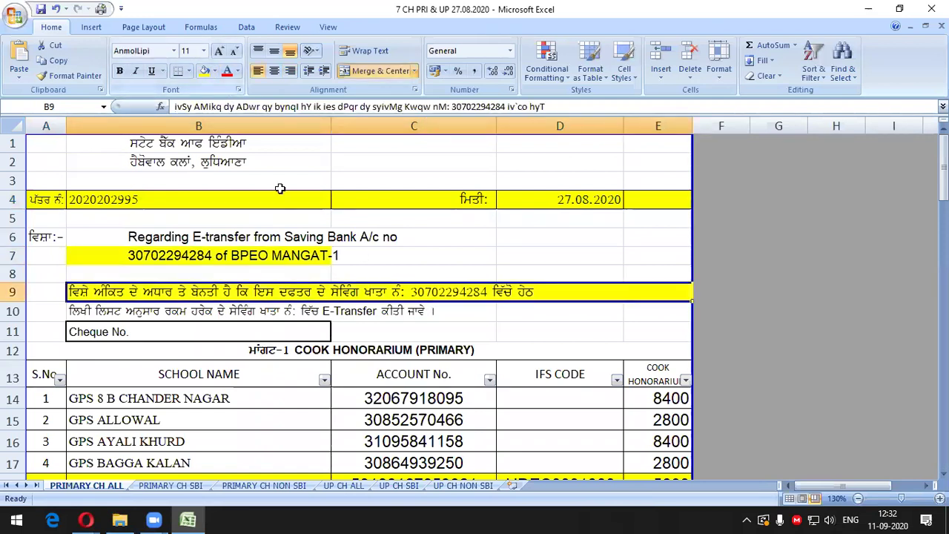
pyautogui.scroll(-1, 444, 337)
pyautogui.click(184, 277)
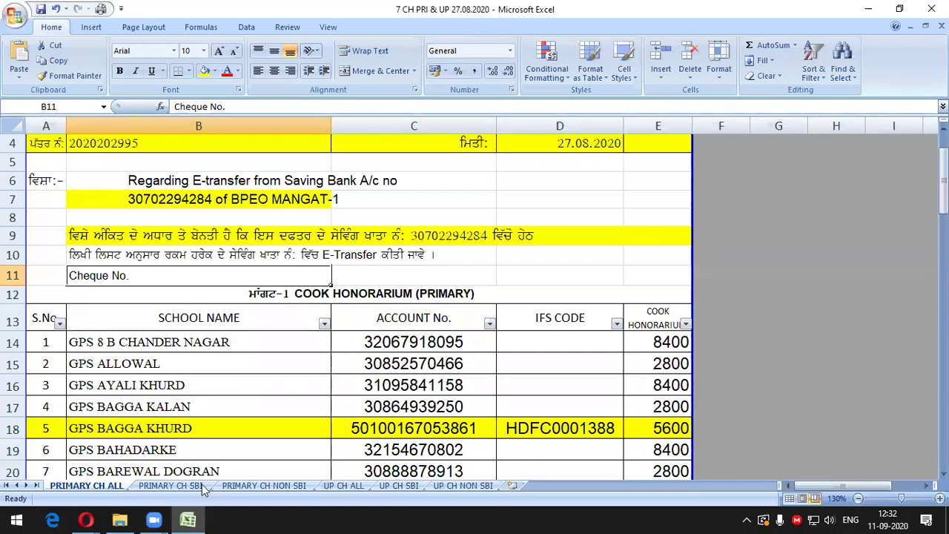
# Undo the yellow fills and review the list down to the IFS code cell D18
pyautogui.press('Up')
pyautogui.press('Up')
pyautogui.press('Up')
pyautogui.press('Up')
pyautogui.press('Up')
pyautogui.press('Up')
pyautogui.press('Up')
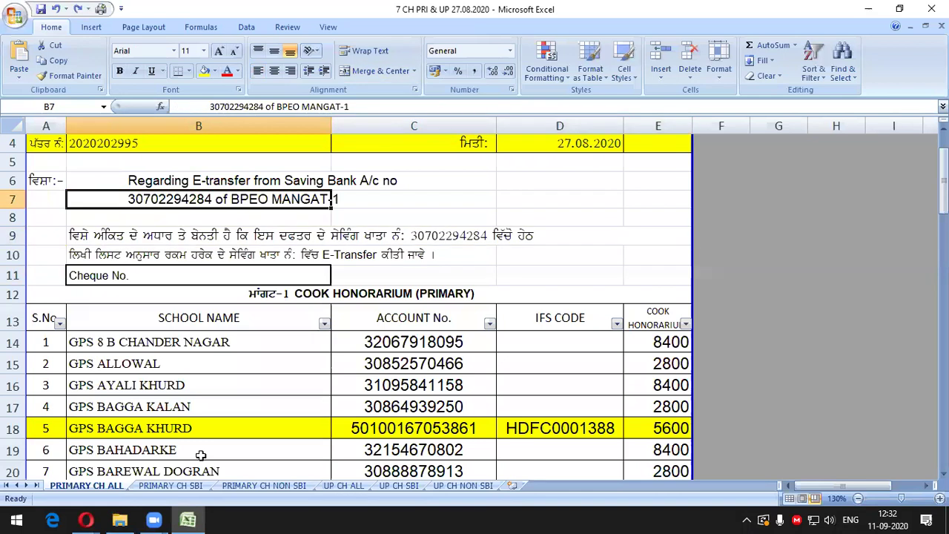
pyautogui.scroll(1, 277, 437)
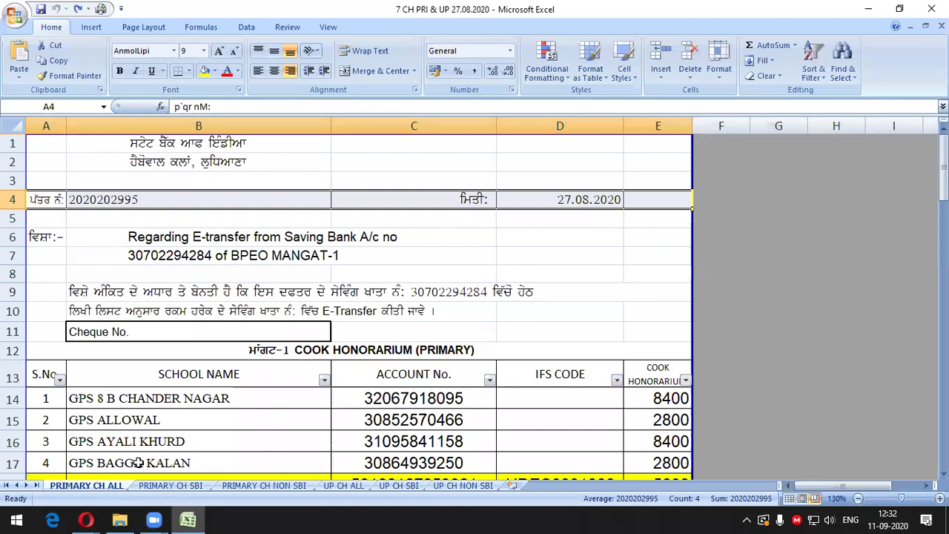
pyautogui.scroll(-17, 269, 376)
pyautogui.scroll(6, 268, 376)
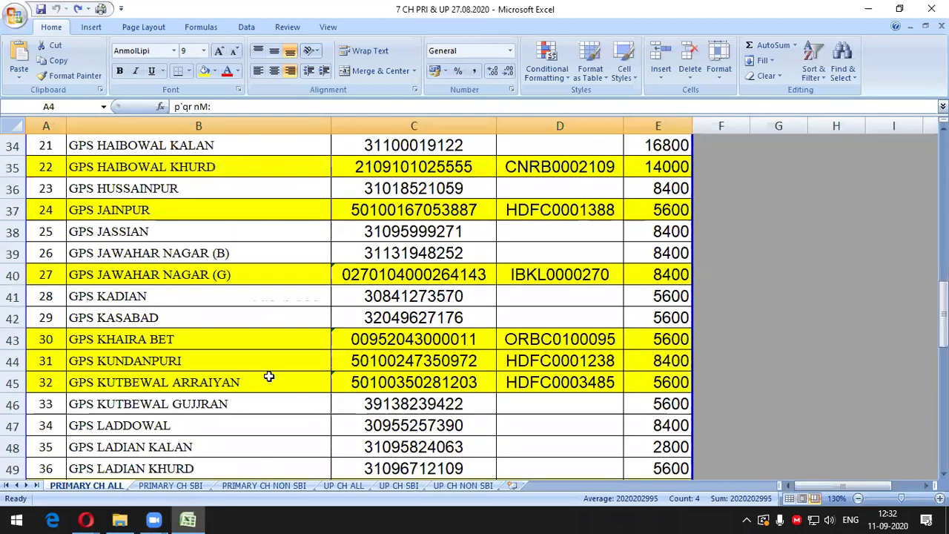
pyautogui.scroll(11, 268, 377)
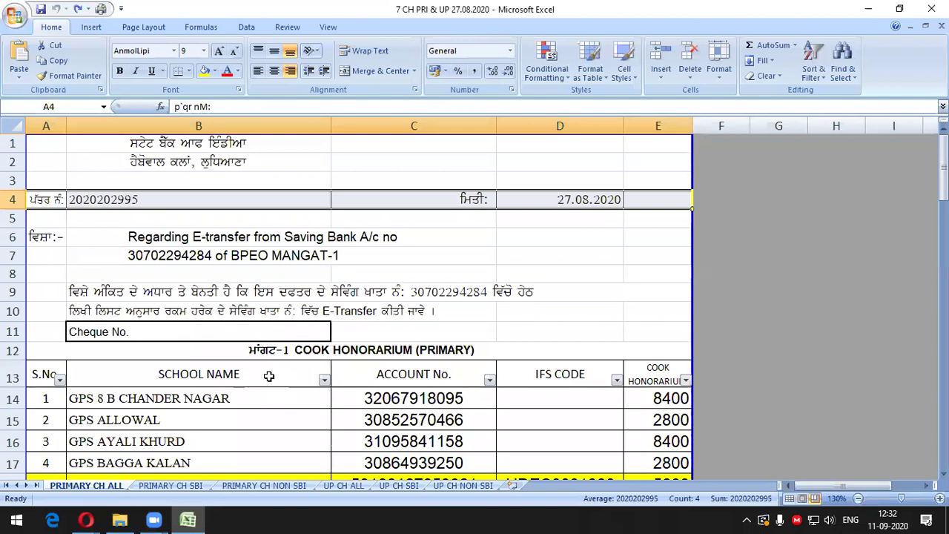
pyautogui.scroll(-2, 269, 376)
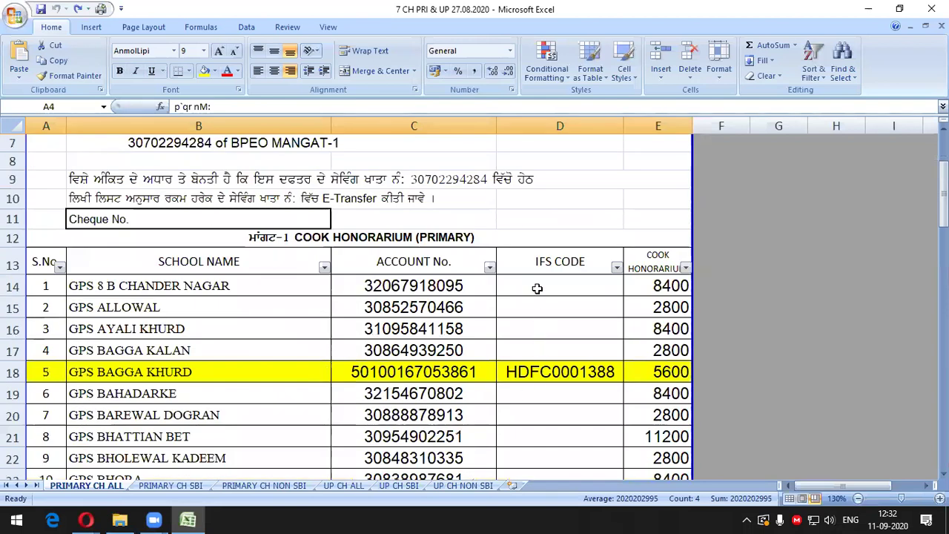
pyautogui.moveTo(537, 290); pyautogui.dragTo(537, 346)
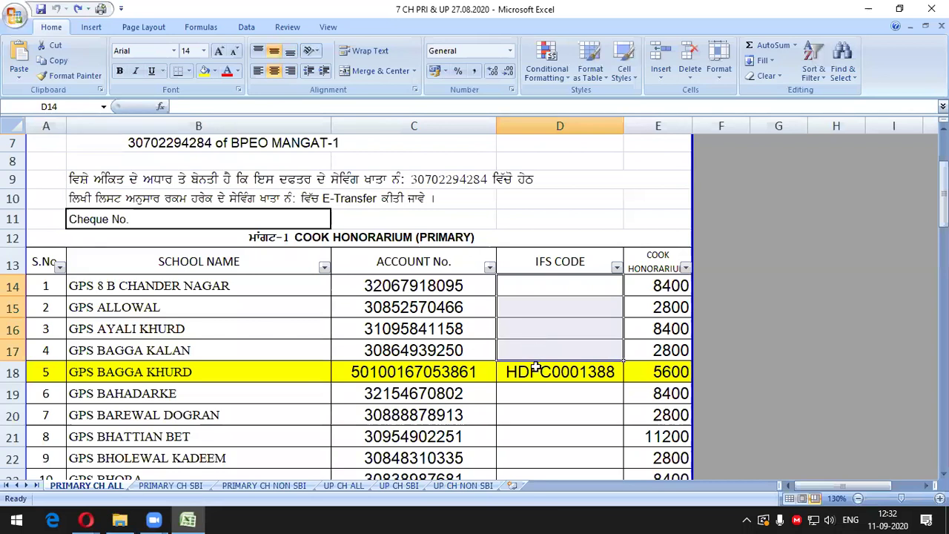
pyautogui.moveTo(535, 401); pyautogui.dragTo(536, 430)
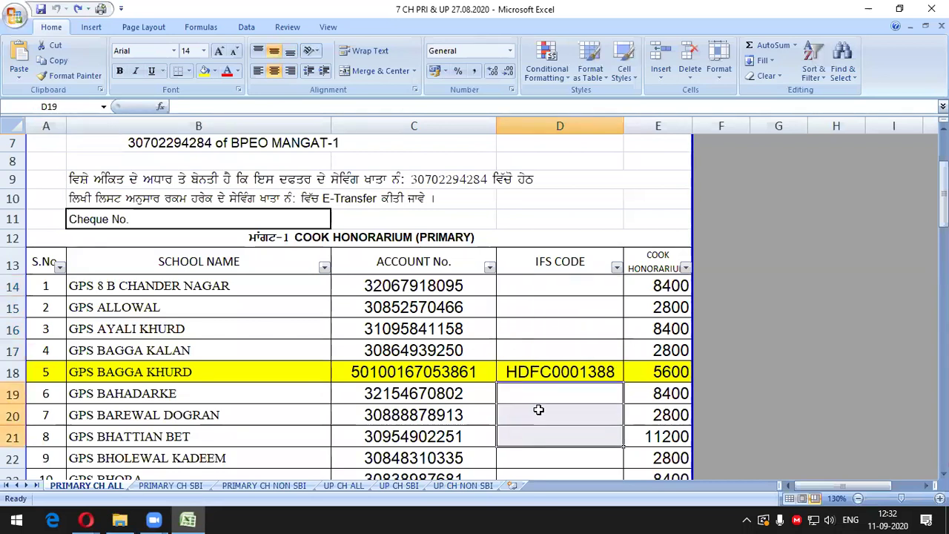
pyautogui.click(534, 372)
pyautogui.scroll(-1, 534, 369)
pyautogui.scroll(-17, 533, 369)
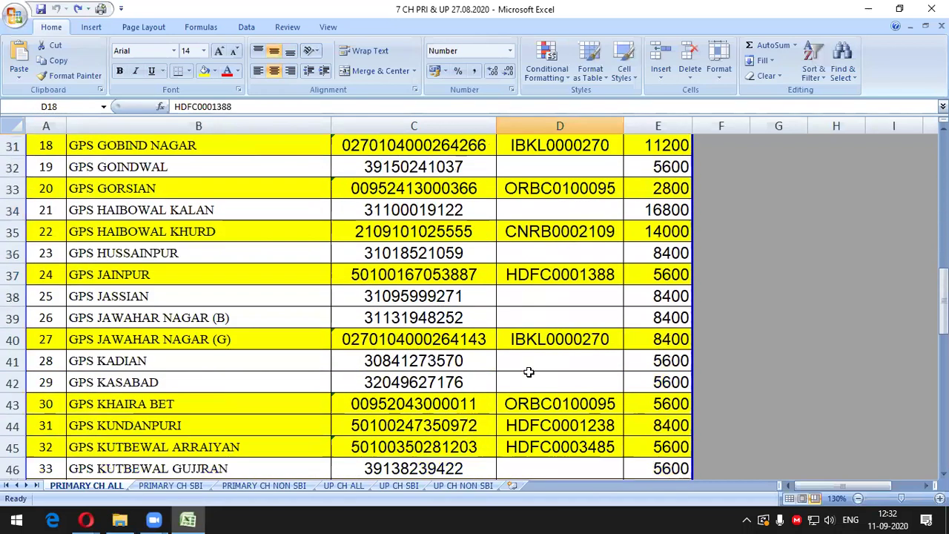
pyautogui.scroll(17, 528, 368)
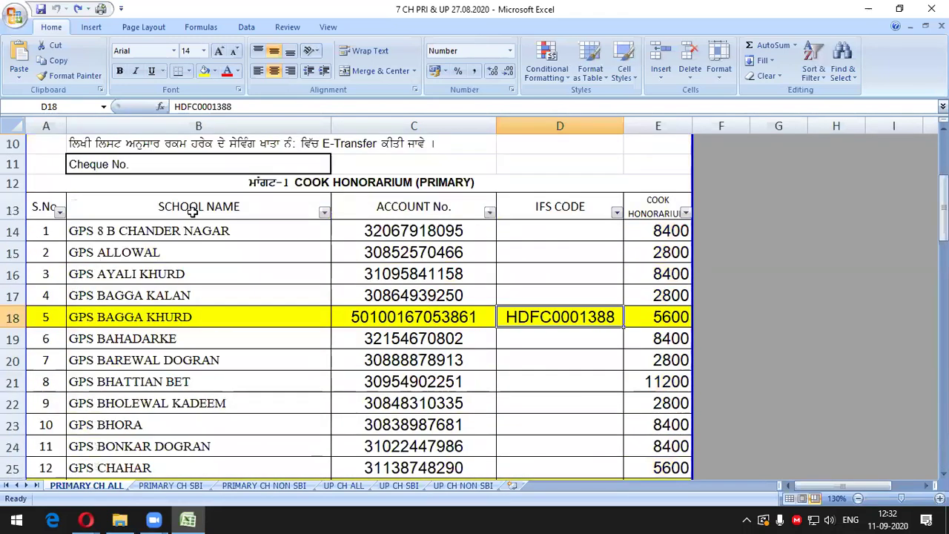
# Select all the school names in column B
pyautogui.click(191, 211)
pyautogui.moveTo(194, 232); pyautogui.dragTo(212, 426)
pyautogui.scroll(20, 265, 381)
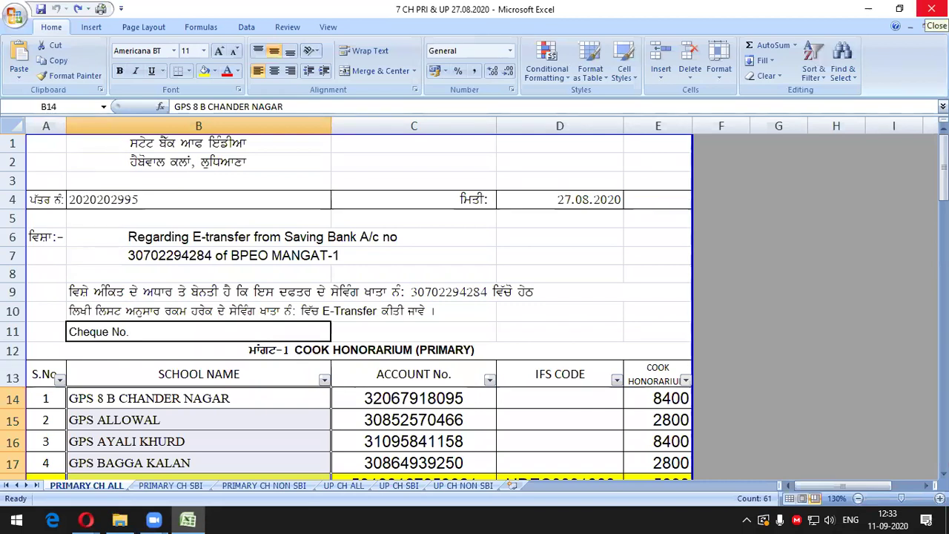
# Close the workbook without saving, minimize the folder window and show the desktop
pyautogui.click(931, 8)
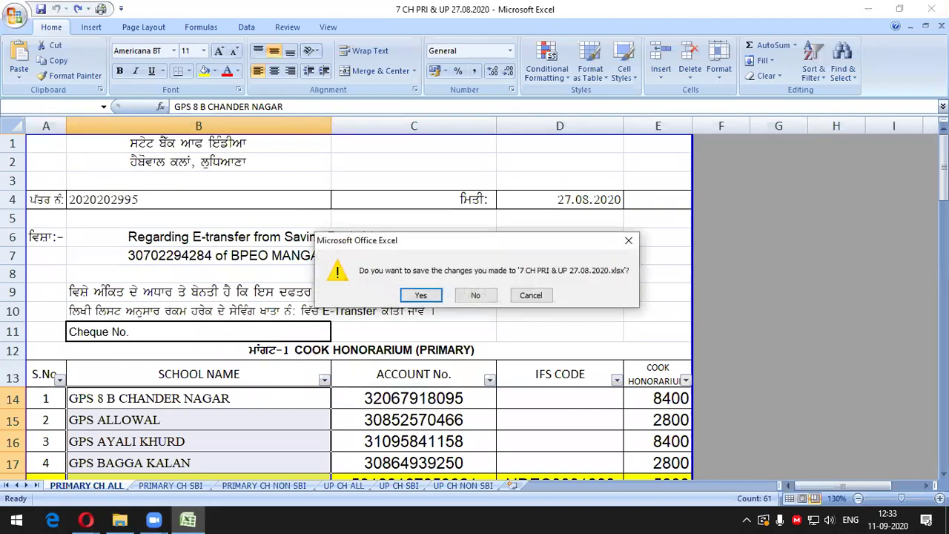
pyautogui.click(480, 295)
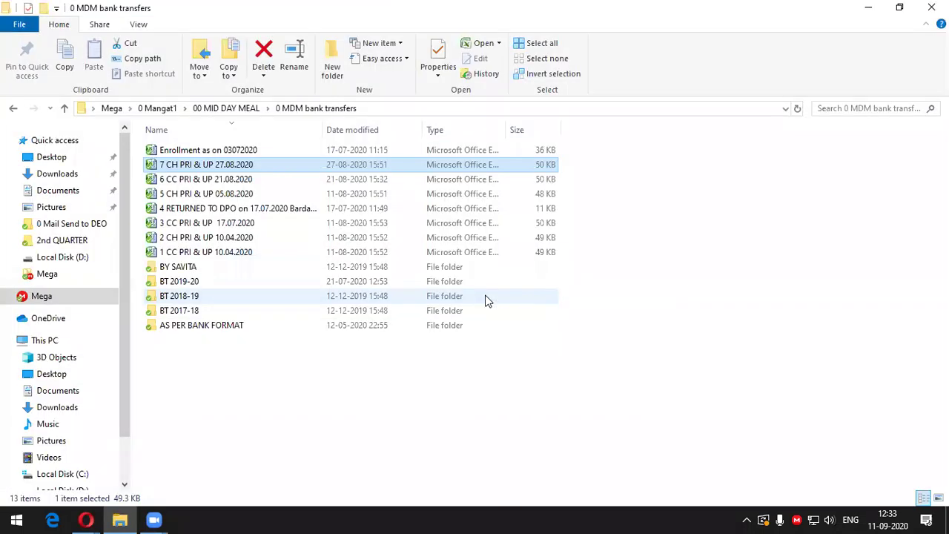
pyautogui.click(868, 7)
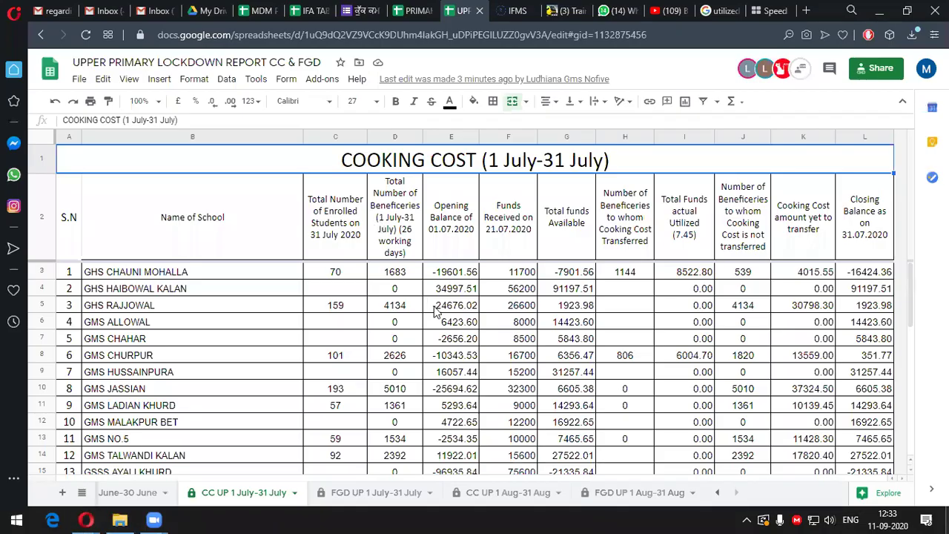
pyautogui.press('super+d')
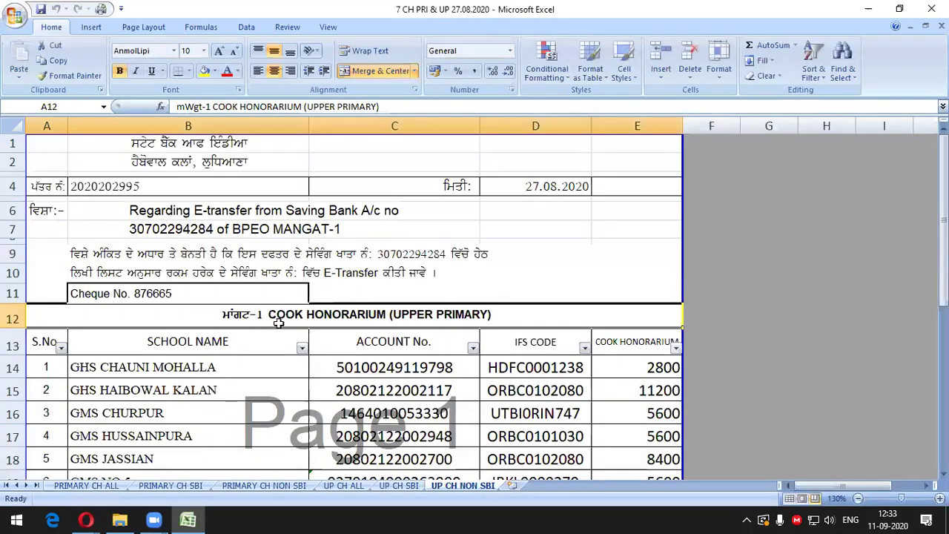
# Insert a blank column C, rename B13 to STUDENT NAME and head C13 ACCOUNT HOLDER NAME
pyautogui.rightClick(380, 127)
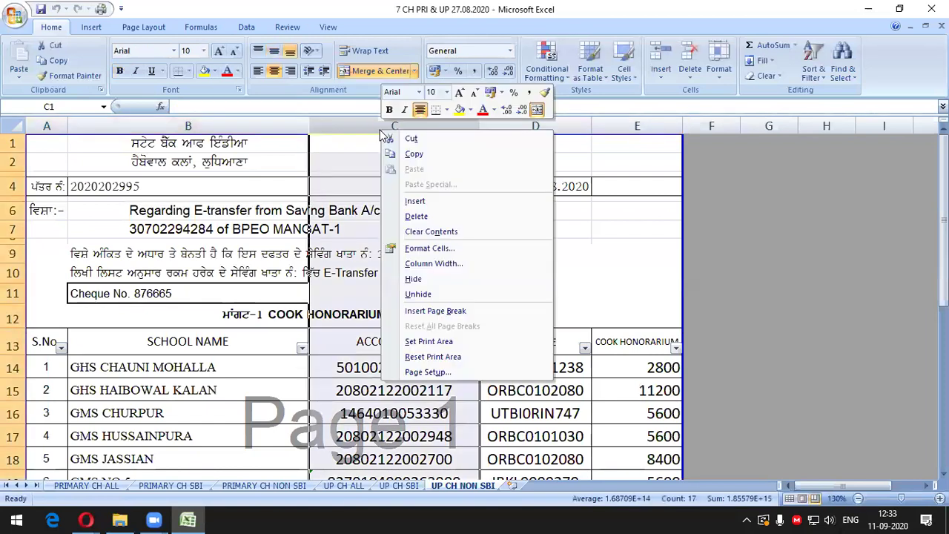
pyautogui.click(424, 202)
pyautogui.click(190, 344)
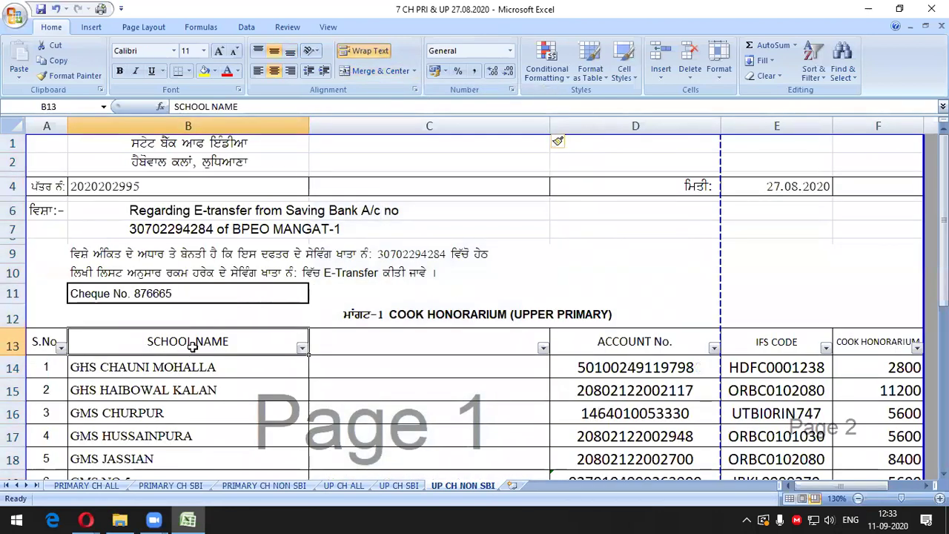
pyautogui.write('STUDENT n')
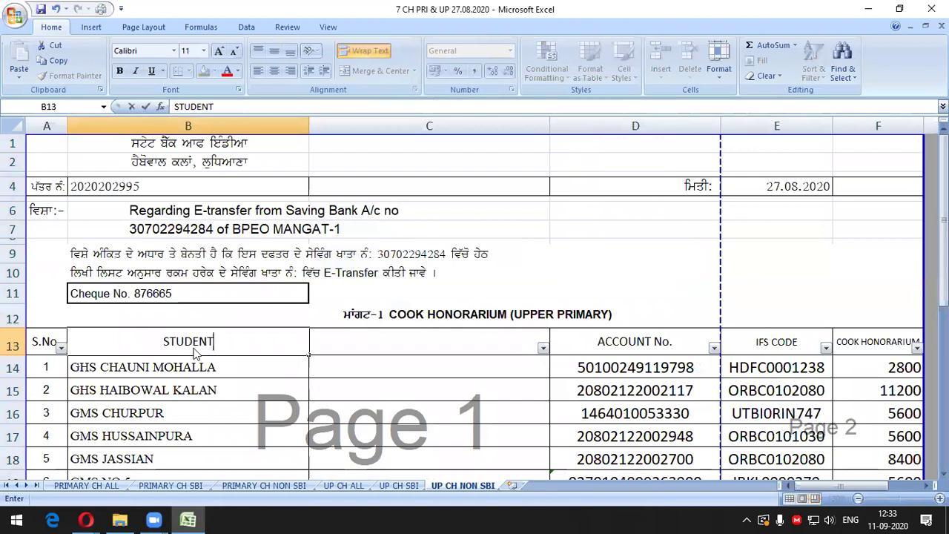
pyautogui.press('BackSpace')
pyautogui.write('NAME')
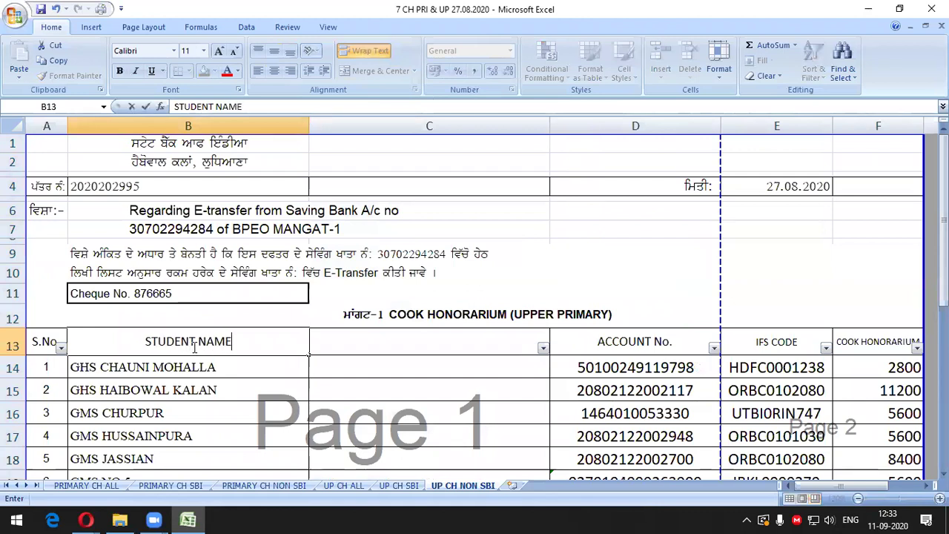
pyautogui.press('Tab')
pyautogui.write('ACCO')
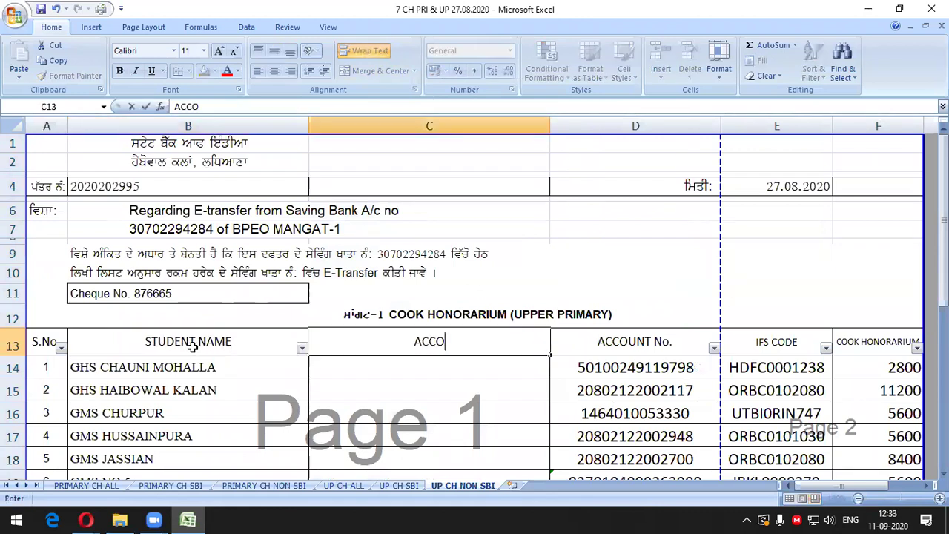
pyautogui.write('UNT HOLDER')
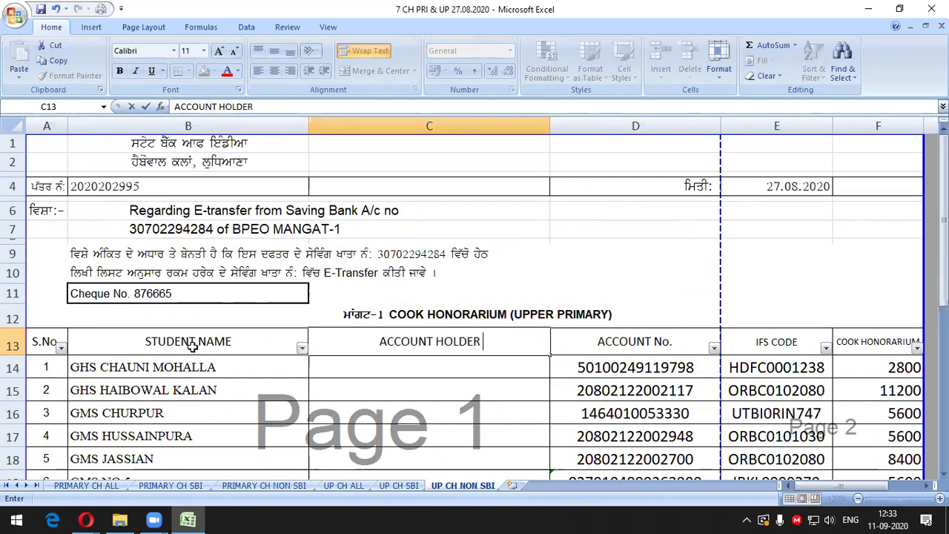
pyautogui.write(' NAME')
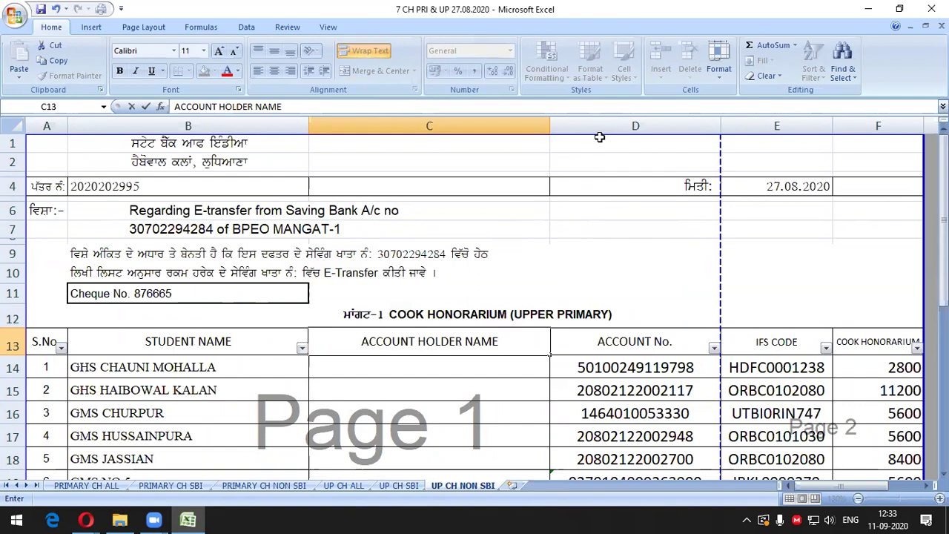
pyautogui.rightClick(598, 129)
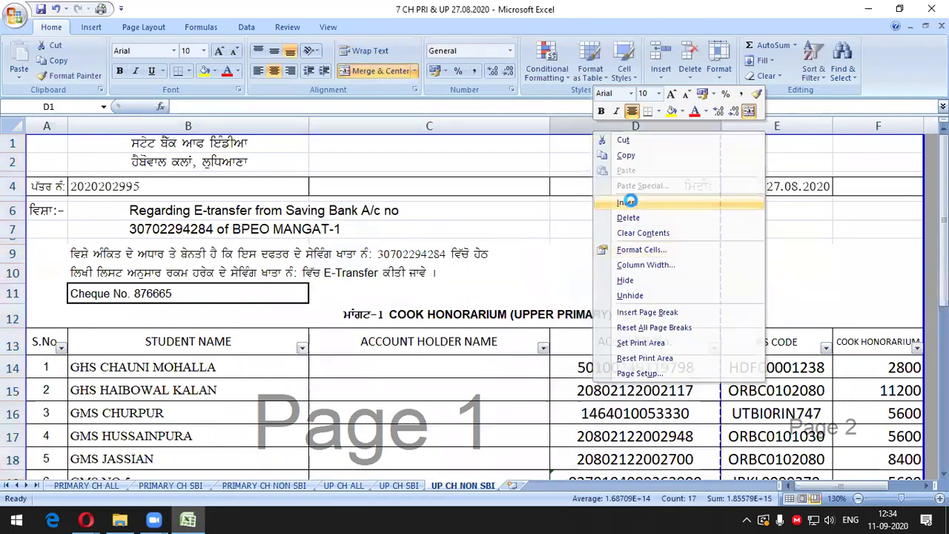
# Insert column D headed RELATION WITH STUDENT and AutoFit the widths of columns C and D
pyautogui.click(630, 202)
pyautogui.click(663, 338)
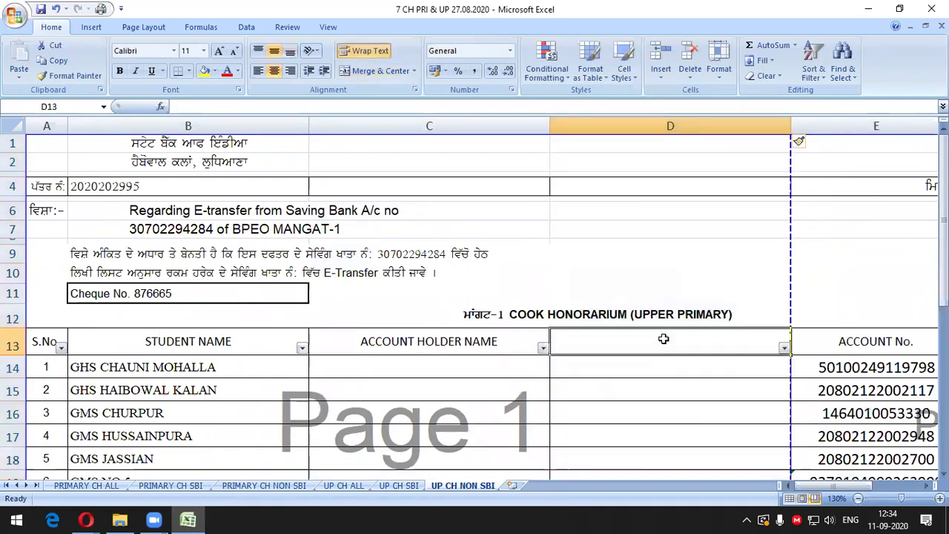
pyautogui.write('RELATION ')
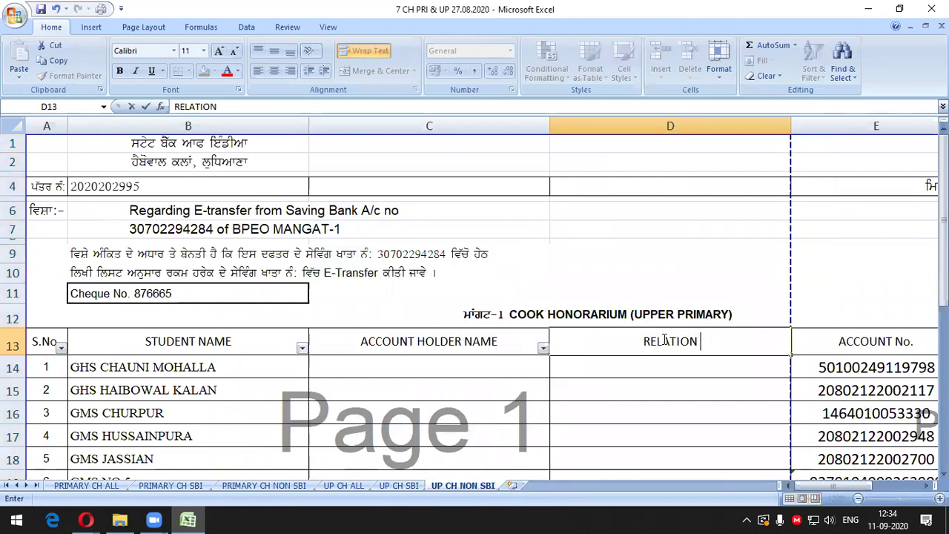
pyautogui.write('WITH')
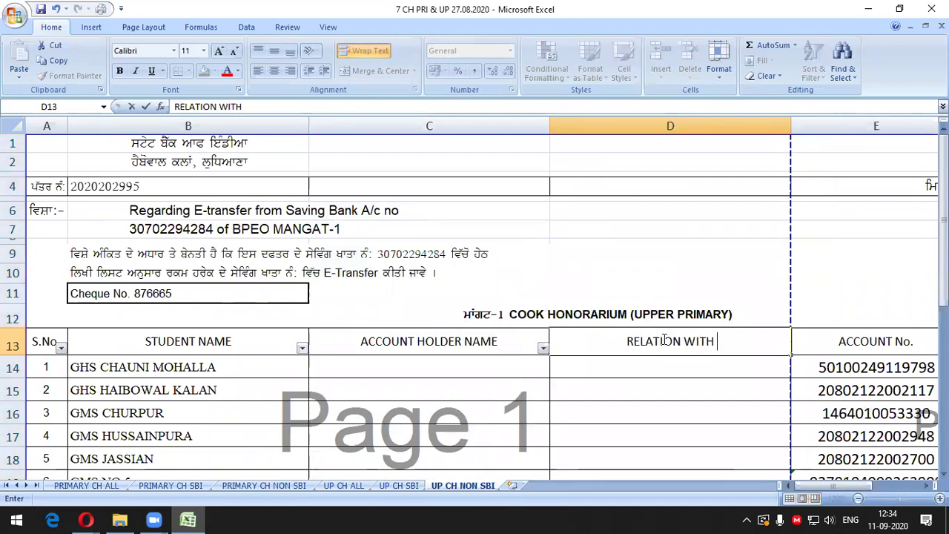
pyautogui.write(' STUDENT')
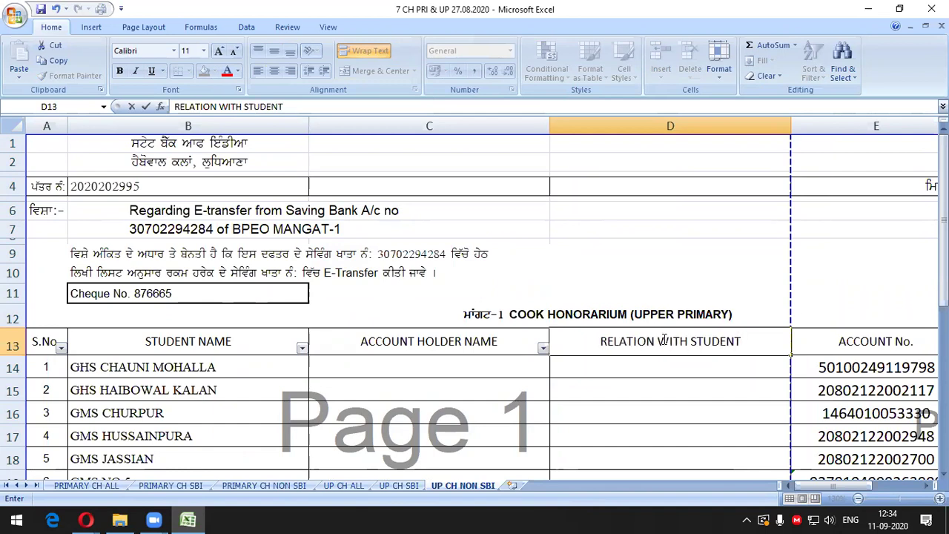
pyautogui.click(697, 410)
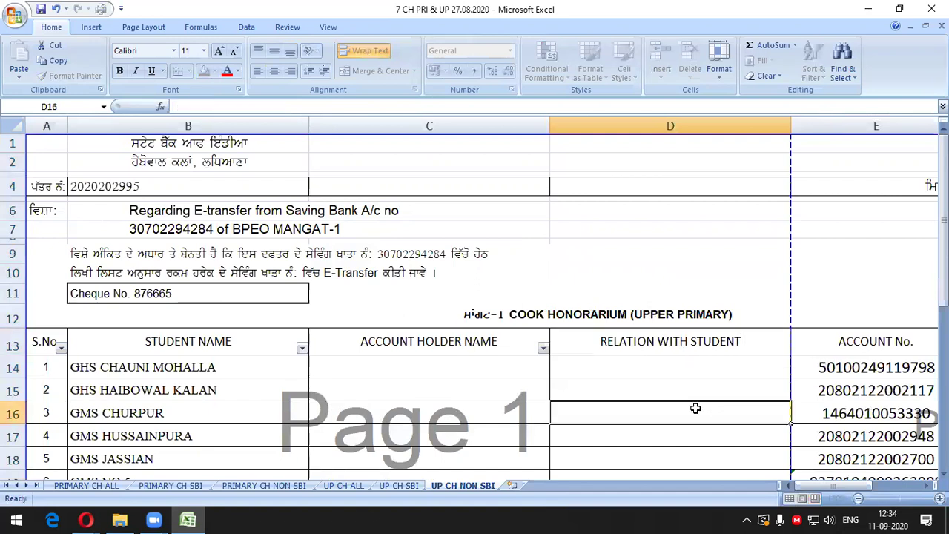
pyautogui.doubleClick(547, 125)
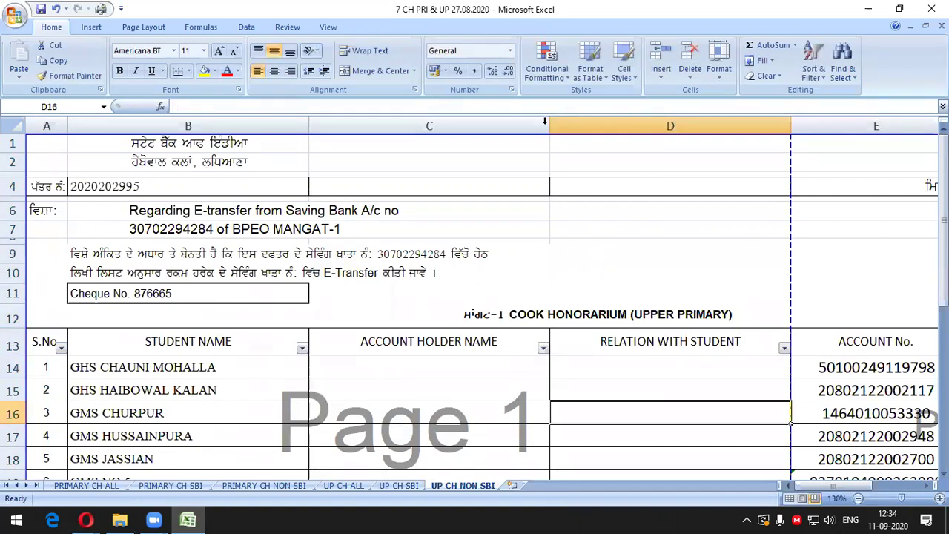
pyautogui.doubleClick(726, 126)
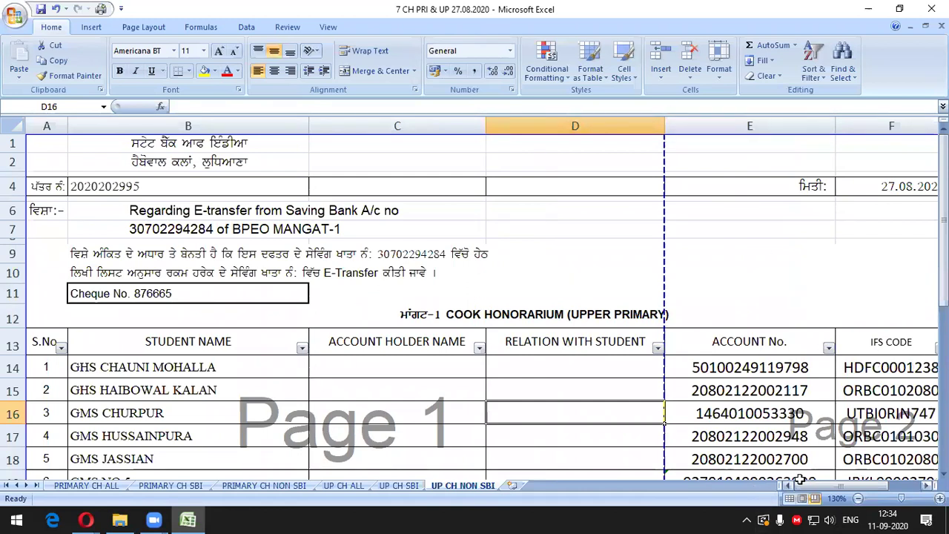
pyautogui.moveTo(830, 488); pyautogui.dragTo(870, 493)
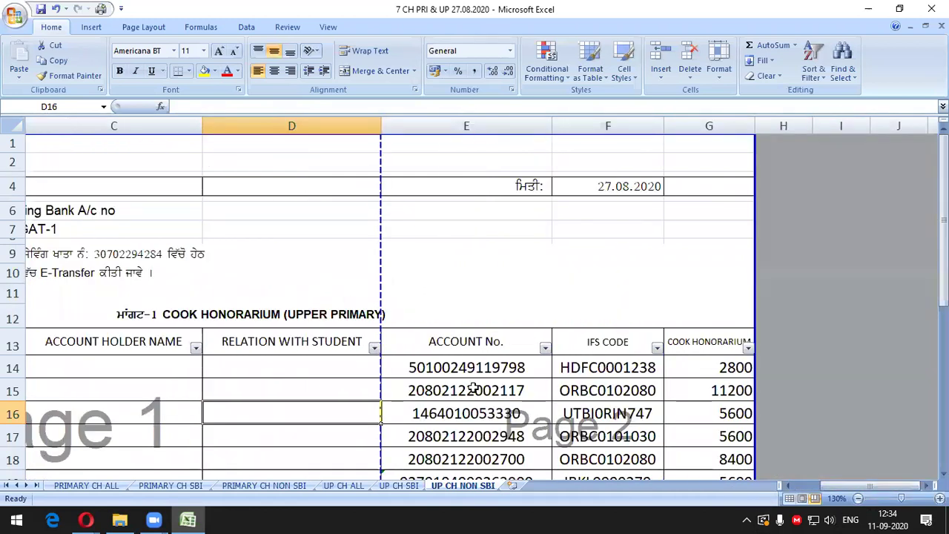
# Insert a column E before ACCOUNT No. headed BANK NAME
pyautogui.click(448, 123)
pyautogui.rightClick(449, 126)
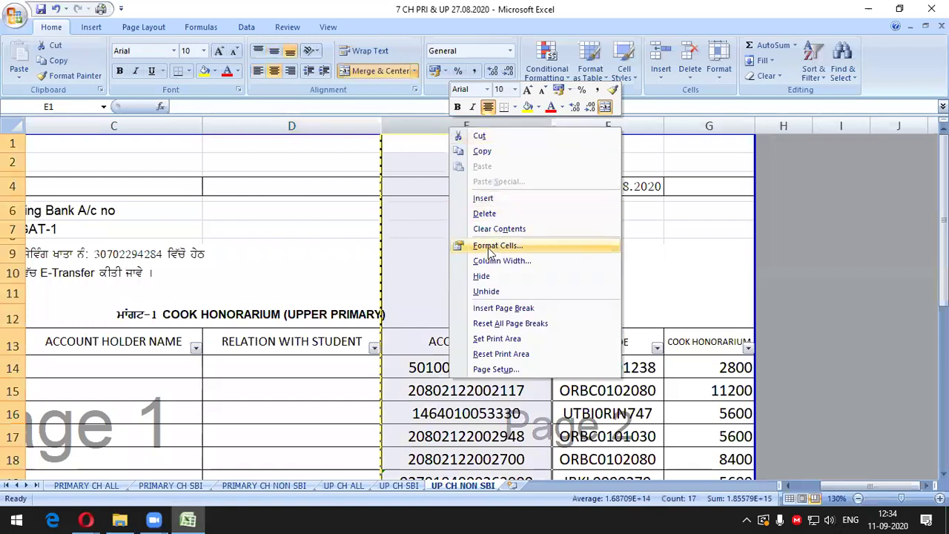
pyautogui.click(482, 199)
pyautogui.click(476, 344)
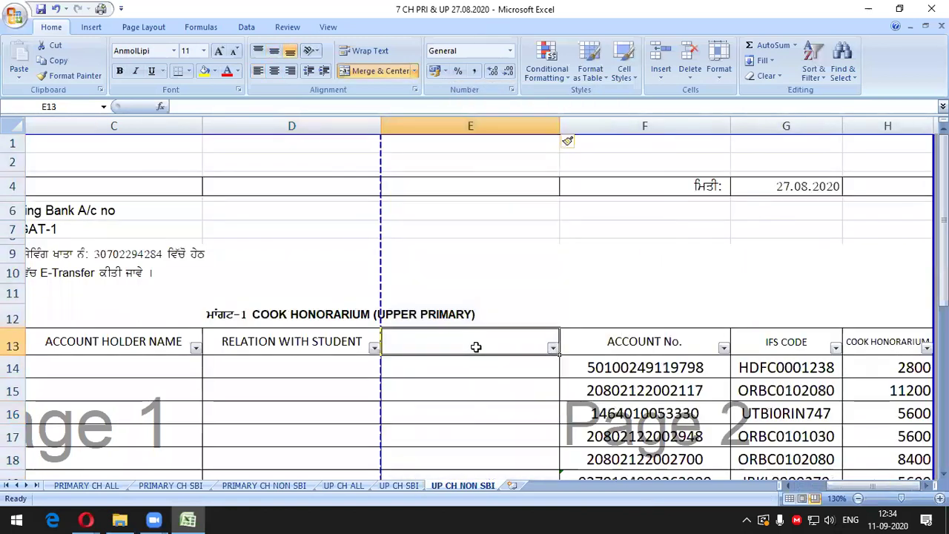
pyautogui.write('BANK NAME')
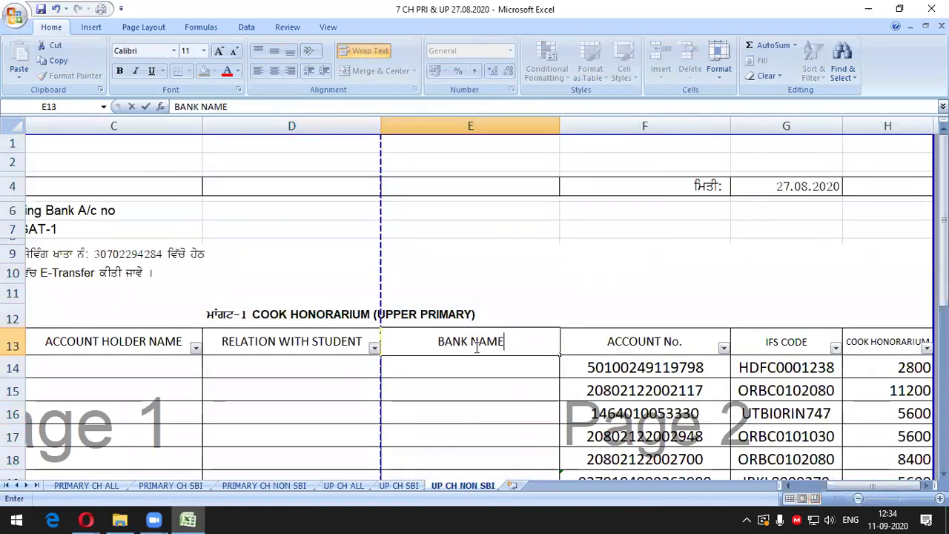
pyautogui.click(642, 410)
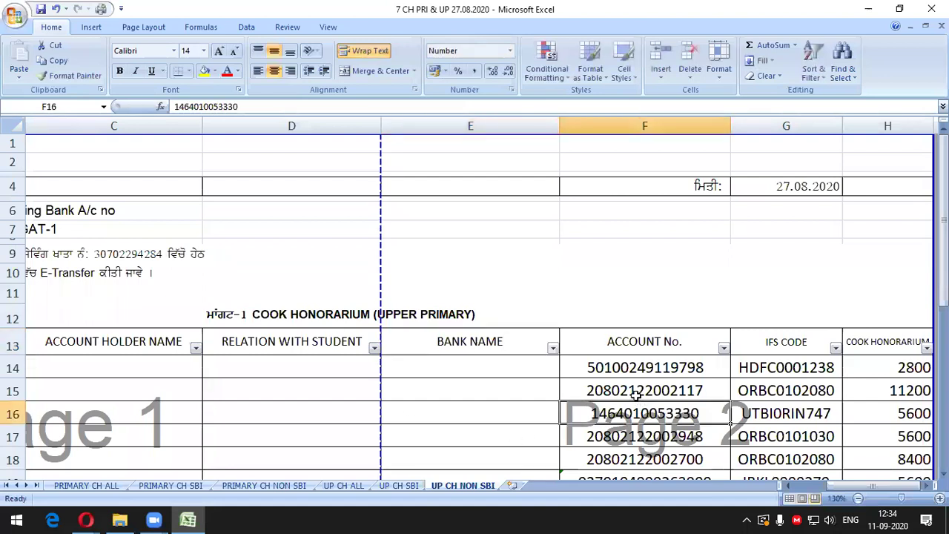
# Rename the COOK HONORARIUM header to AMOUNT
pyautogui.click(776, 358)
pyautogui.click(875, 347)
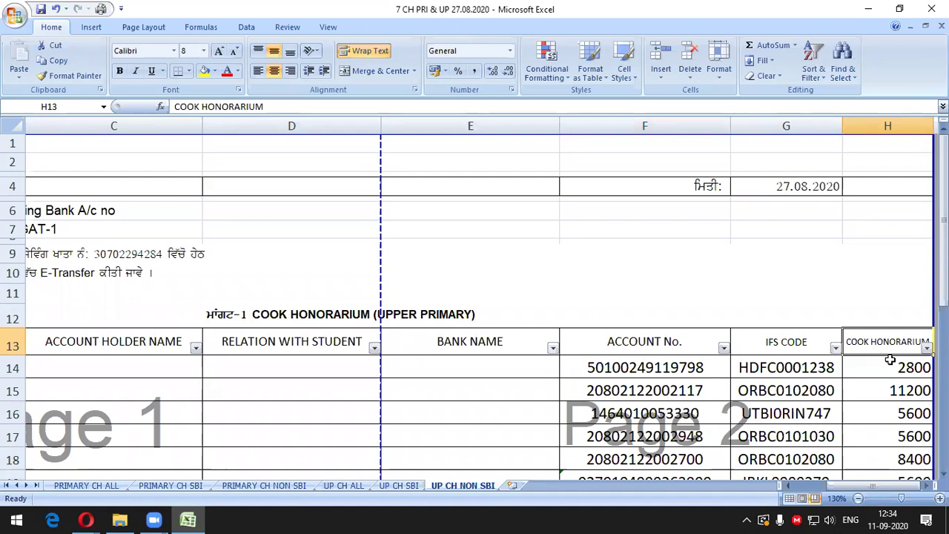
pyautogui.write('AMOUNT')
pyautogui.press('Return')
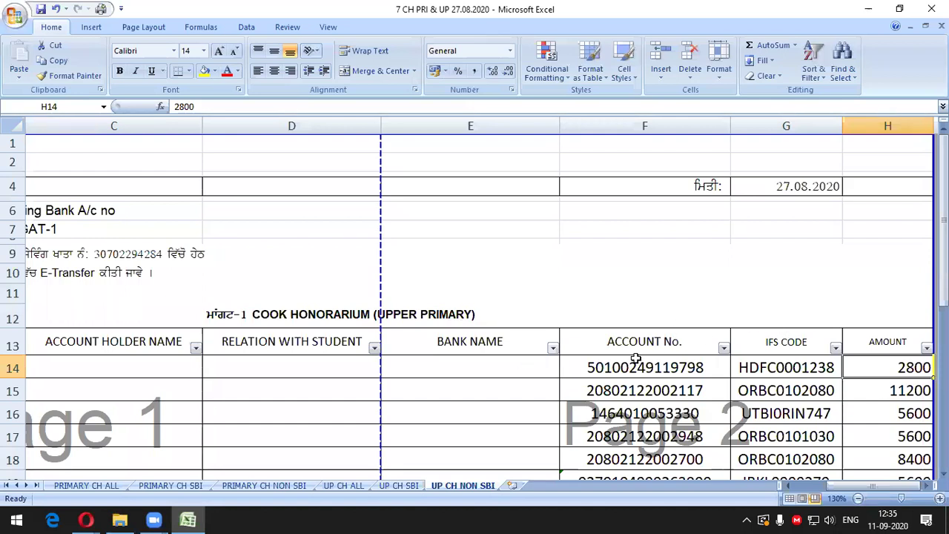
pyautogui.moveTo(841, 487); pyautogui.dragTo(826, 491)
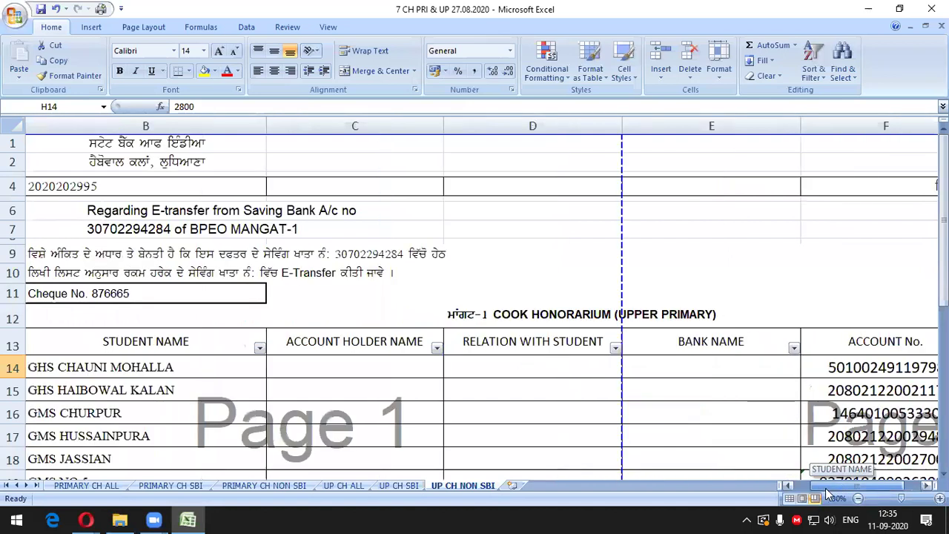
# Delete the BANK NAME column and look over the row 12 heading and cheque number cell
pyautogui.rightClick(713, 127)
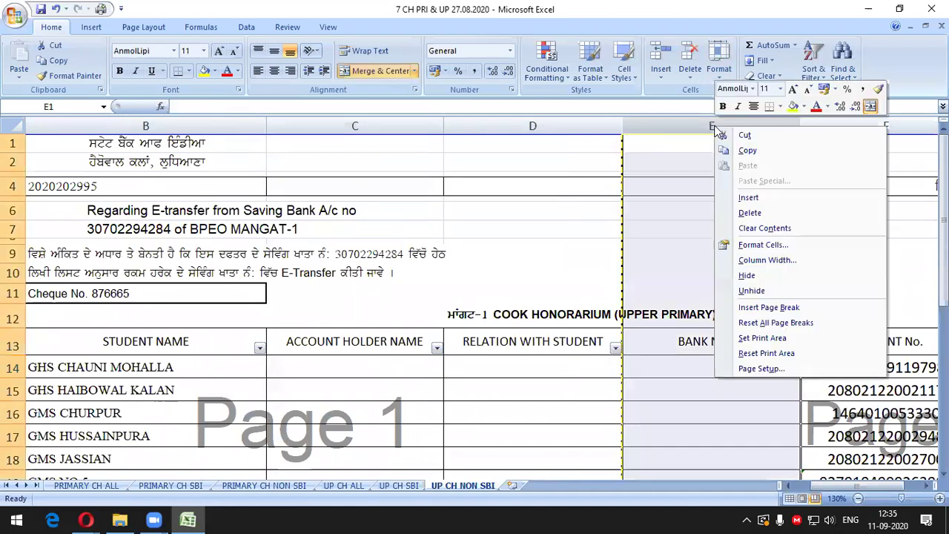
pyautogui.click(770, 214)
pyautogui.click(763, 308)
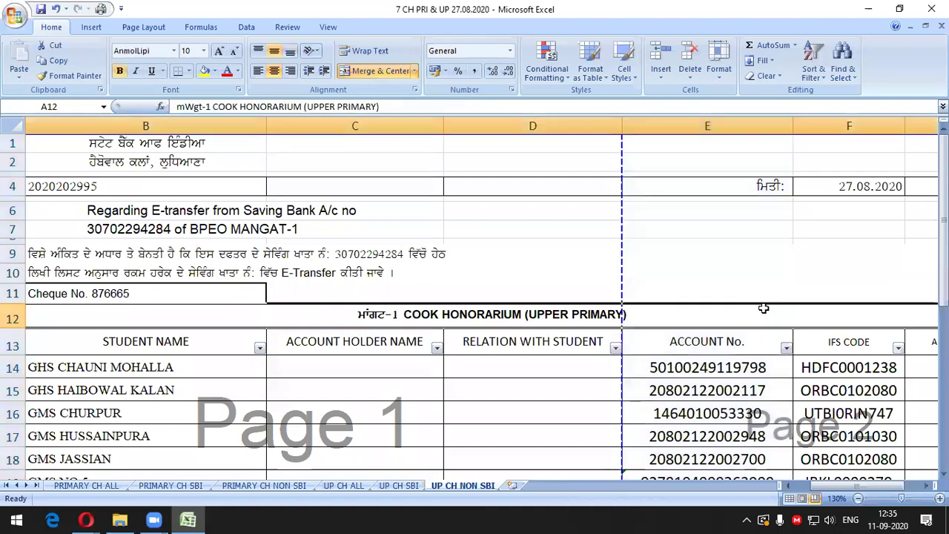
pyautogui.scroll(-2, 786, 305)
pyautogui.scroll(2, 785, 304)
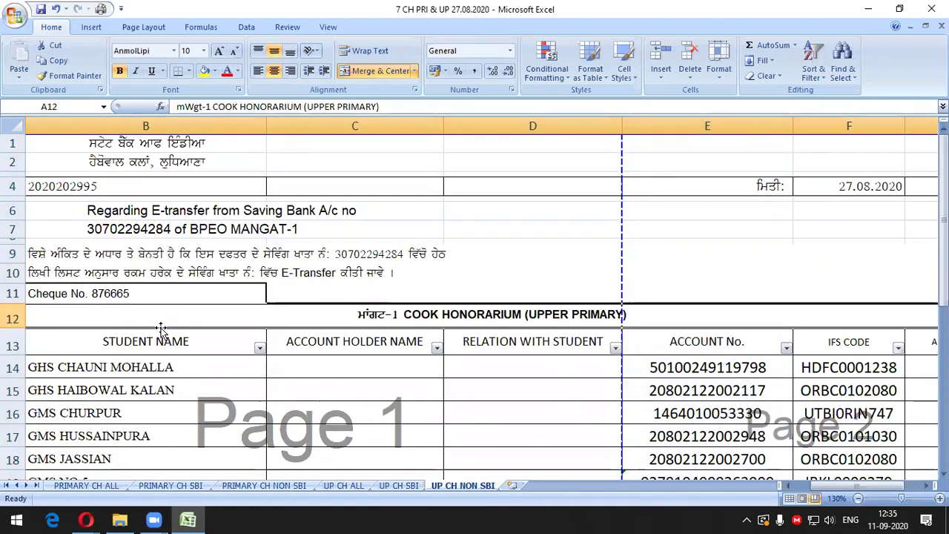
pyautogui.click(207, 295)
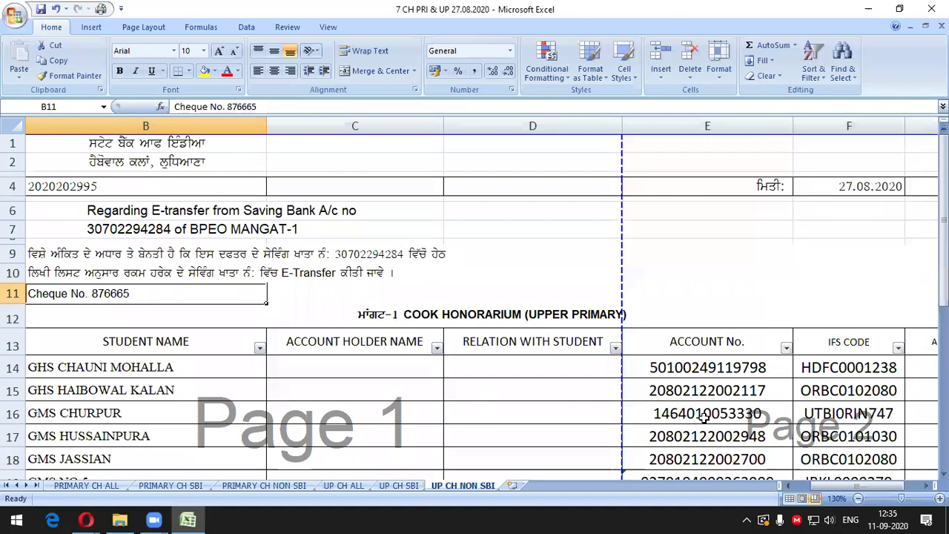
pyautogui.scroll(-2, 704, 417)
pyautogui.scroll(-2, 704, 418)
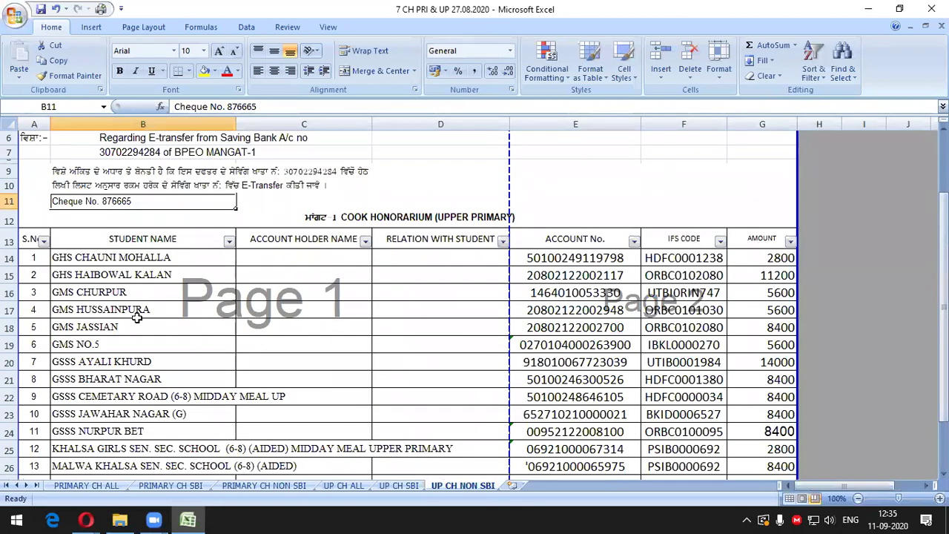
# Clear names in B14:B28 plus the account numbers, IFS codes and amounts, leaving the total at 0
pyautogui.moveTo(130, 256); pyautogui.dragTo(136, 438)
pyautogui.press('Delete')
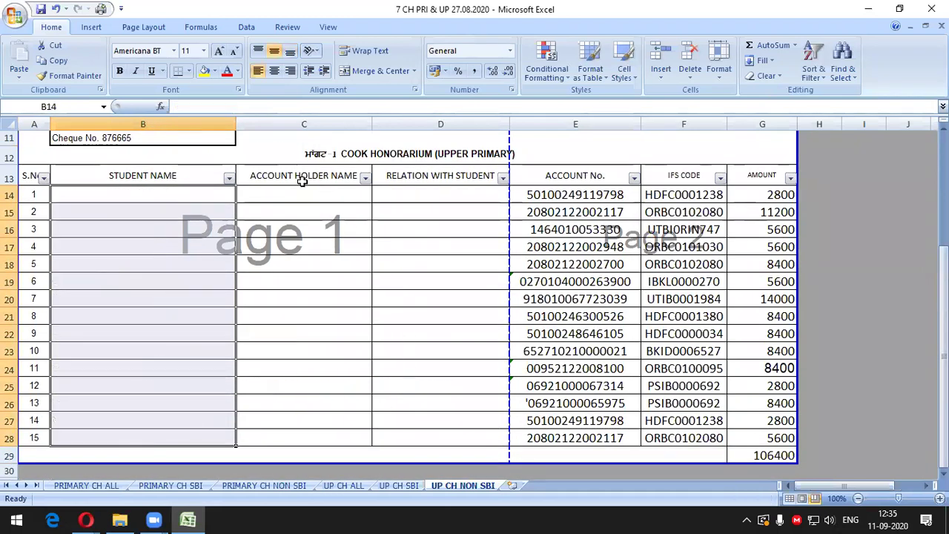
pyautogui.click(301, 201)
pyautogui.click(443, 200)
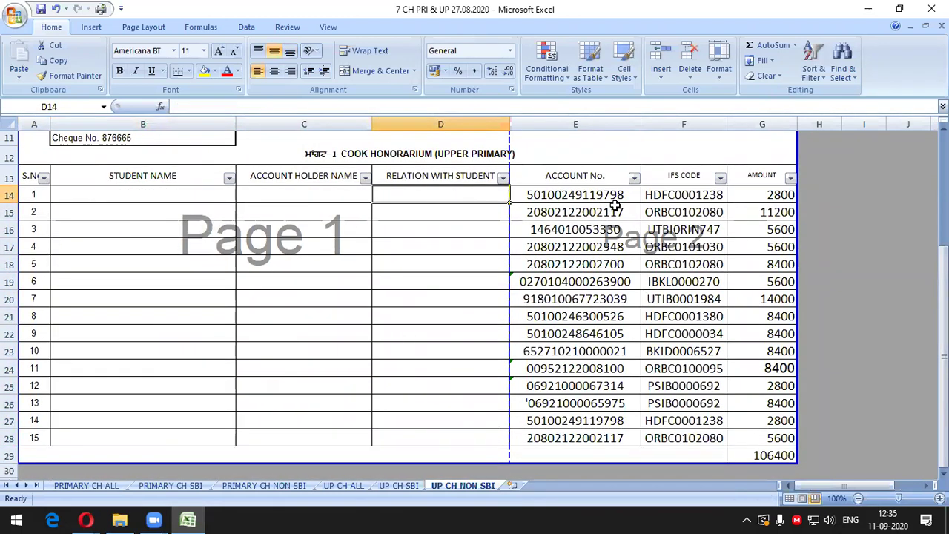
pyautogui.moveTo(539, 199); pyautogui.dragTo(751, 439)
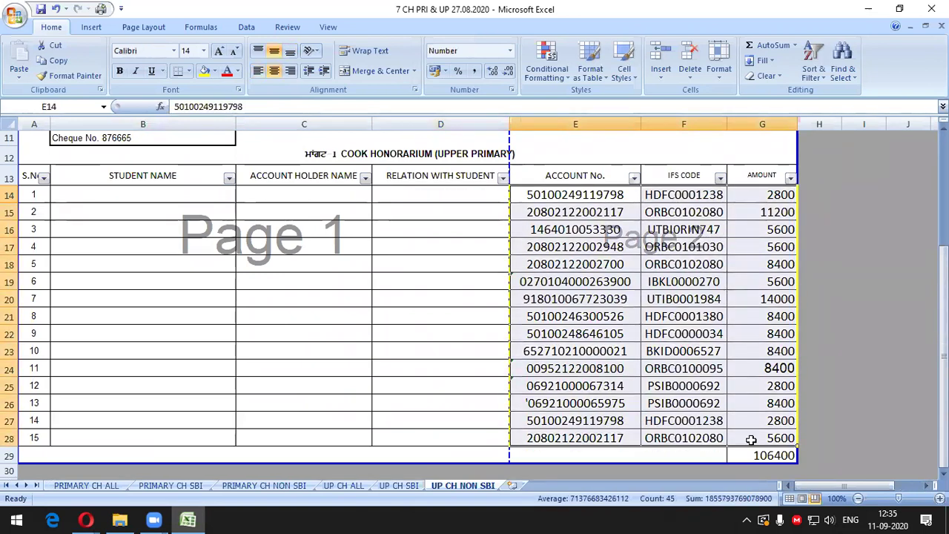
pyautogui.press('Delete')
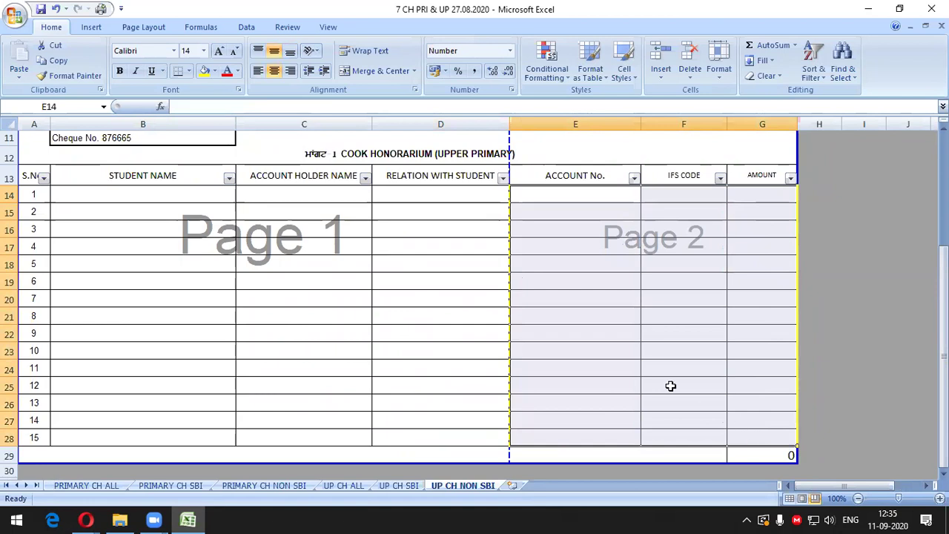
pyautogui.scroll(2, 635, 369)
pyautogui.scroll(2, 635, 369)
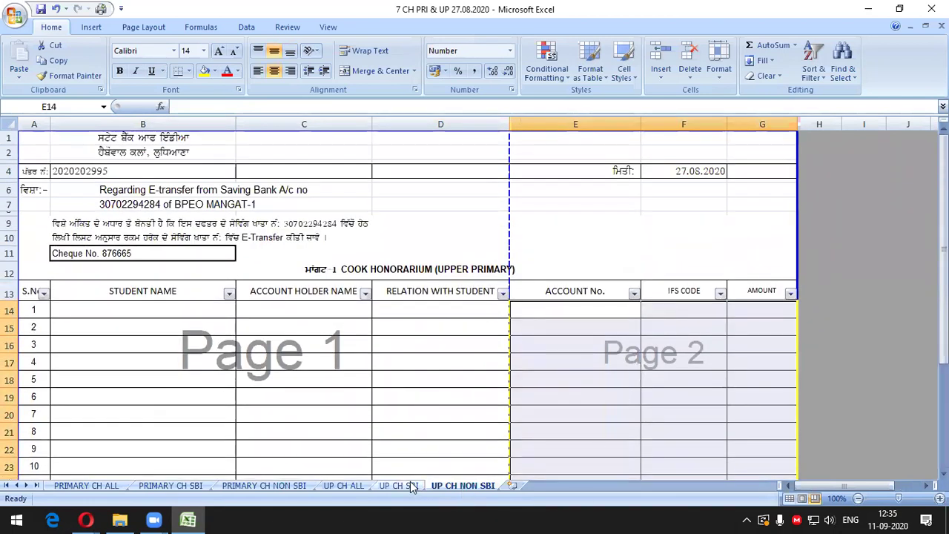
# Group the three primary sheets with UP CH ALL and delete them
pyautogui.click(404, 485)
pyautogui.click(344, 485)
pyautogui.click(80, 485)
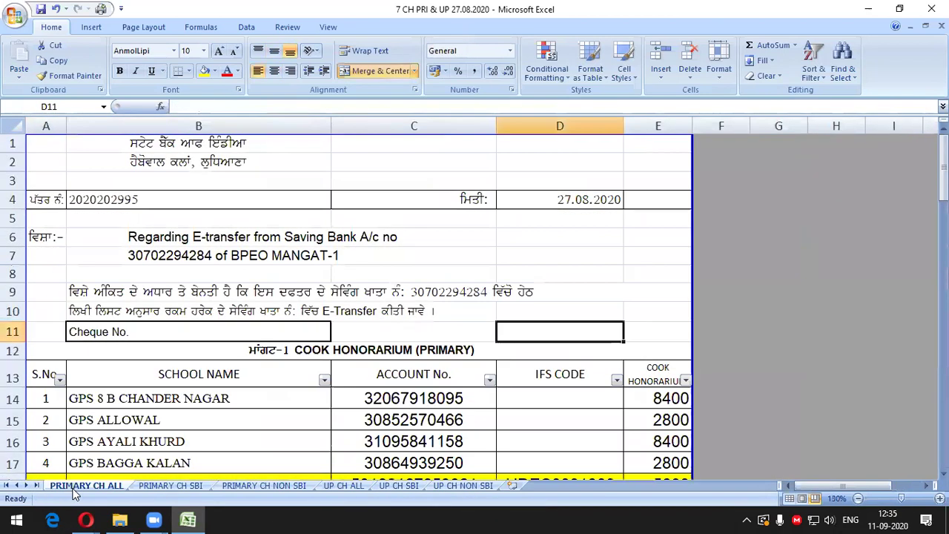
pyautogui.keyDown('ctrl'); pyautogui.click(170, 486); pyautogui.keyUp('ctrl')
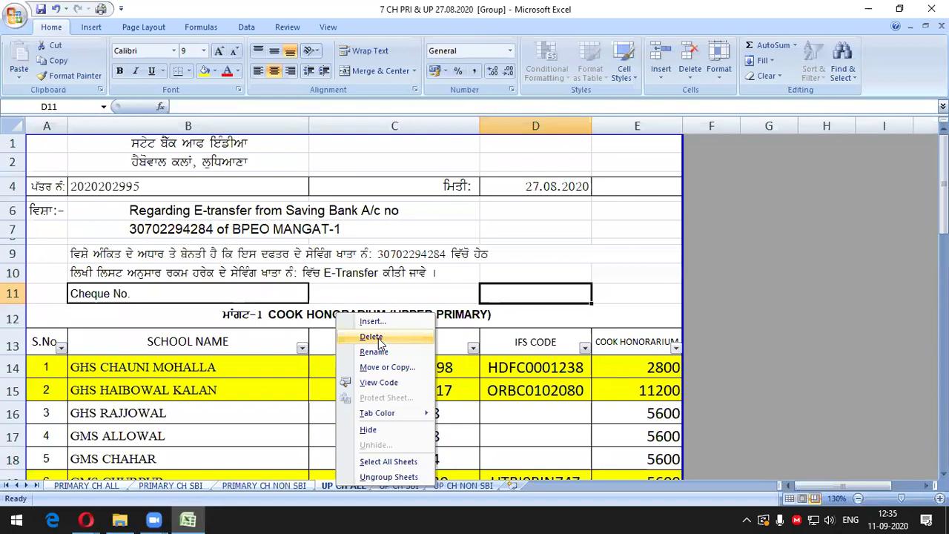
pyautogui.click(378, 343)
pyautogui.click(449, 297)
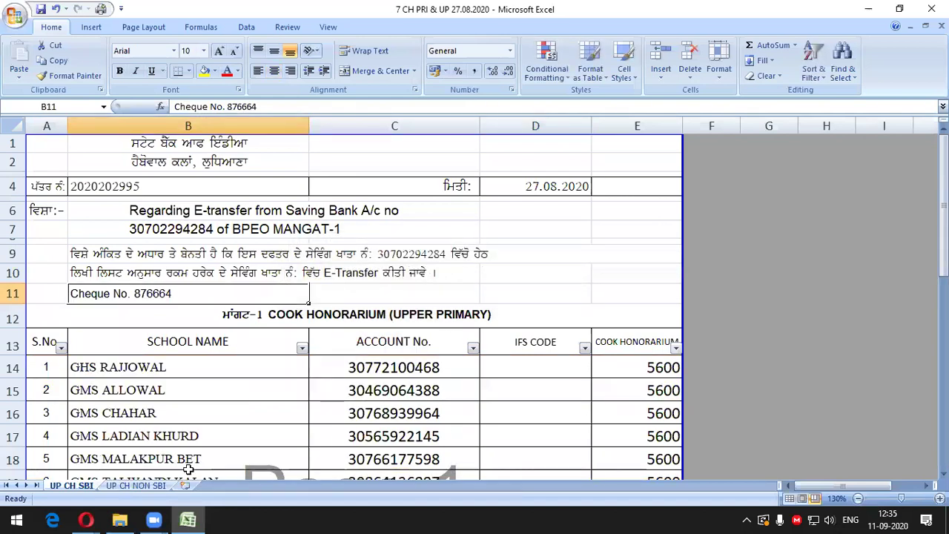
# Rename the UP CH SBI sheet to SBI and switch to UP CH NON SBI
pyautogui.doubleClick(63, 487)
pyautogui.doubleClick(81, 487)
pyautogui.click(77, 485)
pyautogui.moveTo(77, 485); pyautogui.dragTo(51, 486)
pyautogui.press('BackSpace')
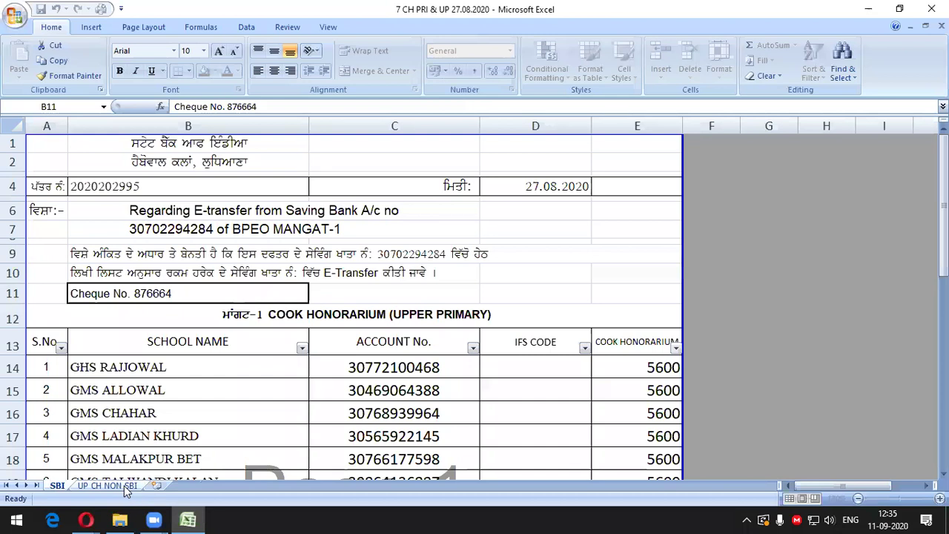
pyautogui.click(122, 486)
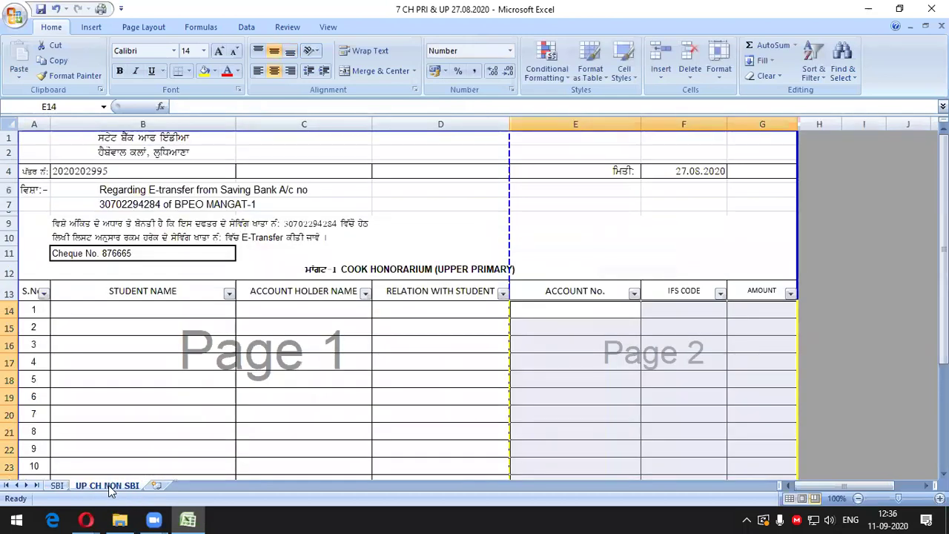
# Rename the UP CH NON SBI sheet to NON SBI and make a copy of it
pyautogui.doubleClick(109, 486)
pyautogui.moveTo(98, 485); pyautogui.dragTo(75, 485)
pyautogui.press('BackSpace')
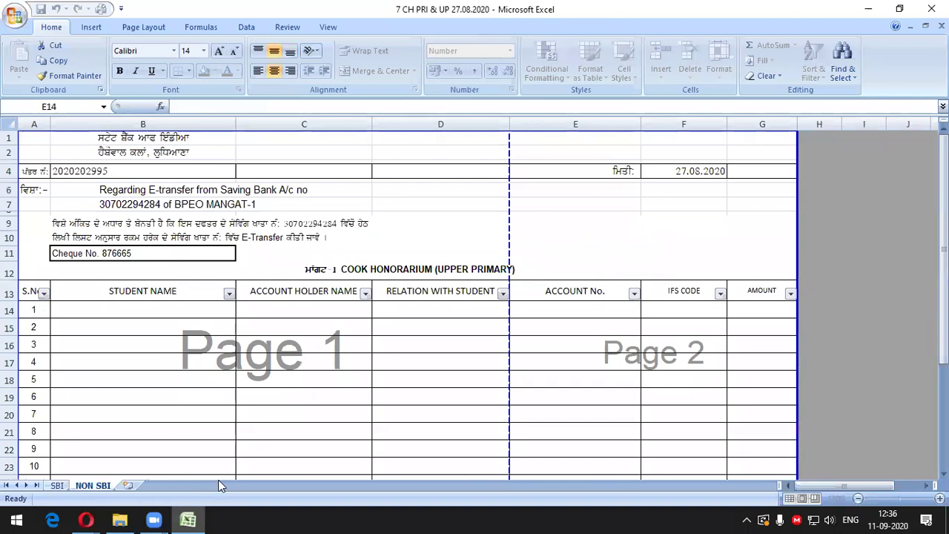
pyautogui.click(214, 424)
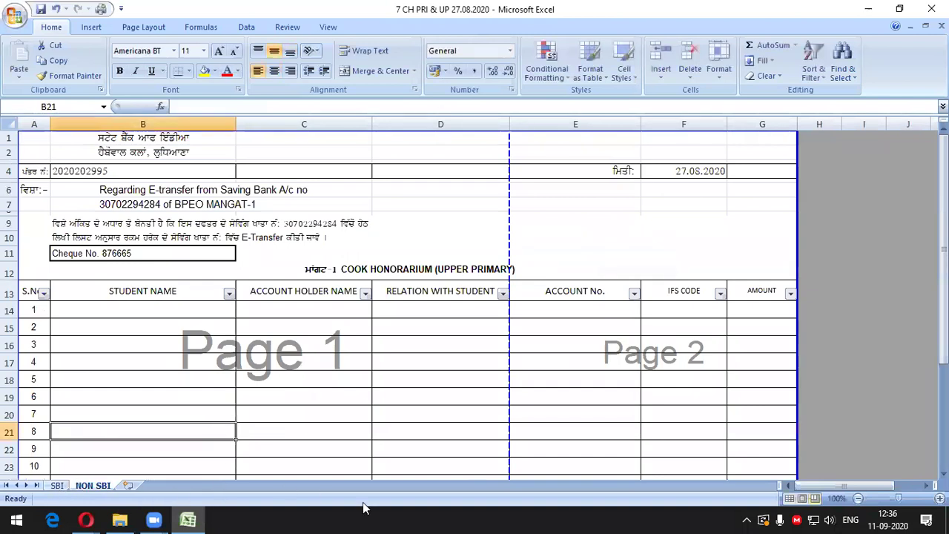
pyautogui.click(58, 484)
pyautogui.click(83, 487)
pyautogui.moveTo(89, 487); pyautogui.dragTo(130, 493)
# Delete the old SBI sheet that holds the school names
pyautogui.click(59, 485)
pyautogui.rightClick(63, 485)
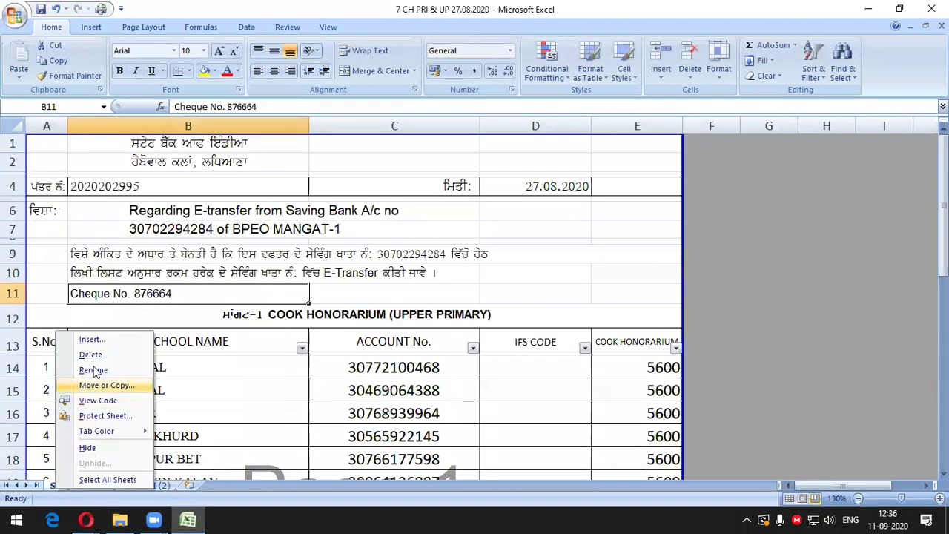
pyautogui.press('d')
pyautogui.click(450, 294)
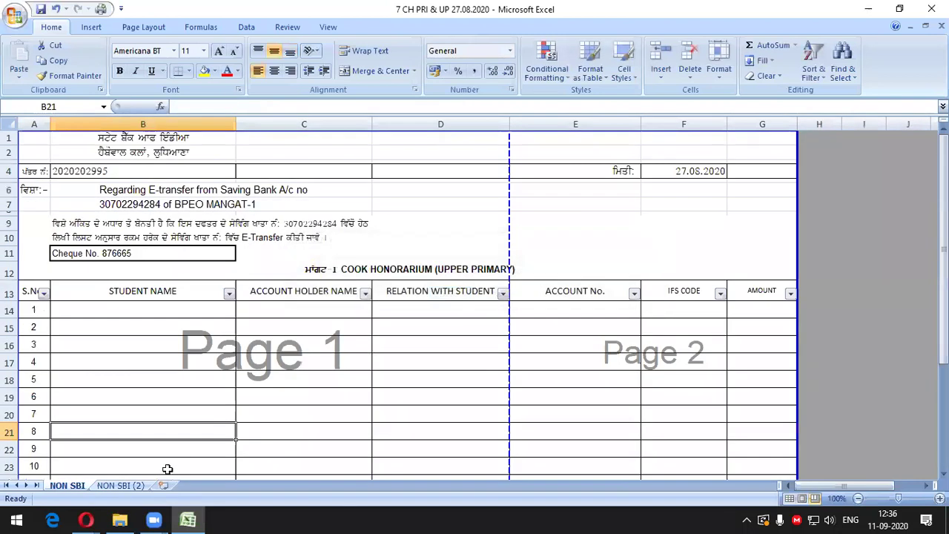
# Rename the NON SBI (2) copy to SBI and move it before NON SBI
pyautogui.click(115, 487)
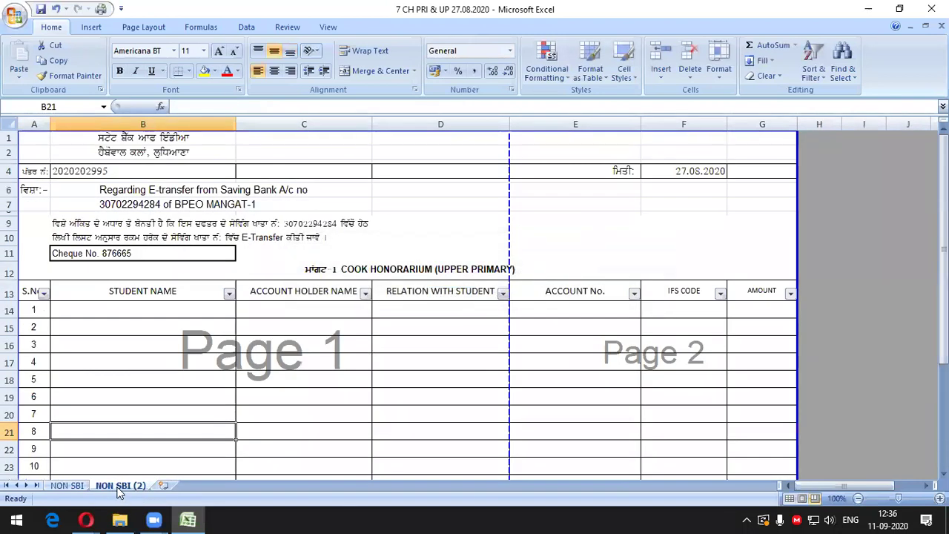
pyautogui.doubleClick(119, 487)
pyautogui.doubleClick(130, 484)
pyautogui.moveTo(132, 485); pyautogui.dragTo(272, 485)
pyautogui.press('Delete')
pyautogui.moveTo(116, 487); pyautogui.dragTo(94, 490)
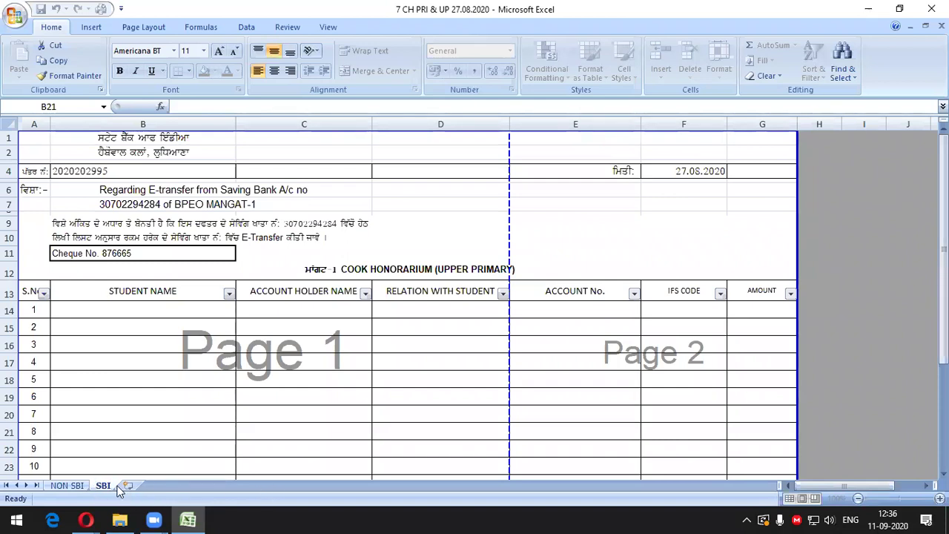
pyautogui.press('Return')
pyautogui.moveTo(100, 485); pyautogui.dragTo(59, 488)
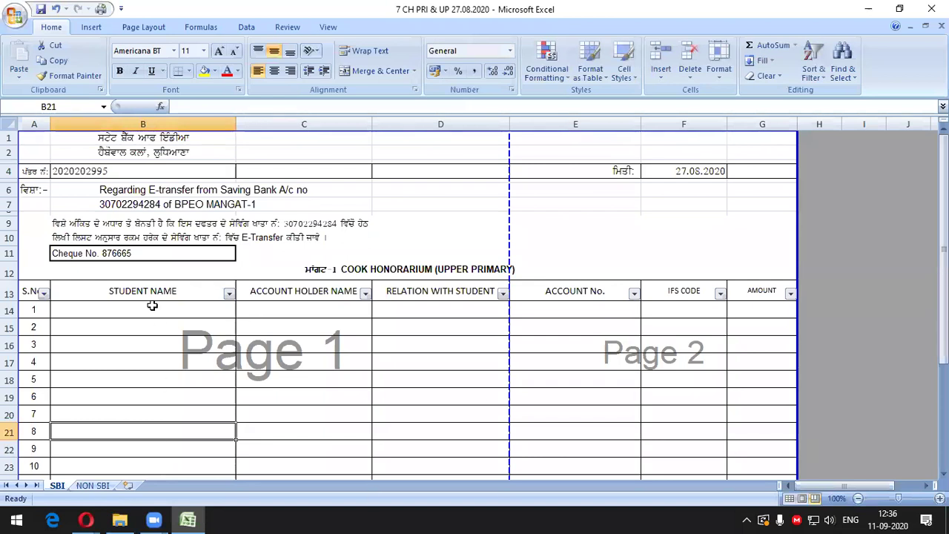
# Blank cheque number 876665 in B11, the B4 letter number and F4 date 27.08.2020, then compare with NON SBI
pyautogui.doubleClick(132, 252)
pyautogui.doubleClick(126, 252)
pyautogui.press('BackSpace')
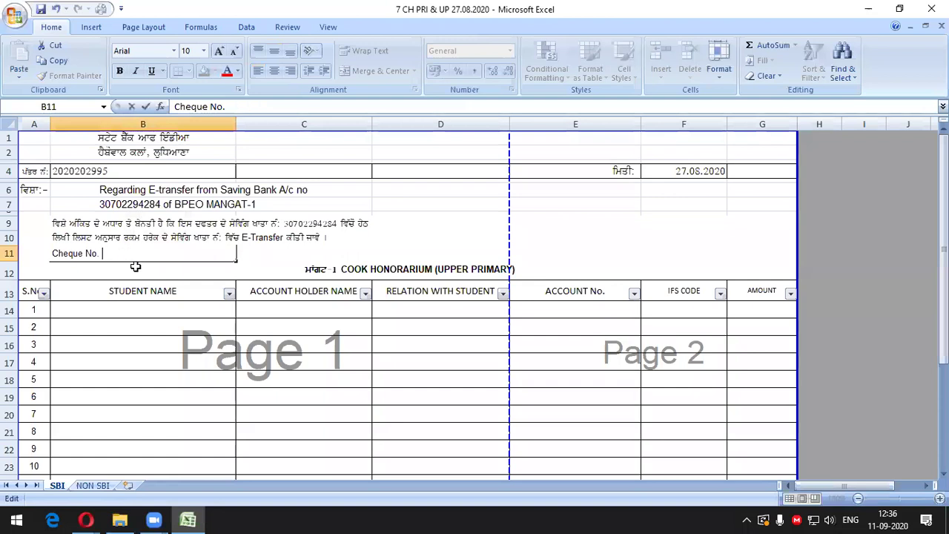
pyautogui.click(89, 170)
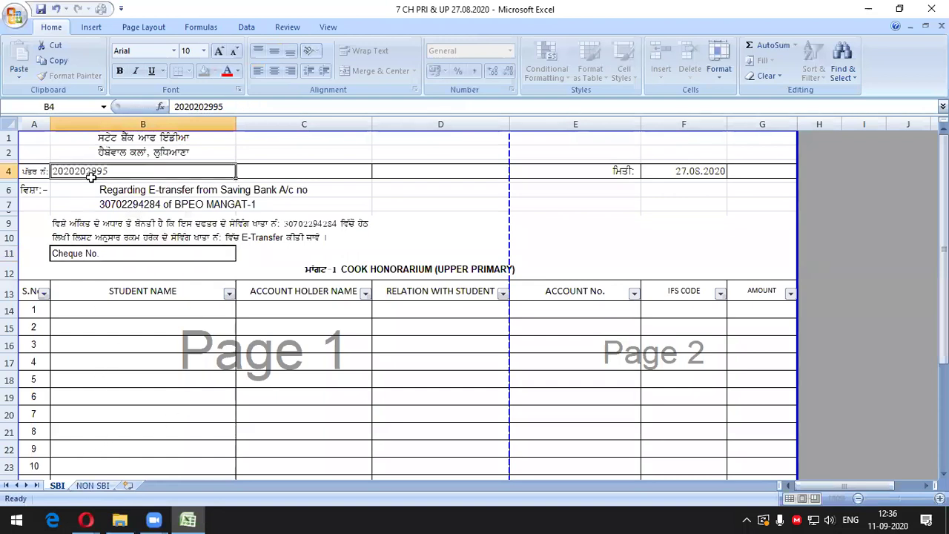
pyautogui.press('Delete')
pyautogui.click(705, 172)
pyautogui.press('Delete')
pyautogui.click(615, 360)
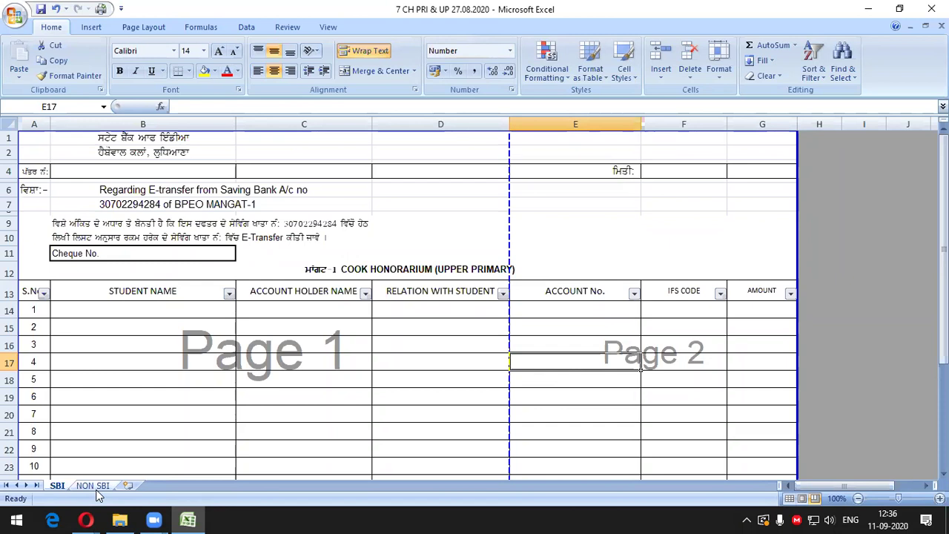
pyautogui.click(93, 485)
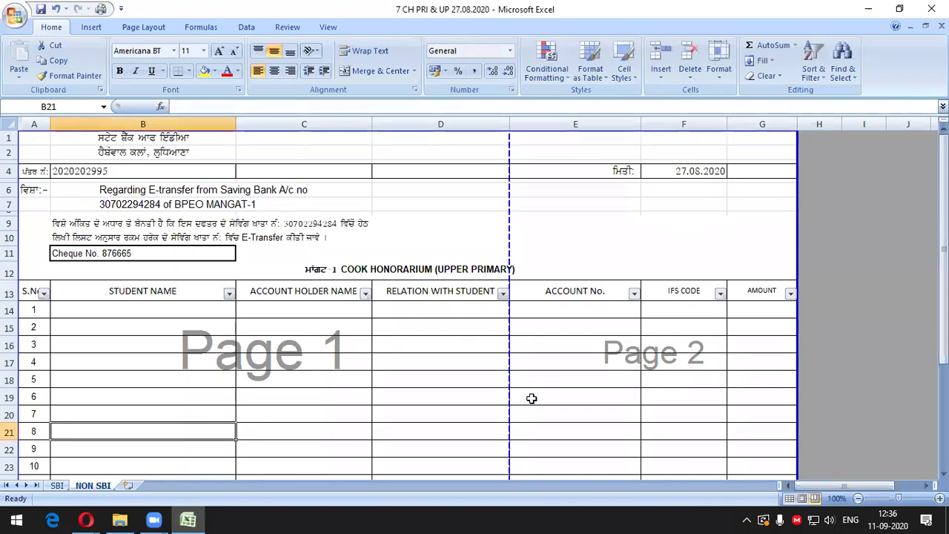
pyautogui.click(60, 486)
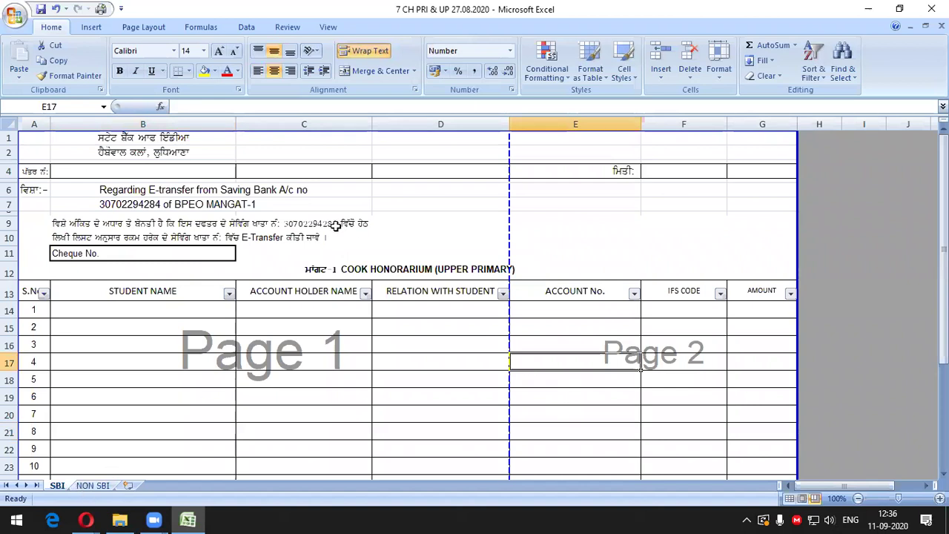
# Colour the savings account numbers in B9 and B7 red
pyautogui.doubleClick(308, 224)
pyautogui.doubleClick(308, 223)
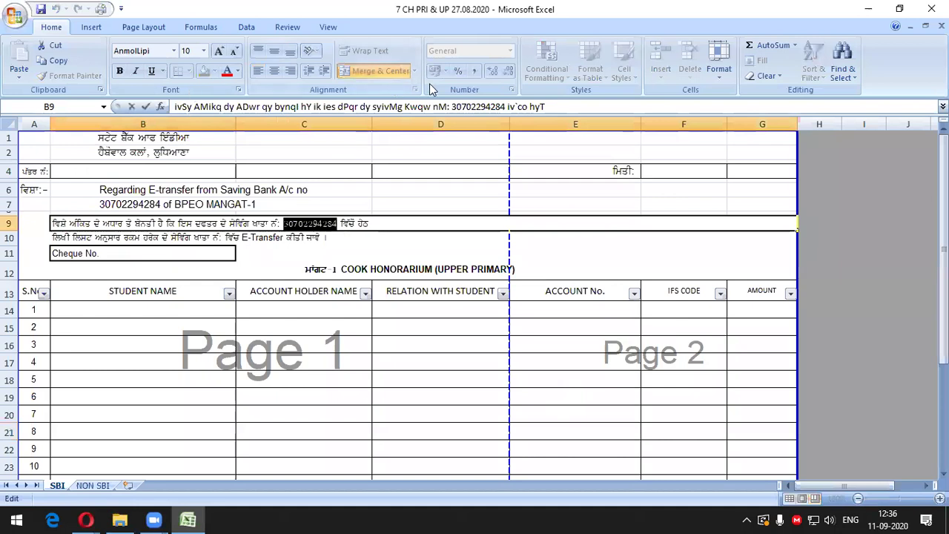
pyautogui.click(227, 71)
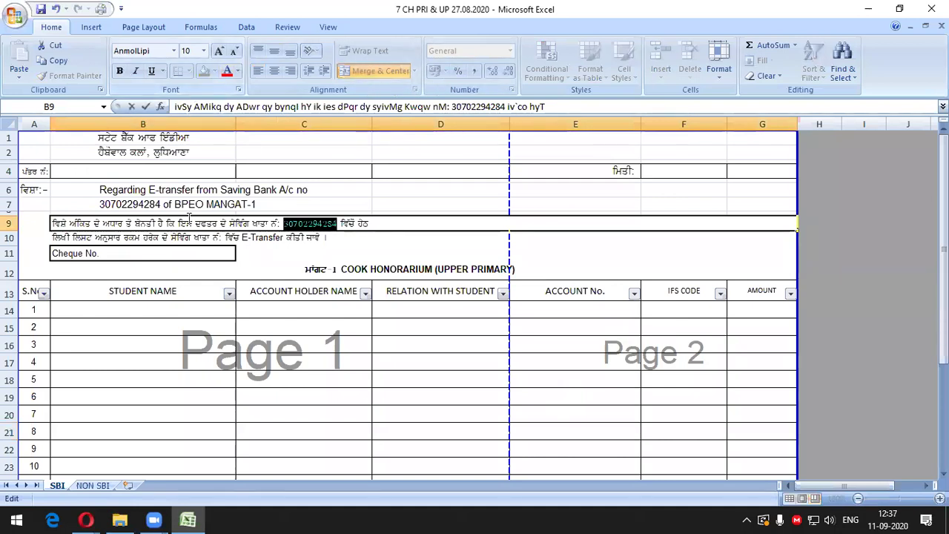
pyautogui.click(135, 204)
pyautogui.doubleClick(133, 204)
pyautogui.click(227, 70)
pyautogui.click(395, 365)
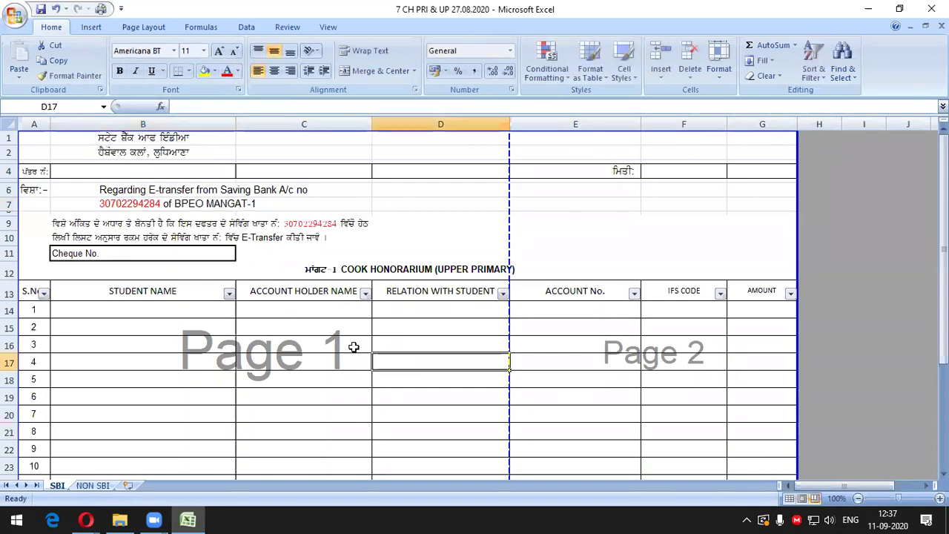
# Make the B1 bank name, the B2 branch line and BPEO MANGAT-1 in B7 red
pyautogui.click(165, 140)
pyautogui.click(227, 71)
pyautogui.click(230, 153)
pyautogui.click(227, 70)
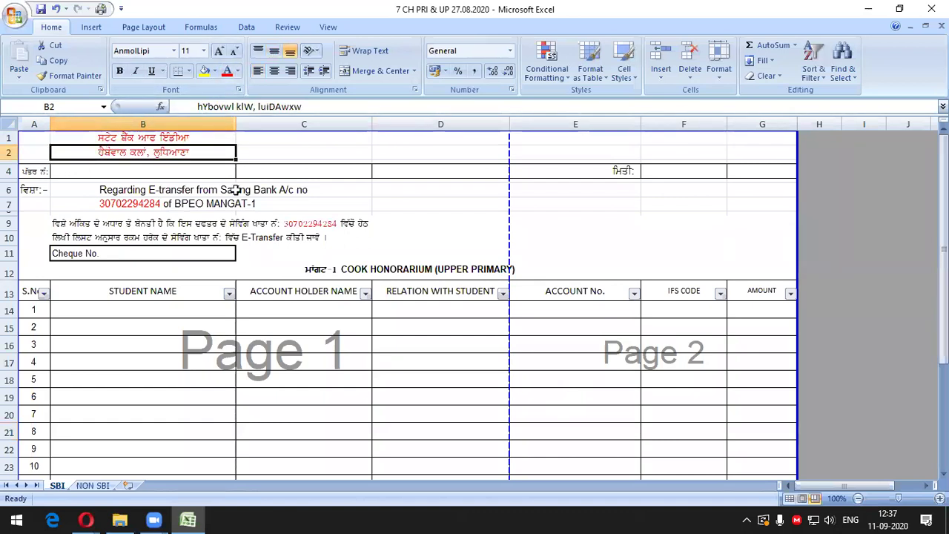
pyautogui.doubleClick(178, 205)
pyautogui.moveTo(175, 205); pyautogui.dragTo(266, 203)
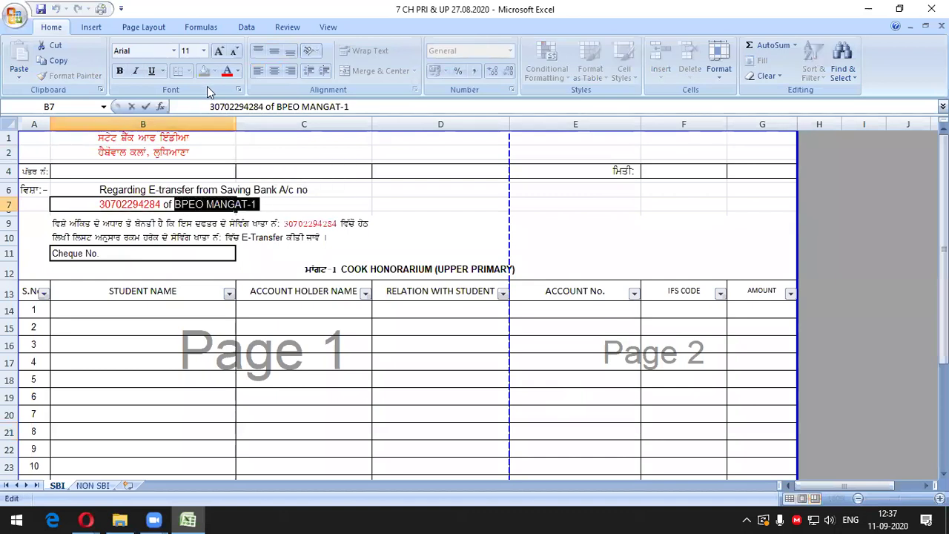
pyautogui.click(226, 70)
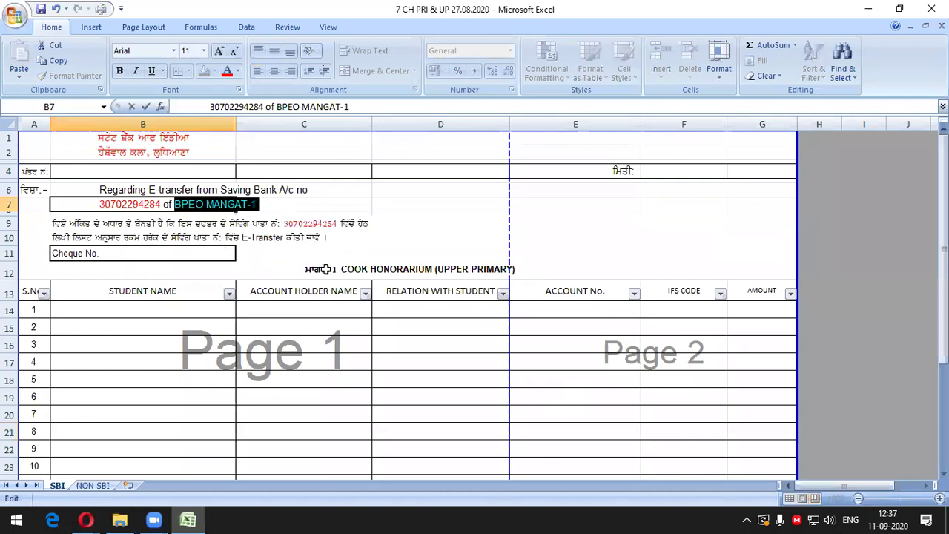
# Turn the row 12 COOK HONORARIUM (UPPER PRIMARY) title red and check it
pyautogui.click(399, 269)
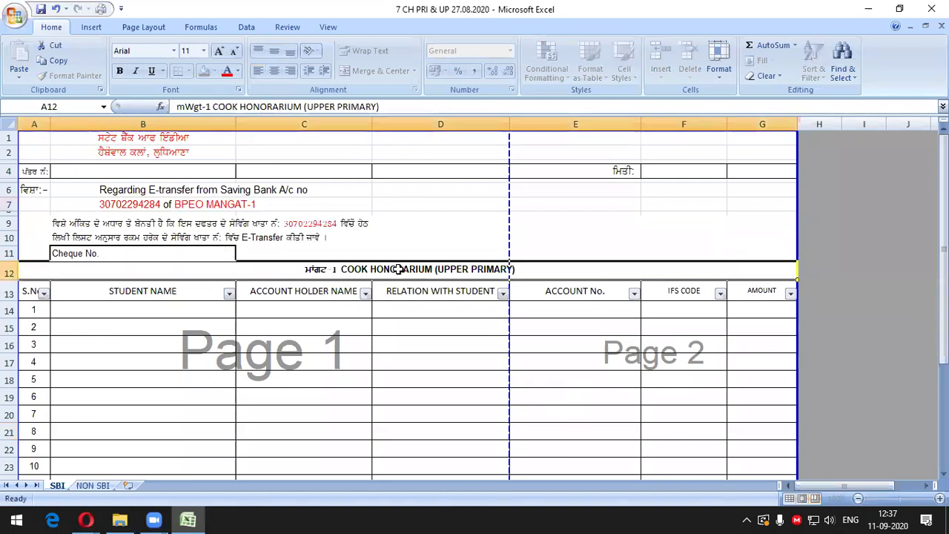
pyautogui.click(227, 70)
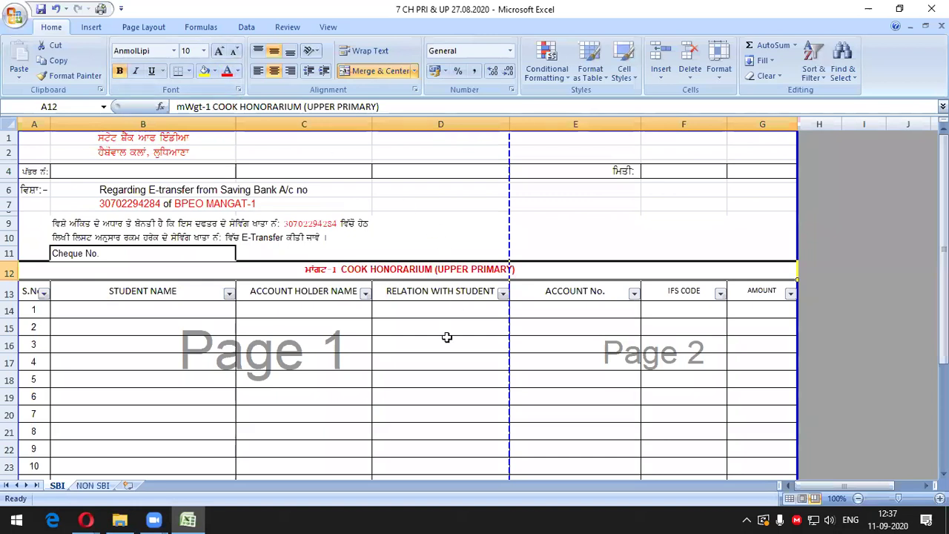
pyautogui.click(441, 339)
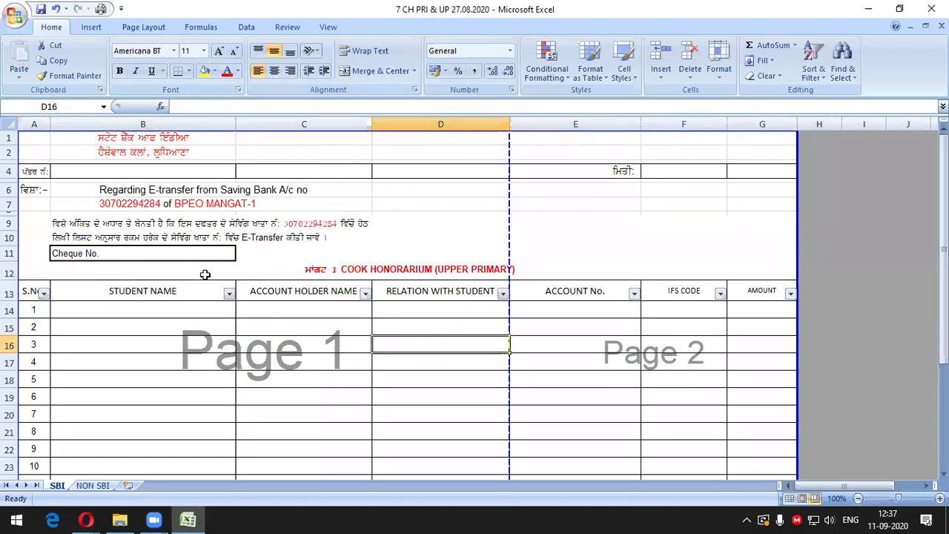
pyautogui.scroll(-5, 223, 304)
pyautogui.scroll(3, 222, 307)
pyautogui.scroll(-3, 223, 307)
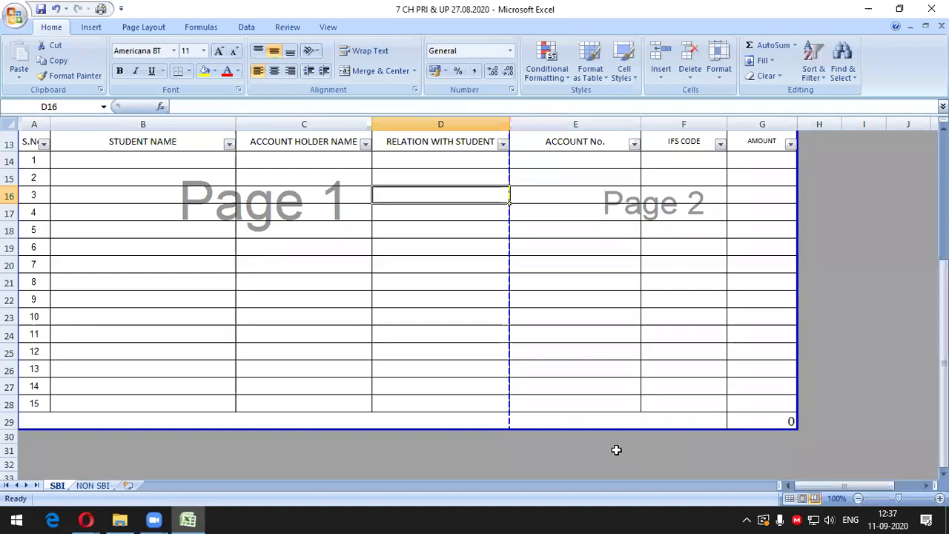
pyautogui.rightClick(9, 406)
pyautogui.click(47, 229)
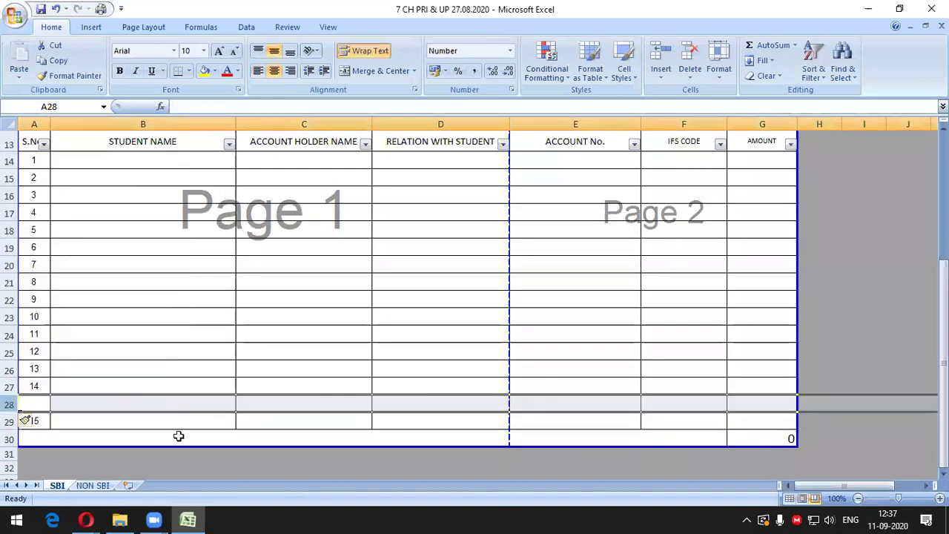
pyautogui.rightClick(8, 409)
pyautogui.click(37, 228)
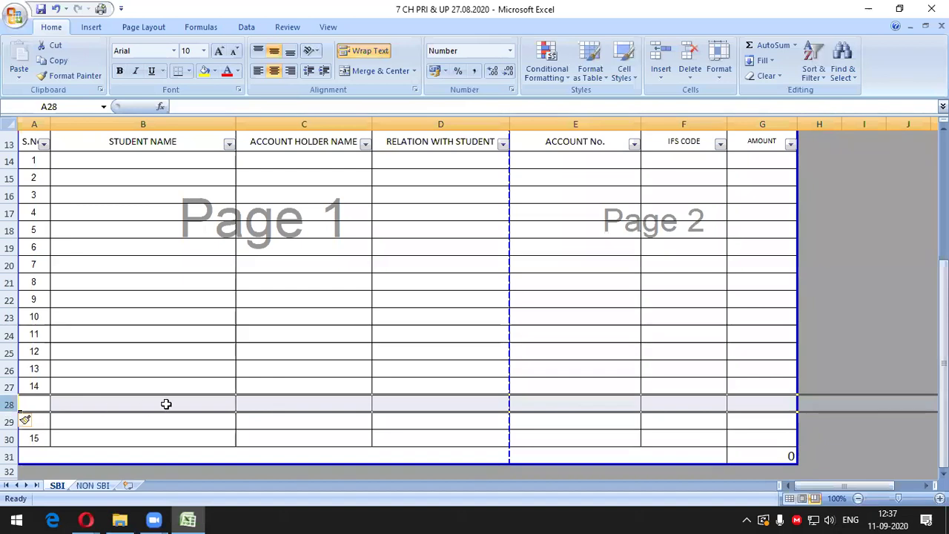
pyautogui.hotkey('ctrl', 'z')
pyautogui.hotkey('ctrl', 'z')
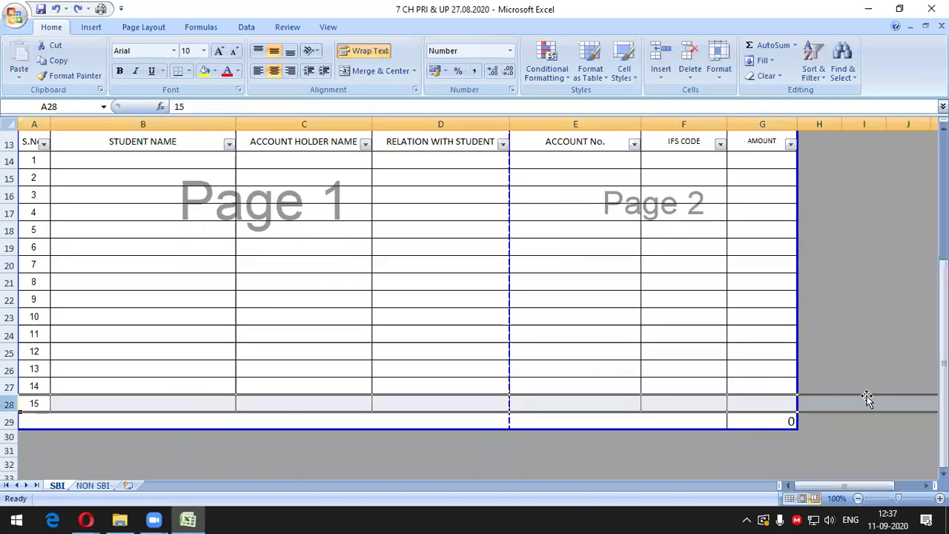
pyautogui.click(861, 348)
pyautogui.scroll(4, 862, 348)
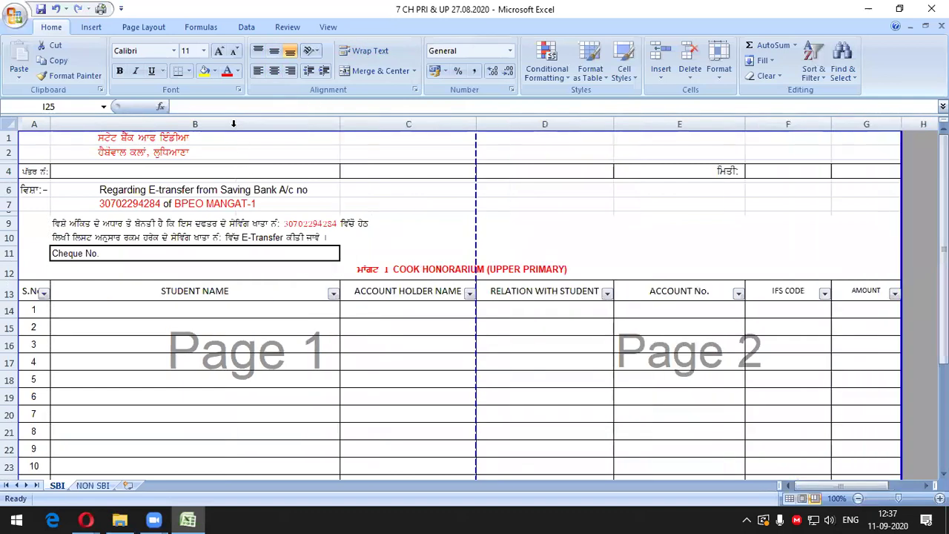
pyautogui.scroll(-5, 442, 259)
pyautogui.hscroll(3, 442, 259)
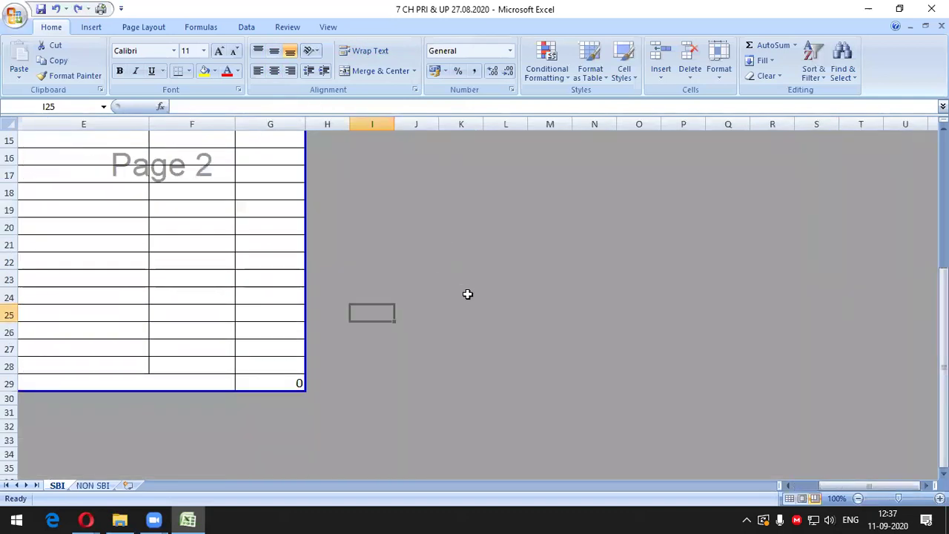
pyautogui.scroll(5, 475, 304)
pyautogui.moveTo(856, 489); pyautogui.dragTo(763, 492)
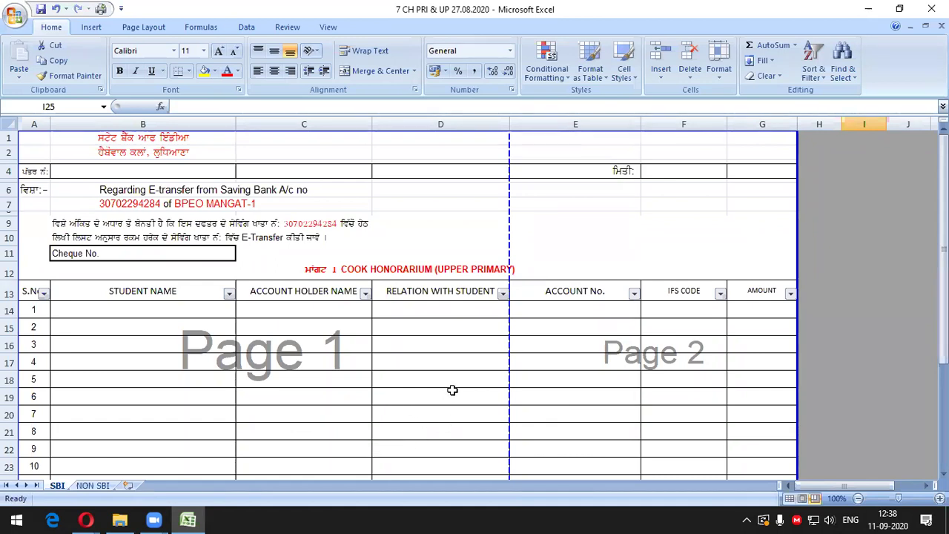
# On NON SBI, clear the B4 letter number, B11 cheque number (keeping 'Cheque No.') and F4 date 27.08.2020
pyautogui.click(98, 486)
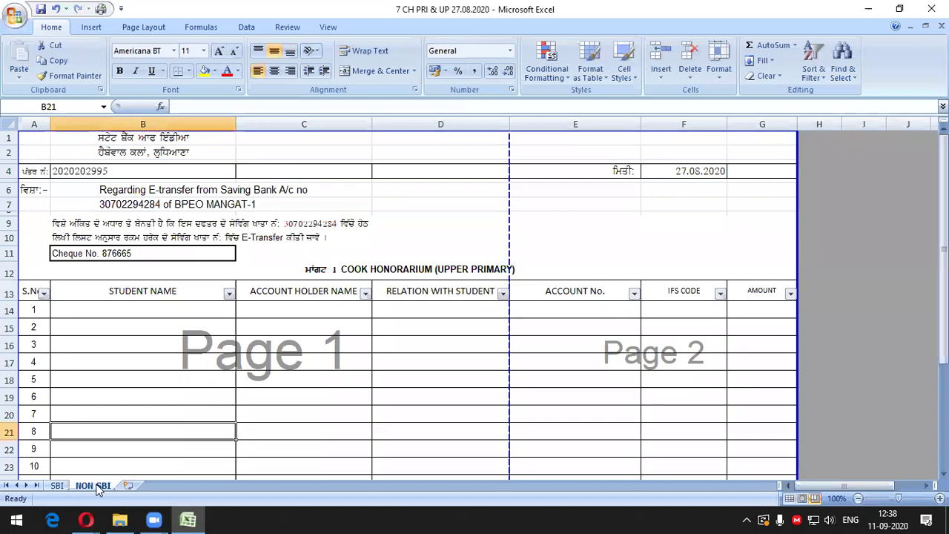
pyautogui.click(139, 170)
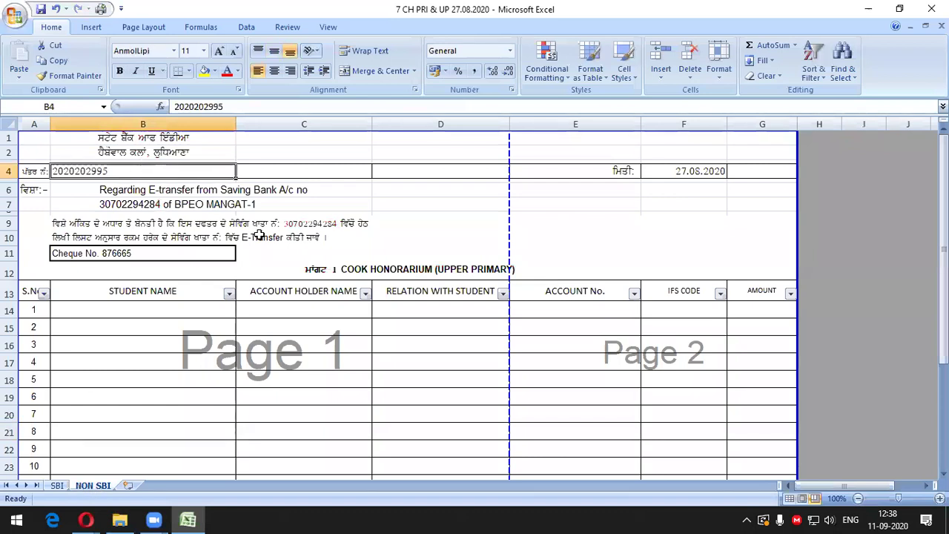
pyautogui.press('Delete')
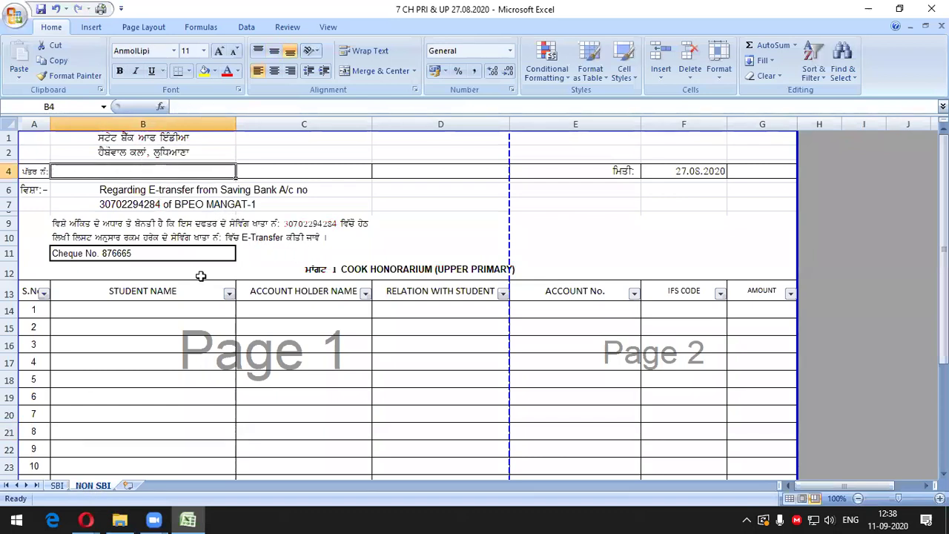
pyautogui.click(118, 253)
pyautogui.doubleClick(119, 253)
pyautogui.press('BackSpace')
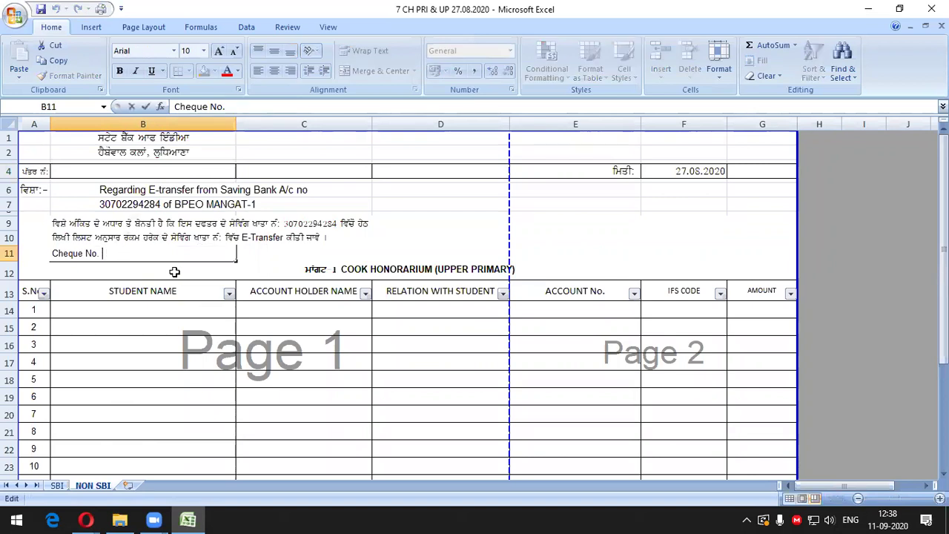
pyautogui.click(390, 347)
pyautogui.click(693, 169)
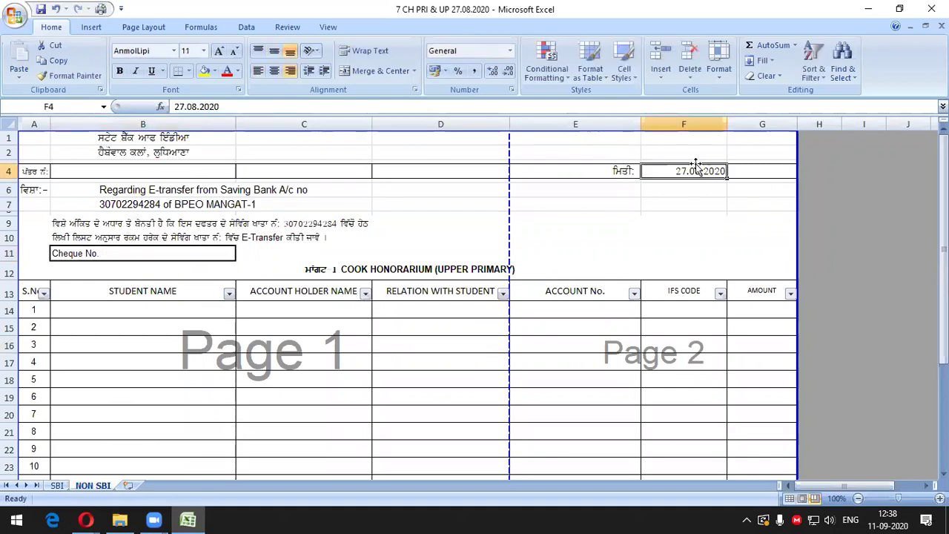
pyautogui.press('Delete')
pyautogui.click(575, 379)
pyautogui.click(63, 486)
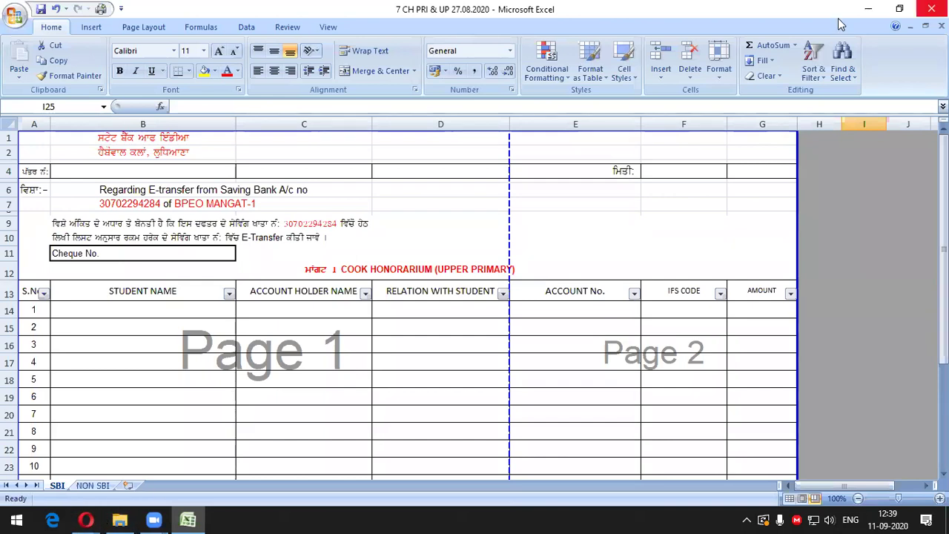
# Close Excel, rename the workbook file on the desktop to TRANSFER LISTS, and bring Opera forward
pyautogui.click(931, 9)
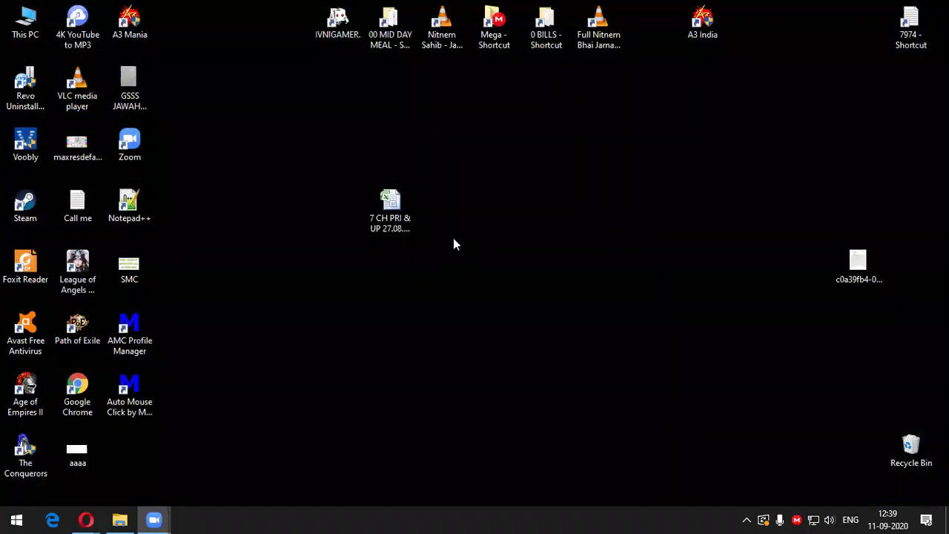
pyautogui.click(402, 230)
pyautogui.press('F2')
pyautogui.write('1')
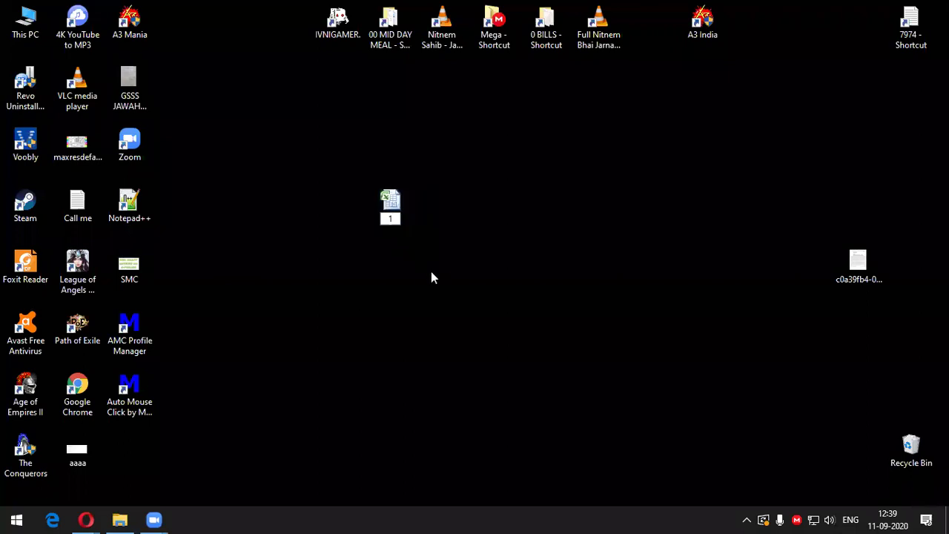
pyautogui.press('BackSpace')
pyautogui.write('TRANSFER LISTS')
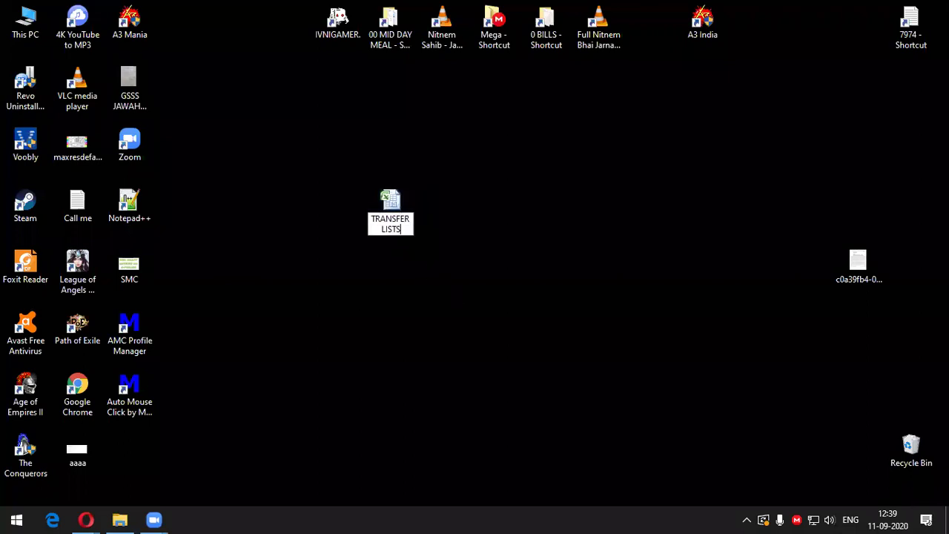
pyautogui.press('Return')
pyautogui.click(86, 519)
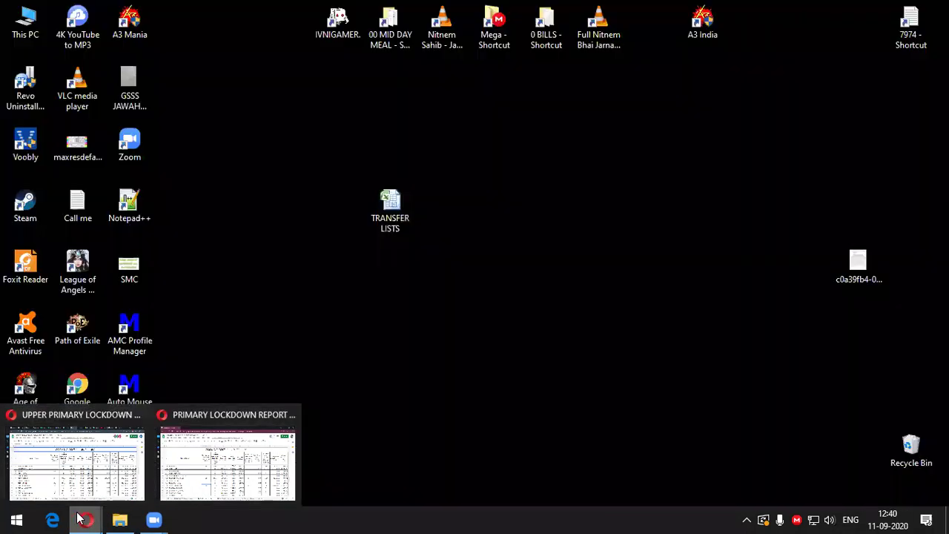
pyautogui.hotkey('alt', 'Tab')
# In the All schools mangat 1 chat, send 'TRANSFER LIST AS ASKED BY SOME SCHOOLS'
pyautogui.click(615, 13)
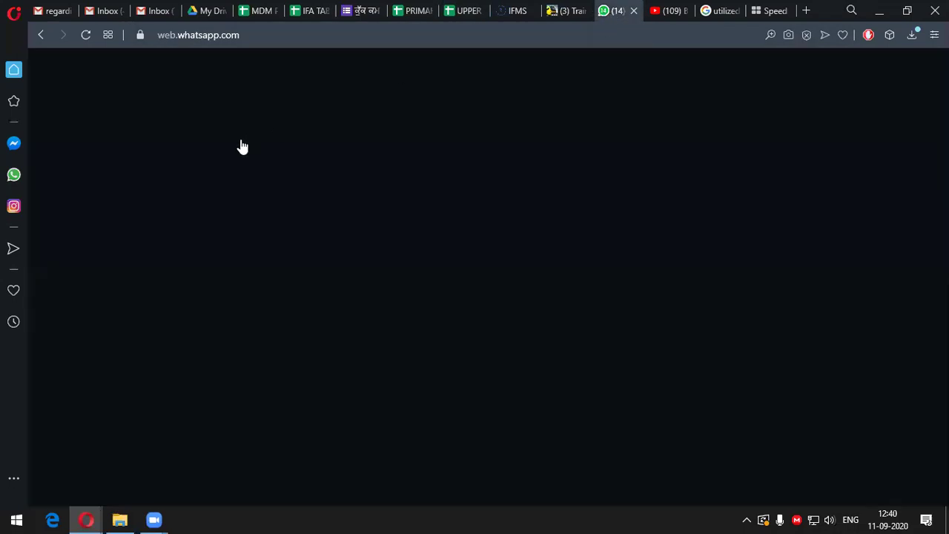
pyautogui.click(187, 199)
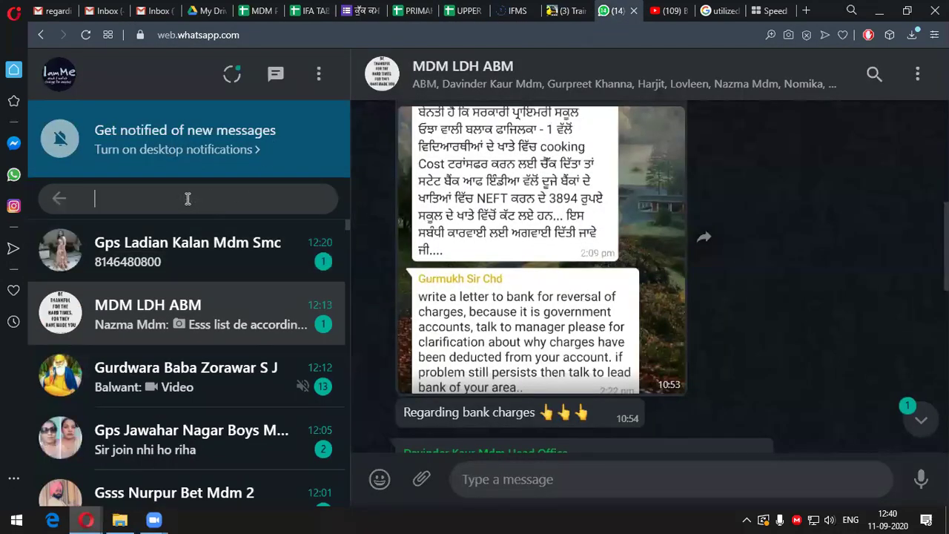
pyautogui.write('ALL')
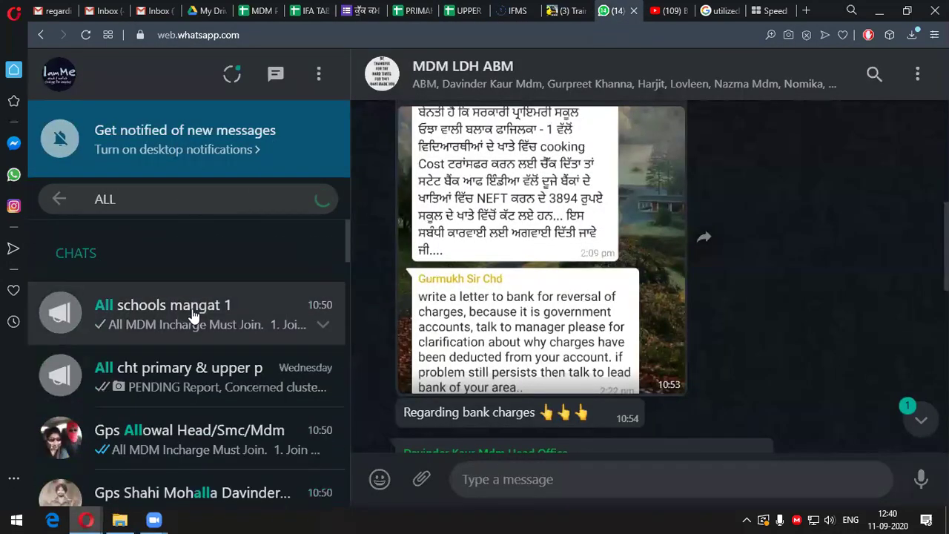
pyautogui.click(191, 316)
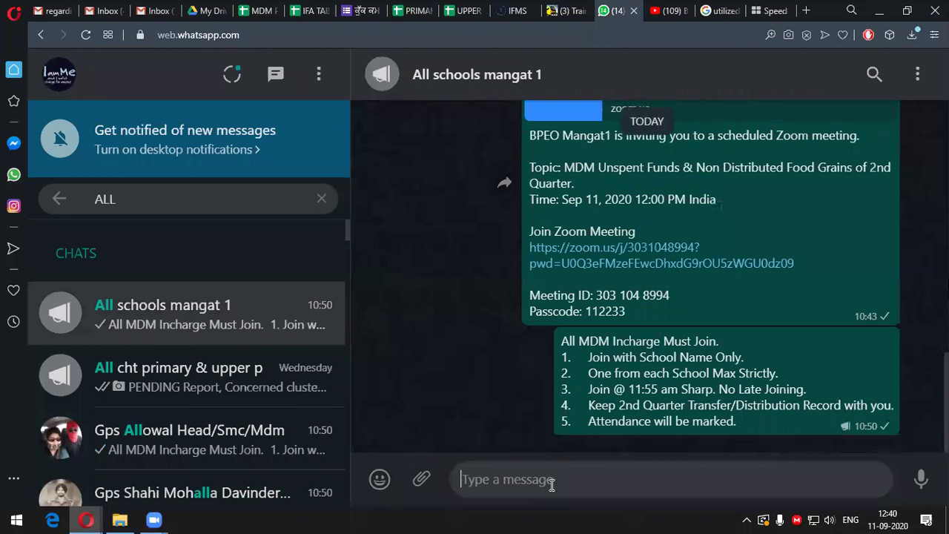
pyautogui.write('TRANSFER LIST AS ASKED BY SOME SCHOOLS')
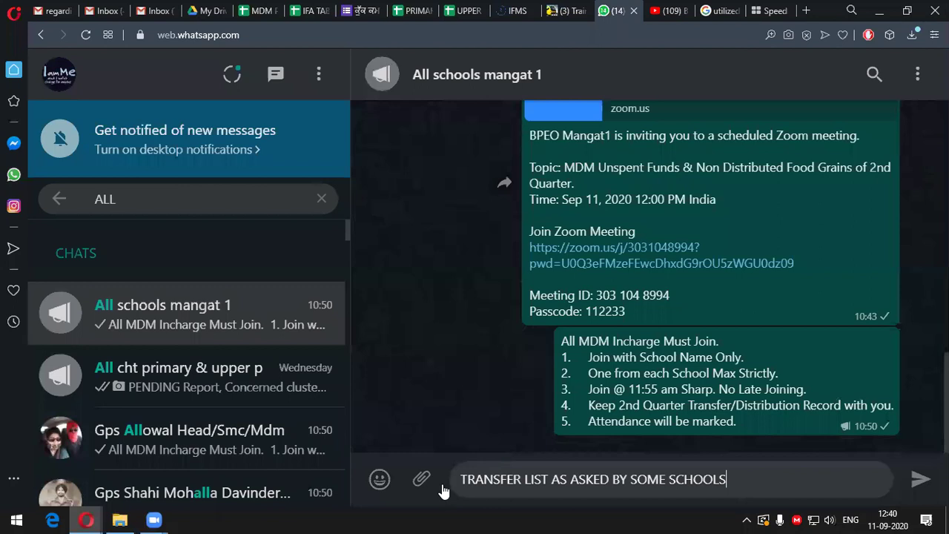
pyautogui.press('Return')
# Attach TRANSFER LISTS from the Desktop as a document and send it to the group
pyautogui.click(421, 479)
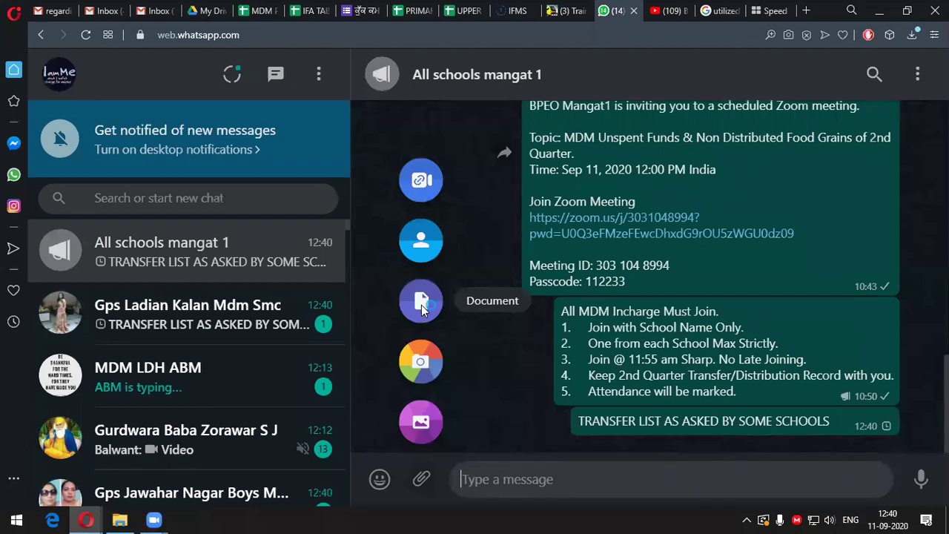
pyautogui.click(421, 305)
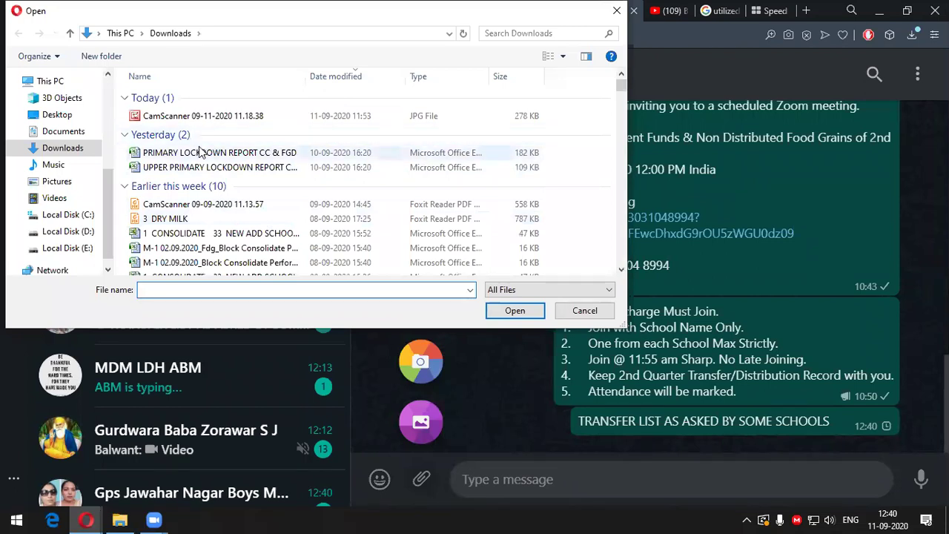
pyautogui.click(57, 115)
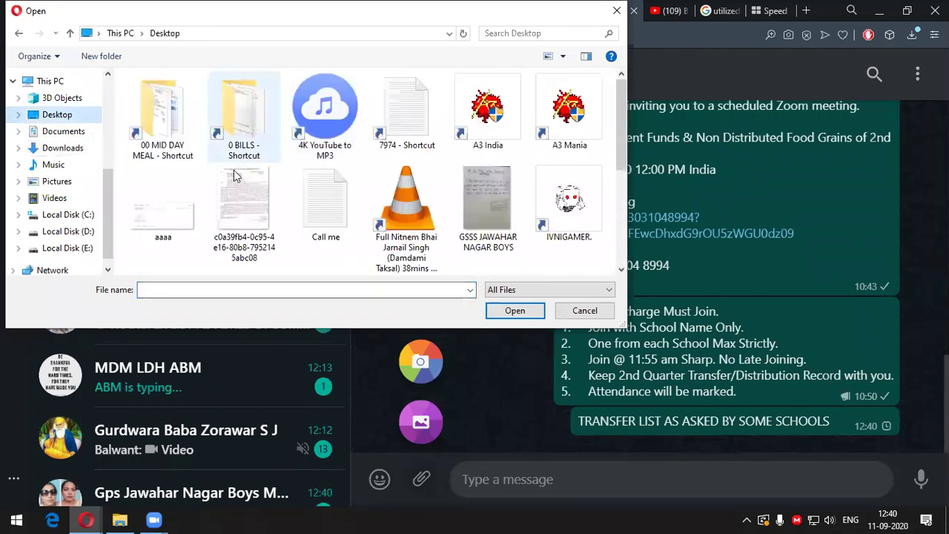
pyautogui.click(297, 226)
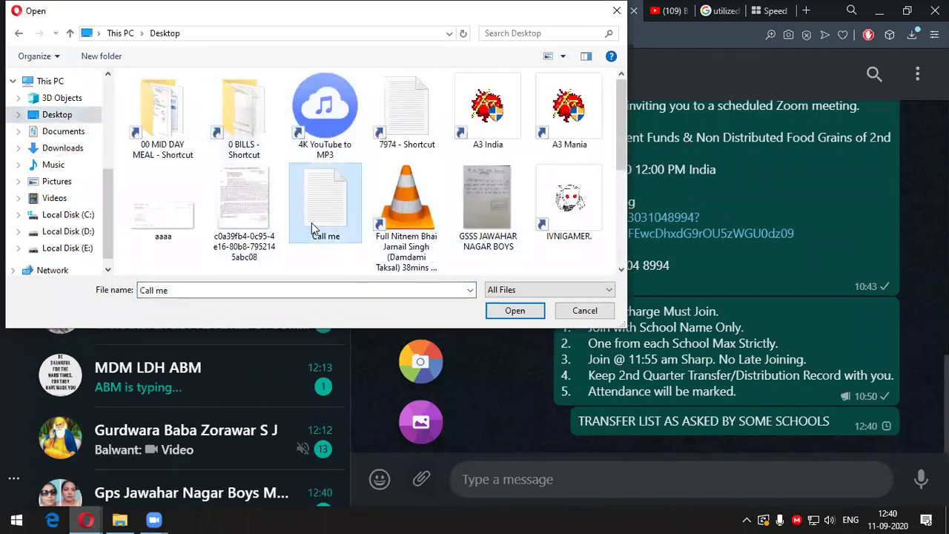
pyautogui.scroll(-3, 300, 230)
pyautogui.click(162, 233)
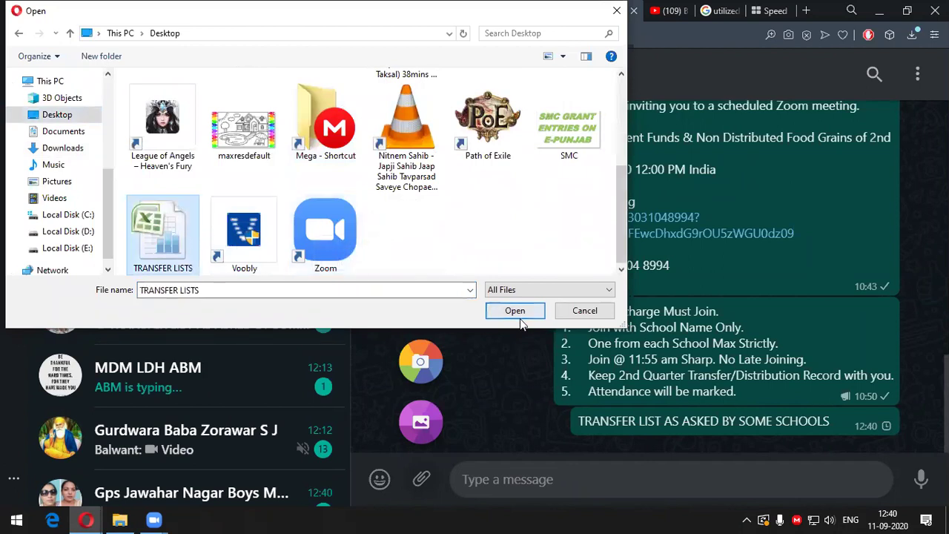
pyautogui.click(519, 313)
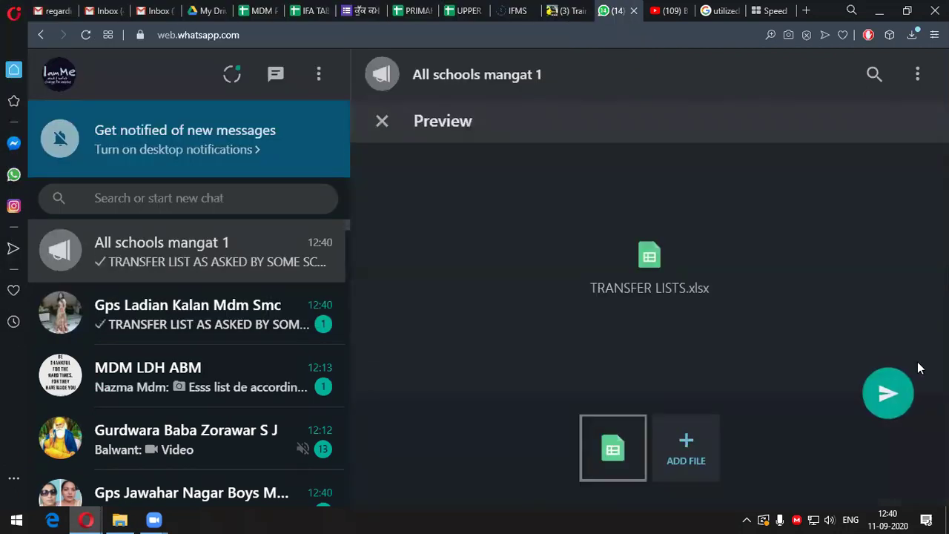
pyautogui.click(898, 394)
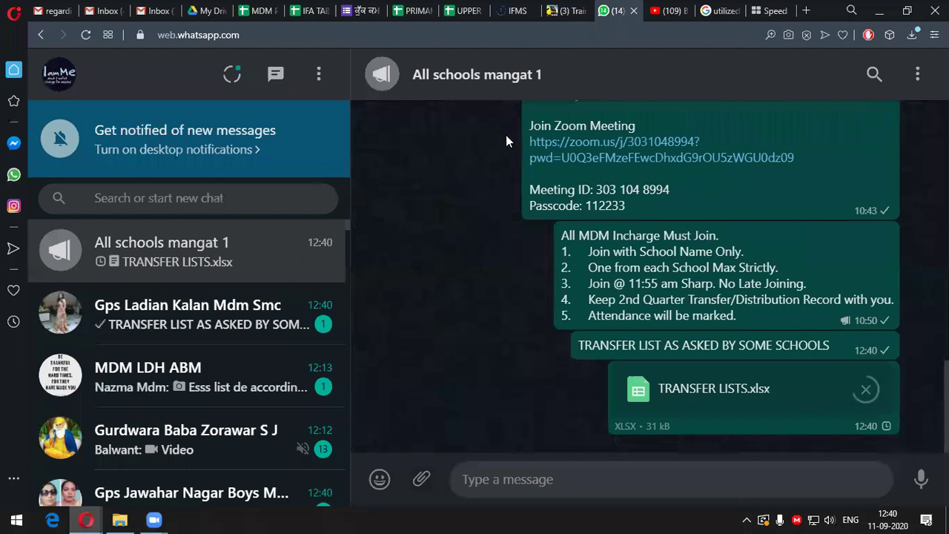
pyautogui.click(448, 12)
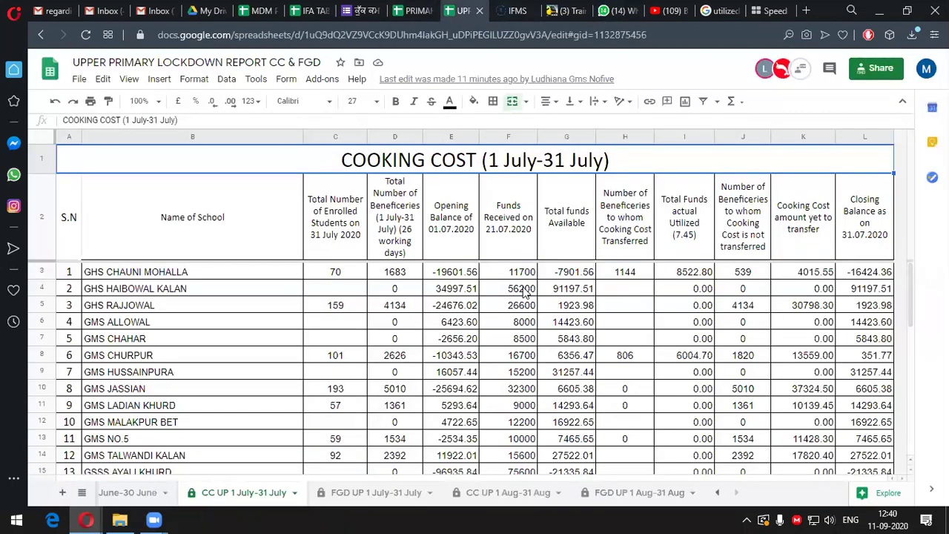
pyautogui.scroll(-2, 524, 291)
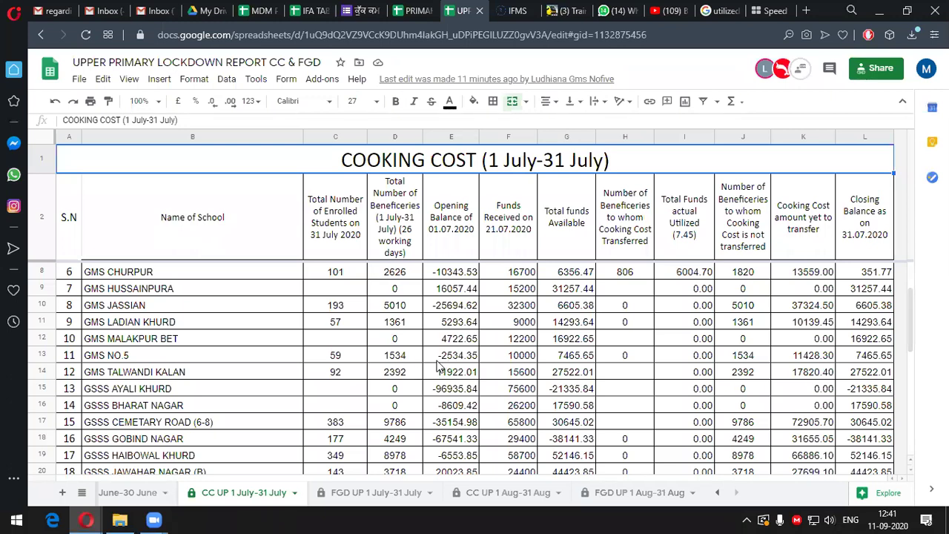
# Scroll through the COOKING COST closing balances, then switch to the IFA TABLET REPORT spreadsheet
pyautogui.scroll(-1, 241, 359)
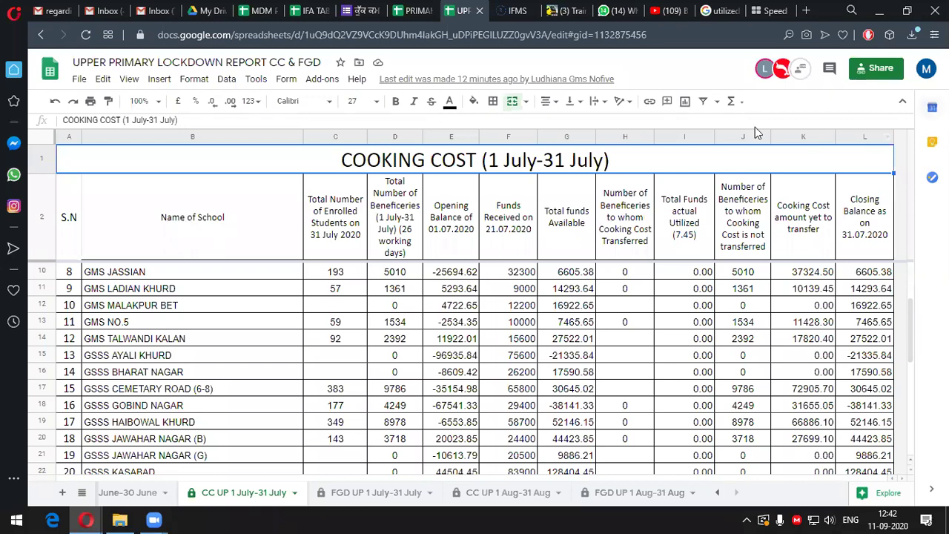
pyautogui.click(312, 11)
pyautogui.scroll(-5, 590, 267)
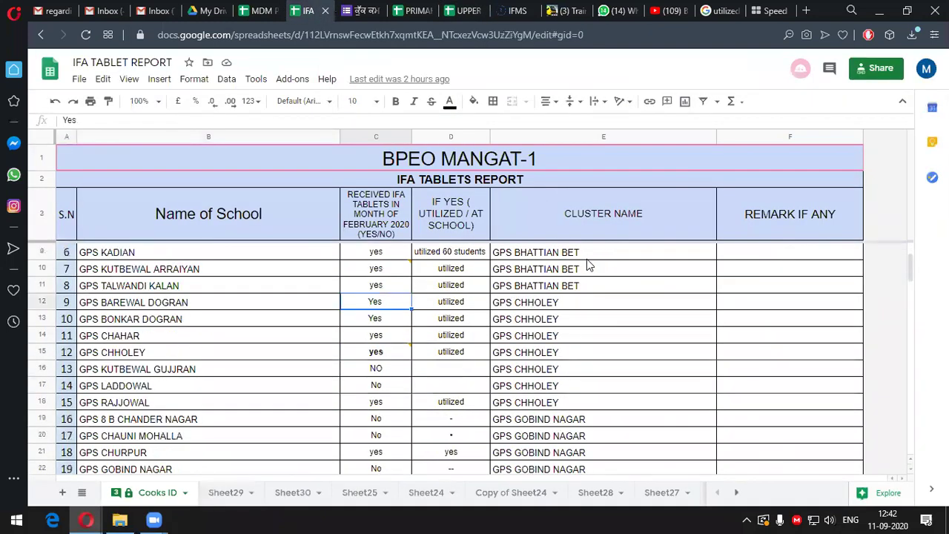
pyautogui.scroll(-1, 587, 289)
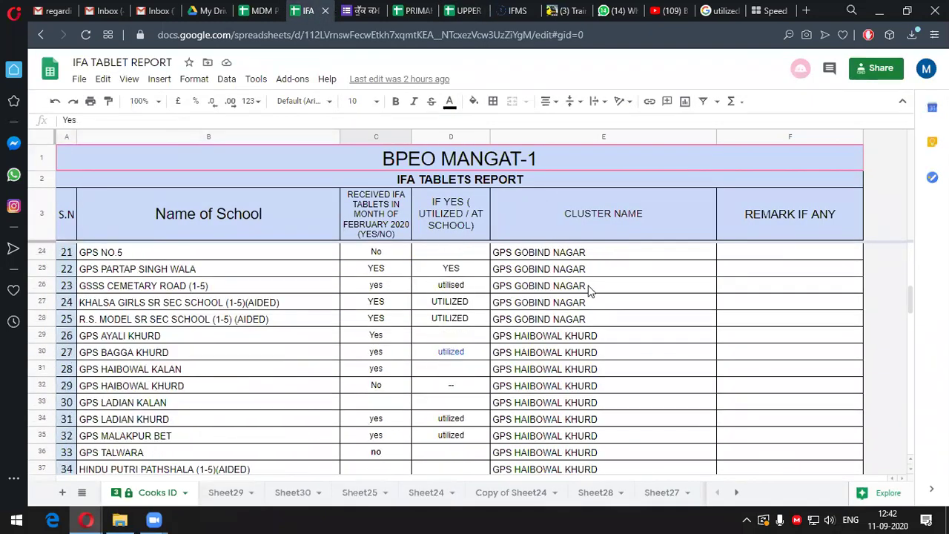
pyautogui.click(367, 406)
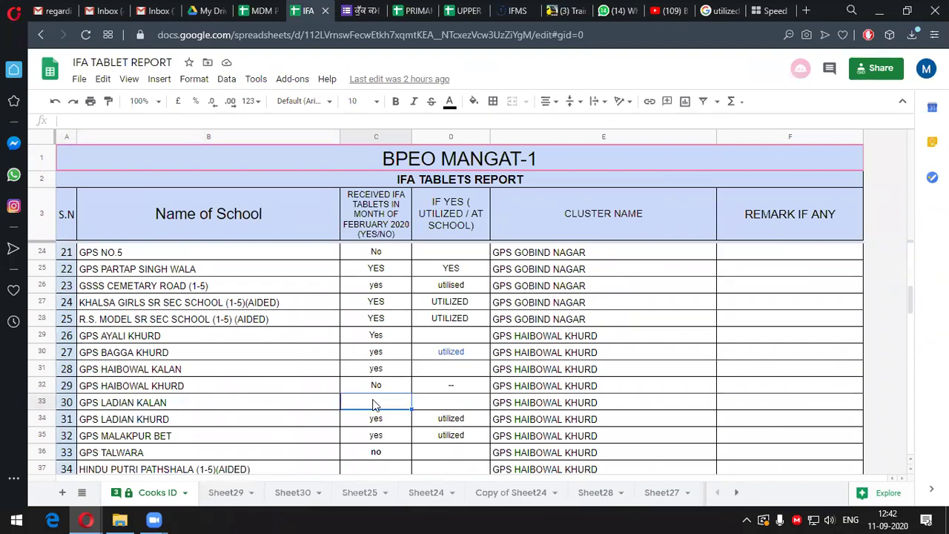
pyautogui.scroll(-2, 371, 404)
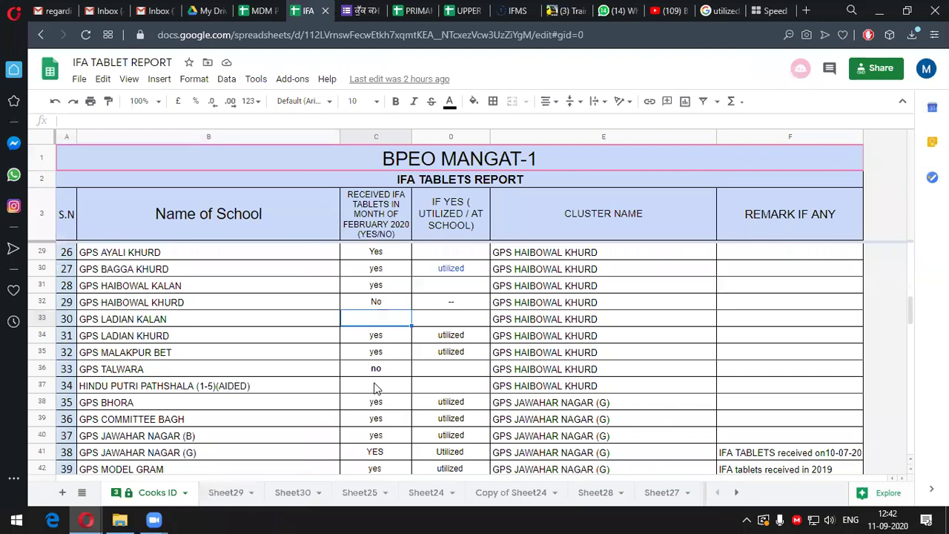
pyautogui.scroll(-4, 375, 386)
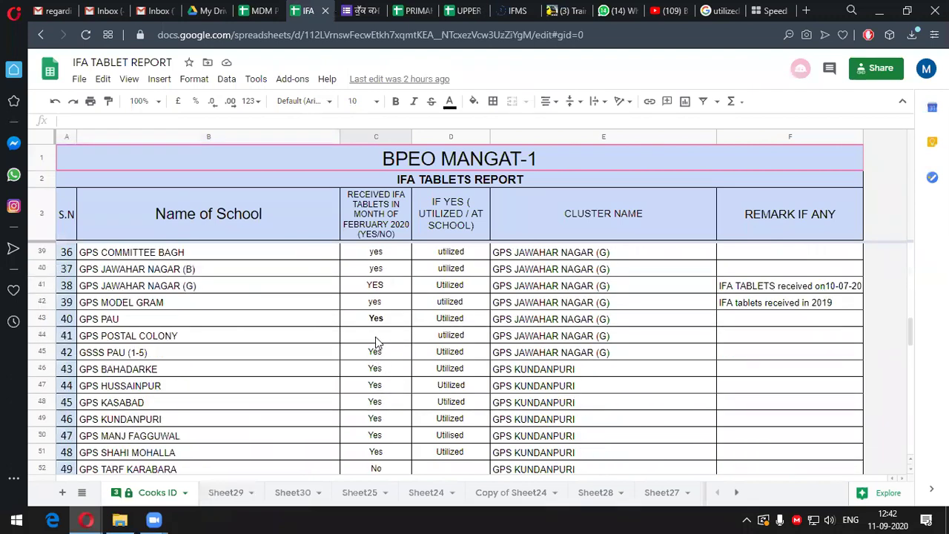
pyautogui.click(375, 336)
pyautogui.scroll(-3, 374, 341)
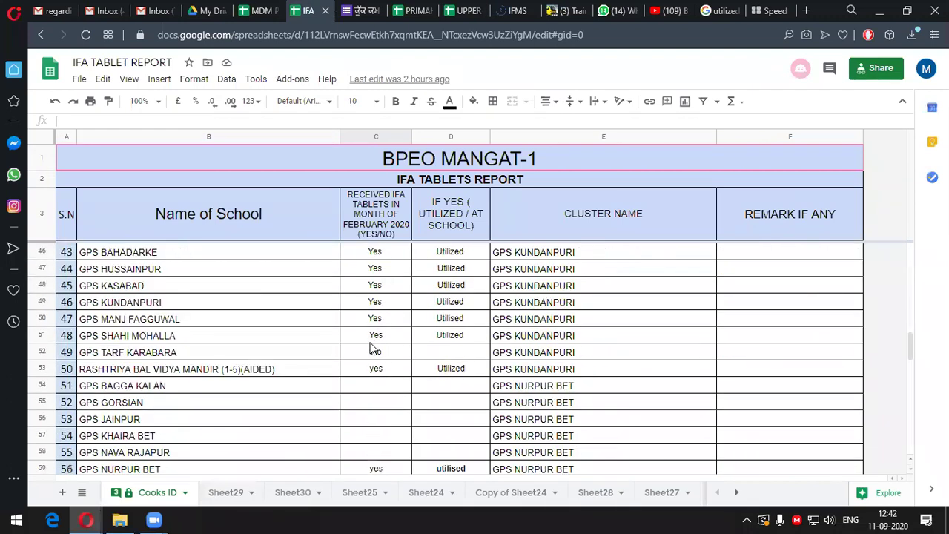
pyautogui.scroll(-1, 375, 352)
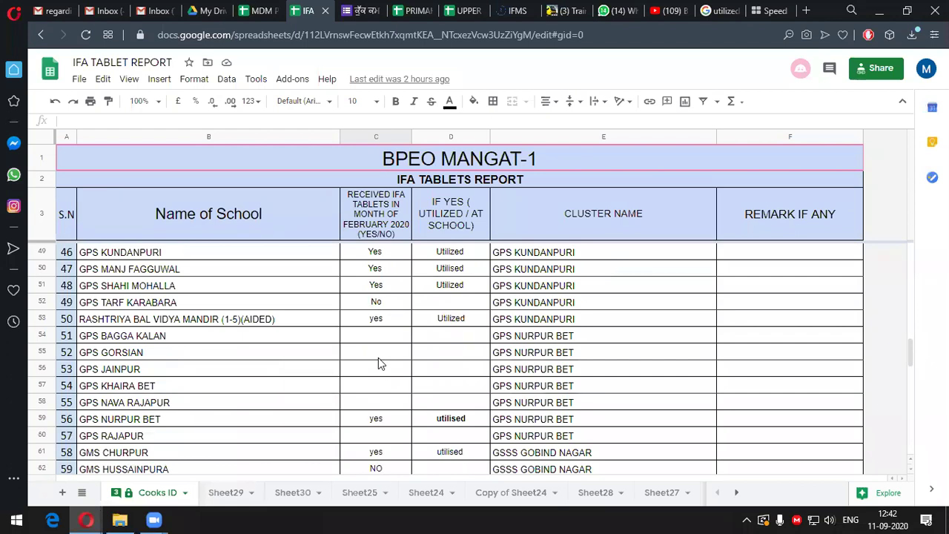
pyautogui.click(388, 436)
pyautogui.scroll(-1, 390, 426)
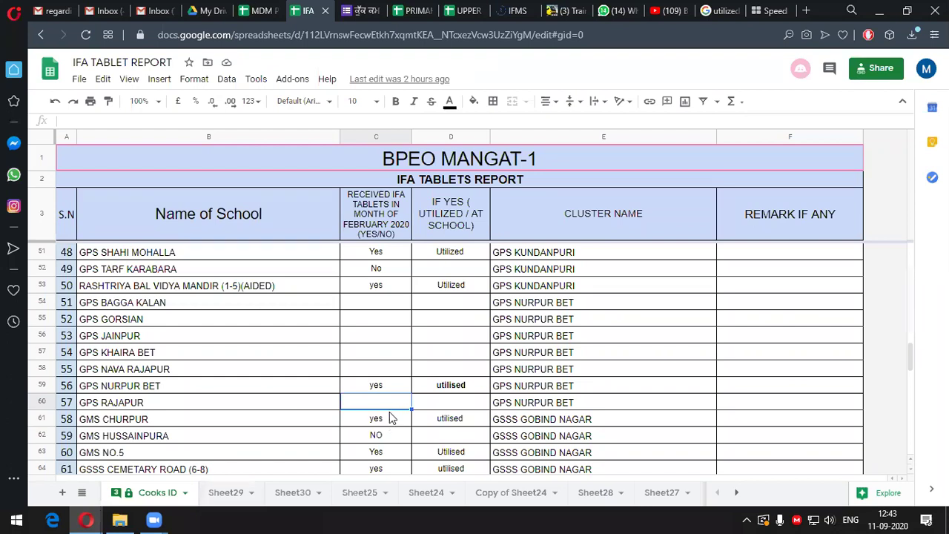
pyautogui.scroll(-3, 460, 346)
pyautogui.scroll(-12, 461, 346)
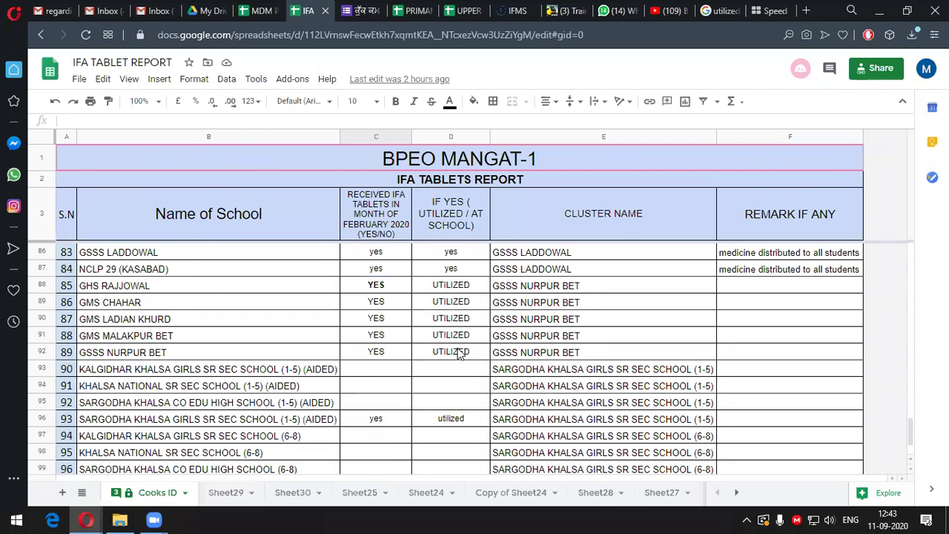
pyautogui.scroll(20, 461, 353)
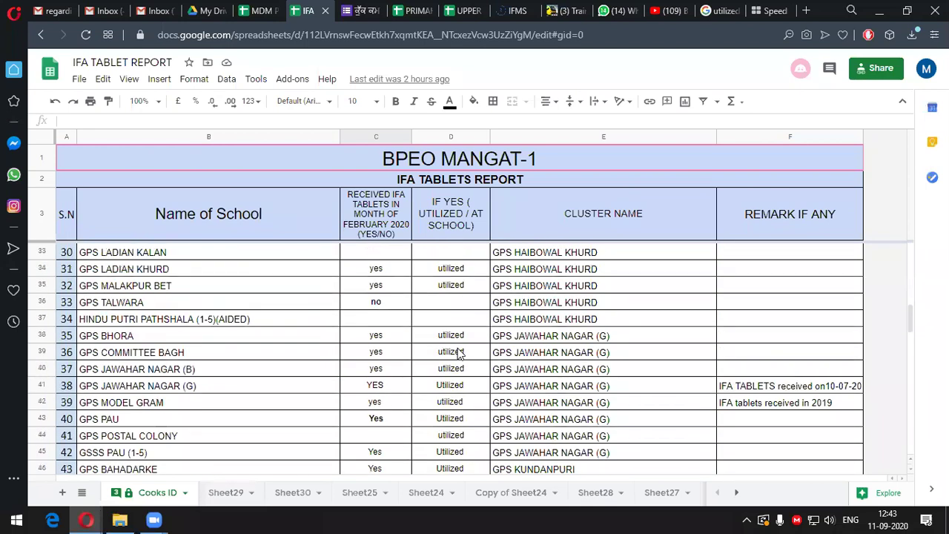
pyautogui.scroll(4, 458, 350)
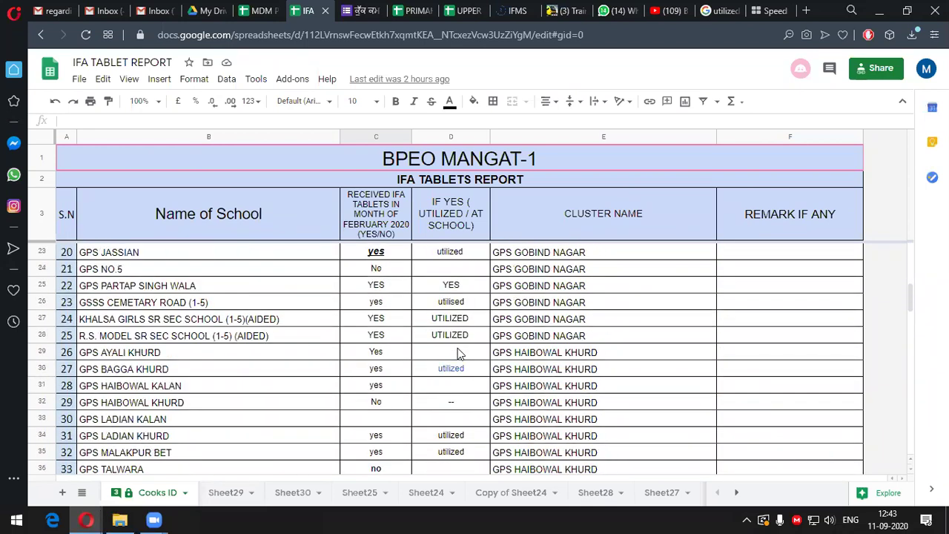
pyautogui.scroll(7, 457, 347)
pyautogui.scroll(-5, 457, 356)
pyautogui.scroll(5, 457, 366)
pyautogui.scroll(-10, 458, 366)
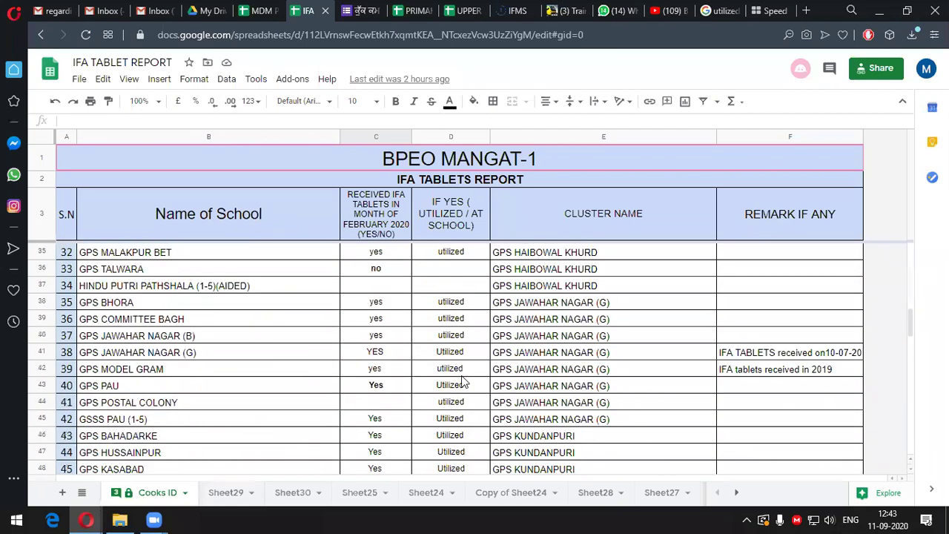
pyautogui.scroll(-3, 462, 382)
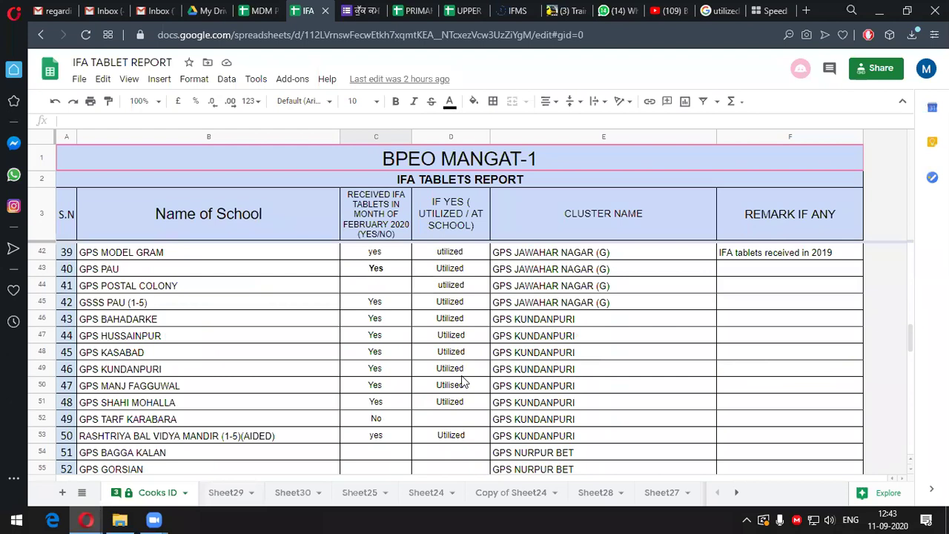
pyautogui.scroll(-2, 462, 381)
pyautogui.scroll(1, 463, 381)
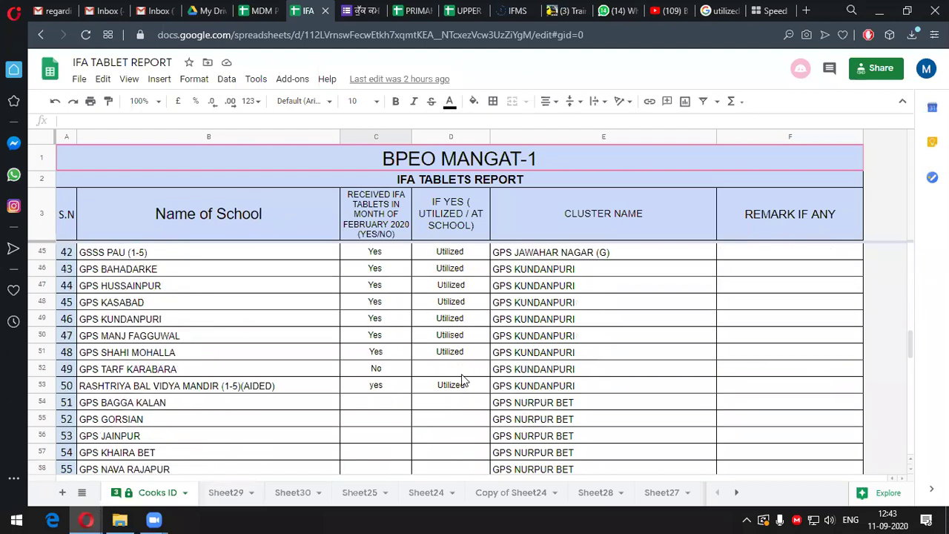
pyautogui.scroll(-13, 462, 380)
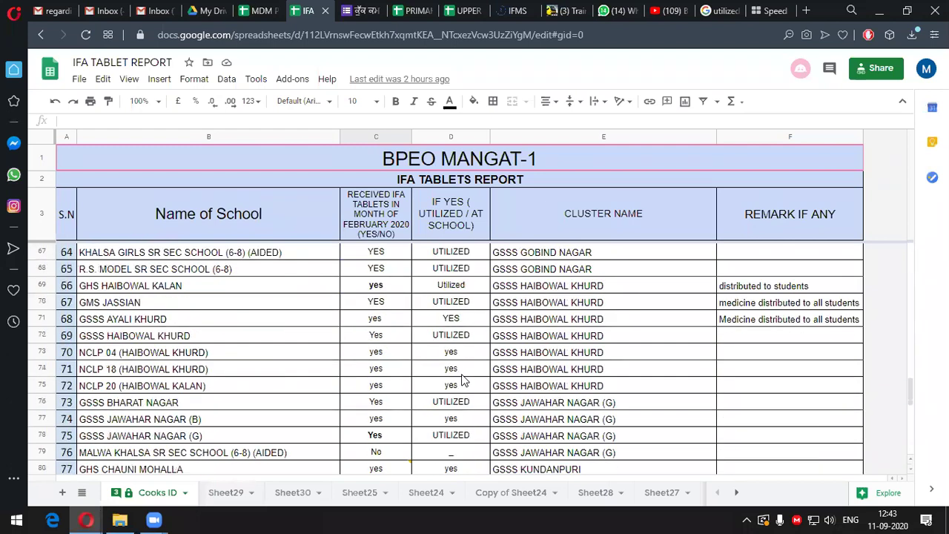
pyautogui.scroll(-2, 462, 380)
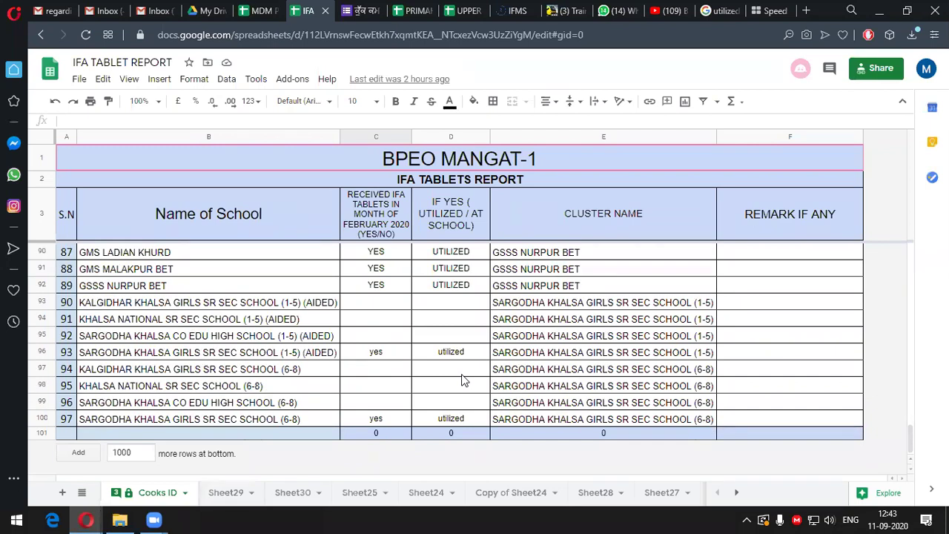
pyautogui.scroll(1, 463, 380)
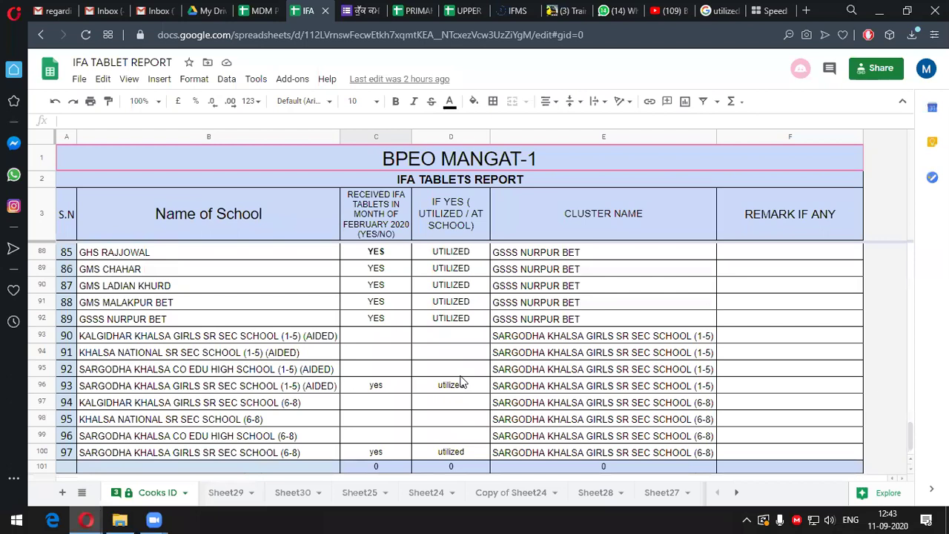
pyautogui.click(67, 456)
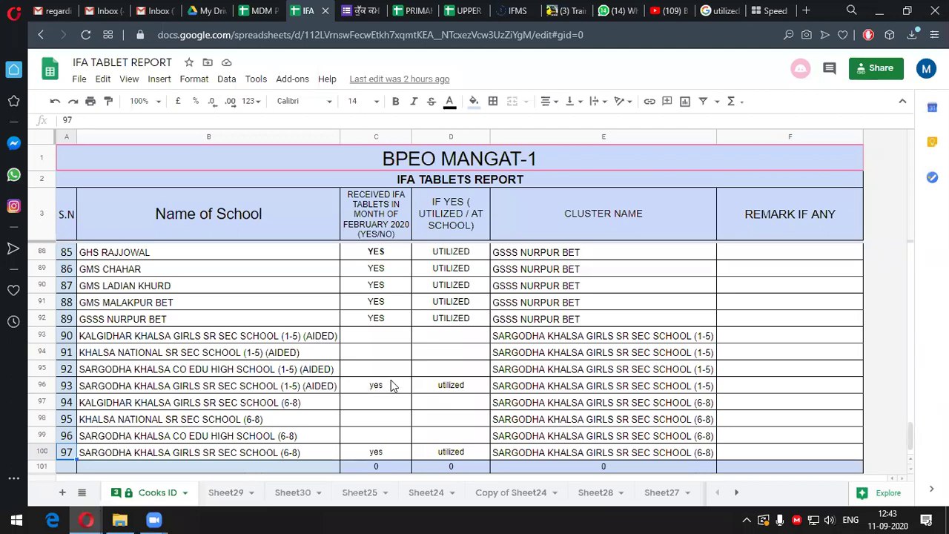
pyautogui.scroll(10, 454, 369)
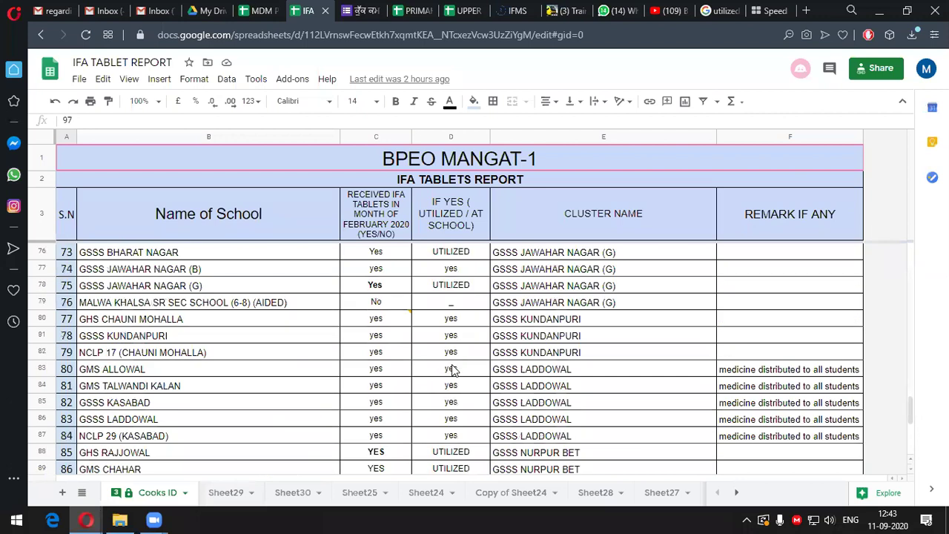
pyautogui.scroll(12, 453, 370)
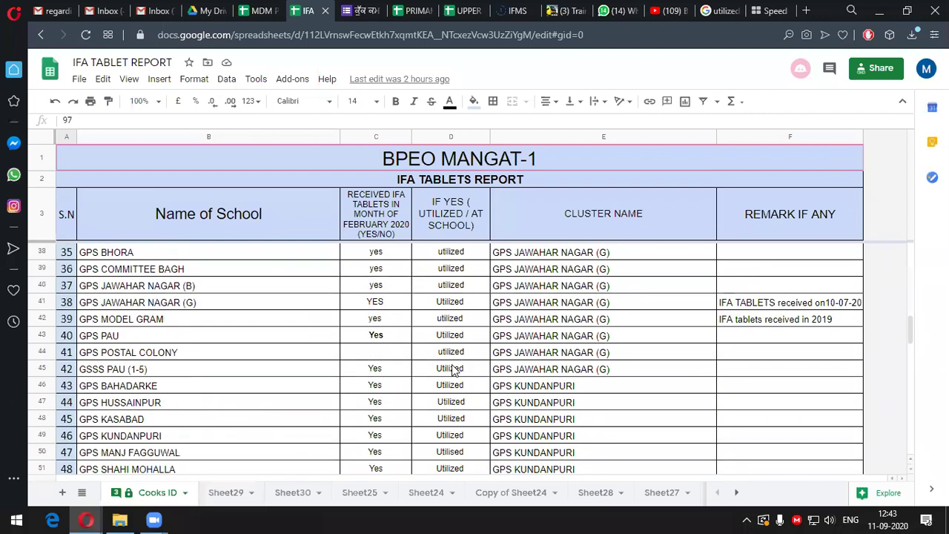
pyautogui.scroll(1, 454, 370)
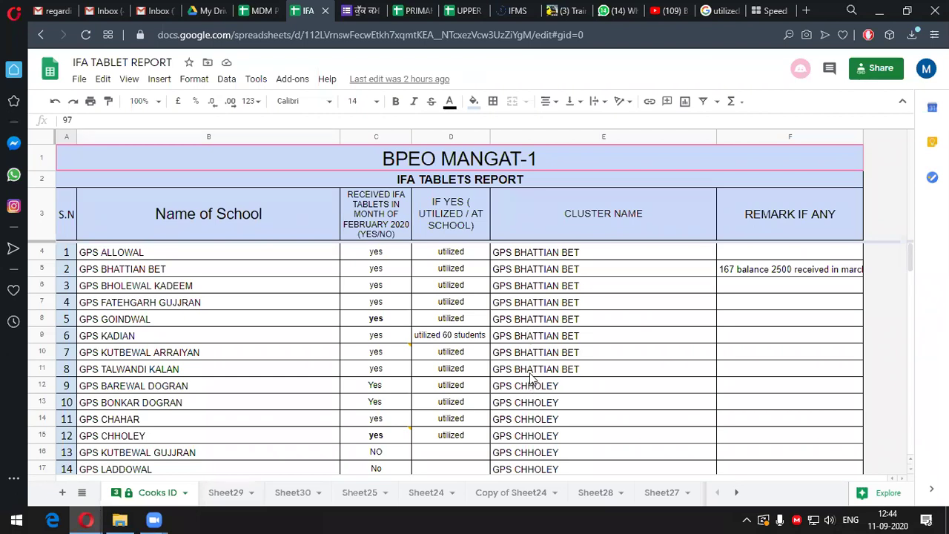
pyautogui.scroll(-6, 464, 348)
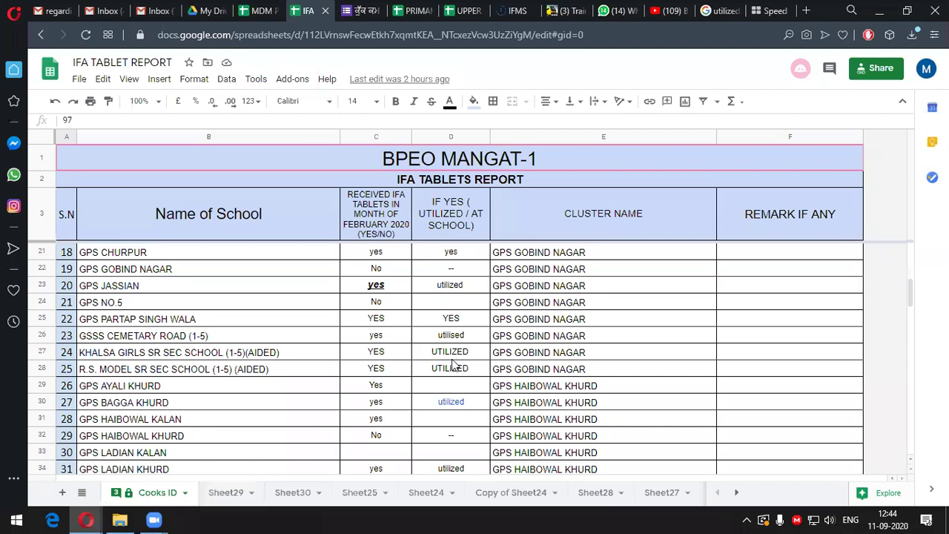
pyautogui.scroll(-5, 391, 435)
pyautogui.scroll(-5, 392, 436)
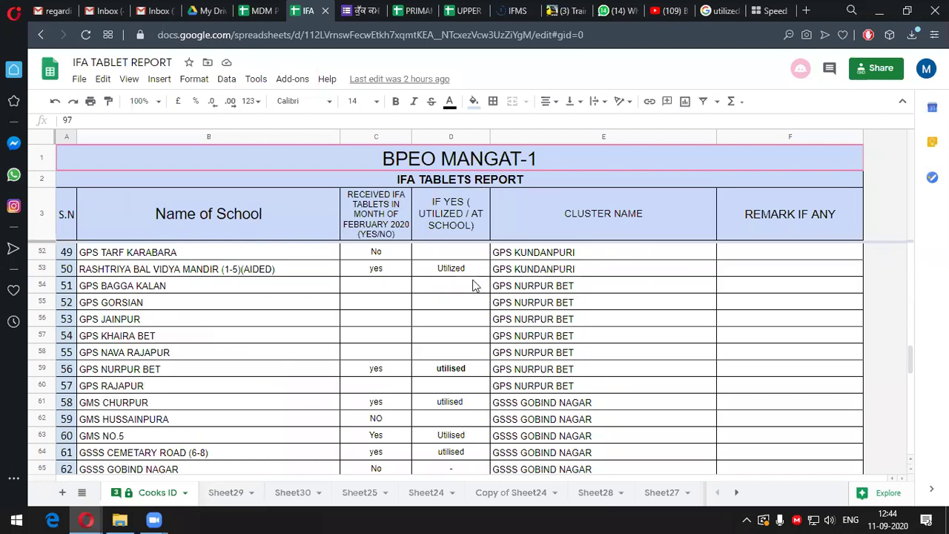
pyautogui.scroll(-3, 445, 327)
pyautogui.scroll(-5, 449, 326)
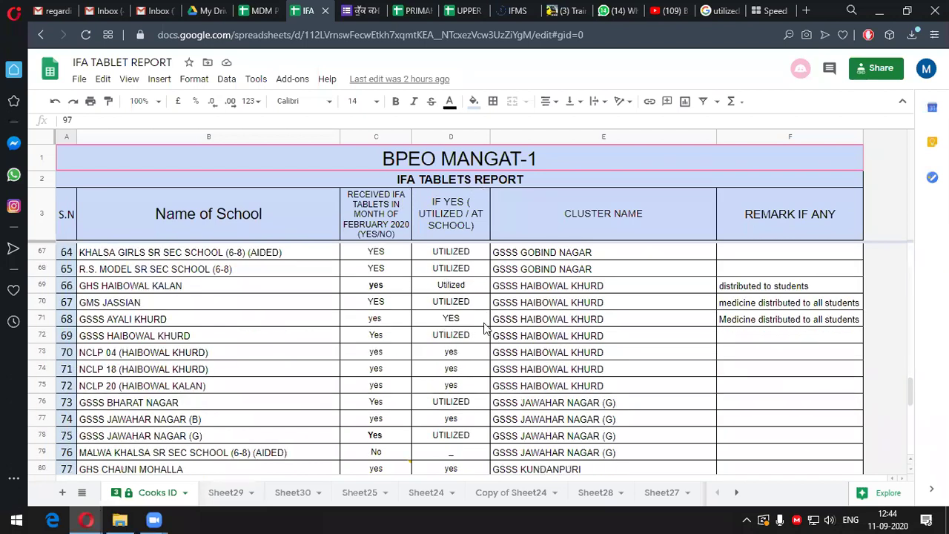
pyautogui.scroll(5, 483, 332)
pyautogui.scroll(15, 482, 333)
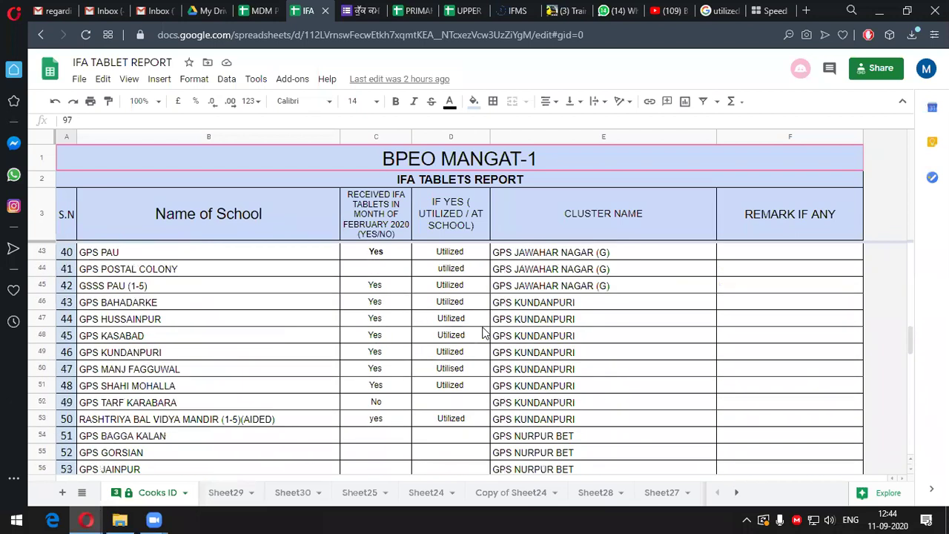
pyautogui.scroll(-2, 483, 332)
pyautogui.scroll(2, 482, 335)
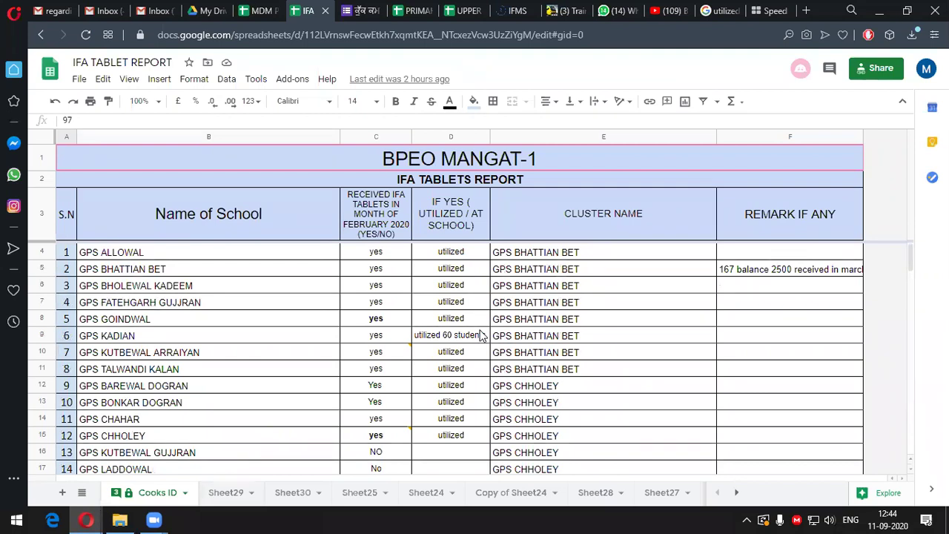
pyautogui.scroll(-3, 478, 338)
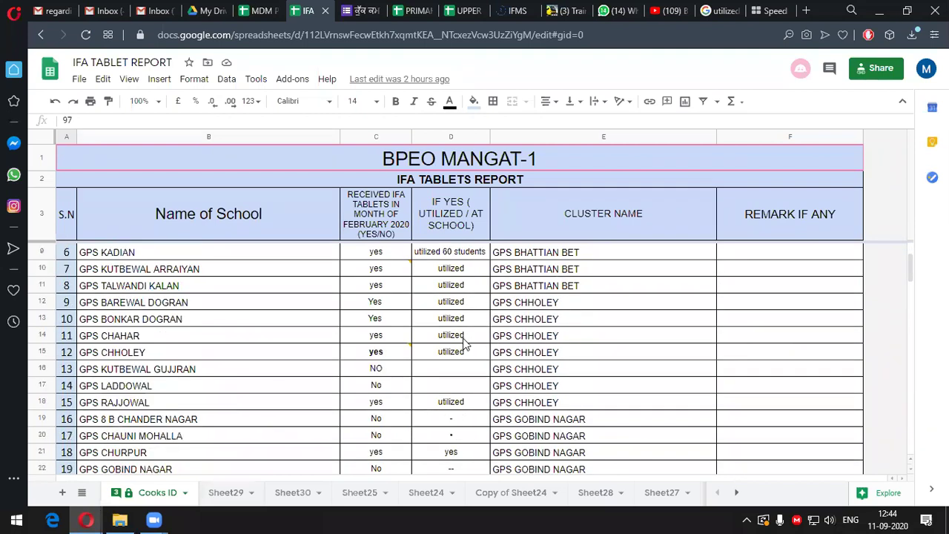
pyautogui.scroll(-2, 464, 343)
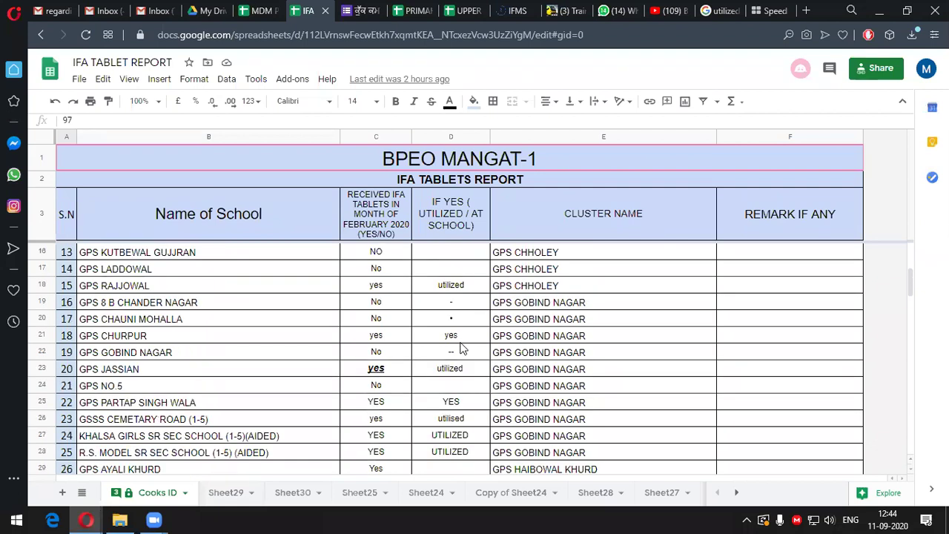
pyautogui.click(397, 340)
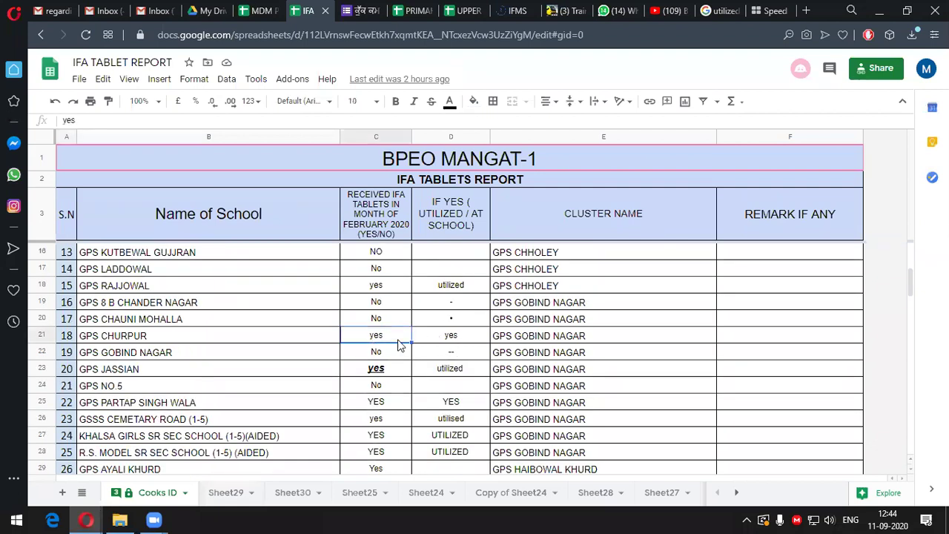
pyautogui.click(460, 338)
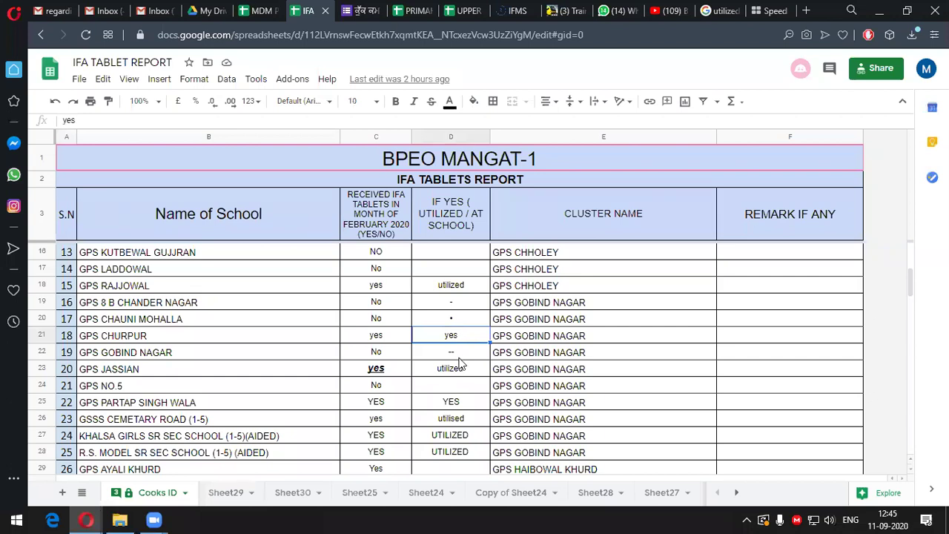
pyautogui.scroll(-1, 459, 363)
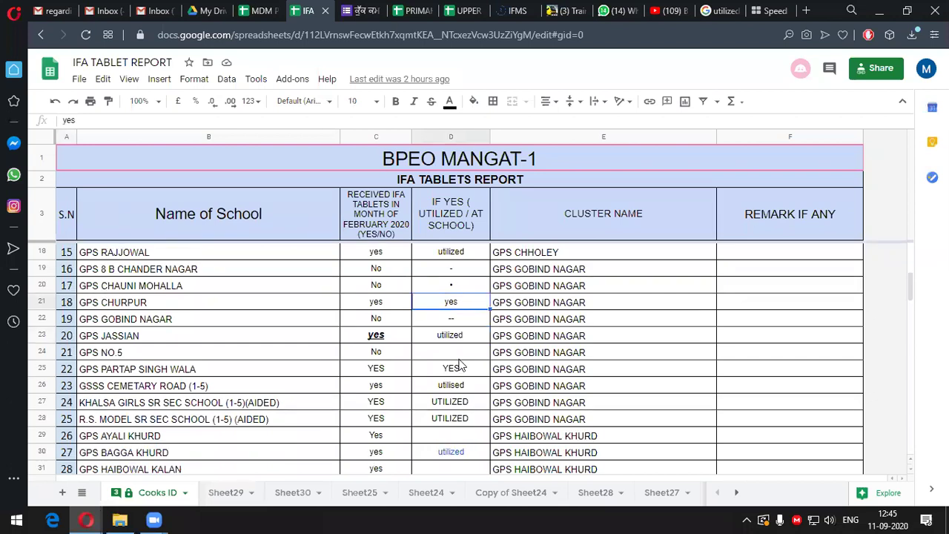
pyautogui.scroll(-1, 459, 363)
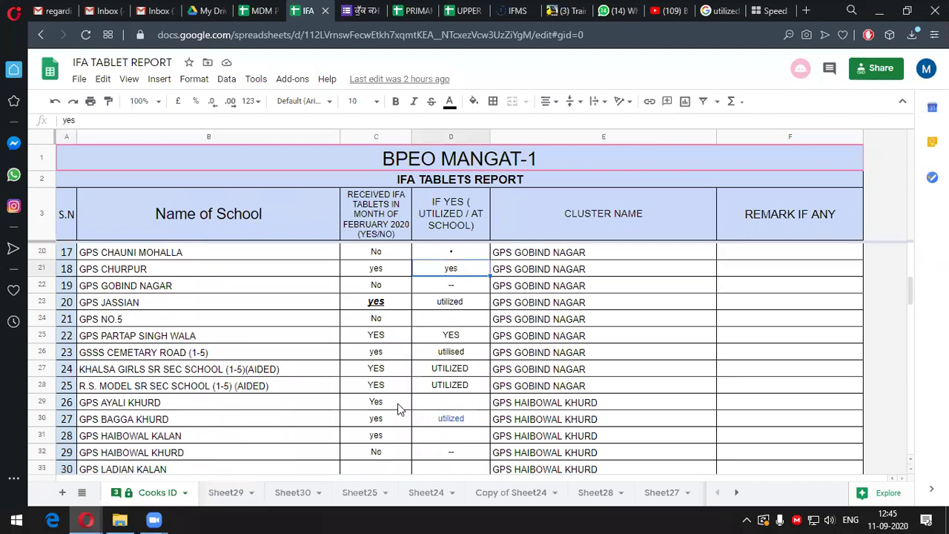
pyautogui.scroll(-15, 398, 409)
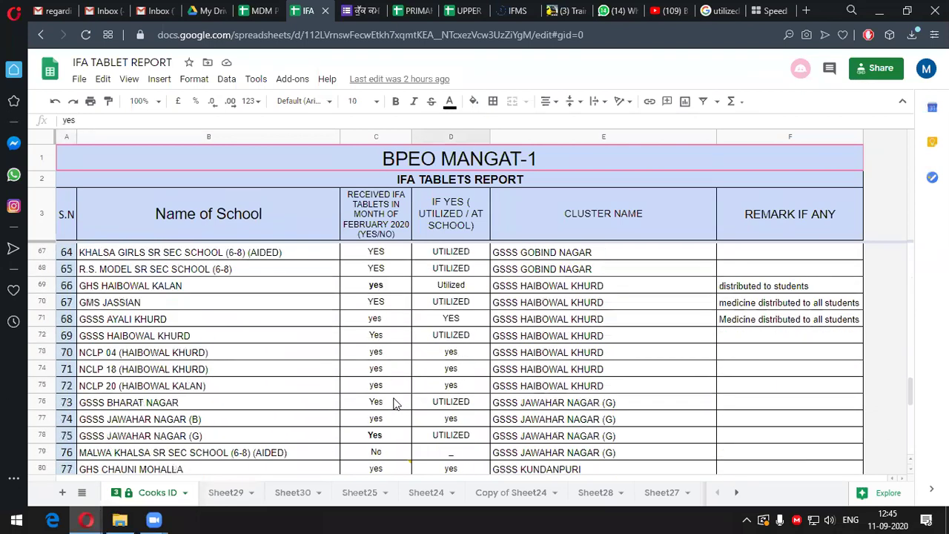
pyautogui.scroll(-2, 345, 401)
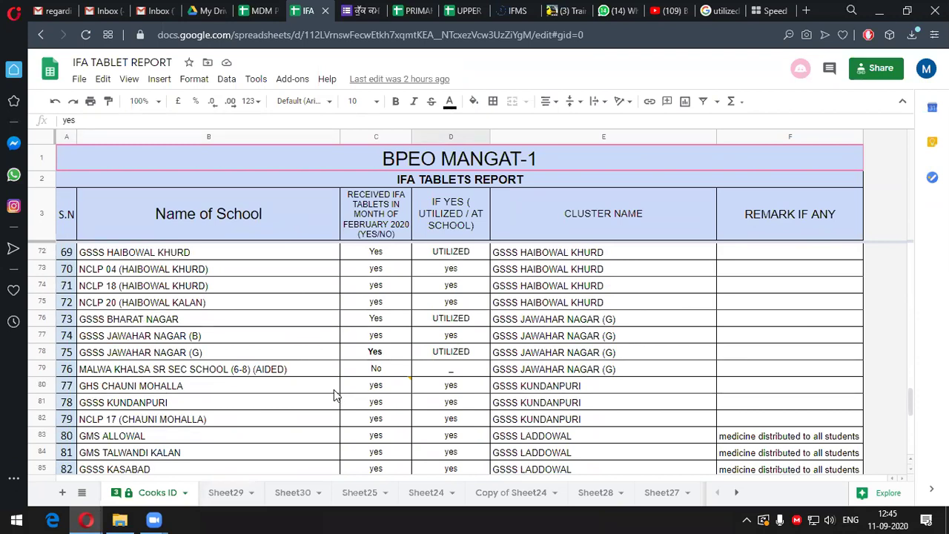
pyautogui.scroll(-2, 334, 395)
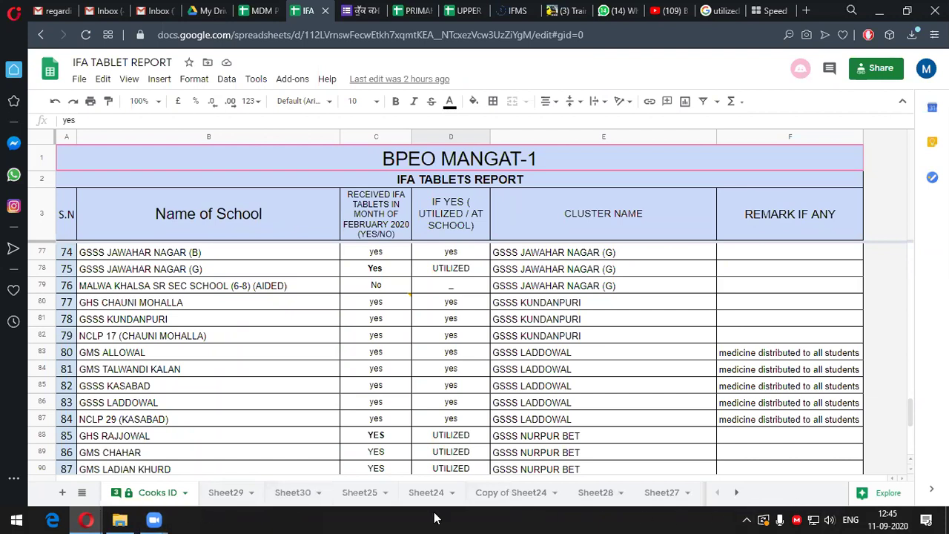
# Look through Sheet30 and Sheet24, return to the IFA tablets report sheet, then switch browser tabs
pyautogui.click(295, 497)
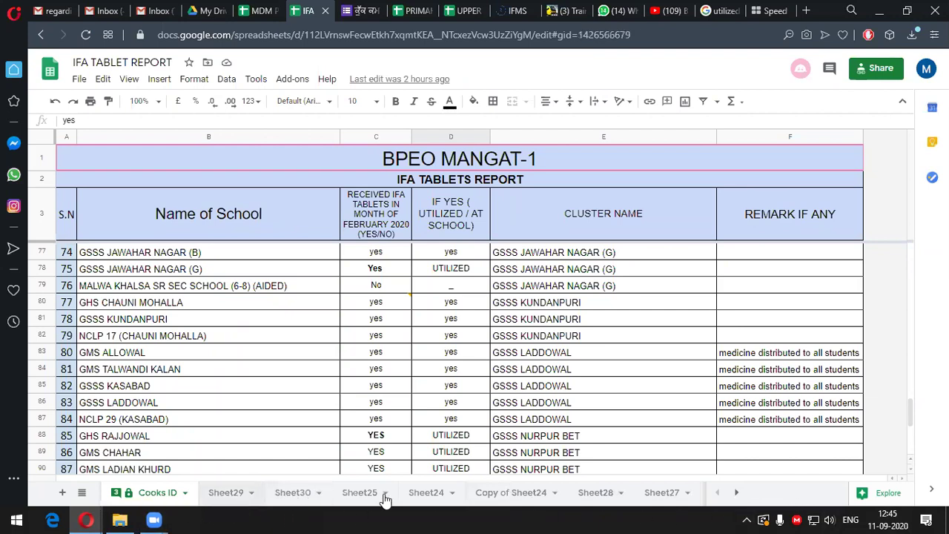
pyautogui.hotkey('ctrl', 'shift', 'pagedown')
pyautogui.hotkey('ctrl', 'shift', 'pagedown')
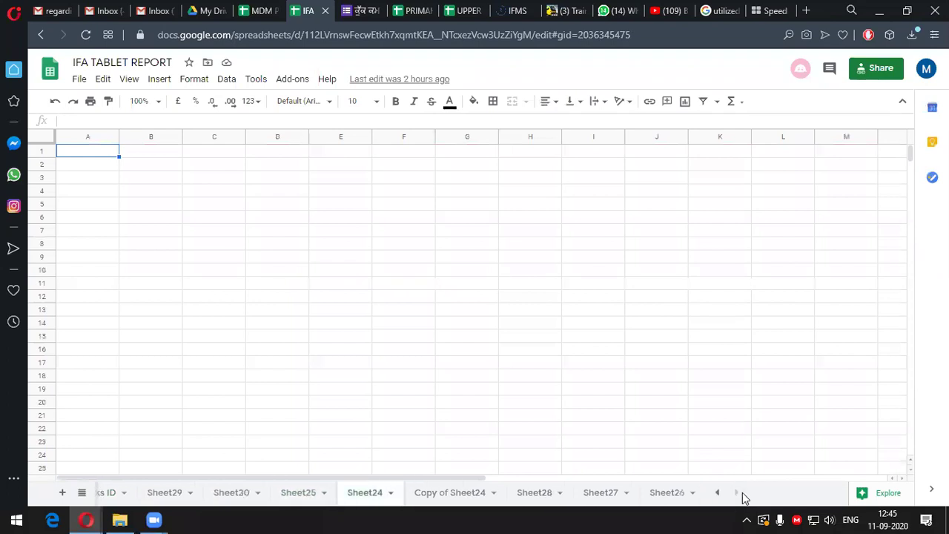
pyautogui.click(717, 495)
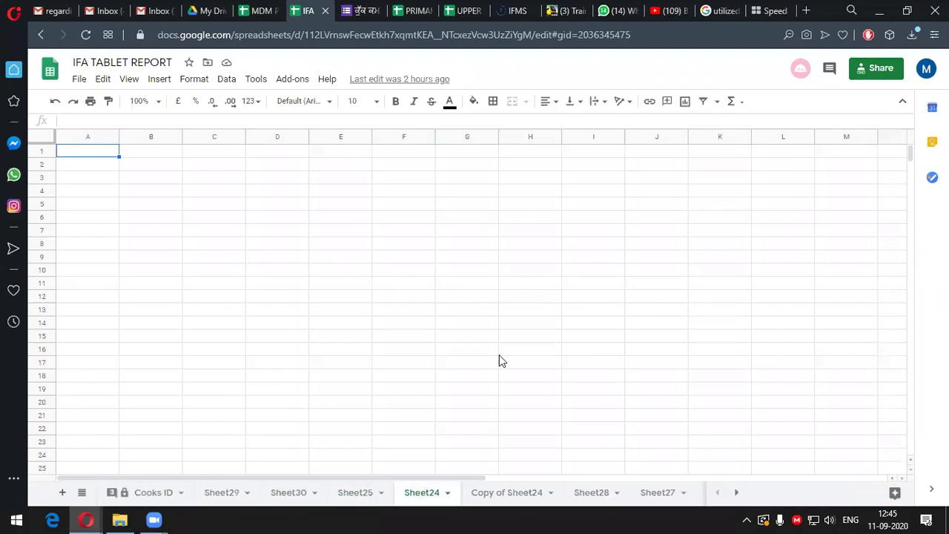
pyautogui.click(153, 491)
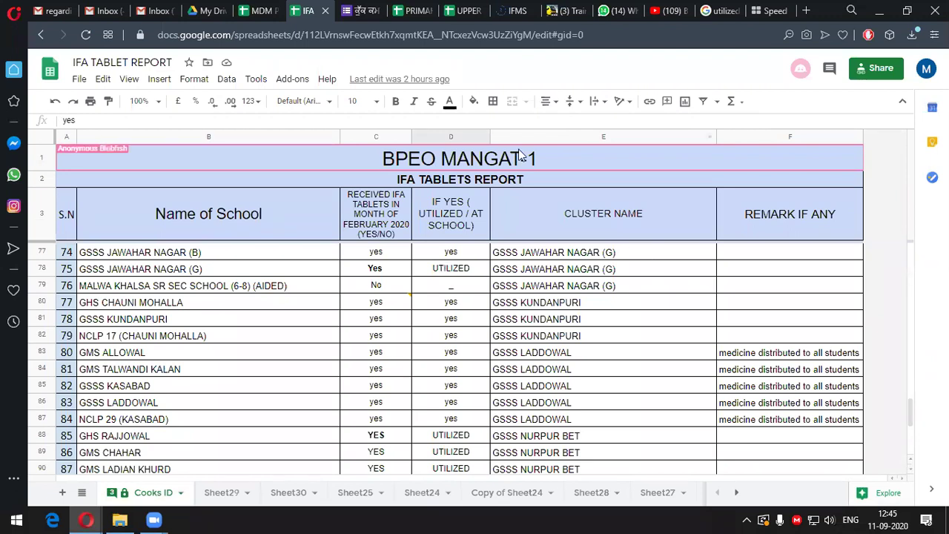
pyautogui.hotkey('ctrl', 'Tab')
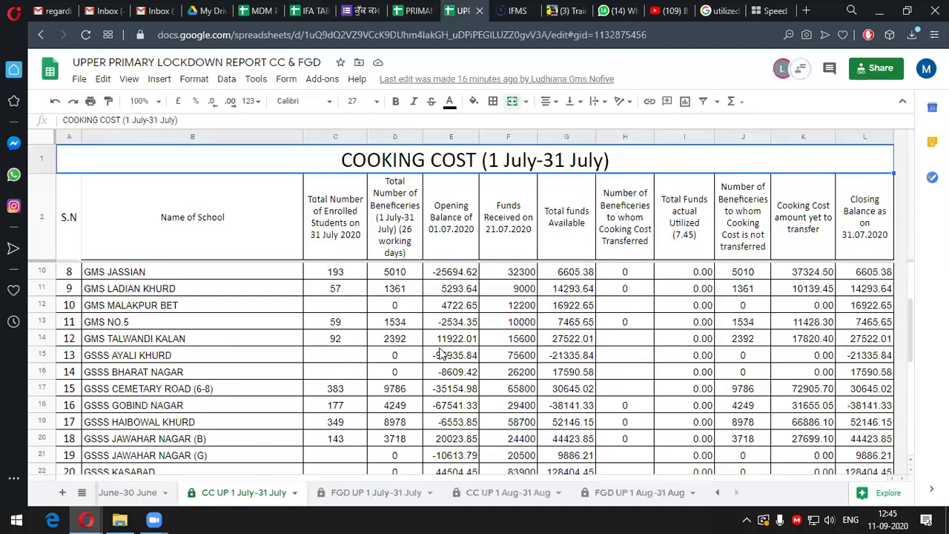
pyautogui.scroll(-1, 441, 354)
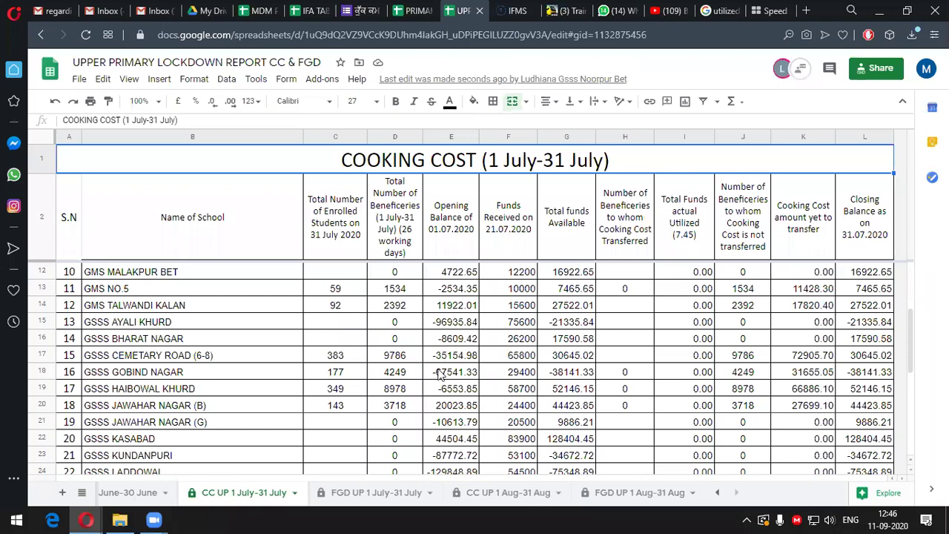
pyautogui.scroll(-3, 395, 409)
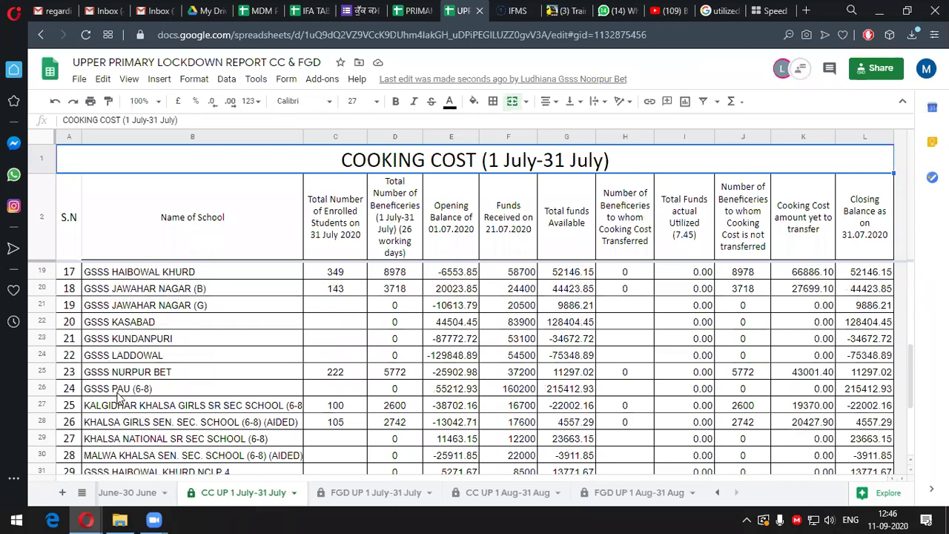
pyautogui.scroll(-4, 349, 404)
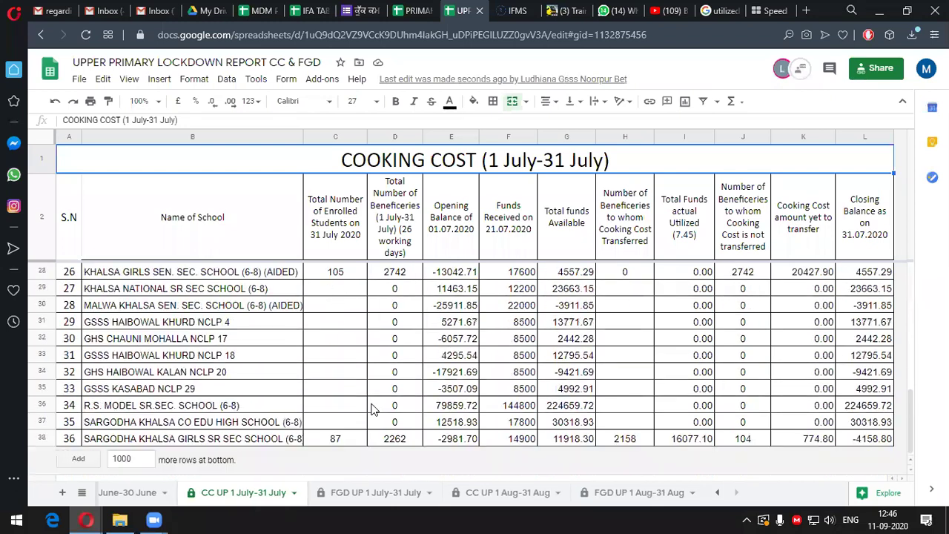
pyautogui.scroll(1, 373, 410)
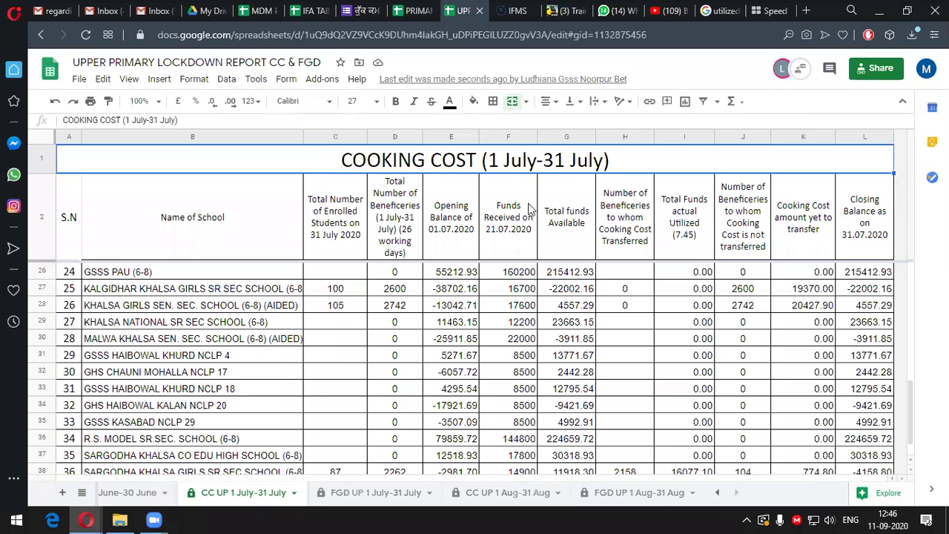
pyautogui.scroll(-1, 517, 345)
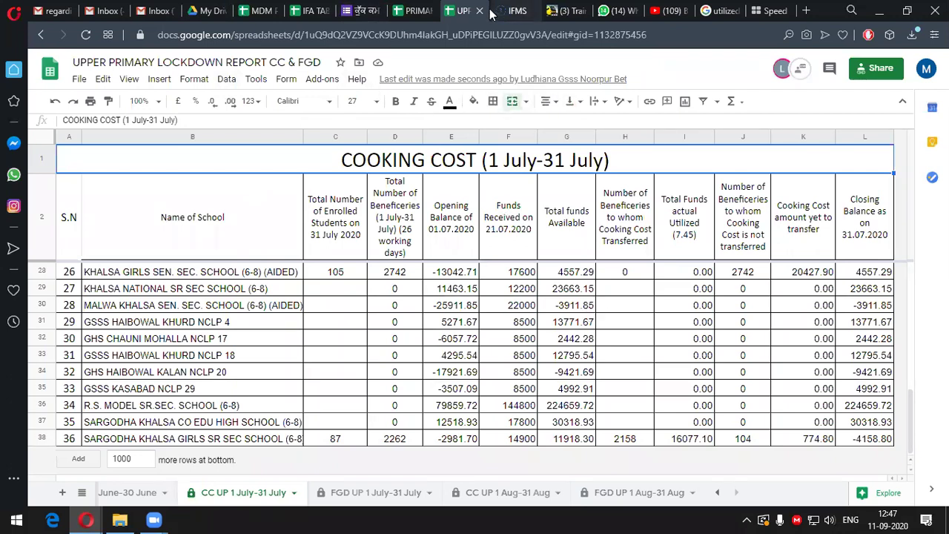
pyautogui.click(626, 14)
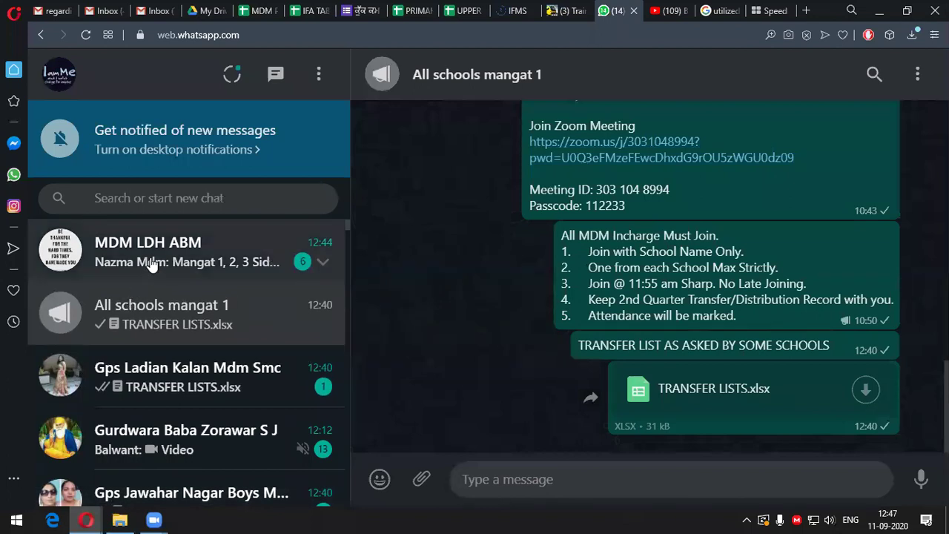
pyautogui.click(152, 267)
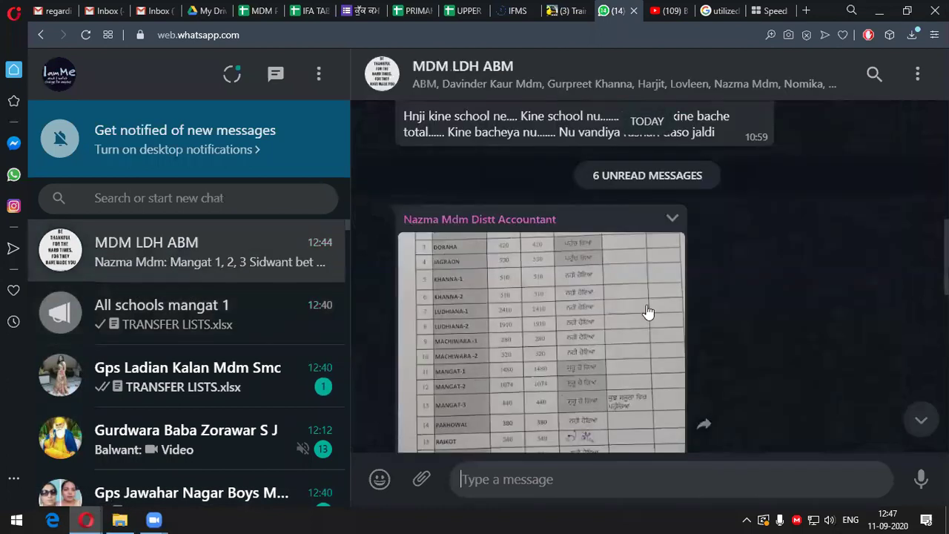
pyautogui.scroll(2, 647, 311)
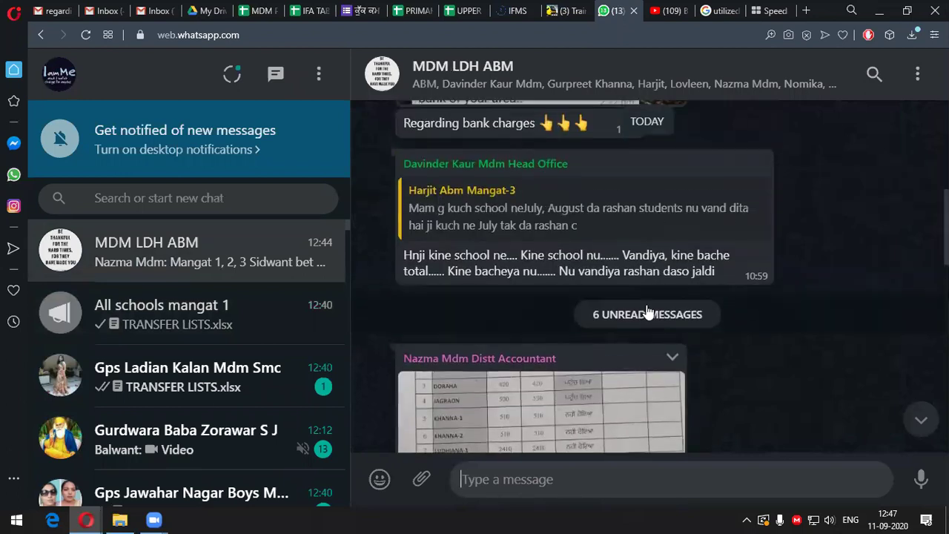
pyautogui.scroll(4, 646, 312)
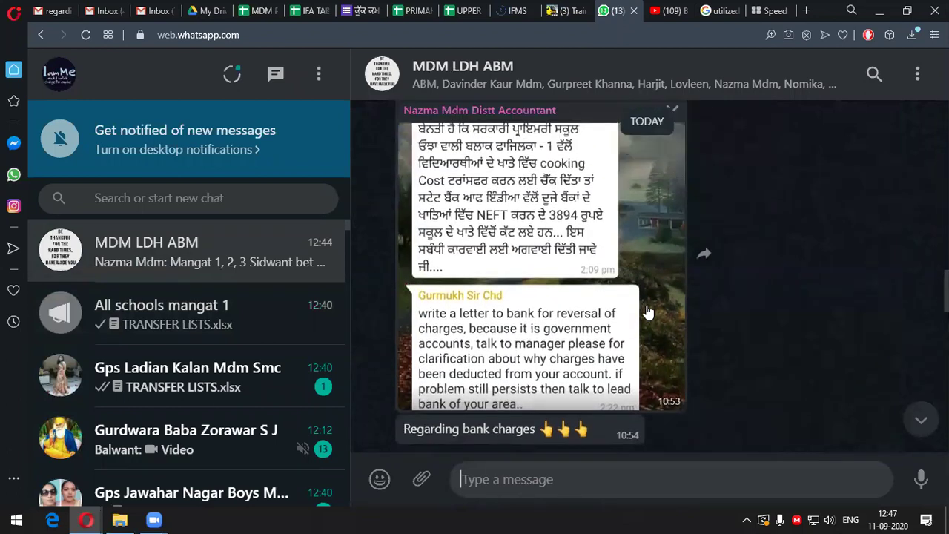
pyautogui.click(878, 18)
pyautogui.moveTo(88, 519)
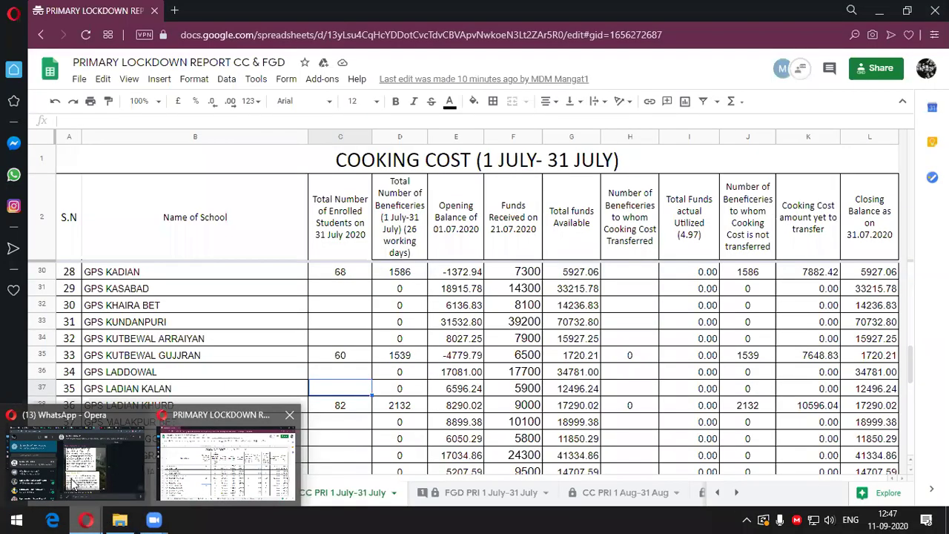
pyautogui.click(74, 467)
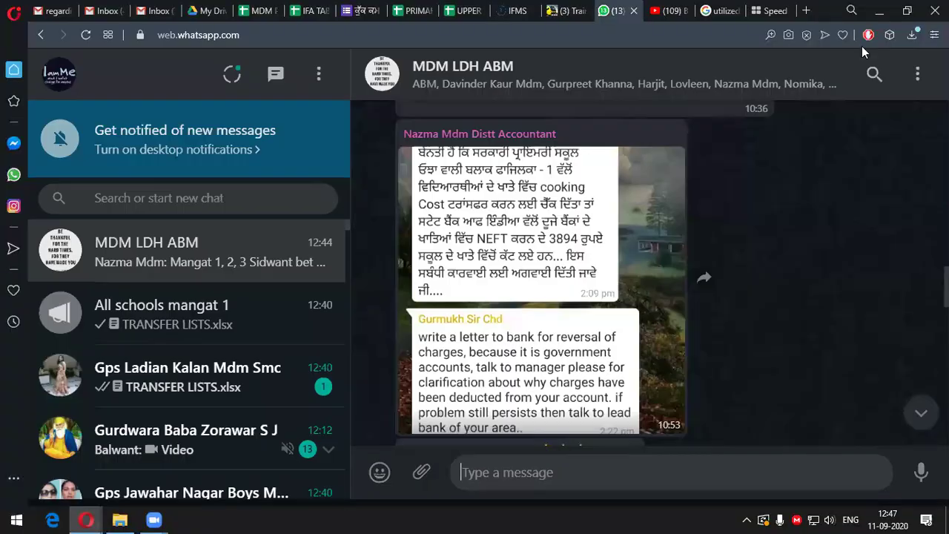
pyautogui.click(906, 11)
# Drag the chat screenshot onto the desktop and zoom in to read the bank-charges message and reply
pyautogui.moveTo(585, 301); pyautogui.dragTo(833, 383)
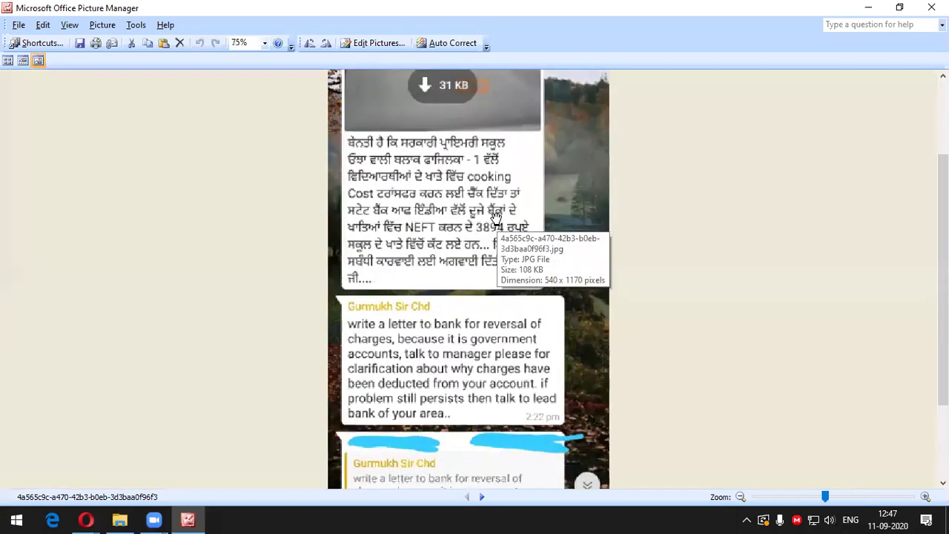
pyautogui.scroll(3, 496, 217)
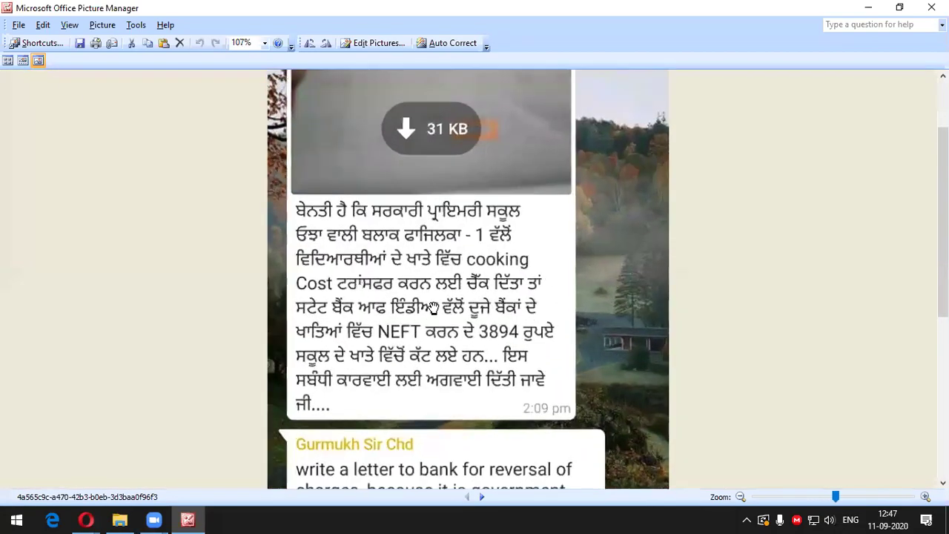
pyautogui.scroll(4, 433, 308)
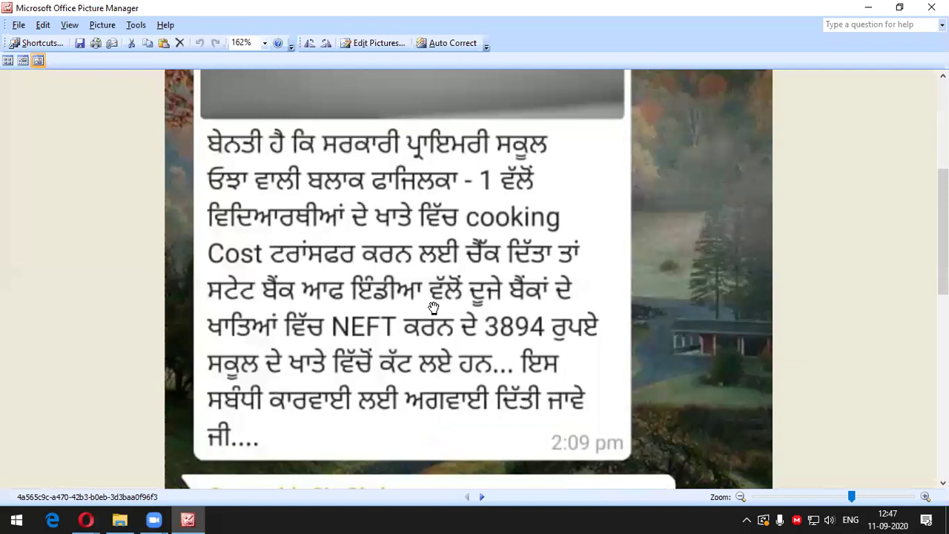
pyautogui.scroll(1, 433, 307)
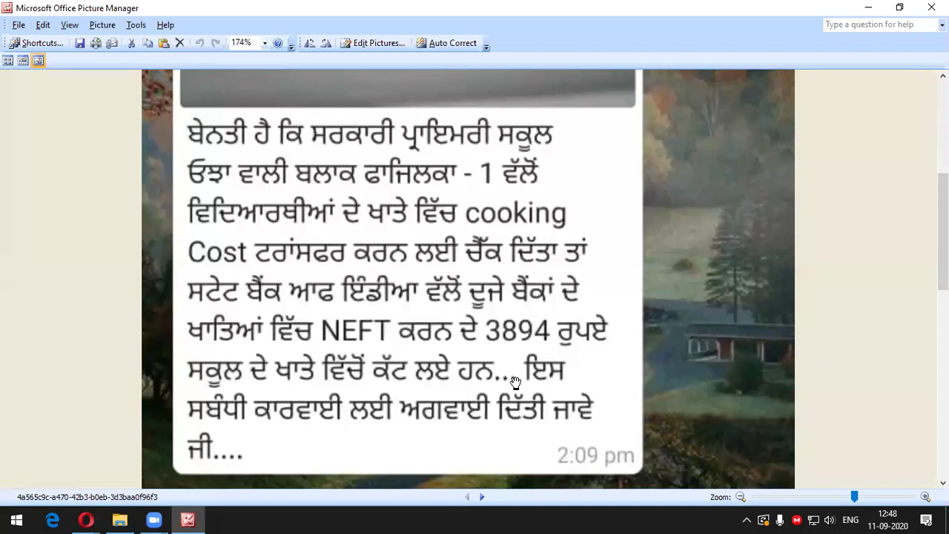
pyautogui.scroll(-5, 521, 439)
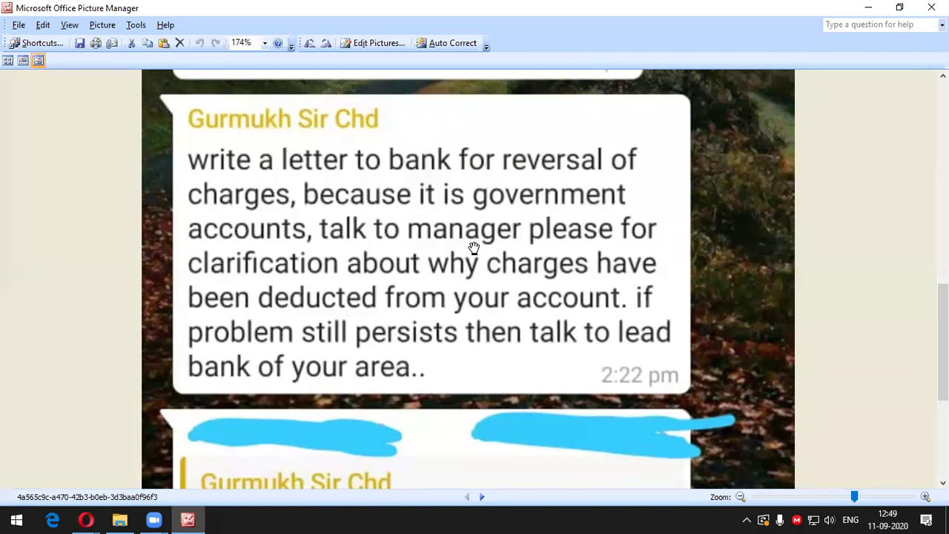
pyautogui.scroll(-3, 533, 267)
pyautogui.scroll(4, 541, 274)
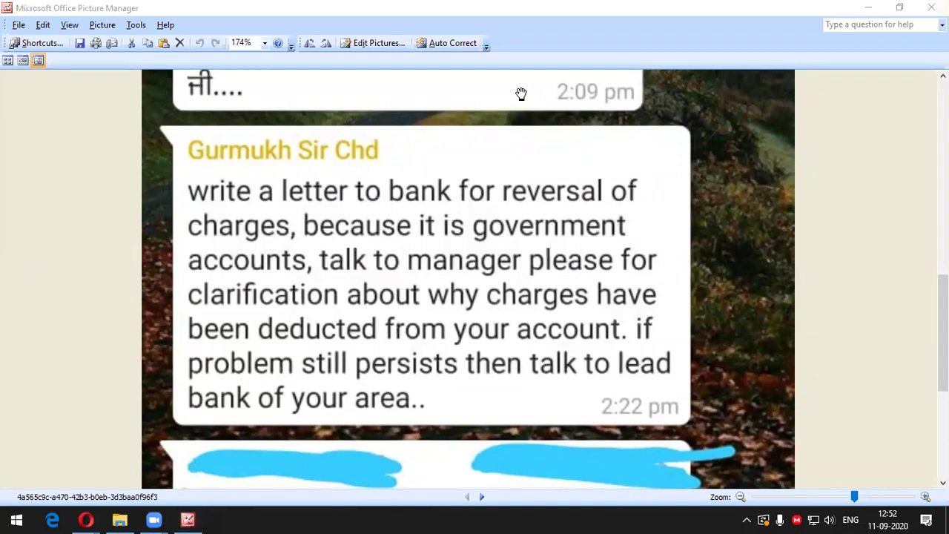
# Check the meeting's screen-sharing controls and minimize the picture viewer
pyautogui.click(158, 519)
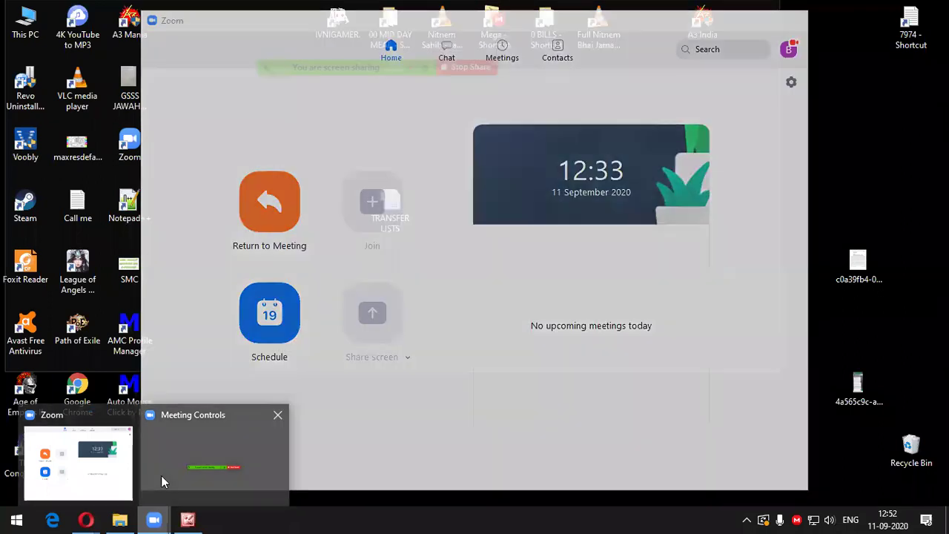
pyautogui.click(190, 471)
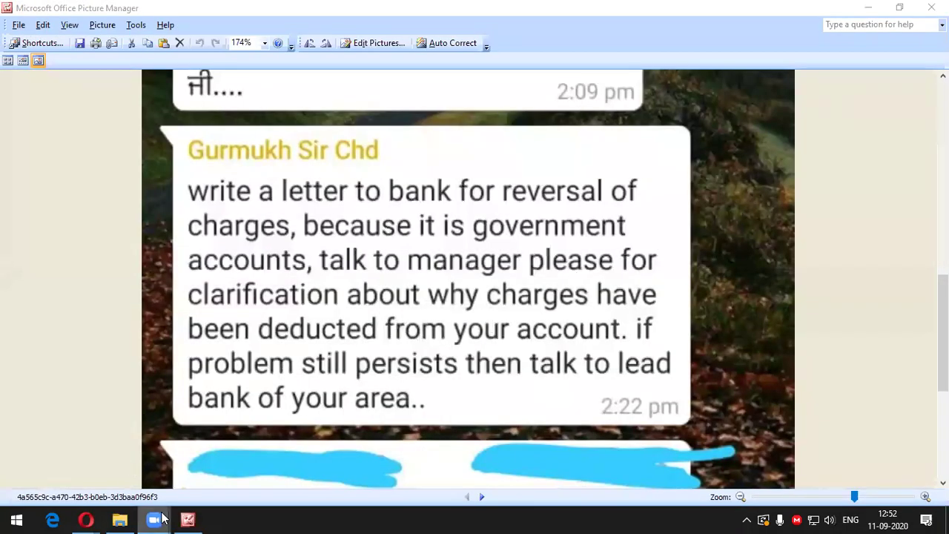
pyautogui.moveTo(154, 520)
pyautogui.click(867, 8)
# Maximize the WhatsApp Web window and go to the UPPER PRIMARY LOCKDOWN REPORT CC & FGD tab
pyautogui.click(738, 15)
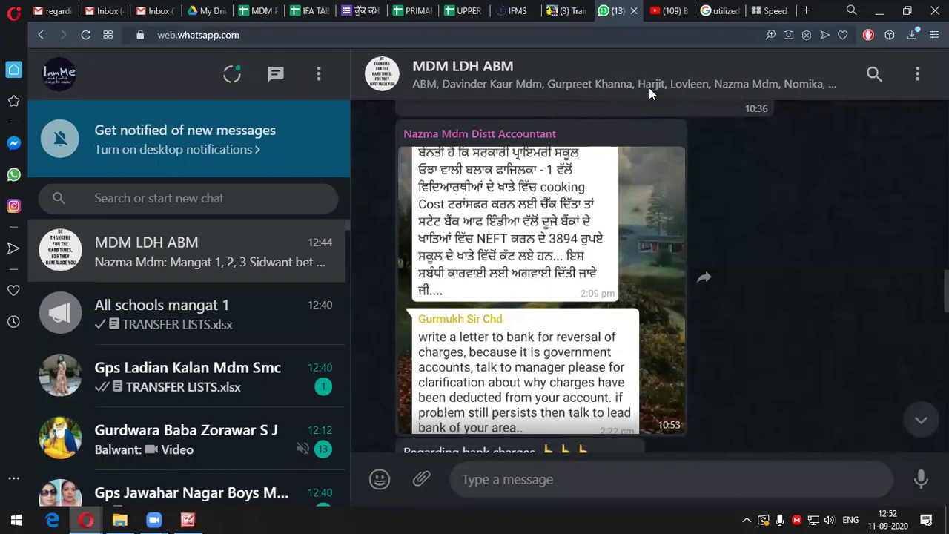
pyautogui.click(463, 12)
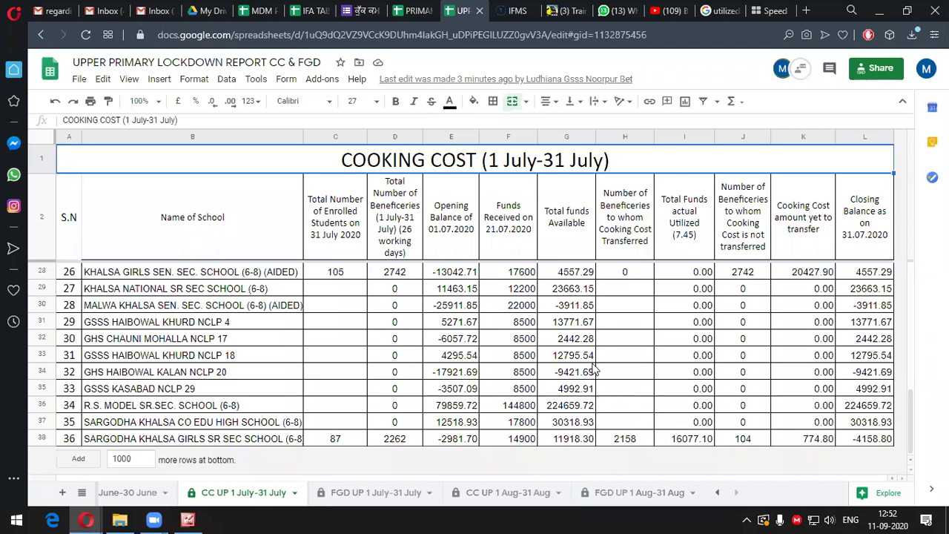
# In the PRIMARY LOCKDOWN REPORT spreadsheet, scroll the sheet tabs and open CC PRI 1 June-30 June
pyautogui.scroll(6, 592, 368)
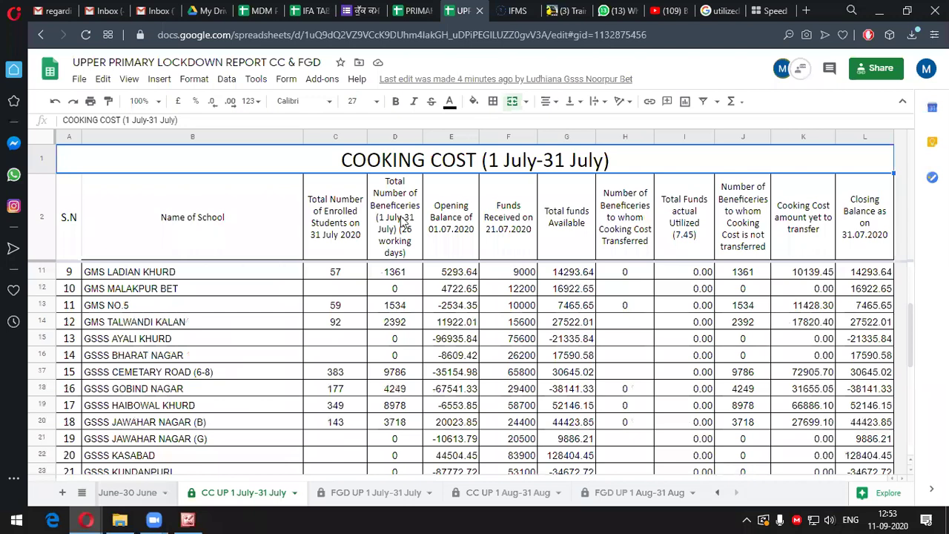
pyautogui.click(417, 11)
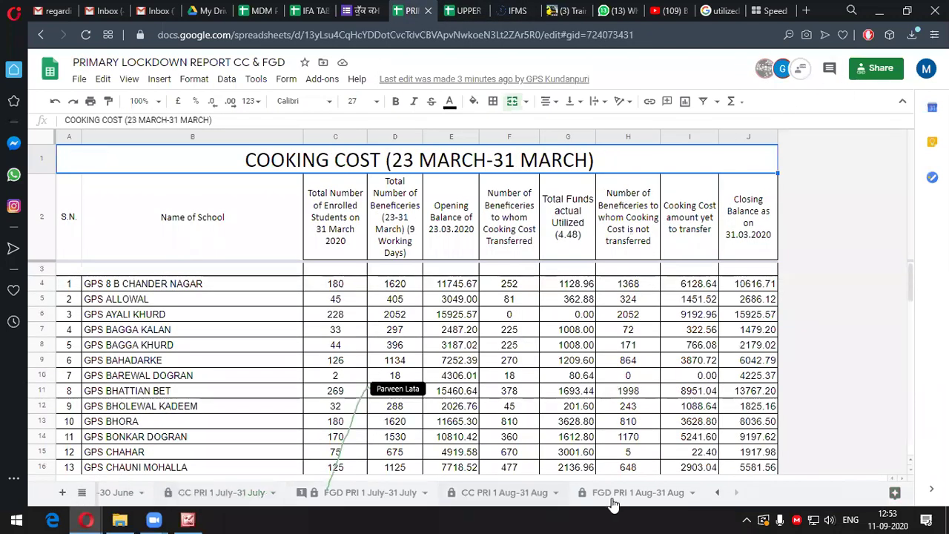
pyautogui.click(716, 492)
pyautogui.click(716, 492)
pyautogui.click(716, 493)
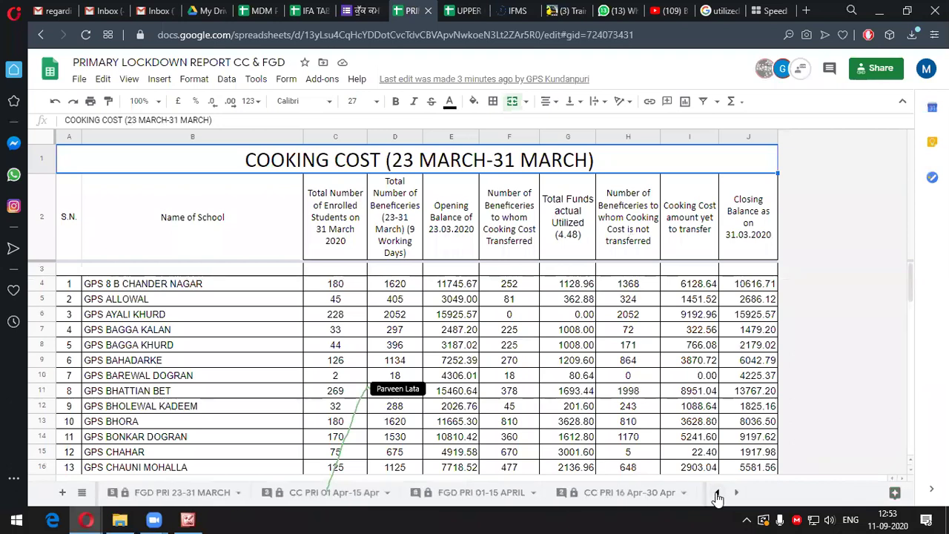
pyautogui.click(716, 492)
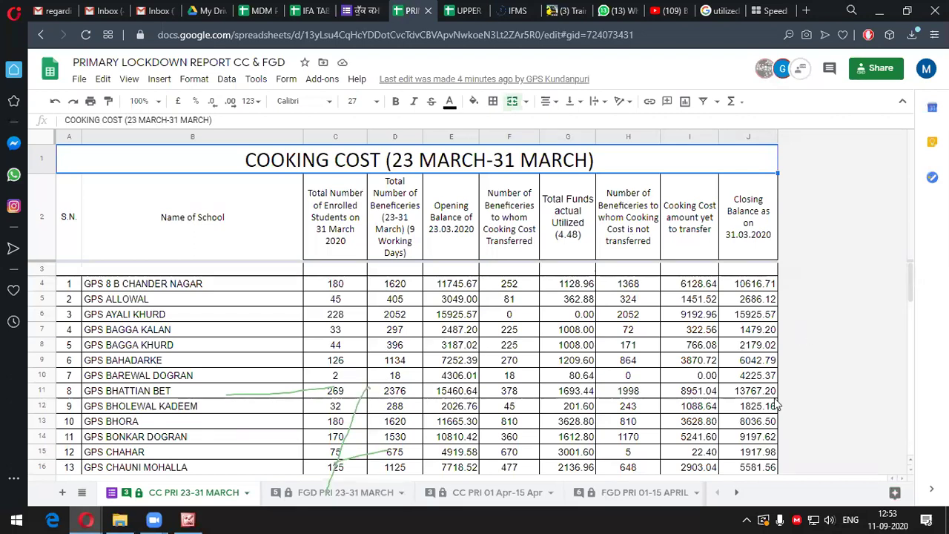
pyautogui.click(736, 492)
pyautogui.click(736, 491)
pyautogui.click(736, 491)
pyautogui.click(736, 492)
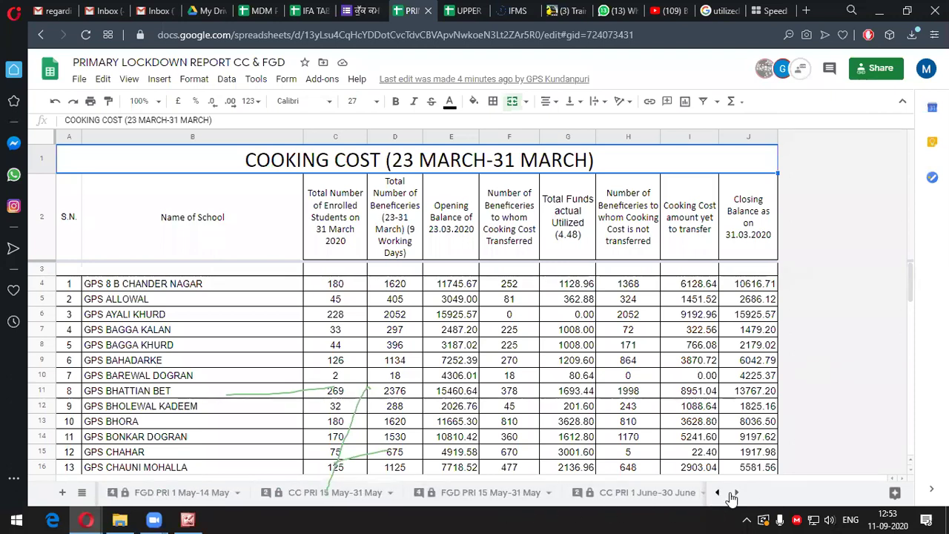
pyautogui.click(646, 493)
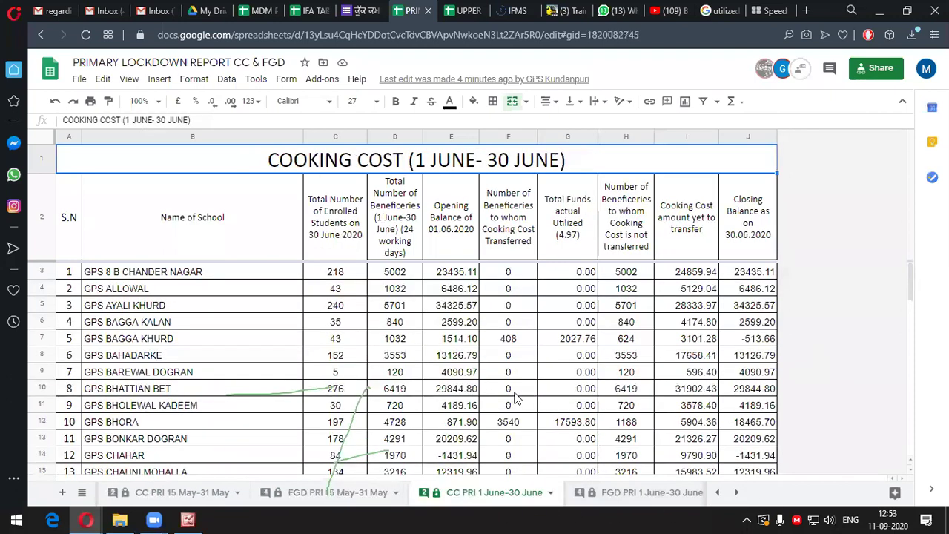
# Open the FGD PRI 1 June-30 June sheet and check GPS BAGGA KALAN's beneficiary count of 840
pyautogui.click(622, 492)
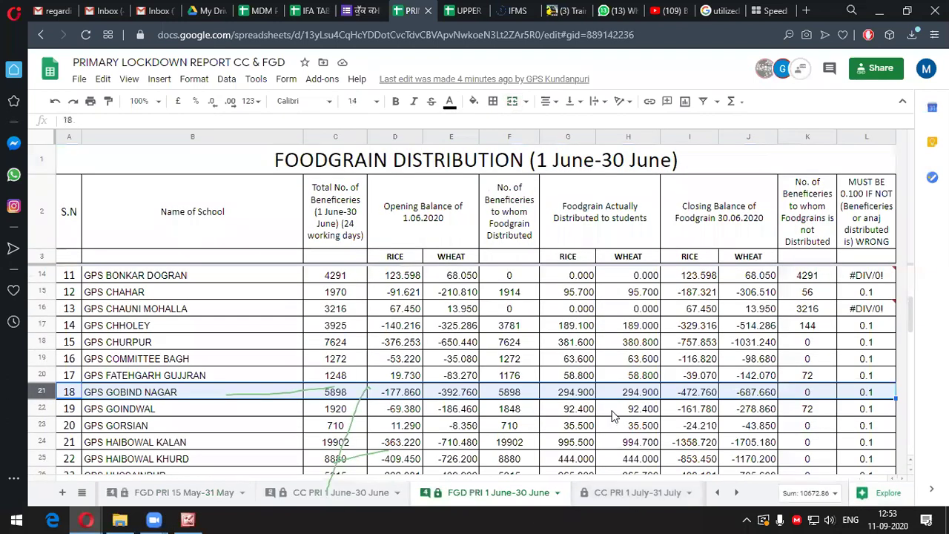
pyautogui.scroll(3, 541, 403)
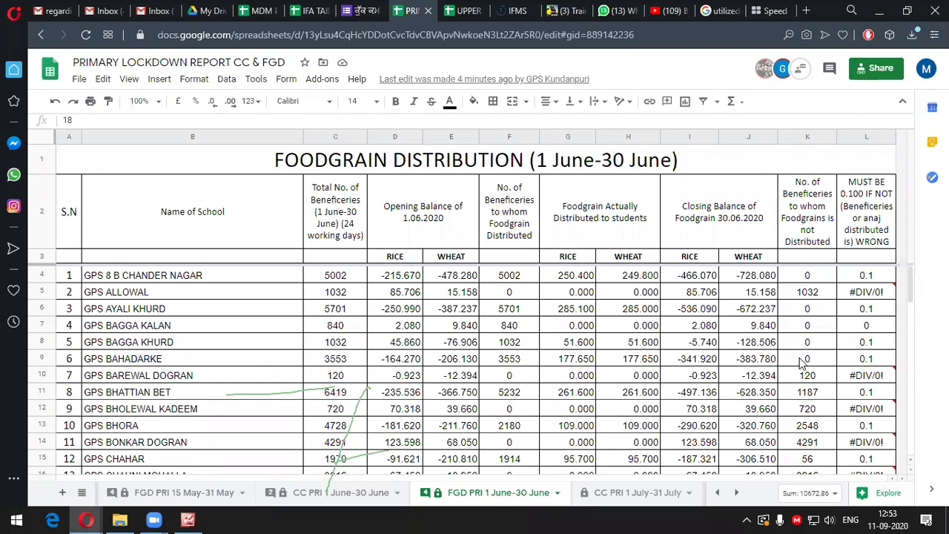
pyautogui.click(201, 327)
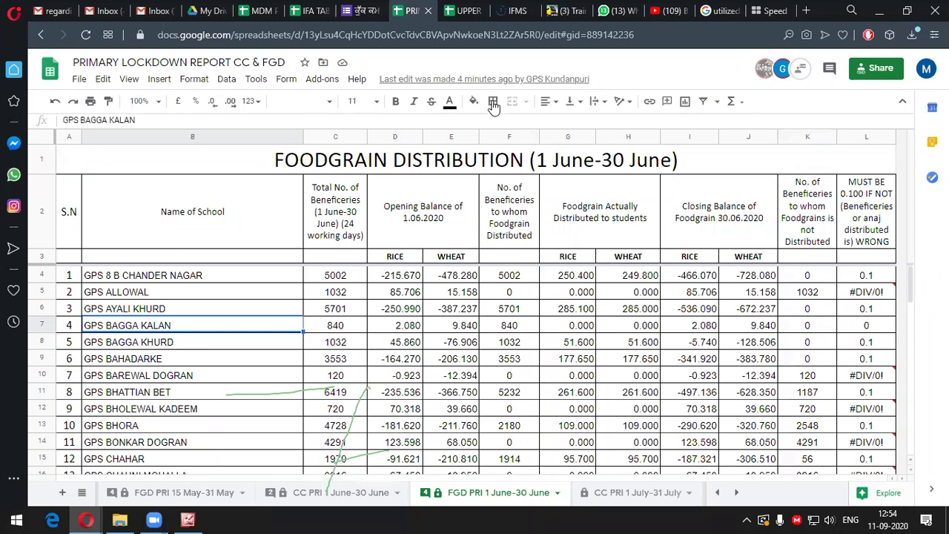
pyautogui.click(350, 334)
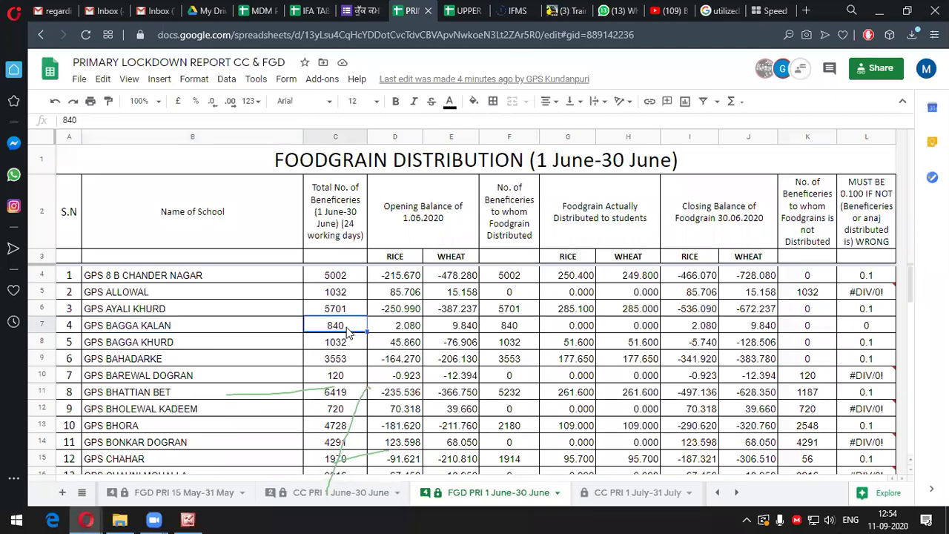
# Inspect that school's foodgrain distributed, rice and wheat figures in F7, G7 and H7
pyautogui.click(504, 332)
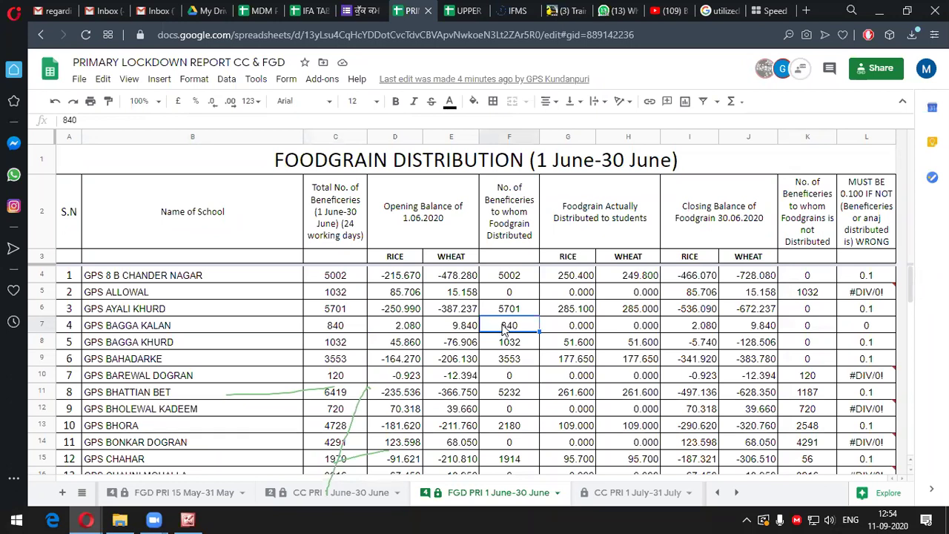
pyautogui.click(578, 331)
pyautogui.click(636, 330)
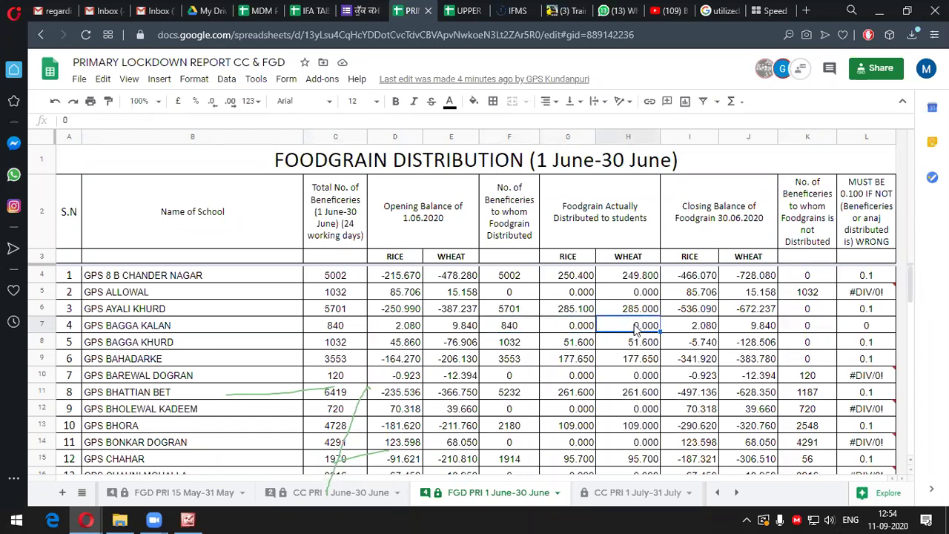
pyautogui.click(592, 330)
pyautogui.click(634, 332)
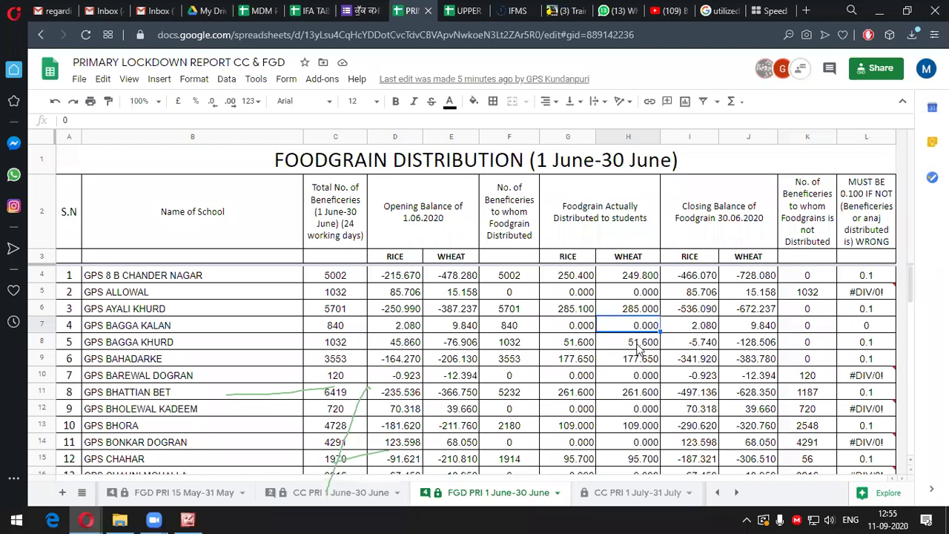
pyautogui.click(643, 347)
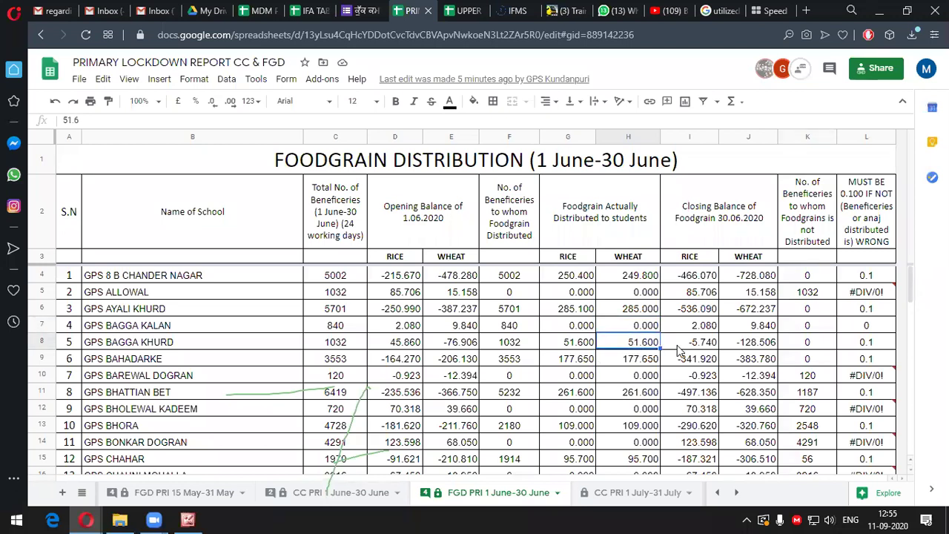
pyautogui.click(591, 344)
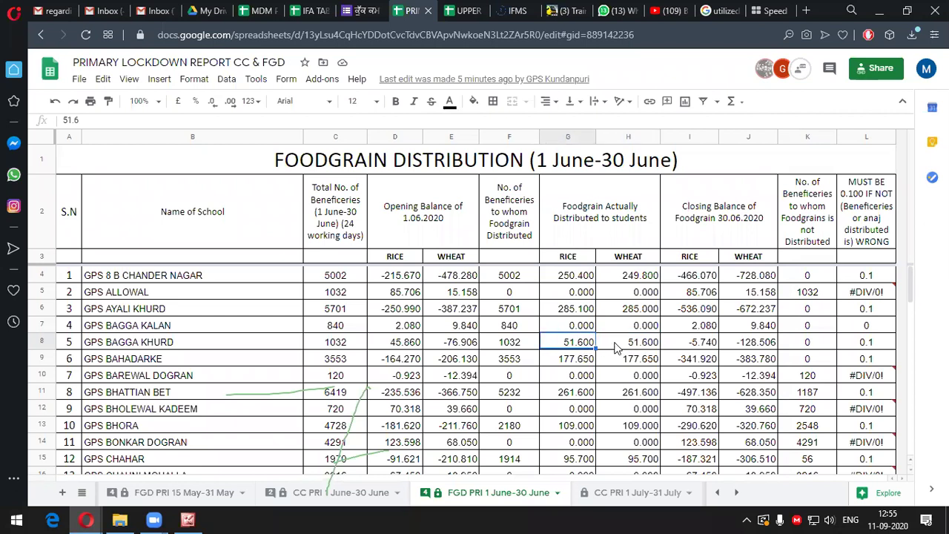
pyautogui.click(586, 330)
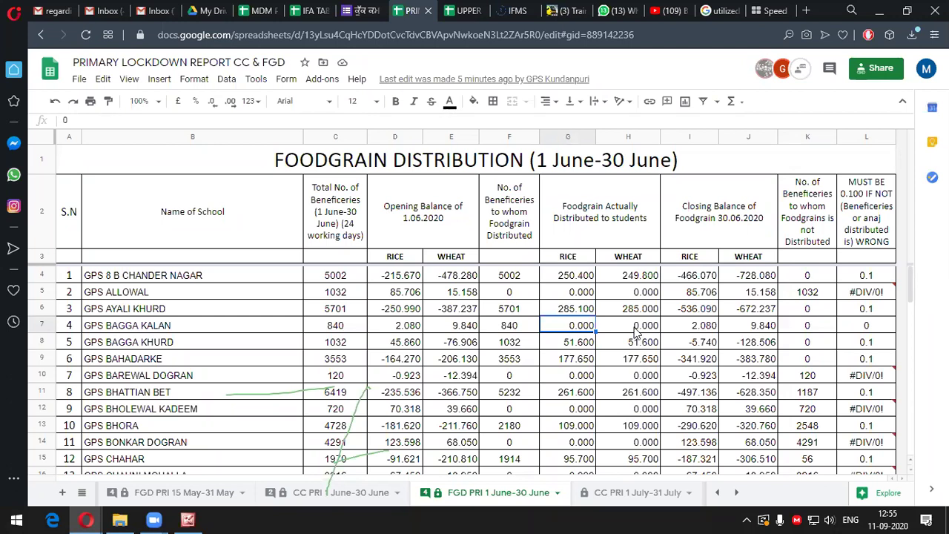
pyautogui.click(633, 329)
pyautogui.click(580, 330)
pyautogui.click(622, 338)
pyautogui.click(585, 330)
pyautogui.click(581, 347)
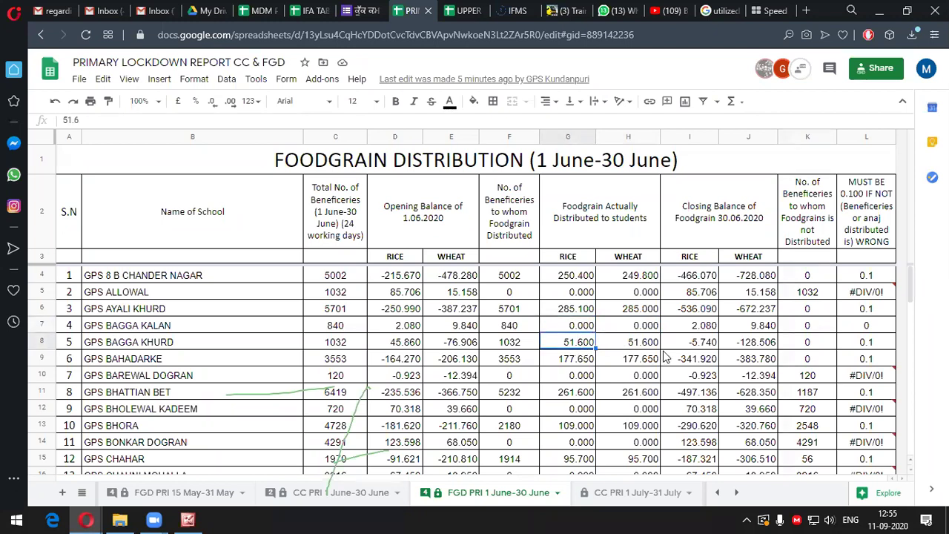
pyautogui.click(630, 344)
pyautogui.click(560, 362)
pyautogui.click(639, 359)
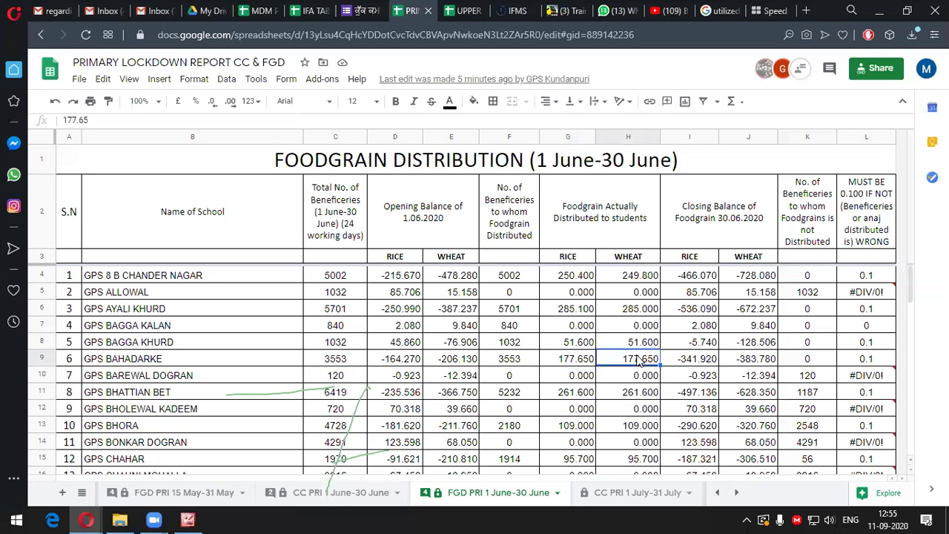
pyautogui.click(580, 293)
pyautogui.click(630, 295)
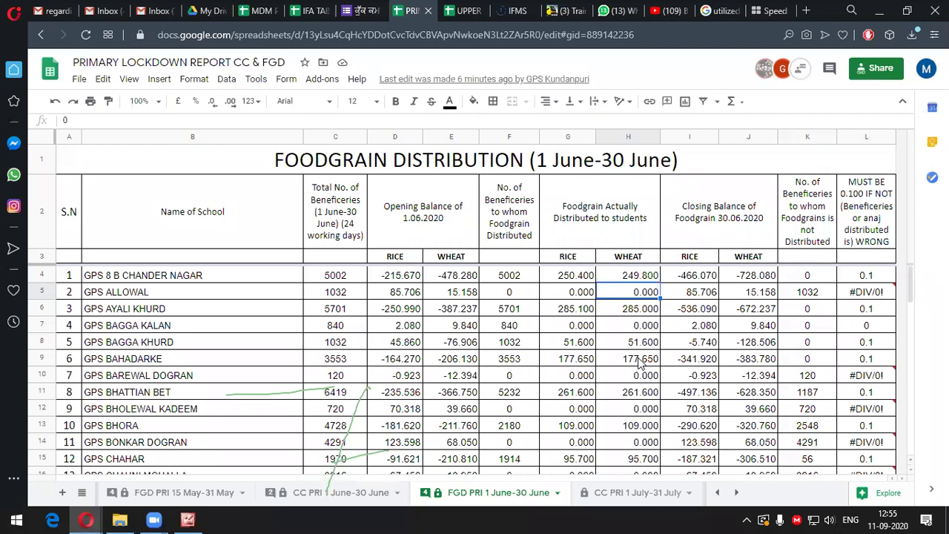
pyautogui.scroll(-4, 717, 358)
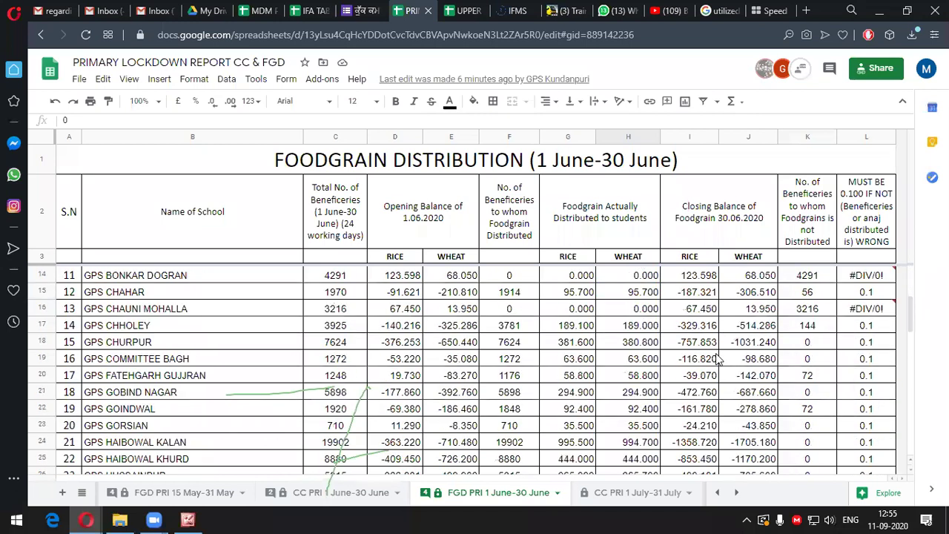
pyautogui.scroll(4, 717, 358)
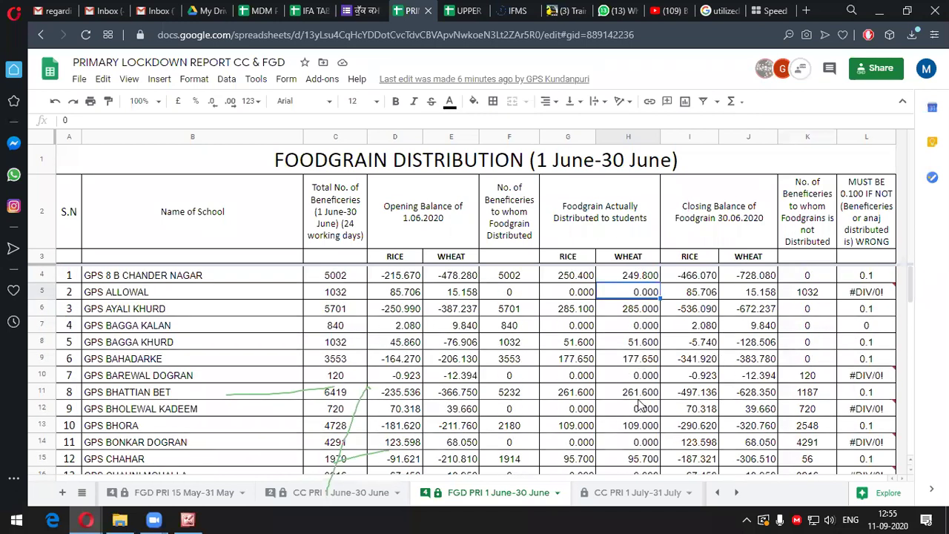
pyautogui.scroll(-1, 641, 404)
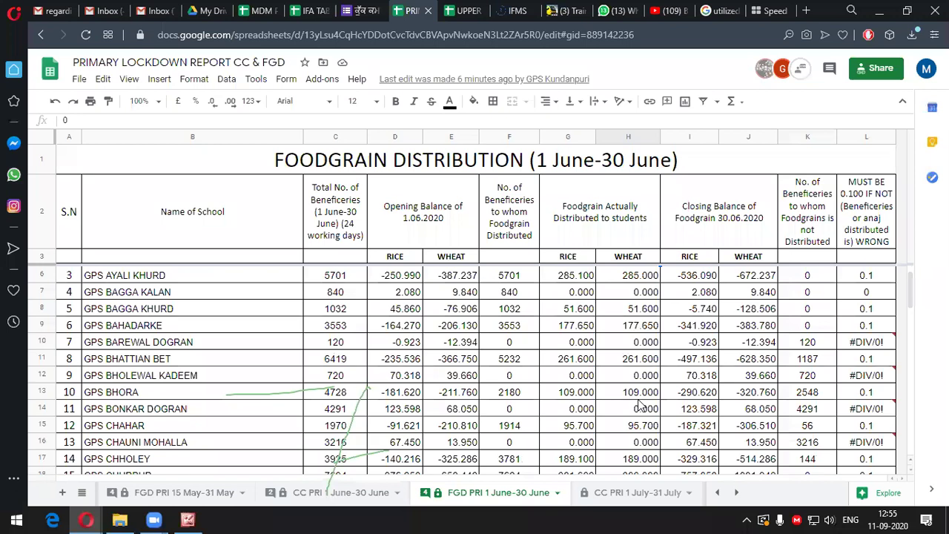
pyautogui.scroll(-5, 641, 404)
pyautogui.scroll(-2, 641, 409)
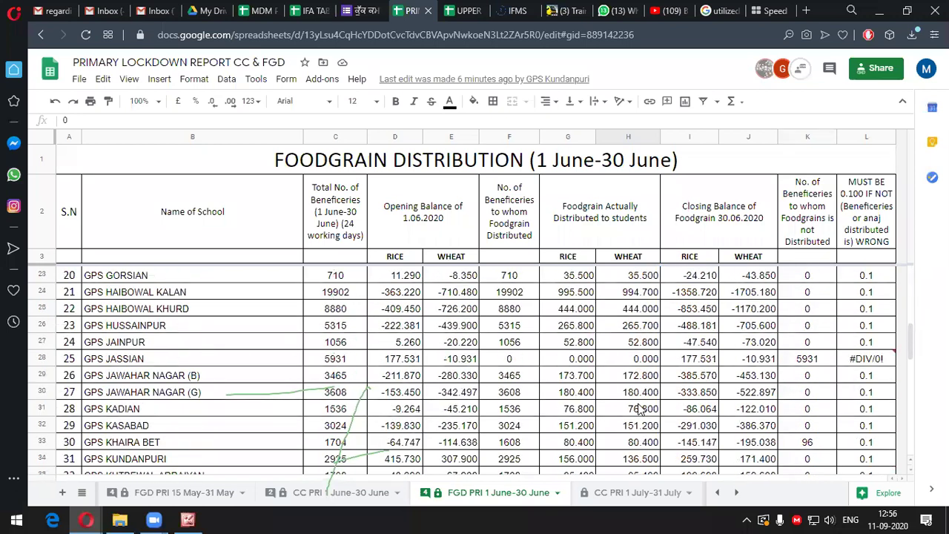
pyautogui.scroll(-1, 641, 408)
pyautogui.scroll(-1, 641, 408)
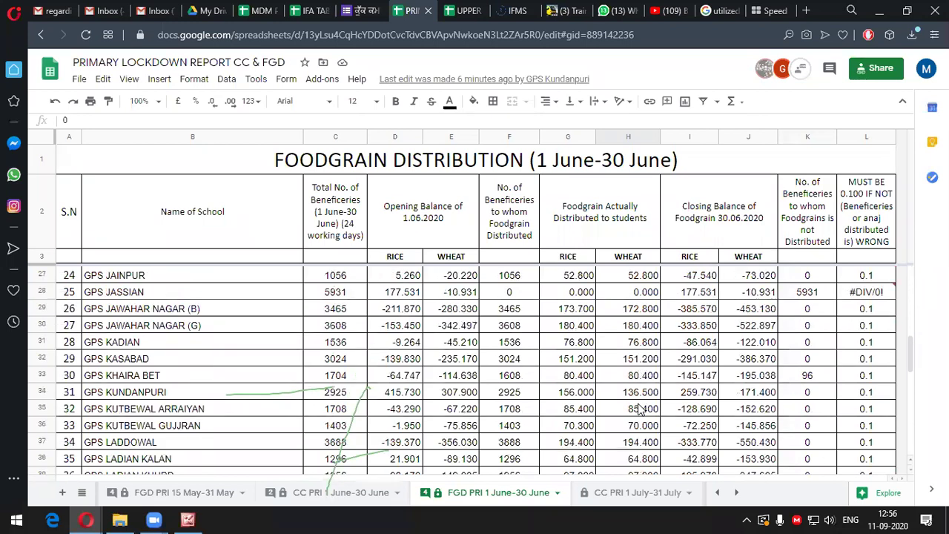
pyautogui.scroll(-1, 641, 408)
pyautogui.scroll(-8, 641, 408)
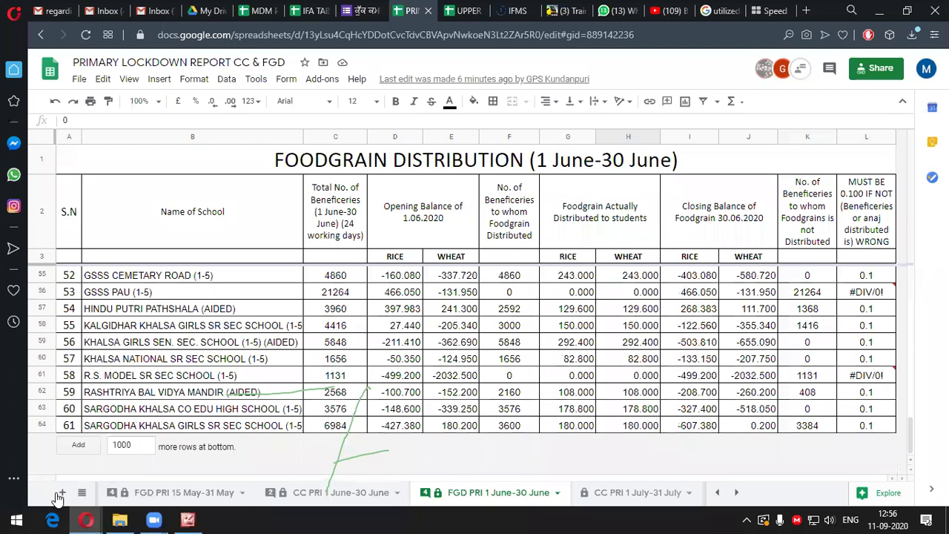
pyautogui.click(716, 493)
pyautogui.click(716, 492)
# Step through the March sheets to the FGD PRI 01-15 APRIL sheet
pyautogui.click(716, 492)
pyautogui.click(716, 492)
pyautogui.click(178, 492)
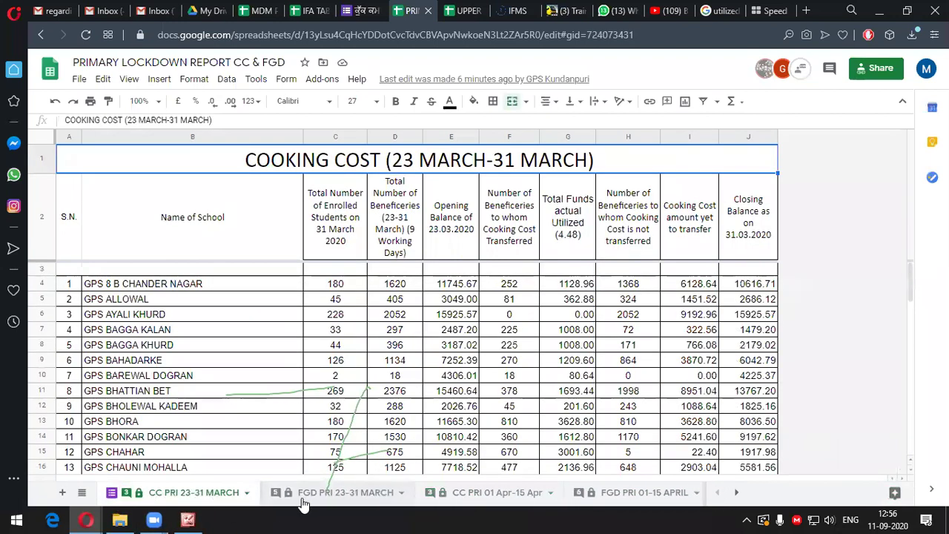
pyautogui.hotkey('ctrl', 'pagedown')
pyautogui.scroll(-14, 620, 391)
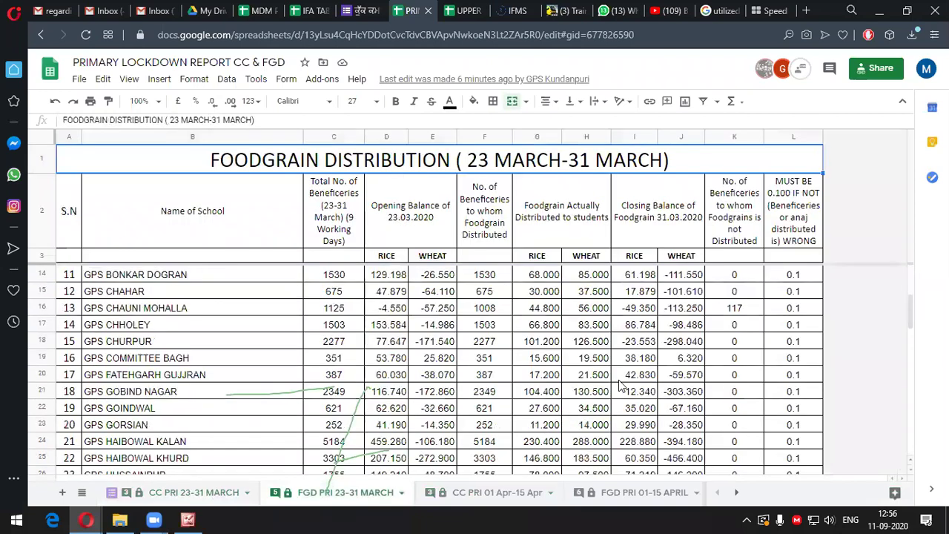
pyautogui.scroll(-4, 620, 390)
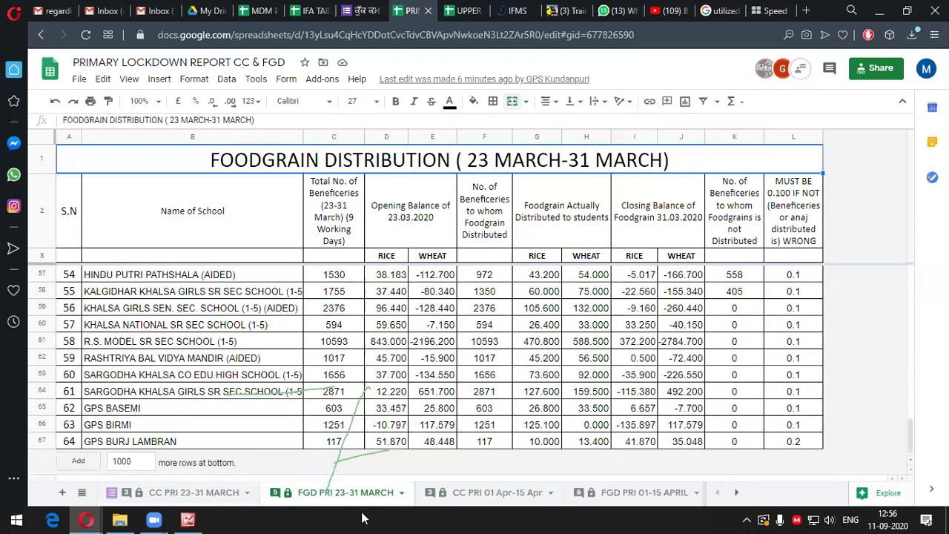
pyautogui.click(620, 492)
pyautogui.click(620, 492)
pyautogui.click(736, 492)
pyautogui.click(736, 493)
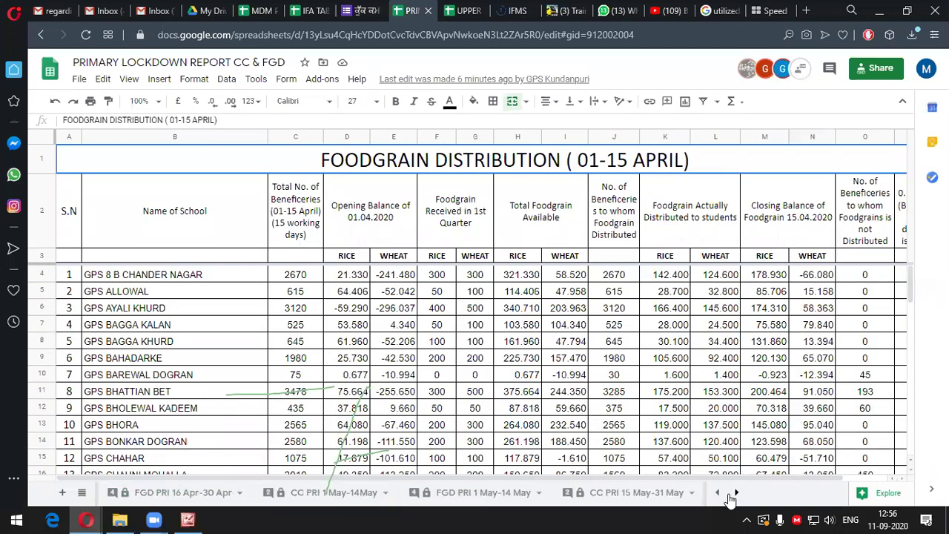
pyautogui.click(718, 492)
pyautogui.click(717, 492)
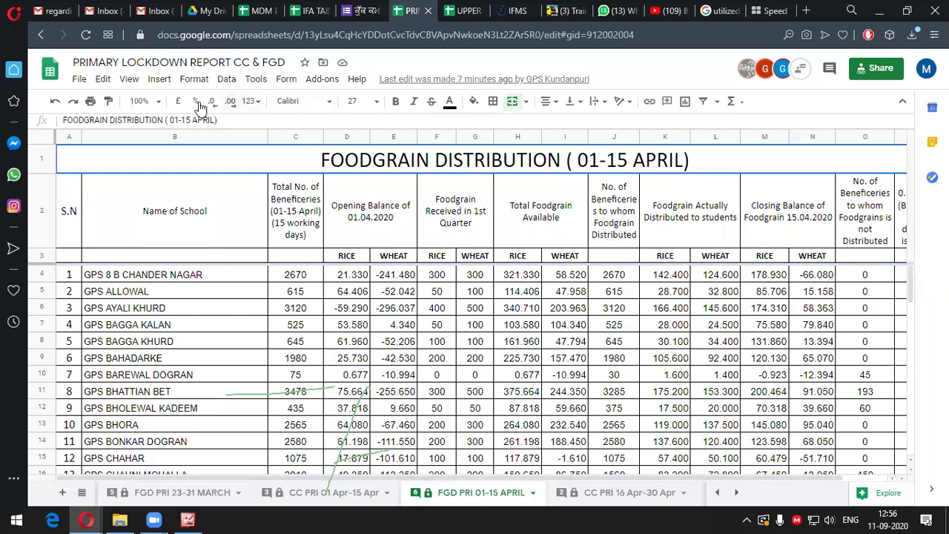
# Zoom the sheet to 90% and select the GSSS CEMETARY ROAD row, serial 52
pyautogui.click(150, 101)
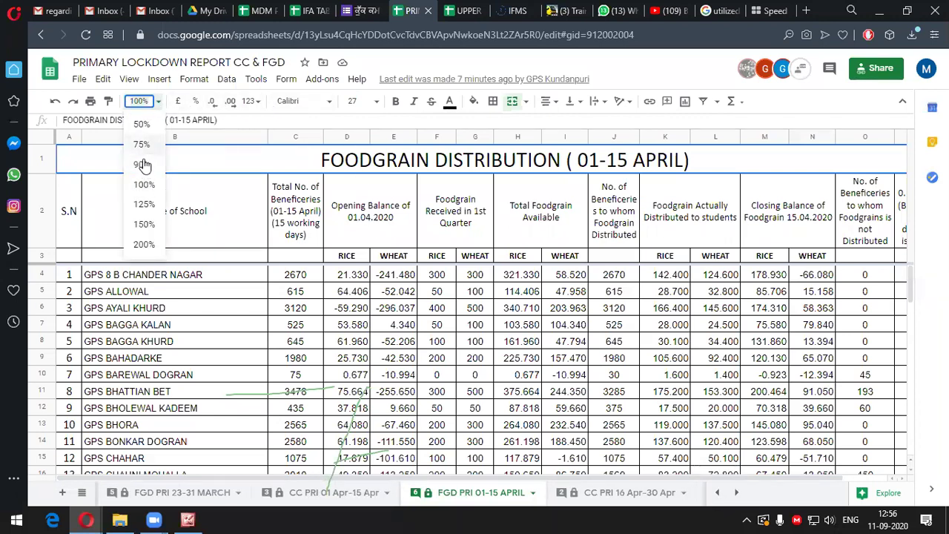
pyautogui.click(143, 166)
pyautogui.scroll(-14, 838, 365)
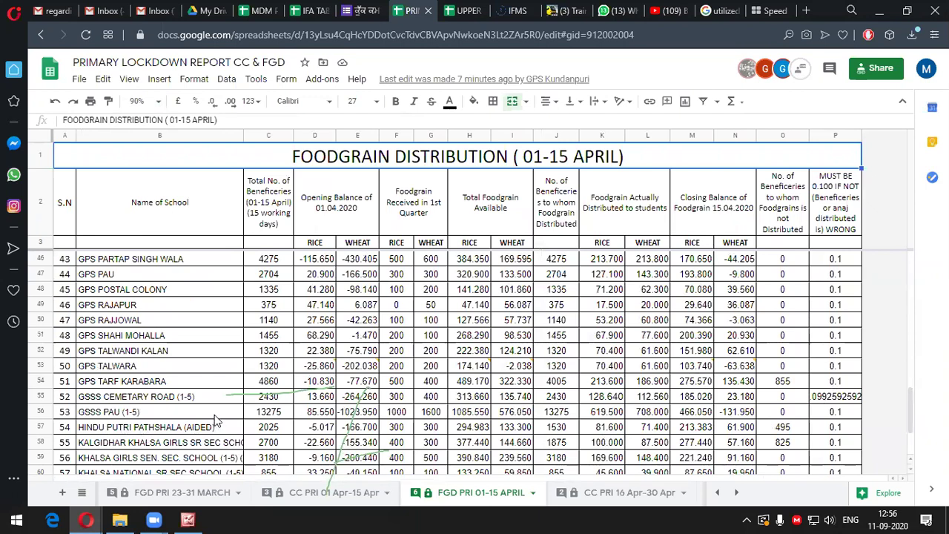
pyautogui.click(157, 400)
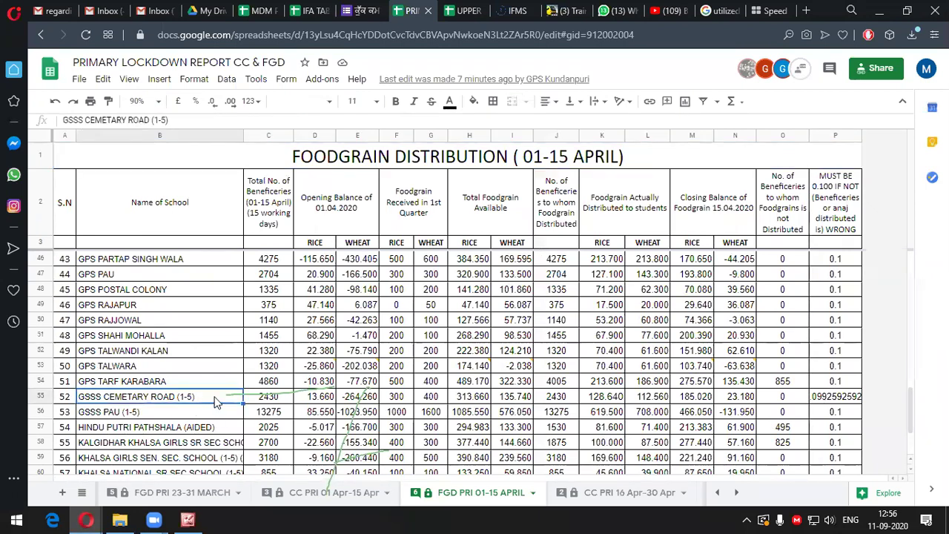
pyautogui.click(68, 403)
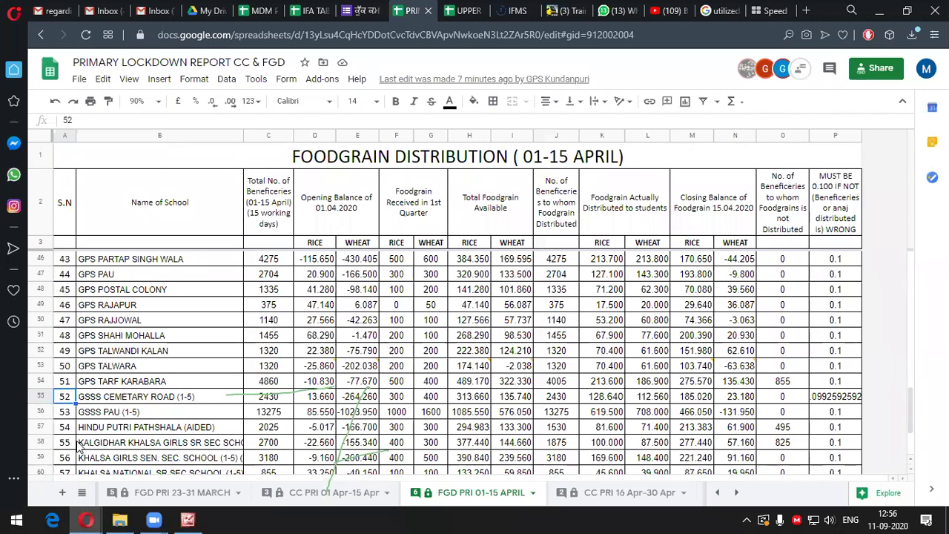
pyautogui.click(33, 400)
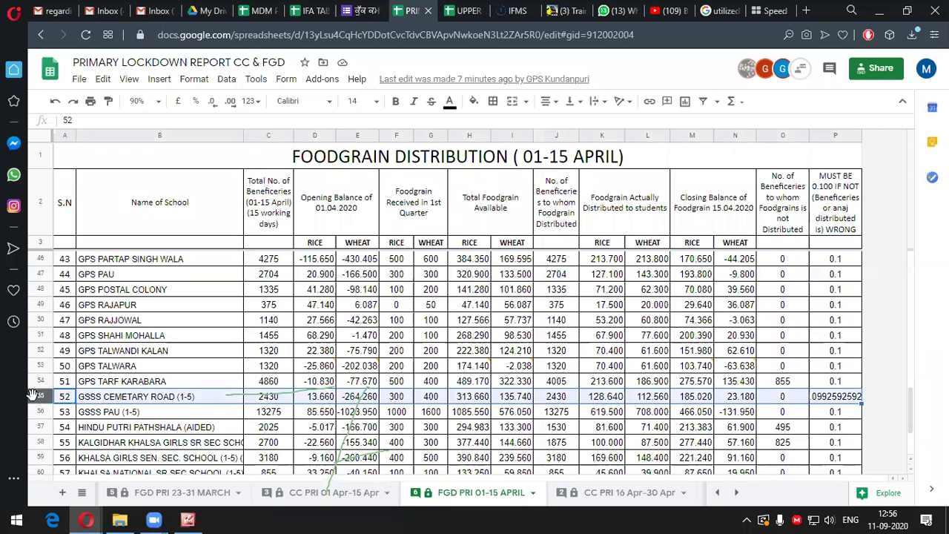
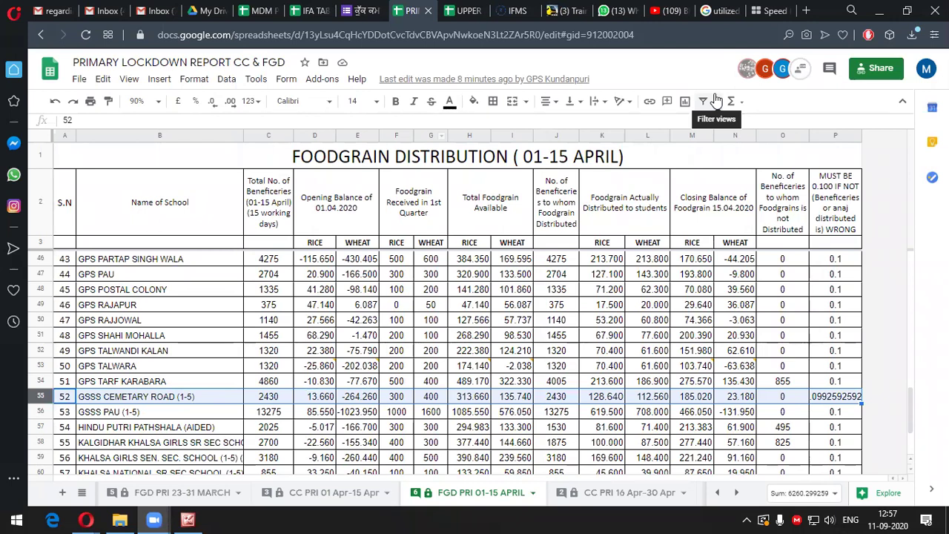
# Total the rice and wheat at GSSS CEMETERY ROAD (1-5), then open FGD PRI 16 Apr-30 Apr
pyautogui.scroll(-3, 693, 380)
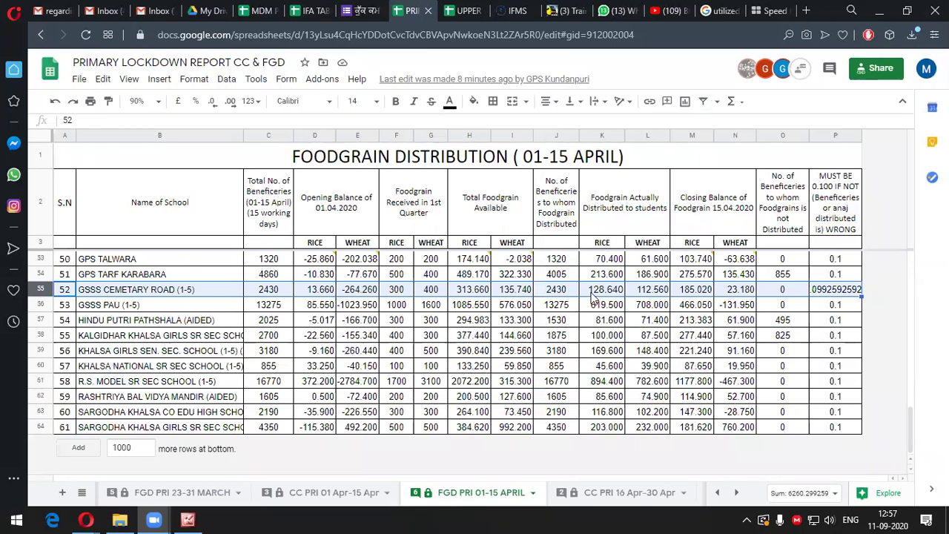
pyautogui.moveTo(593, 295); pyautogui.dragTo(636, 298)
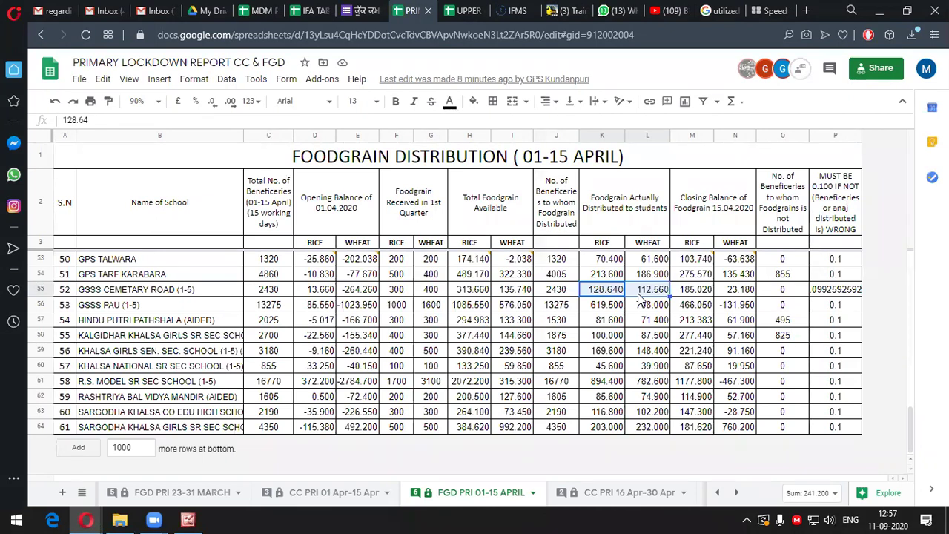
pyautogui.click(616, 493)
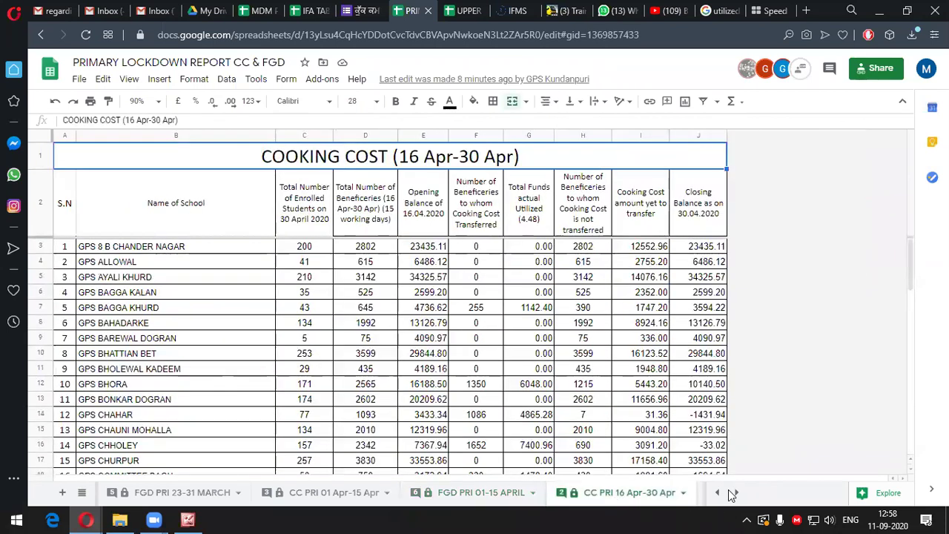
pyautogui.click(736, 492)
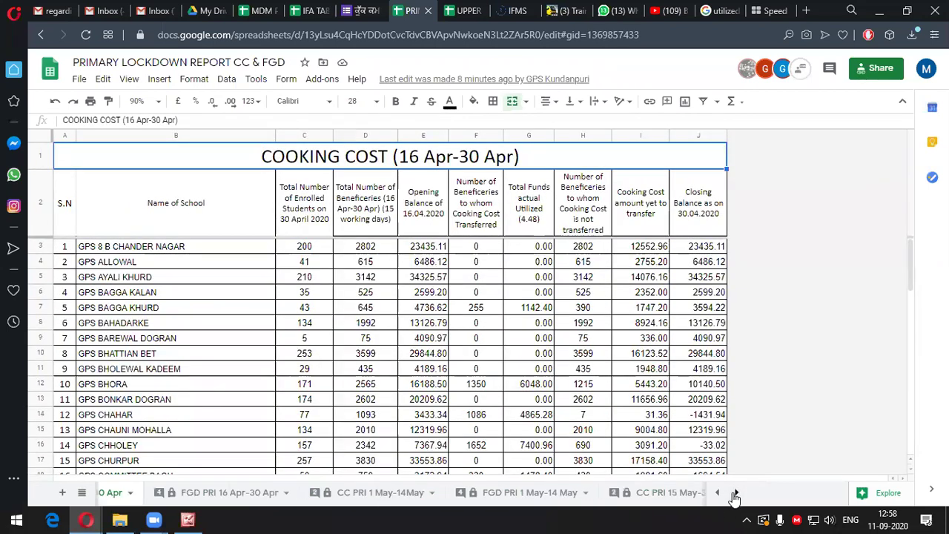
pyautogui.click(178, 492)
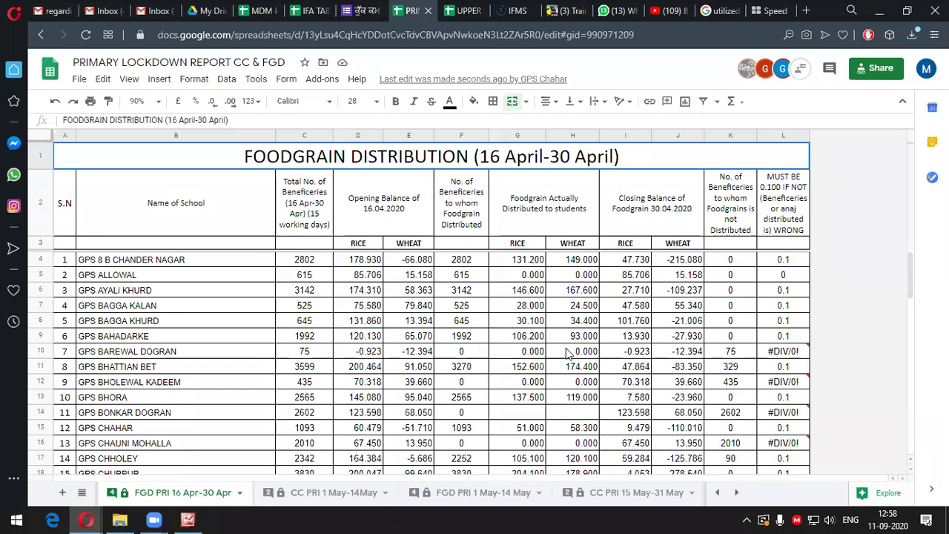
# Scroll through the 16–30 April foodgrain distribution table and back to the top
pyautogui.scroll(-3, 571, 353)
pyautogui.scroll(-10, 568, 354)
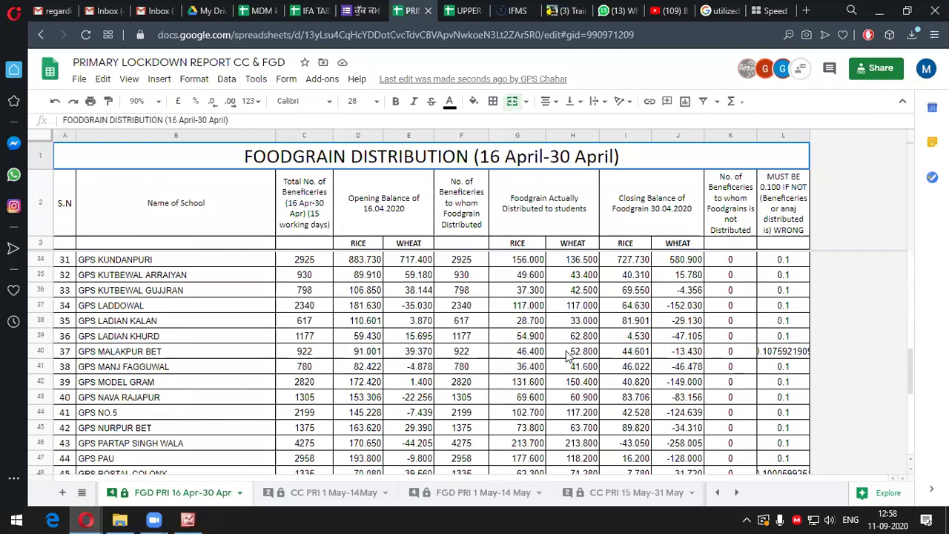
pyautogui.scroll(-8, 569, 357)
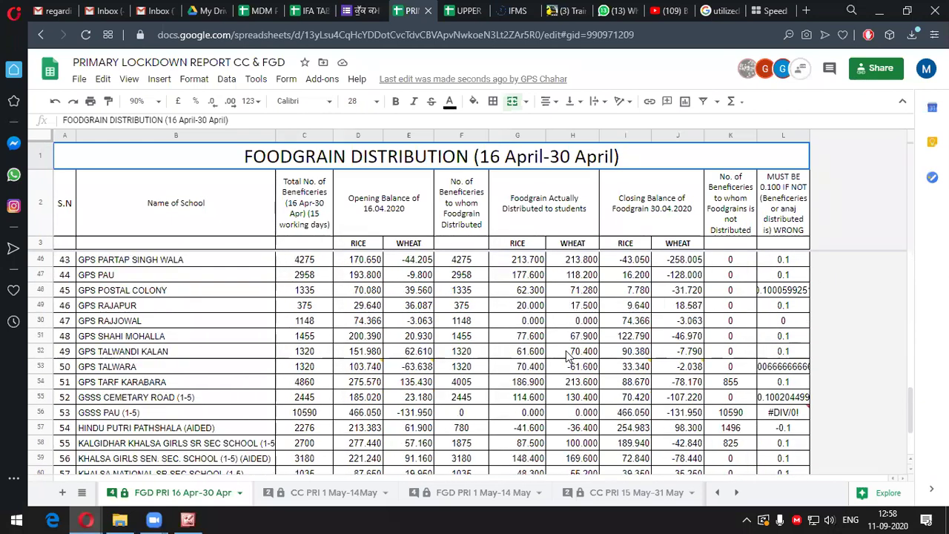
pyautogui.scroll(-1, 568, 356)
pyautogui.scroll(2, 568, 356)
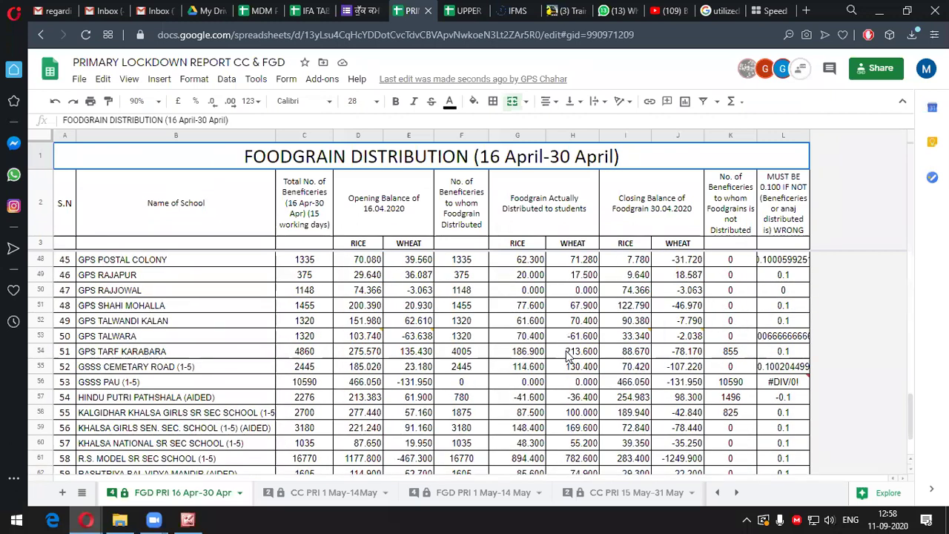
pyautogui.scroll(1, 569, 357)
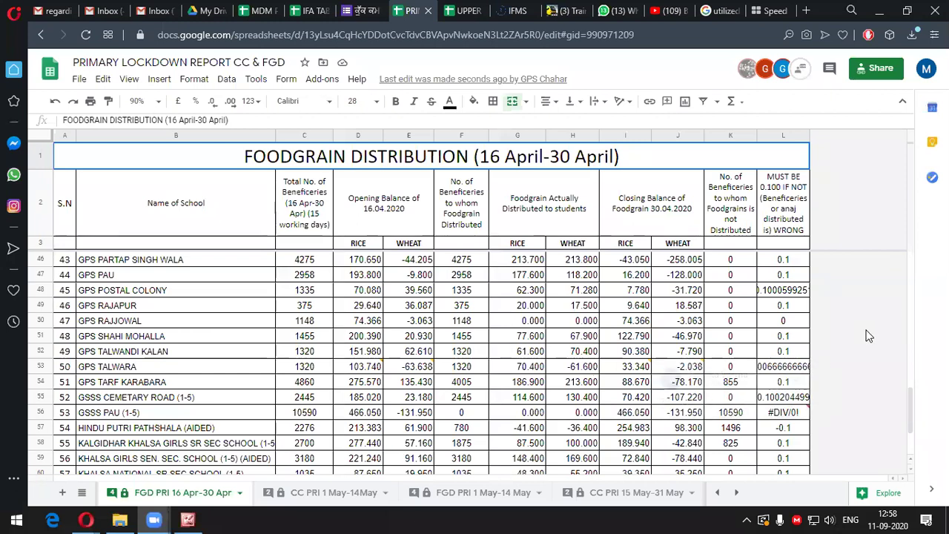
pyautogui.scroll(4, 791, 328)
pyautogui.scroll(1, 792, 328)
pyautogui.scroll(5, 792, 329)
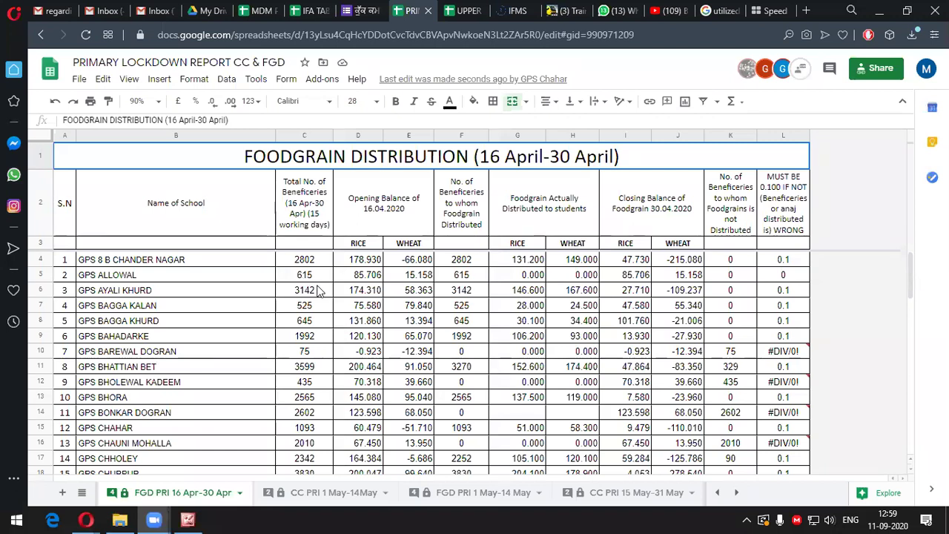
pyautogui.click(468, 278)
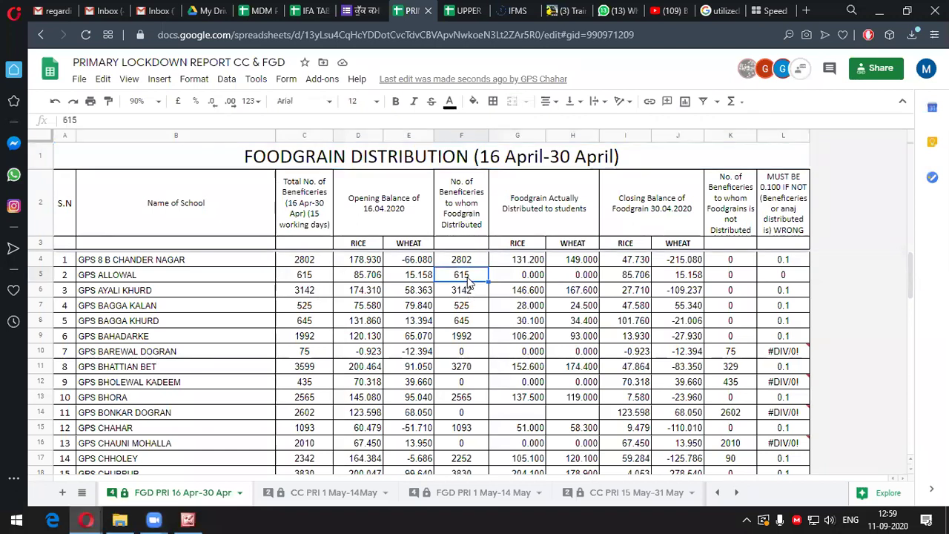
pyautogui.click(535, 279)
pyautogui.click(552, 279)
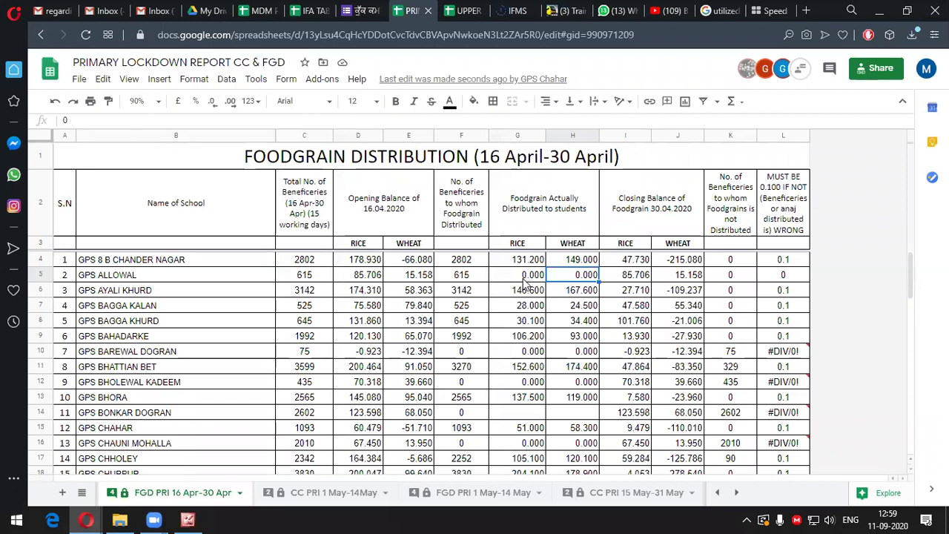
pyautogui.click(779, 280)
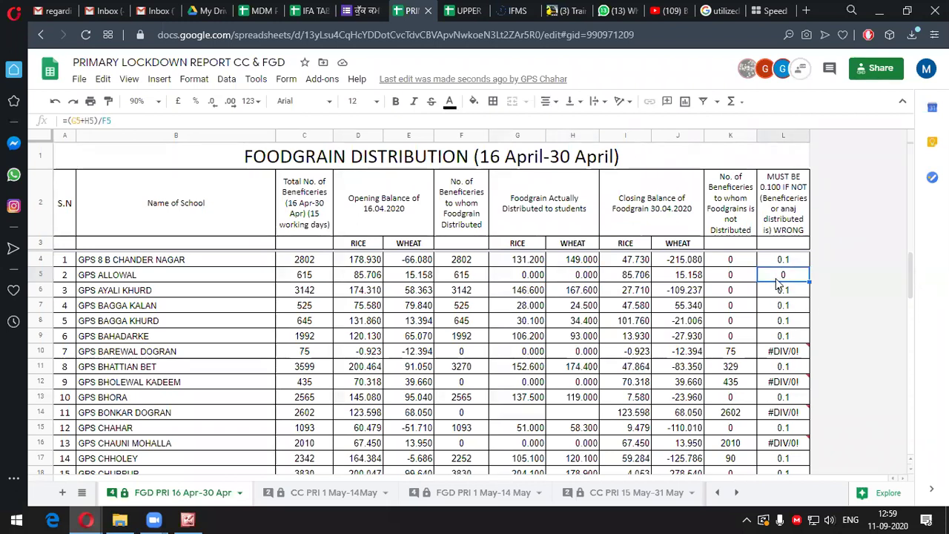
pyautogui.scroll(-2, 739, 315)
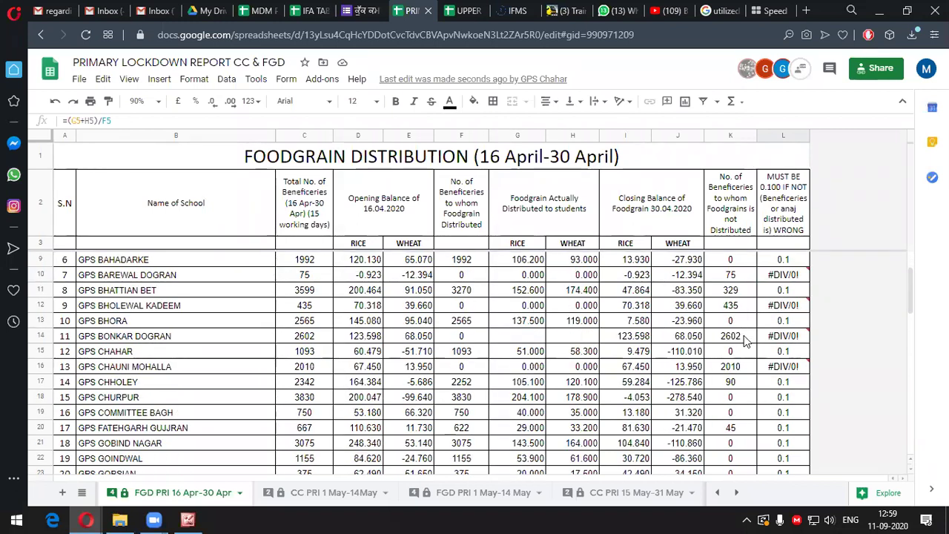
pyautogui.scroll(2, 745, 340)
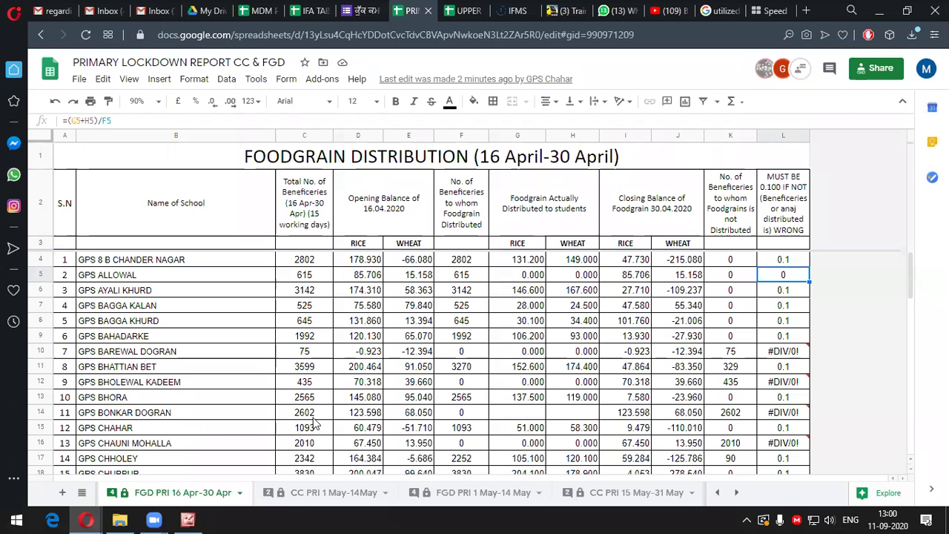
pyautogui.click(540, 411)
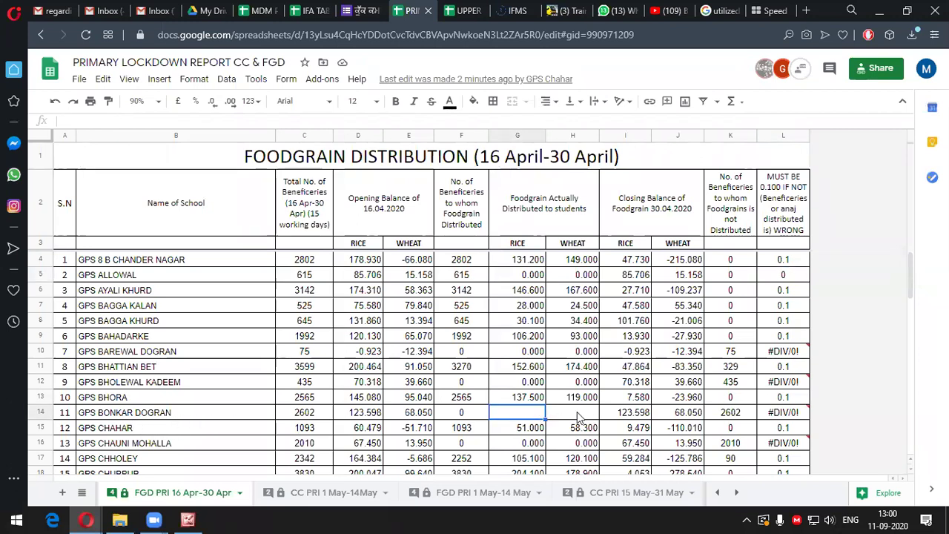
pyautogui.click(586, 413)
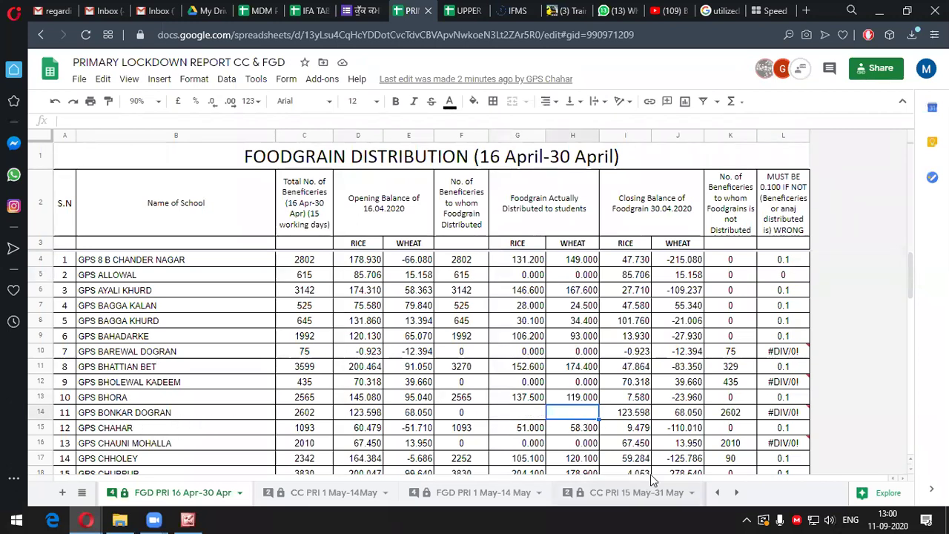
pyautogui.scroll(-1, 671, 367)
pyautogui.scroll(-5, 671, 367)
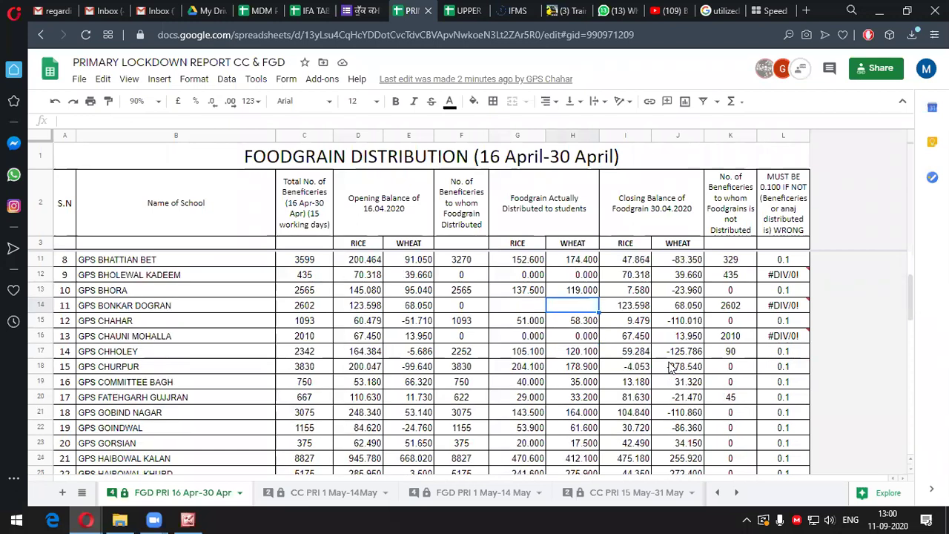
pyautogui.scroll(-2, 671, 367)
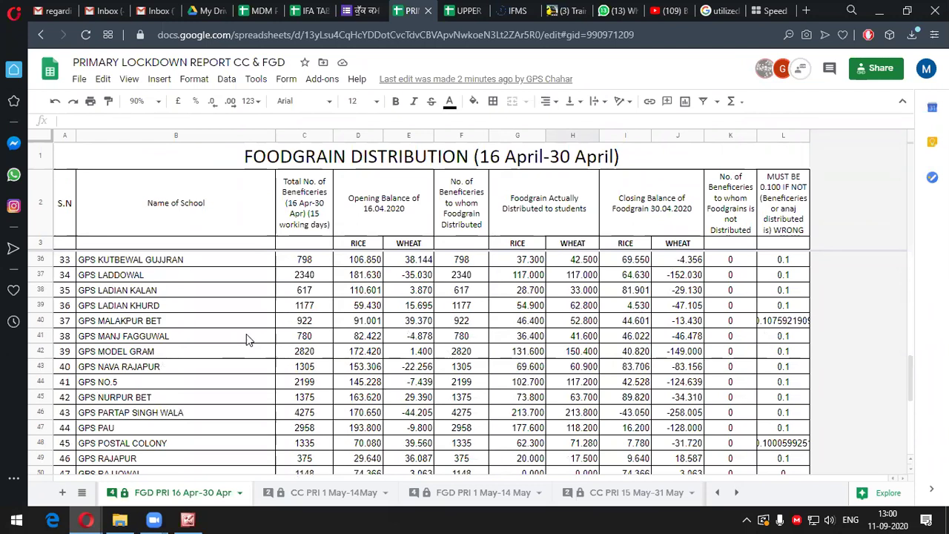
pyautogui.click(786, 323)
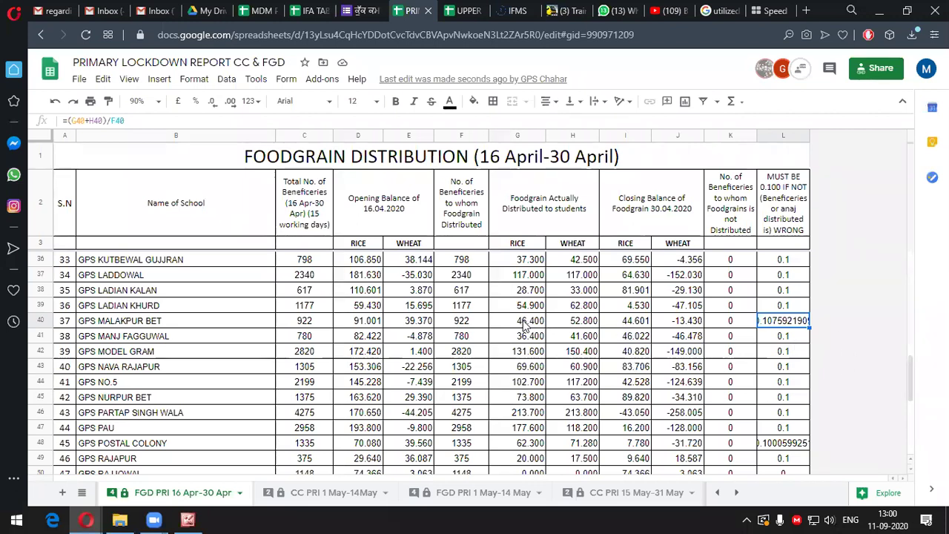
# Total the rice and wheat distributed at GPS MALAKPUR BET and GPS POSTAL COLONY
pyautogui.moveTo(524, 325); pyautogui.dragTo(585, 326)
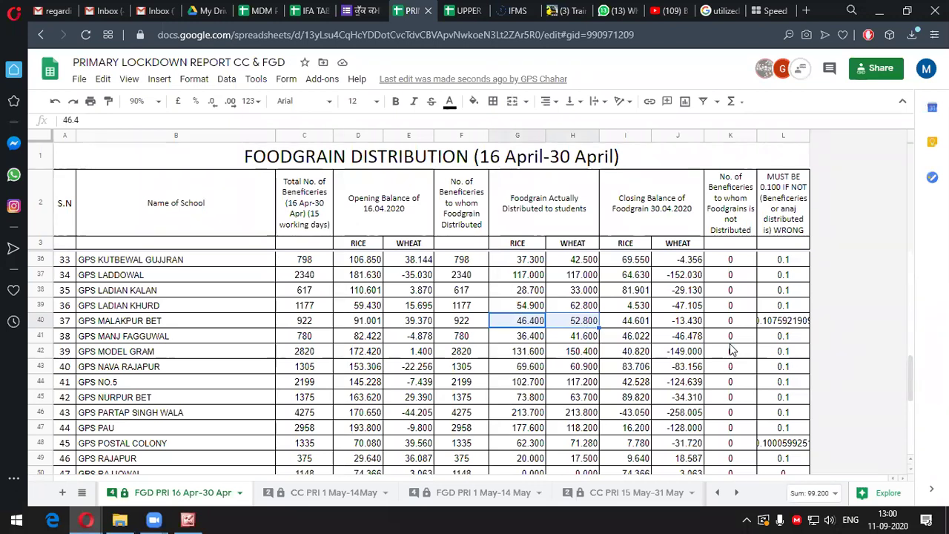
pyautogui.scroll(-3, 730, 358)
pyautogui.scroll(-2, 729, 363)
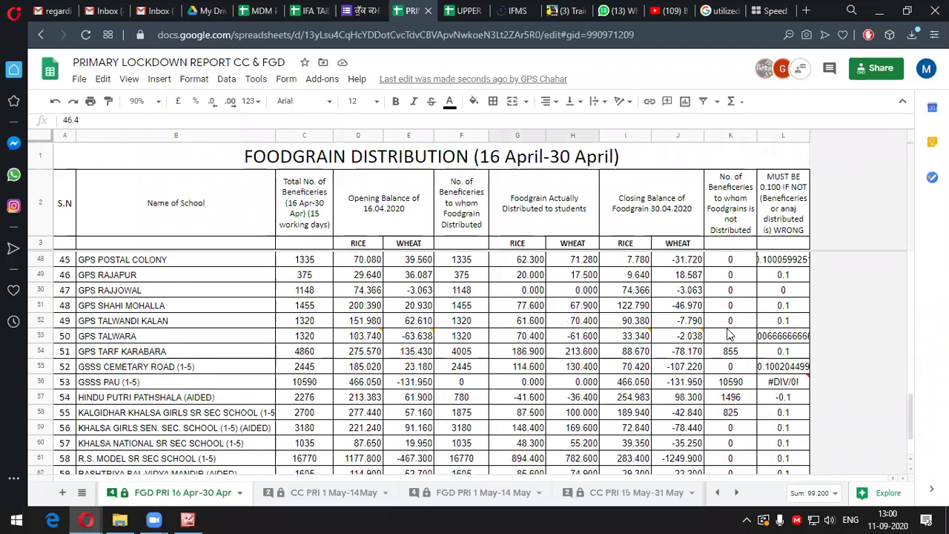
pyautogui.scroll(1, 600, 320)
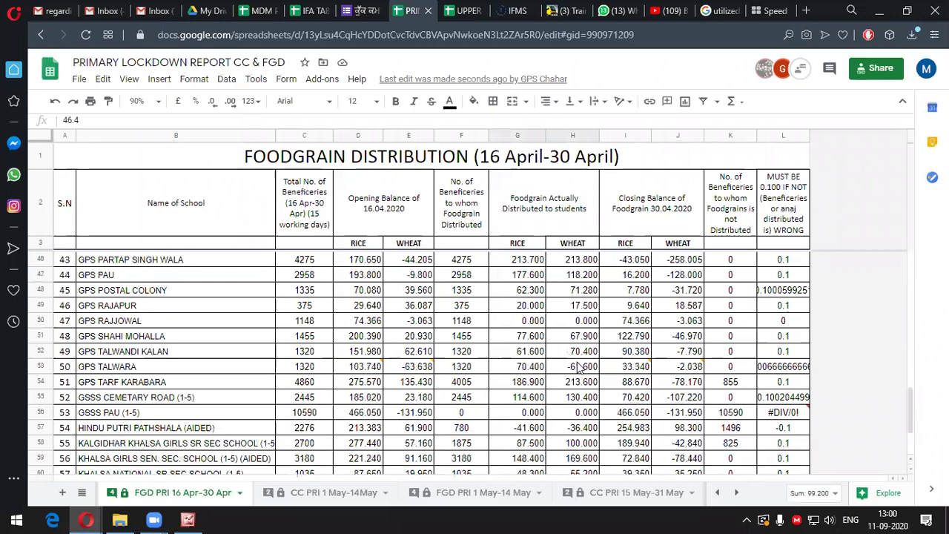
pyautogui.click(530, 291)
pyautogui.moveTo(530, 294); pyautogui.dragTo(578, 294)
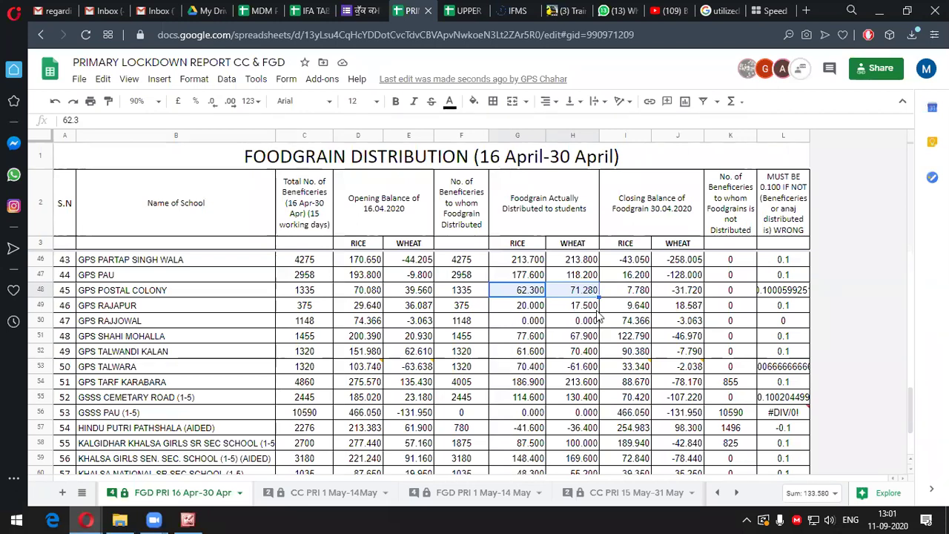
# Widen column L to show GPS TALWARA's 0.006666666667 check, then review its beneficiaries, rice and -61.600 wheat
pyautogui.click(781, 367)
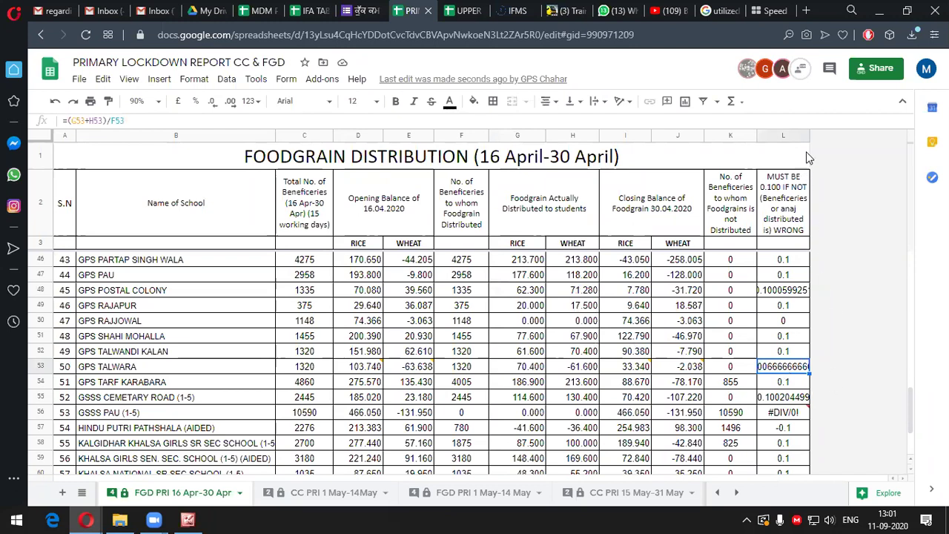
pyautogui.moveTo(829, 136); pyautogui.dragTo(833, 137)
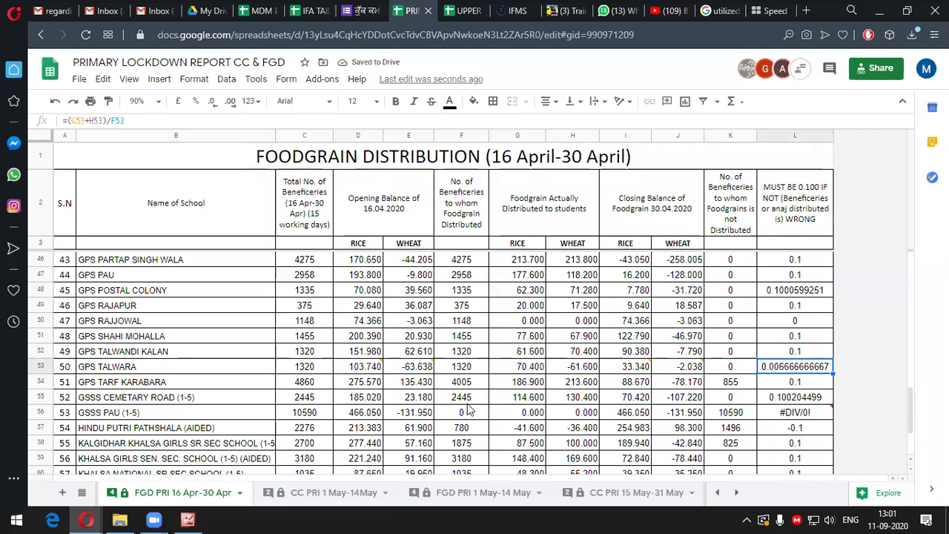
pyautogui.click(465, 367)
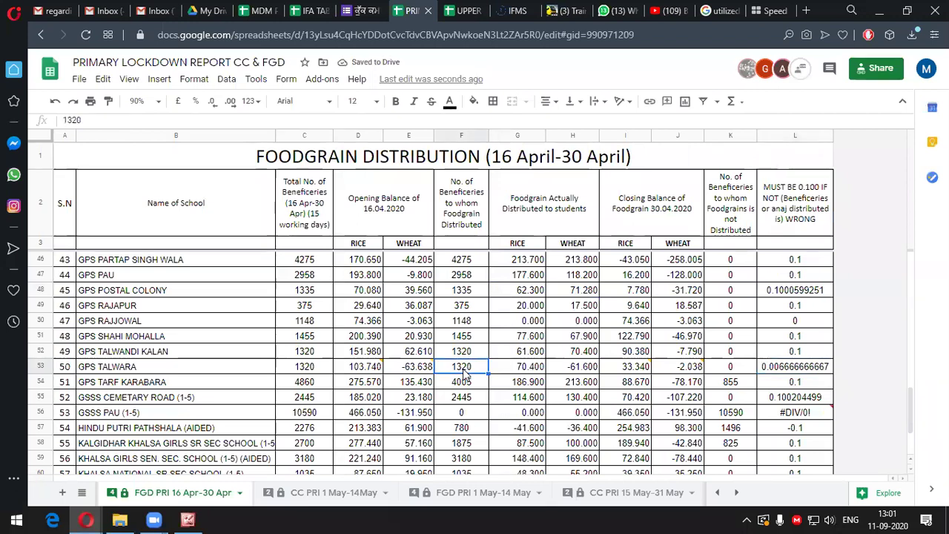
pyautogui.click(523, 373)
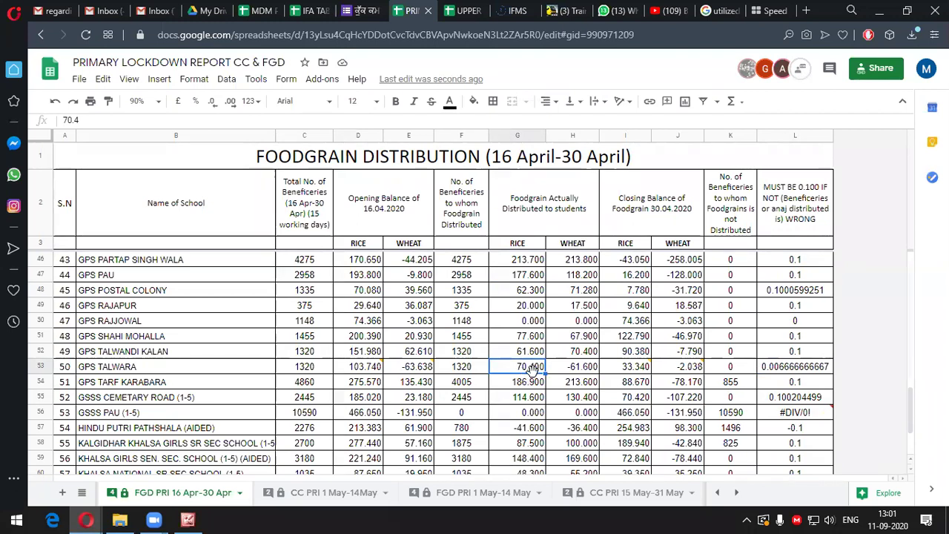
pyautogui.click(585, 372)
pyautogui.moveTo(669, 381)
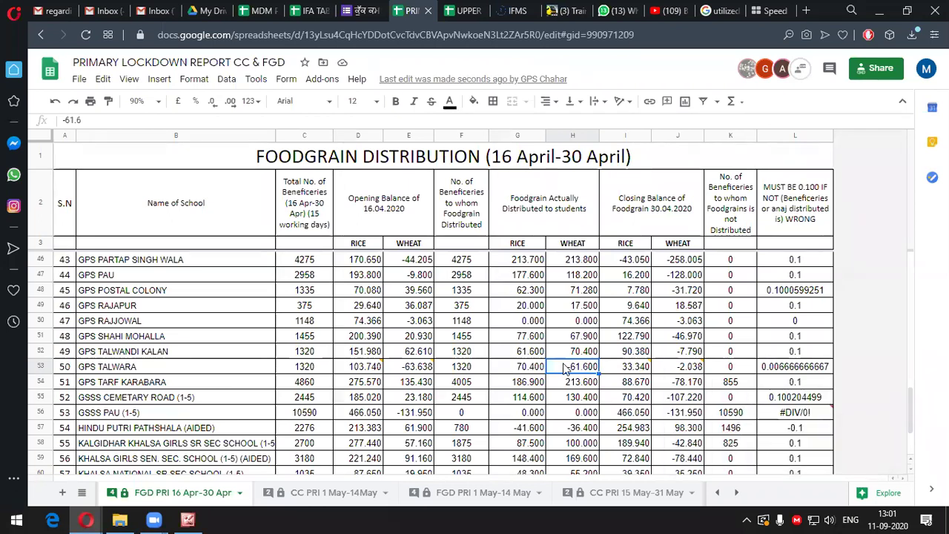
# Review GSSS PAU (1-5)'s rice closing balance, then total the negative rice and wheat in G57:H57
pyautogui.press('Return')
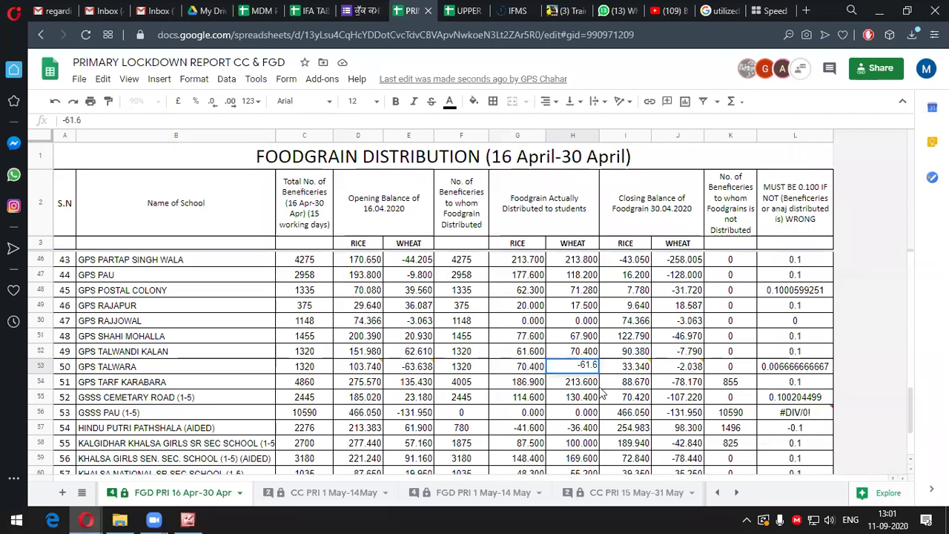
pyautogui.click(642, 411)
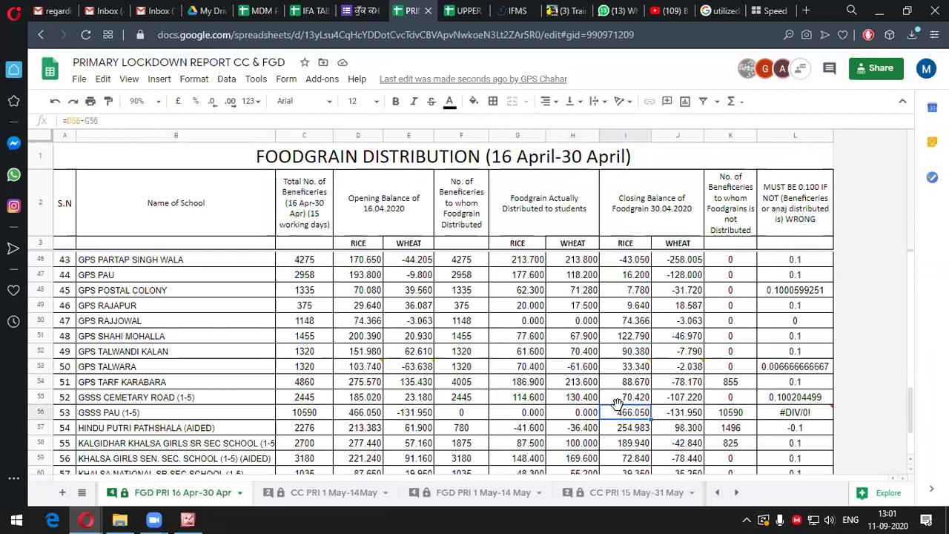
pyautogui.scroll(-1, 619, 410)
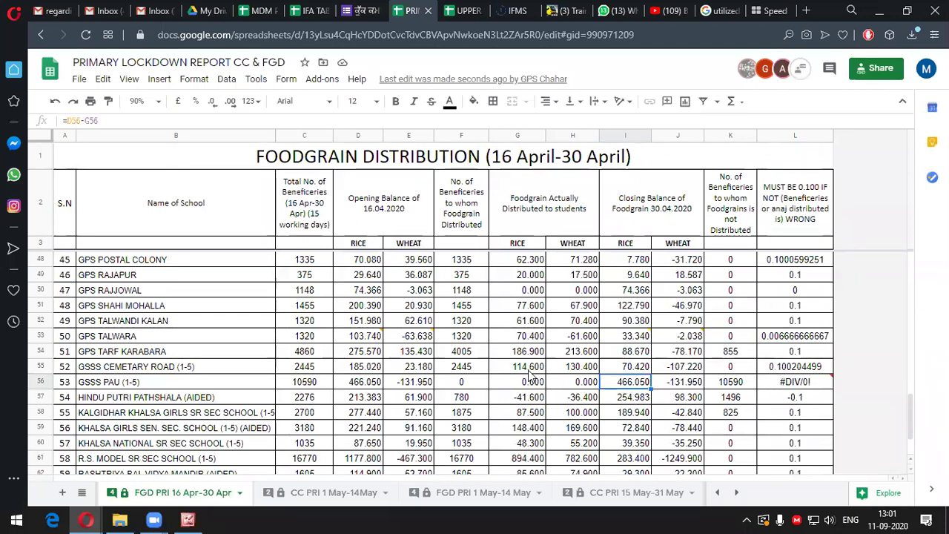
pyautogui.scroll(-1, 531, 376)
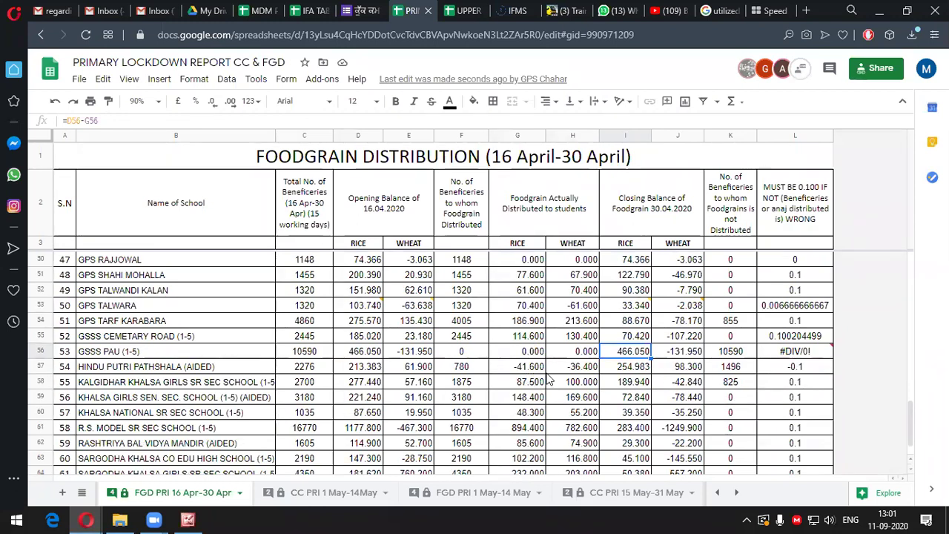
pyautogui.scroll(-1, 548, 379)
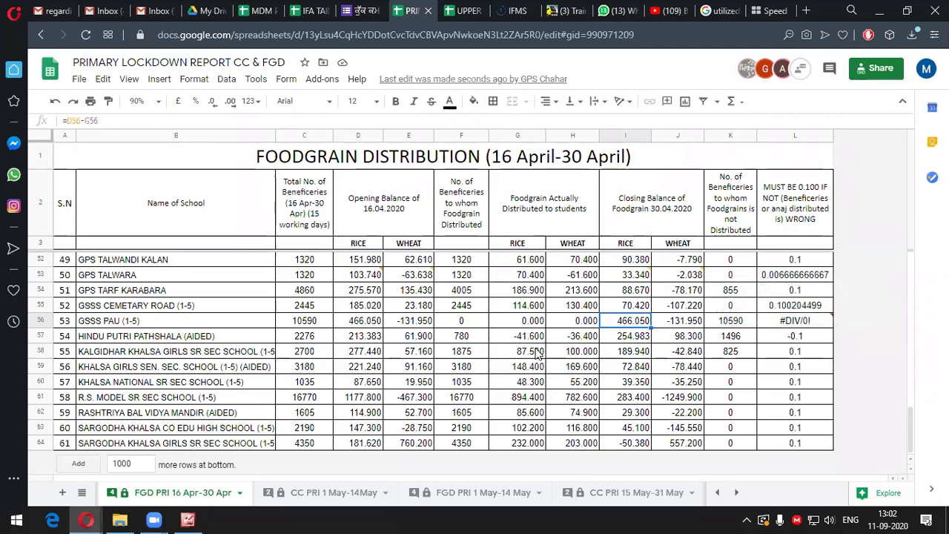
pyautogui.click(528, 337)
pyautogui.keyDown('shift'); pyautogui.click(572, 337); pyautogui.keyUp('shift')
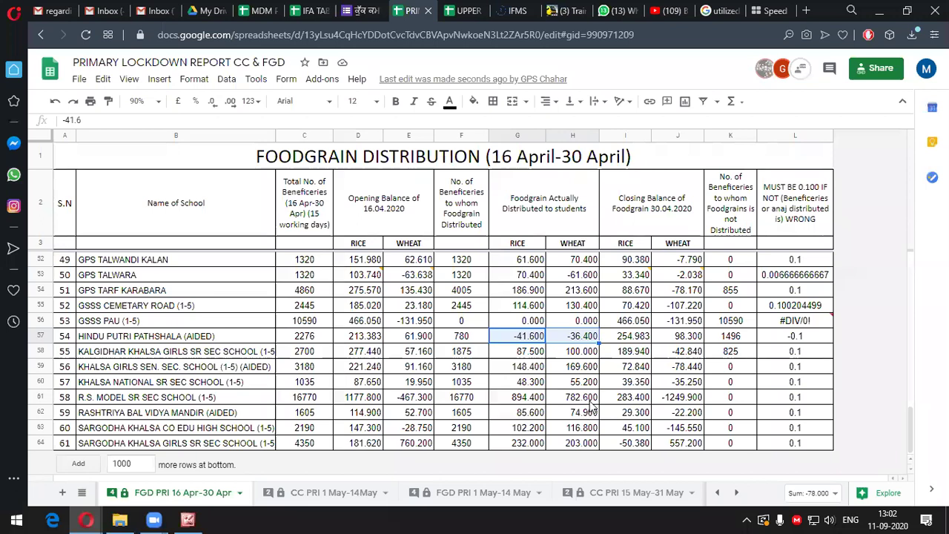
# Remove the minus signs so G57 and H57 read 41.600 and 36.400
pyautogui.doubleClick(521, 335)
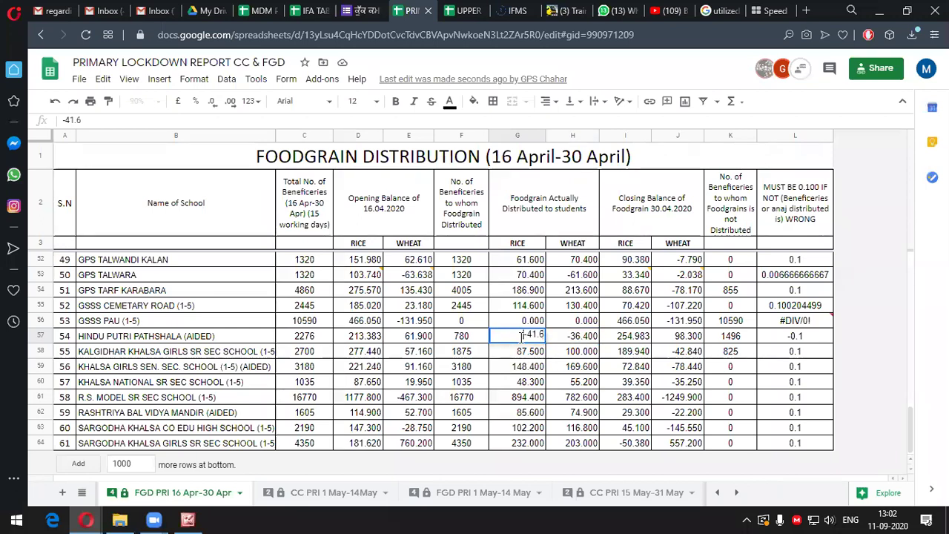
pyautogui.press('Delete')
pyautogui.click(563, 341)
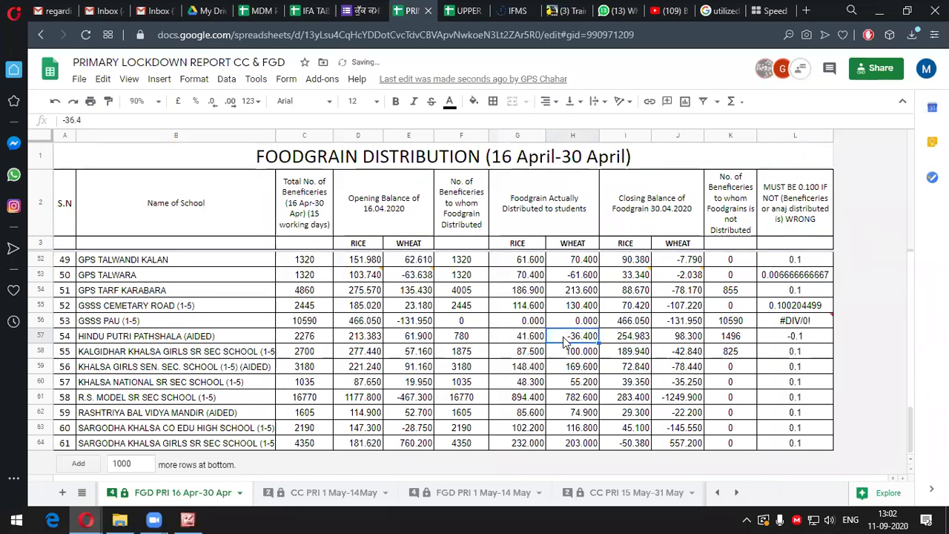
pyautogui.doubleClick(564, 341)
pyautogui.press('Delete')
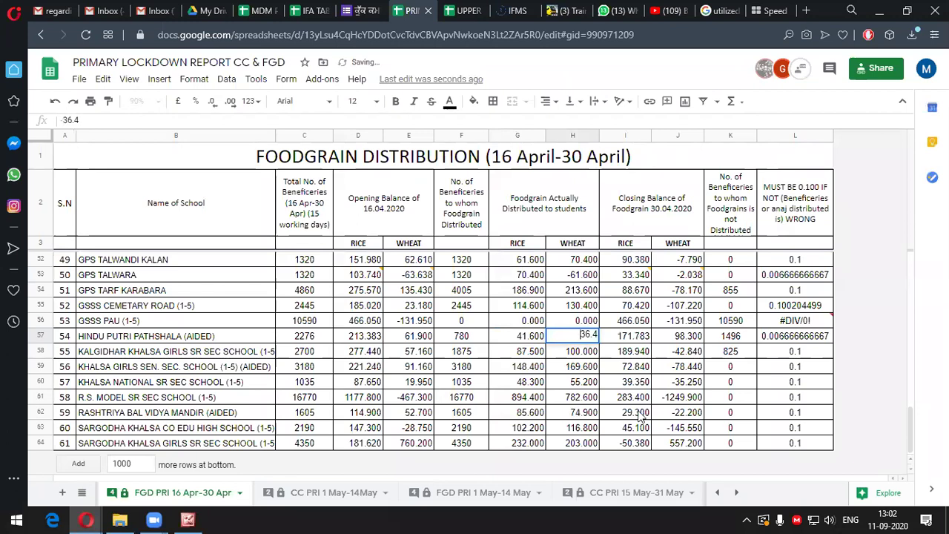
pyautogui.press('Return')
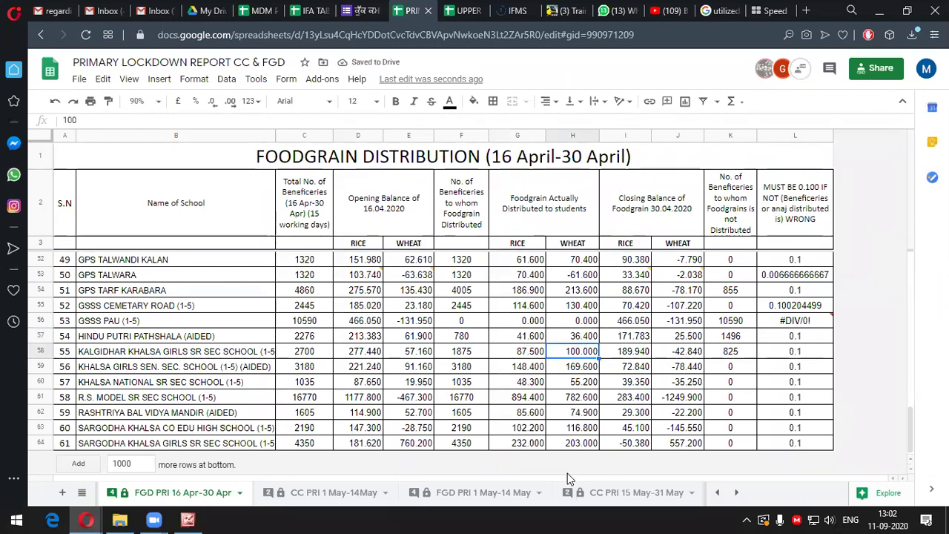
pyautogui.click(480, 499)
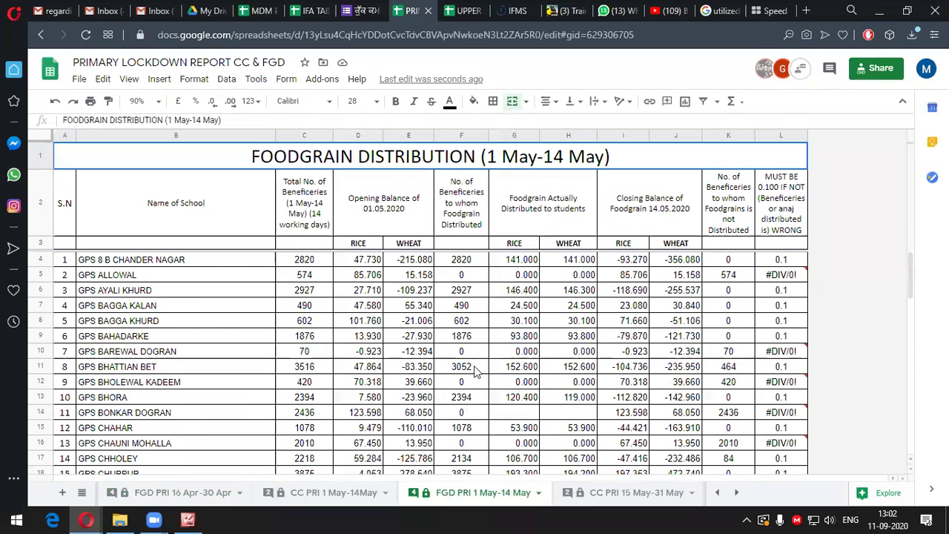
# Scroll the 1–14 May foodgrain table down to the last school listed
pyautogui.scroll(-5, 449, 381)
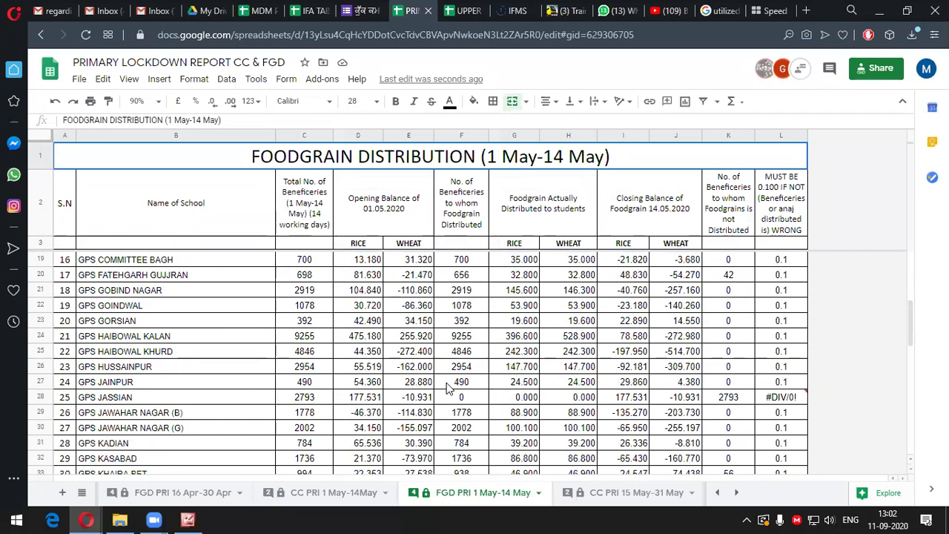
pyautogui.scroll(-3, 448, 386)
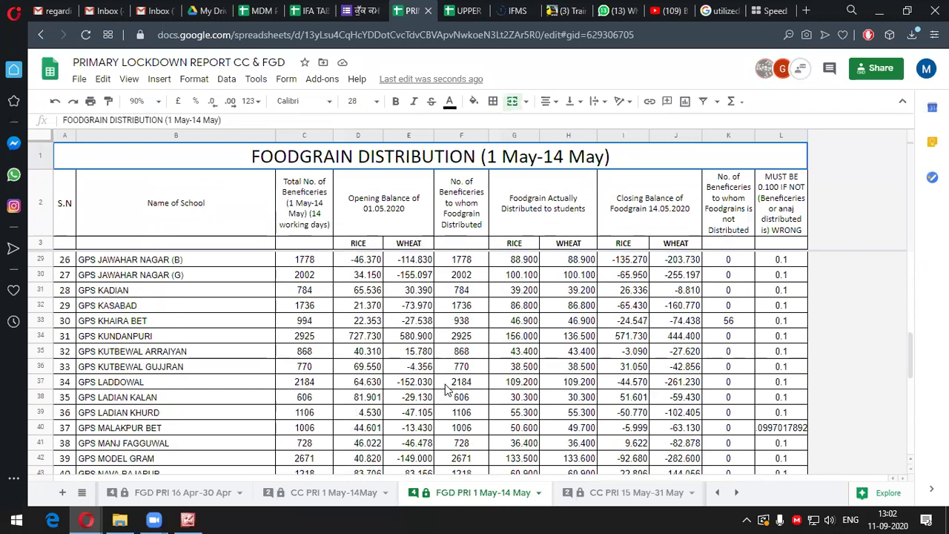
pyautogui.scroll(-2, 447, 390)
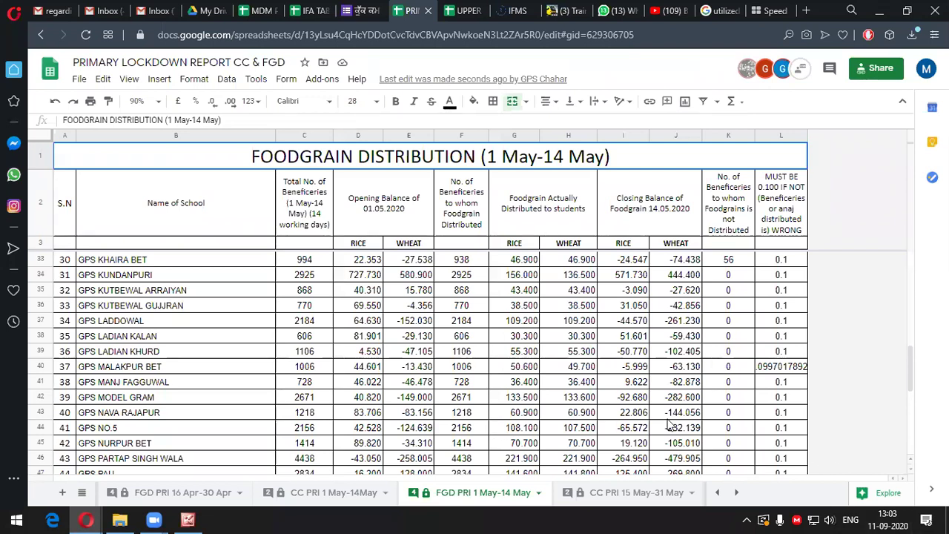
pyautogui.scroll(-3, 673, 429)
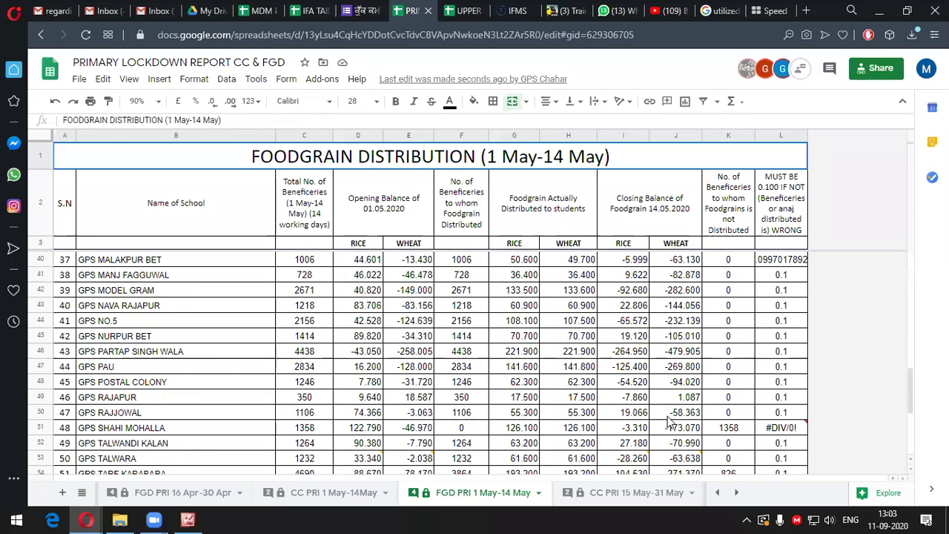
pyautogui.scroll(-2, 669, 423)
pyautogui.scroll(-1, 669, 417)
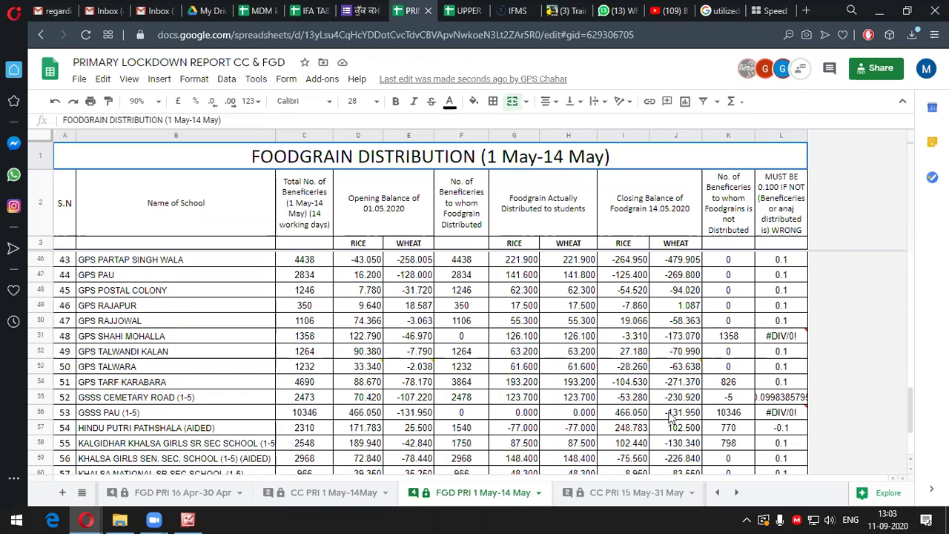
pyautogui.scroll(-2, 673, 412)
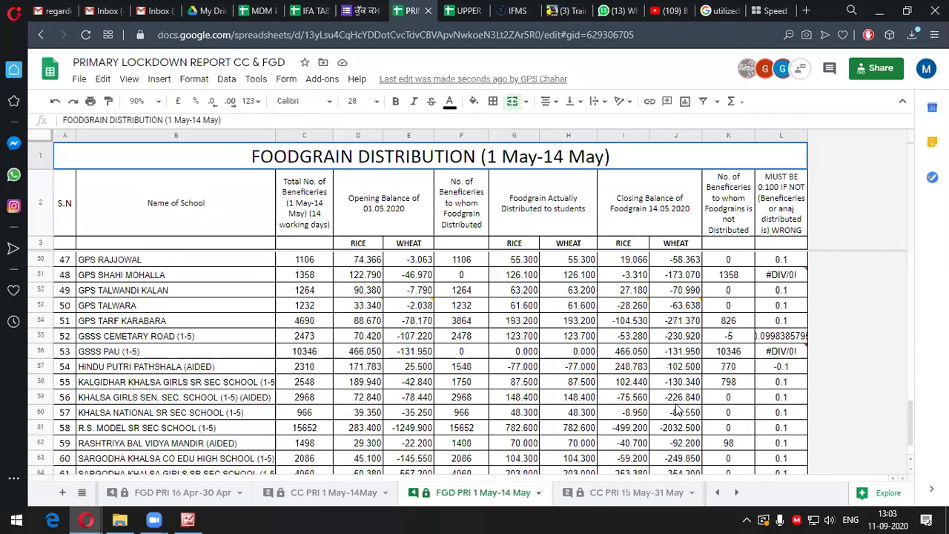
pyautogui.scroll(-2, 676, 410)
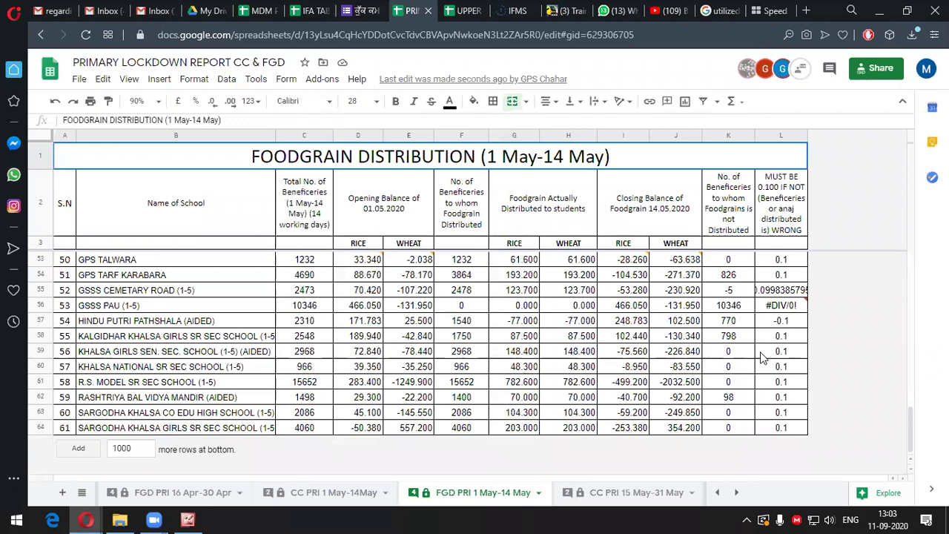
pyautogui.click(618, 493)
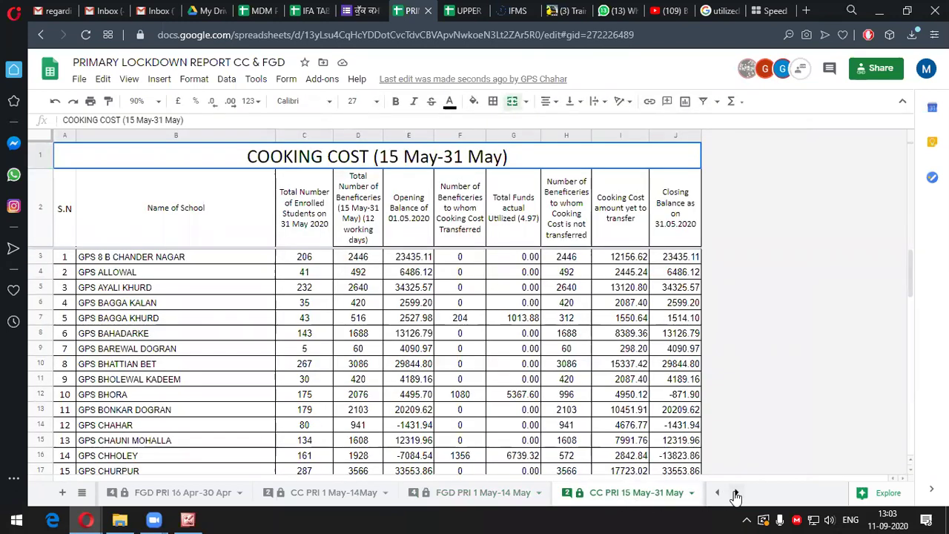
# Switch to FGD PRI 15 May-31 May and scroll its rows, spotting GPS BONKAR DOGRAN's #DIV/0! check
pyautogui.click(736, 492)
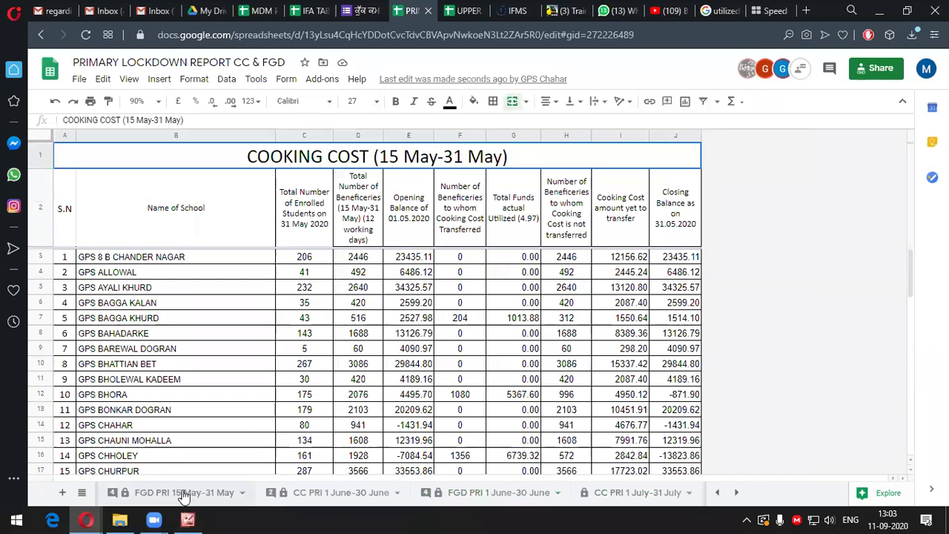
pyautogui.click(184, 492)
pyautogui.scroll(-4, 708, 339)
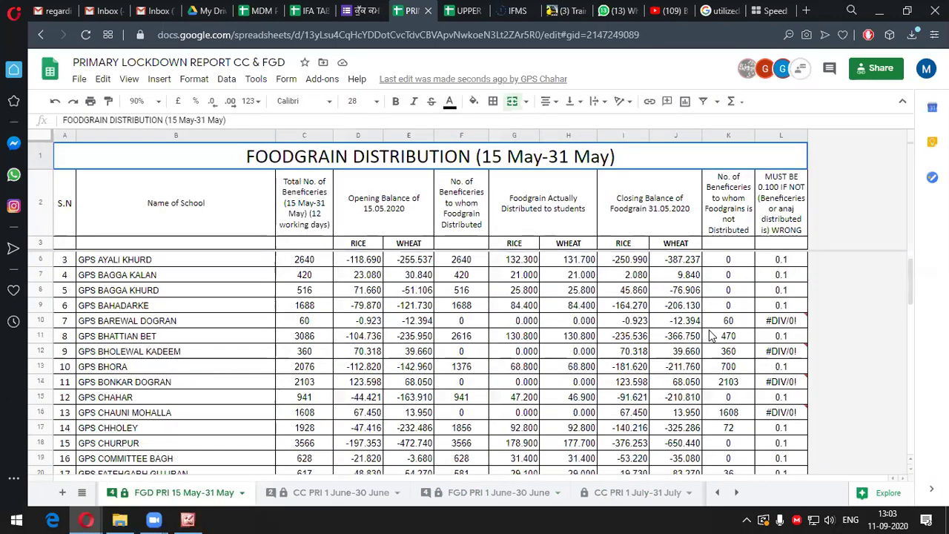
pyautogui.scroll(-8, 708, 339)
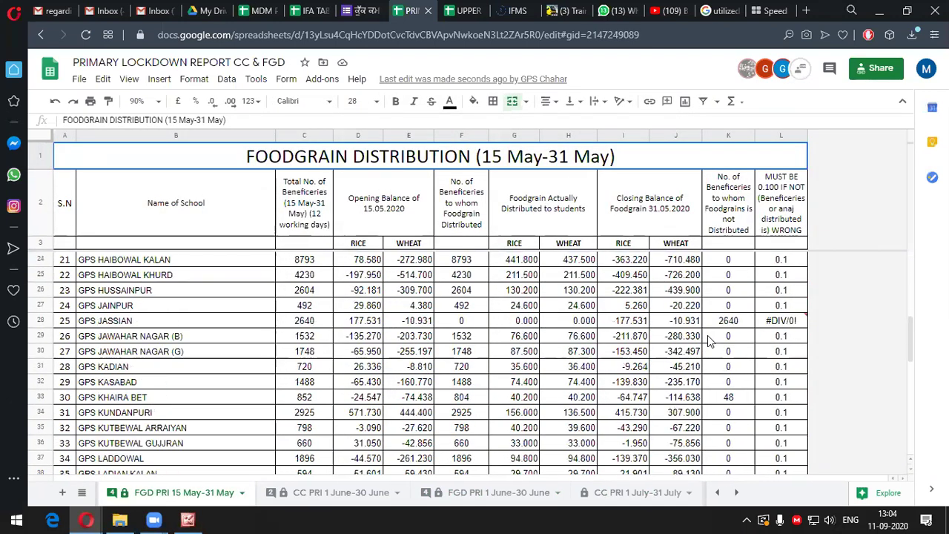
pyautogui.scroll(-6, 708, 345)
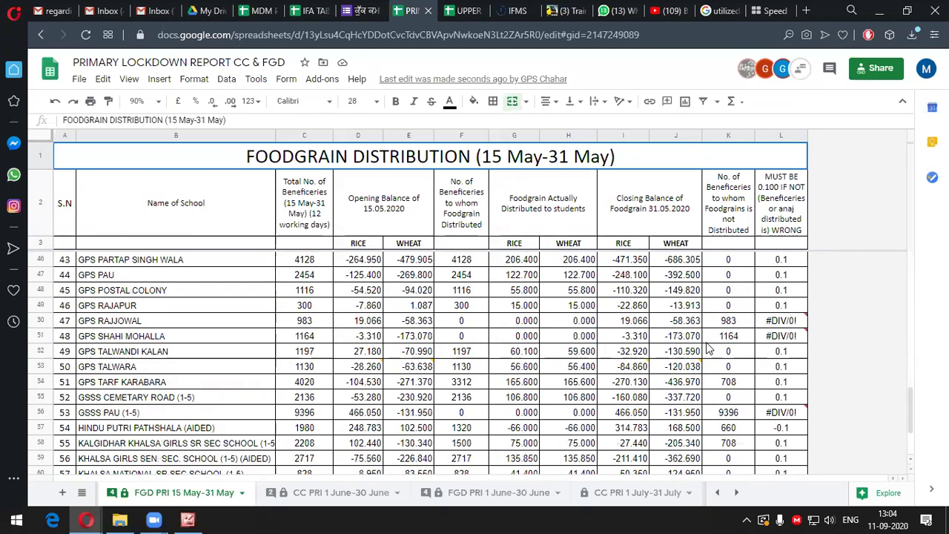
pyautogui.scroll(-3, 708, 349)
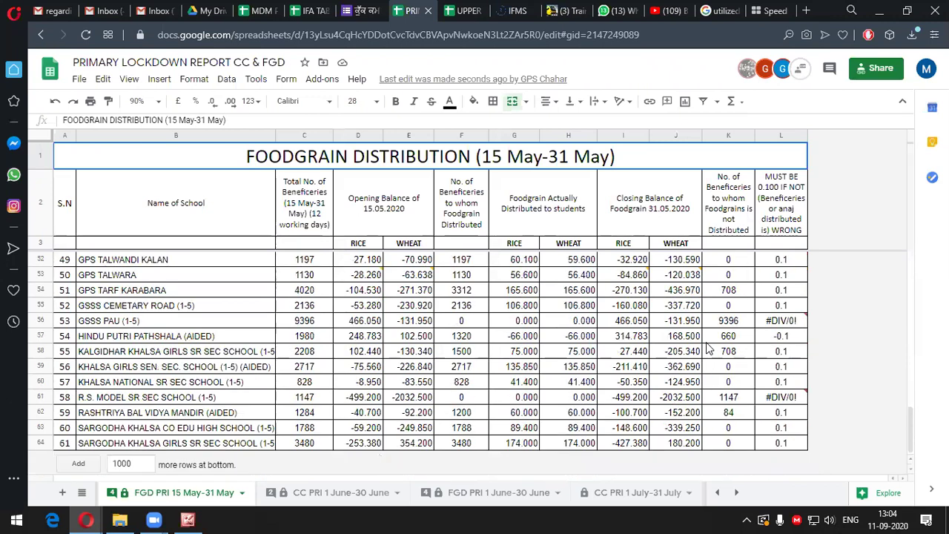
pyautogui.scroll(-1, 708, 347)
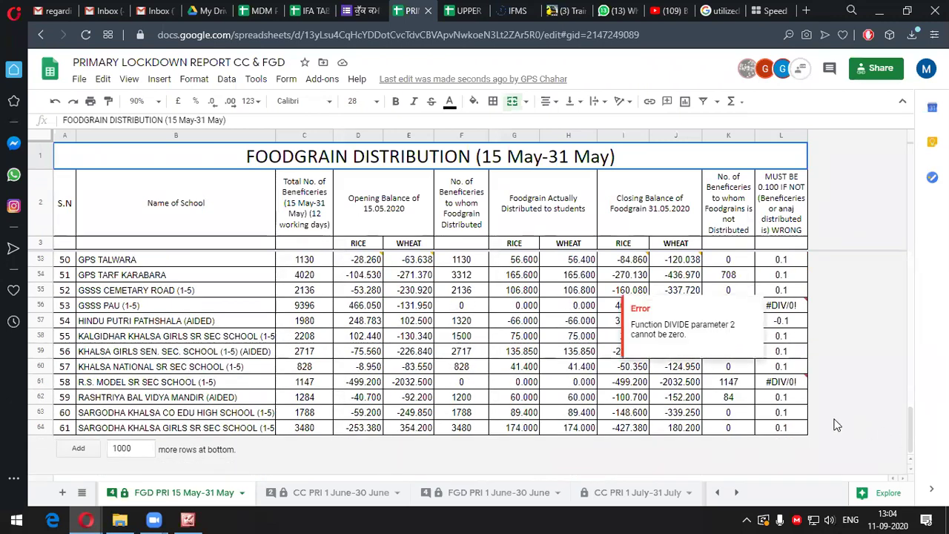
pyautogui.scroll(15, 830, 386)
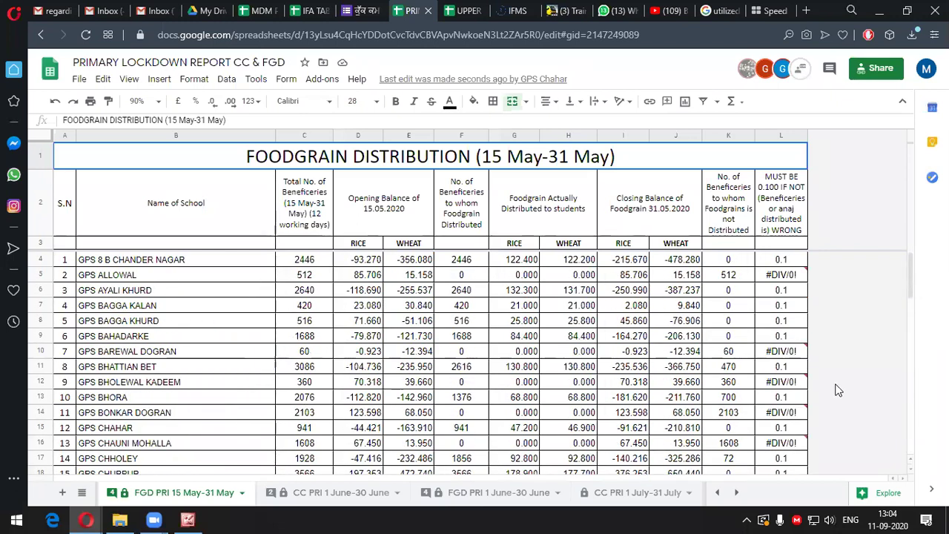
pyautogui.scroll(-3, 596, 417)
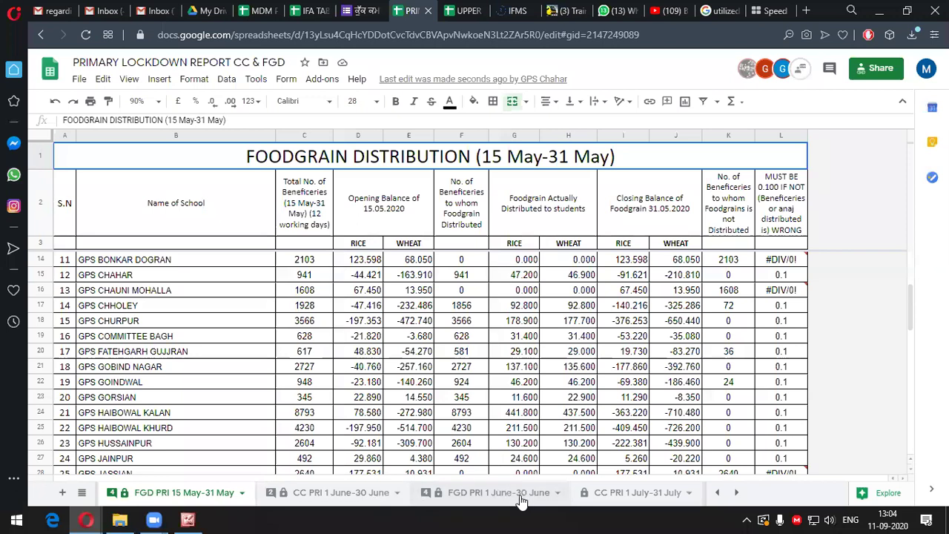
pyautogui.click(519, 495)
pyautogui.scroll(5, 737, 371)
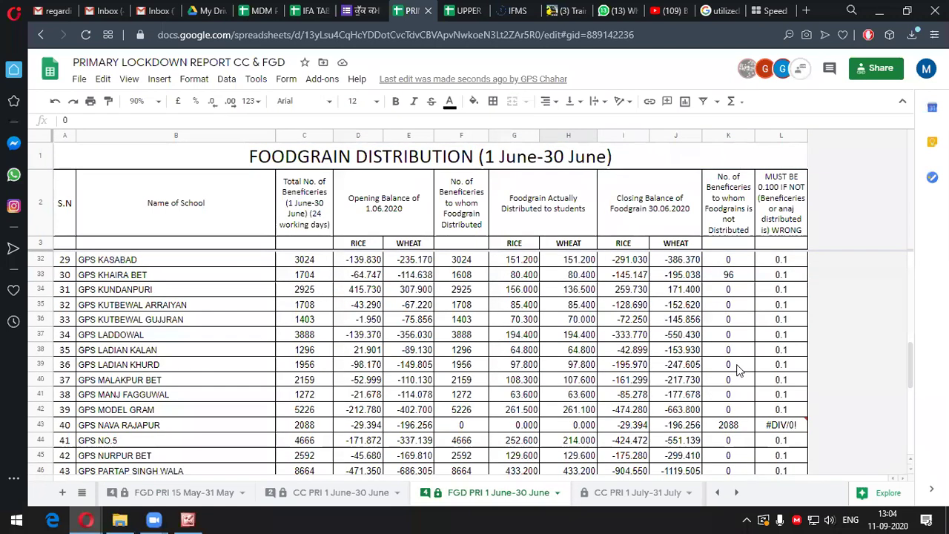
pyautogui.scroll(8, 738, 370)
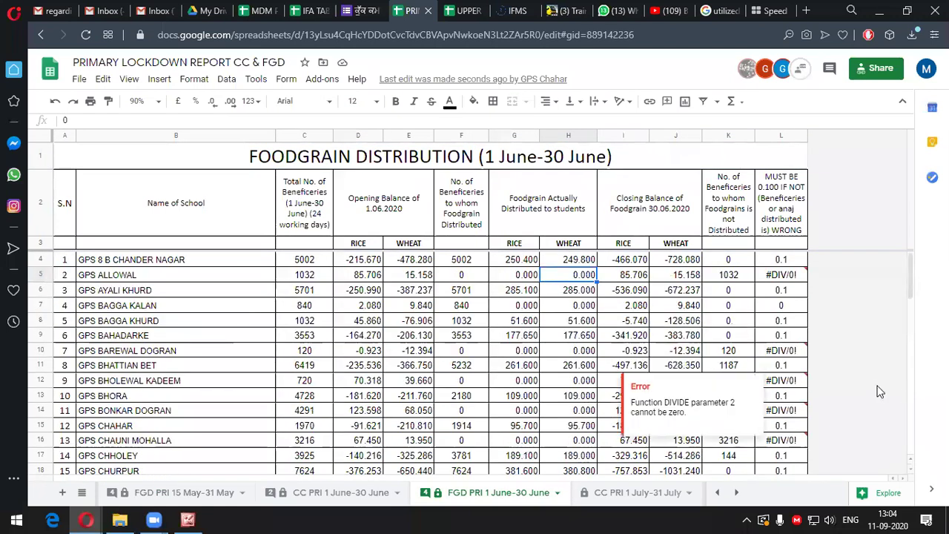
pyautogui.scroll(-10, 875, 383)
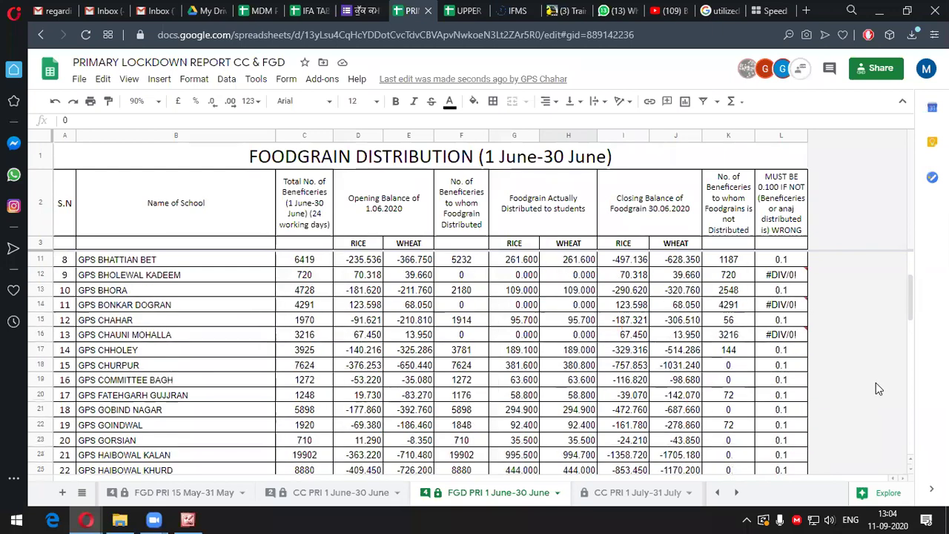
pyautogui.scroll(-3, 876, 392)
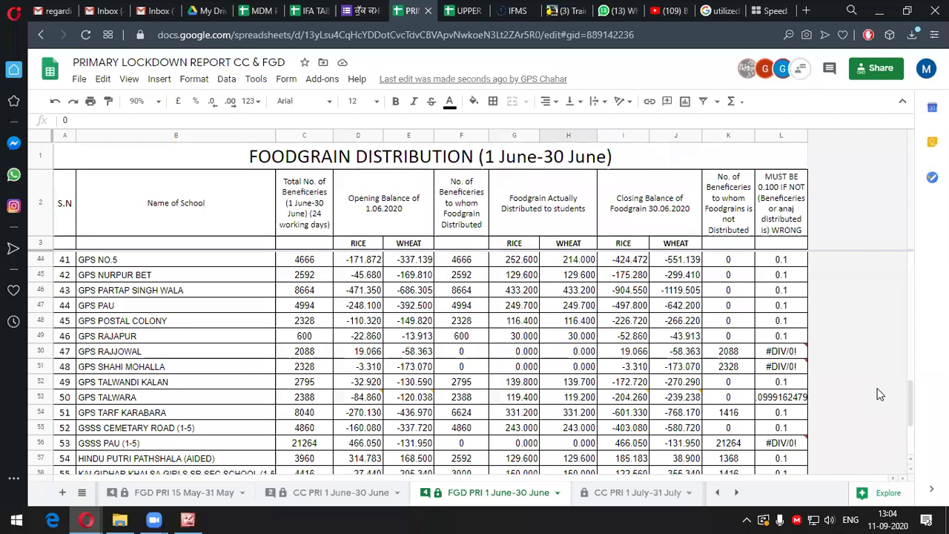
pyautogui.click(791, 398)
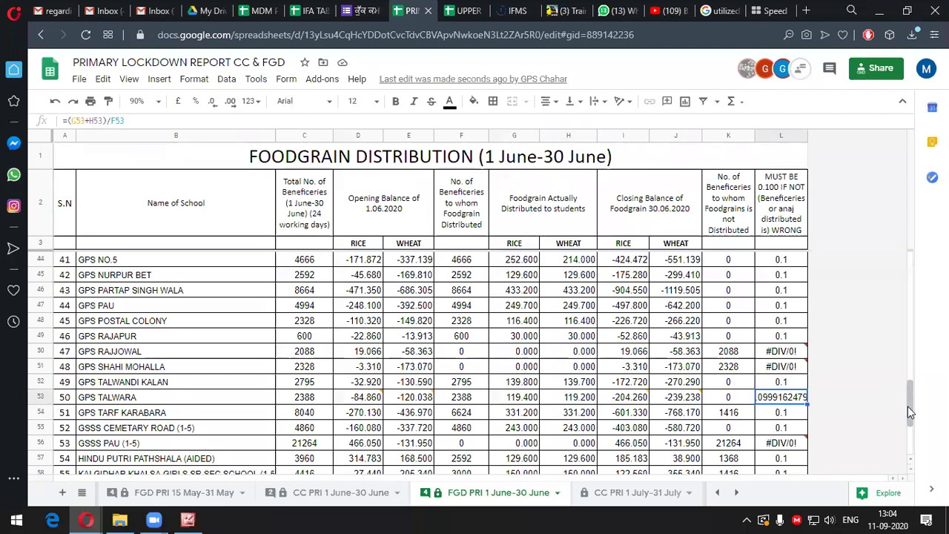
pyautogui.scroll(-1, 909, 408)
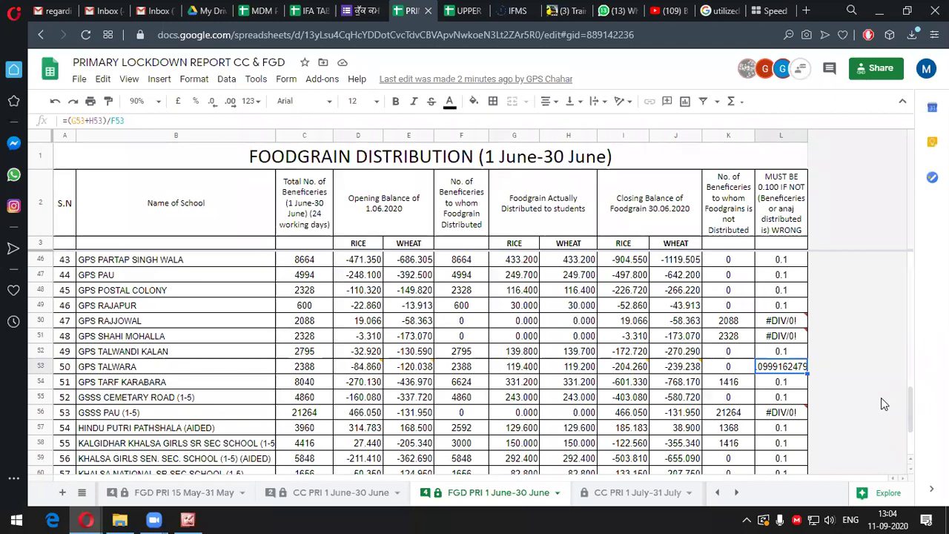
pyautogui.scroll(-1, 881, 397)
pyautogui.moveTo(371, 341)
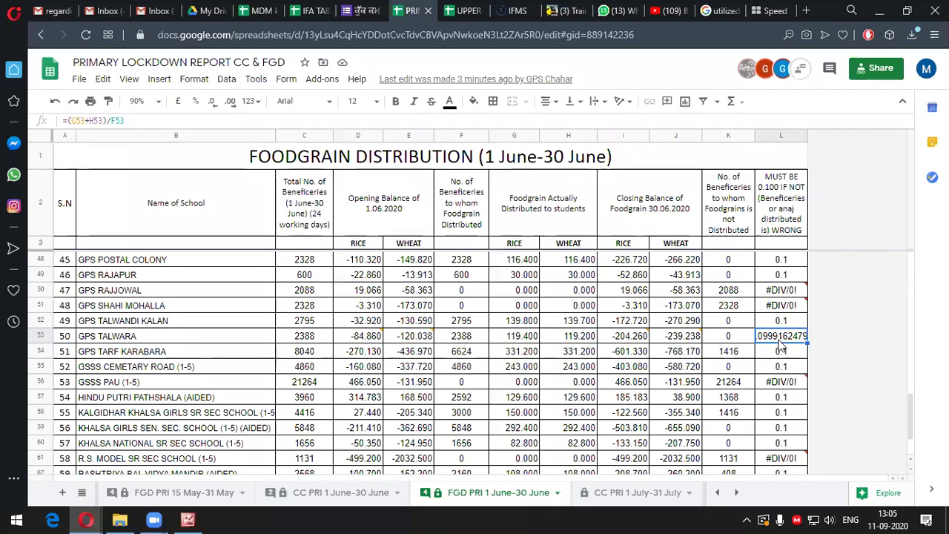
pyautogui.scroll(-3, 797, 371)
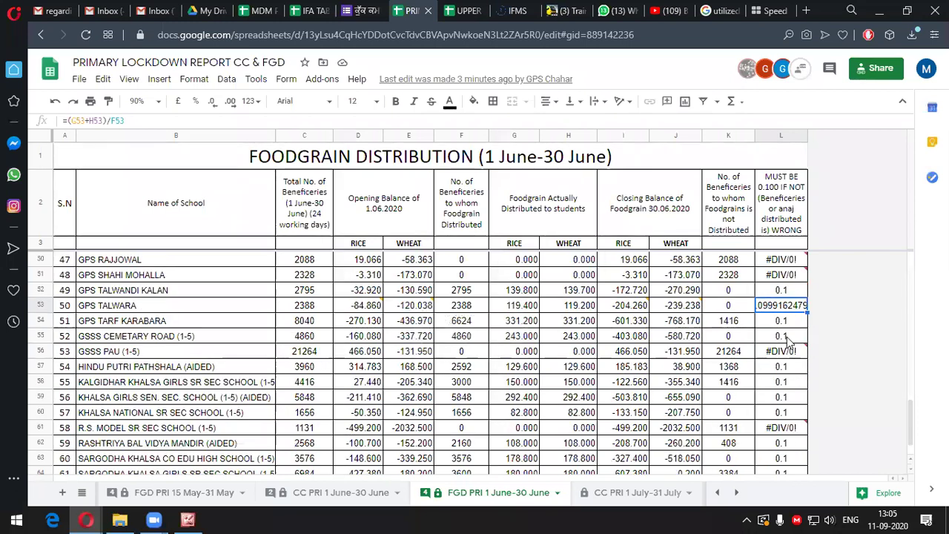
pyautogui.scroll(3, 816, 401)
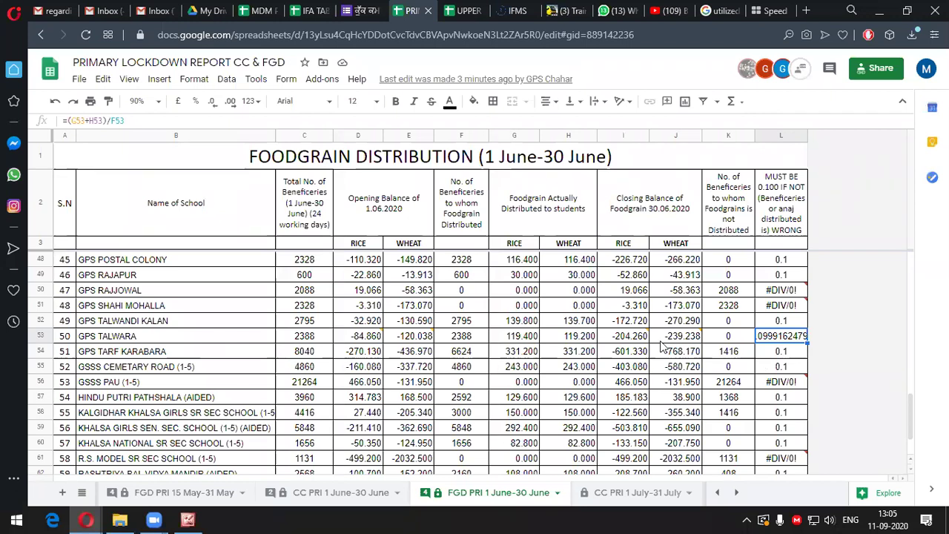
# View the CC PRI and FGD PRI 1 July-31 July sheets, then switch to the UPPER PRIMARY workbook
pyautogui.click(608, 495)
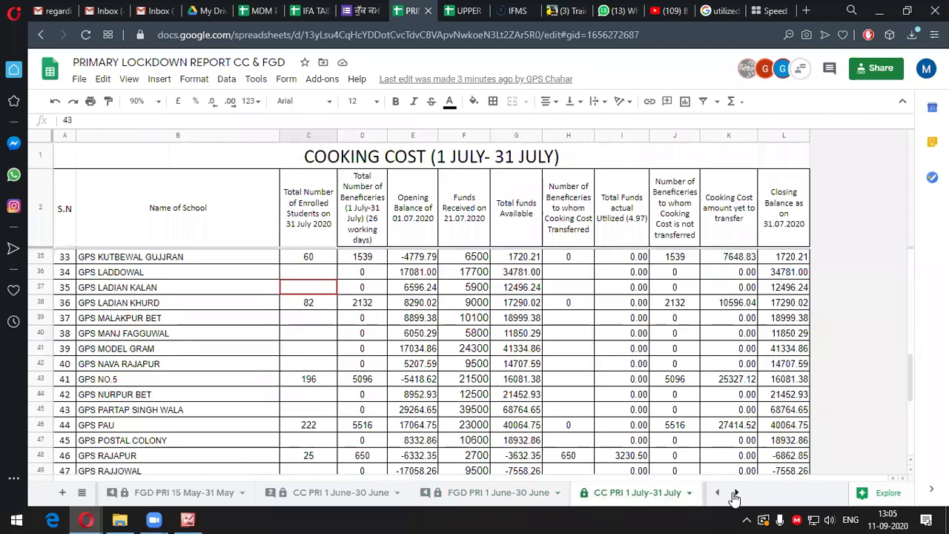
pyautogui.click(735, 493)
pyautogui.click(734, 493)
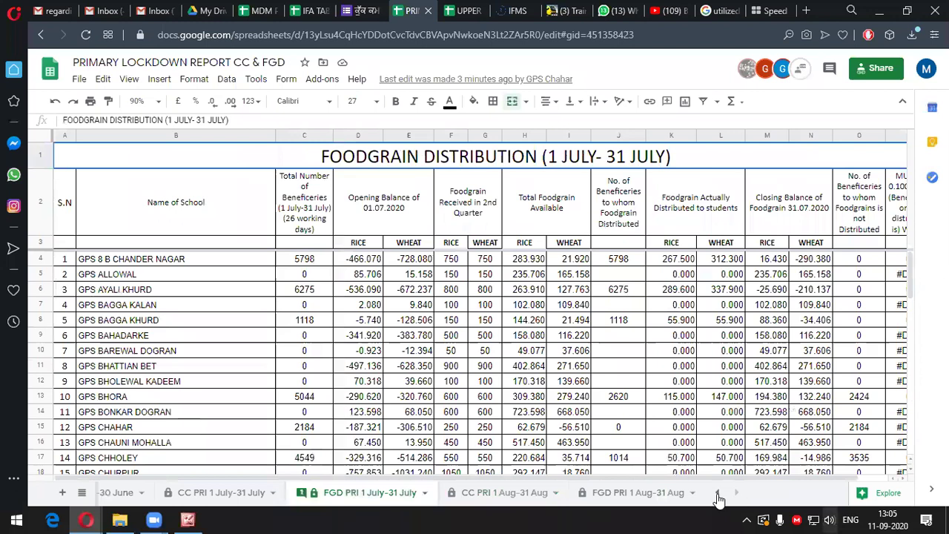
pyautogui.click(717, 493)
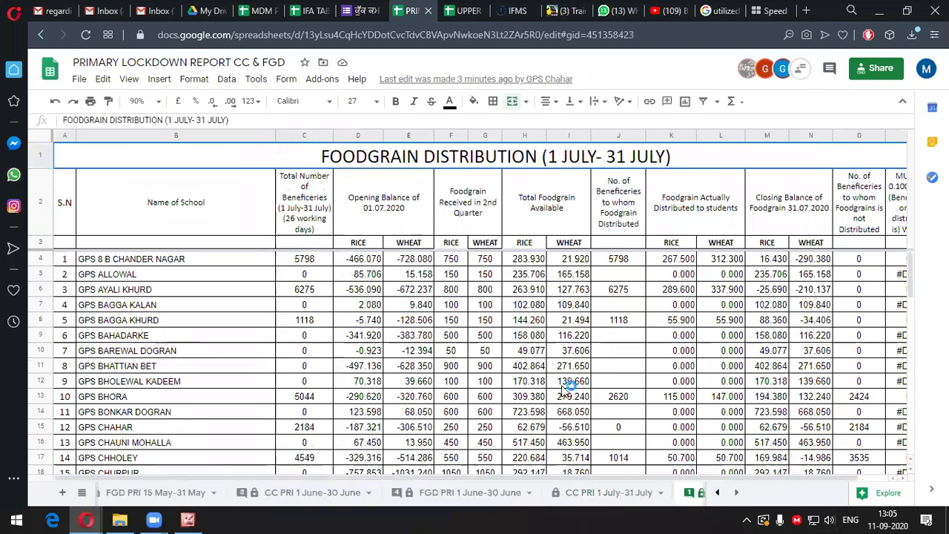
pyautogui.click(461, 10)
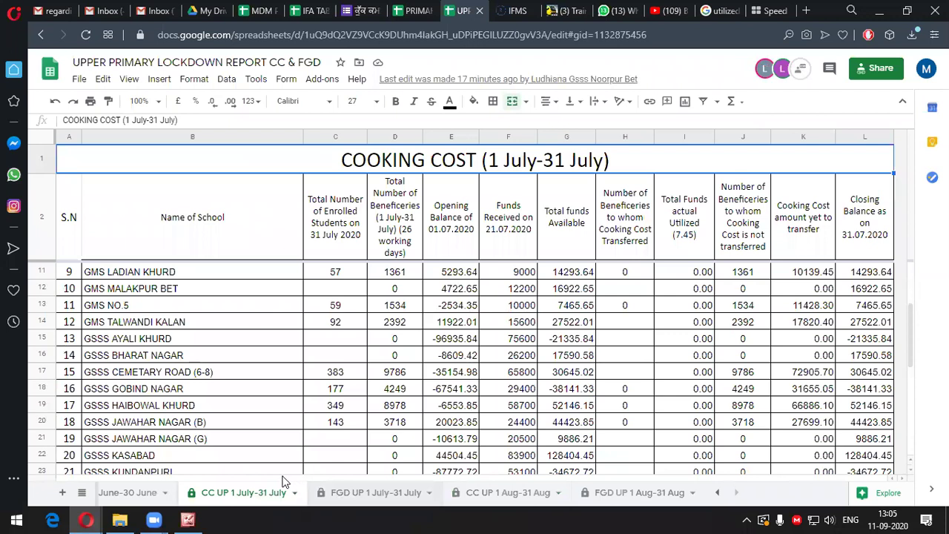
# Open the FGD UP 23-31 MARCH sheet and scroll down to row 39
pyautogui.click(717, 493)
pyautogui.click(718, 493)
pyautogui.click(187, 494)
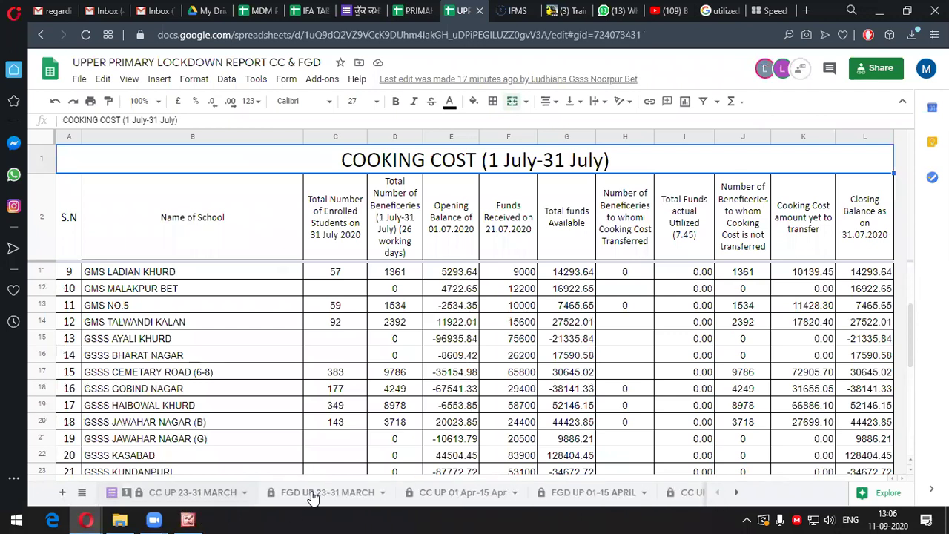
pyautogui.click(311, 491)
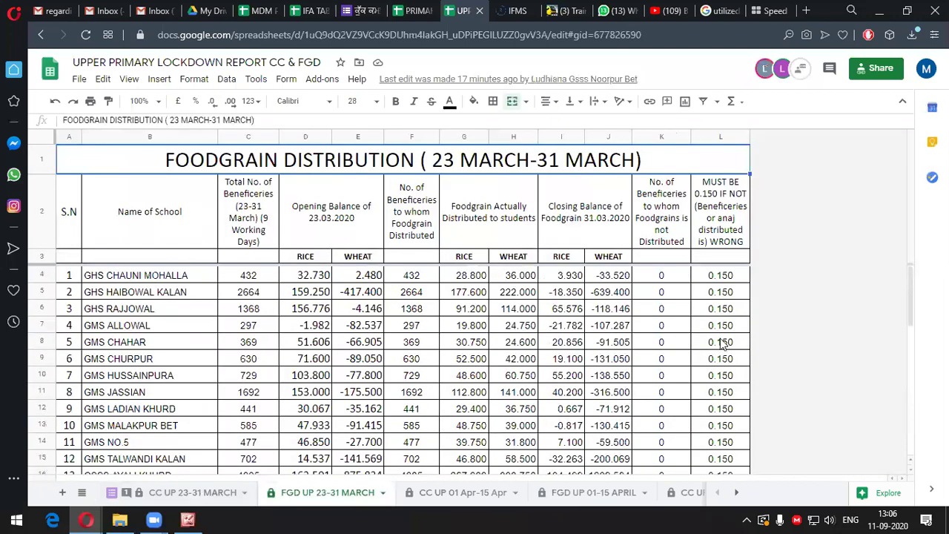
pyautogui.scroll(-3, 869, 379)
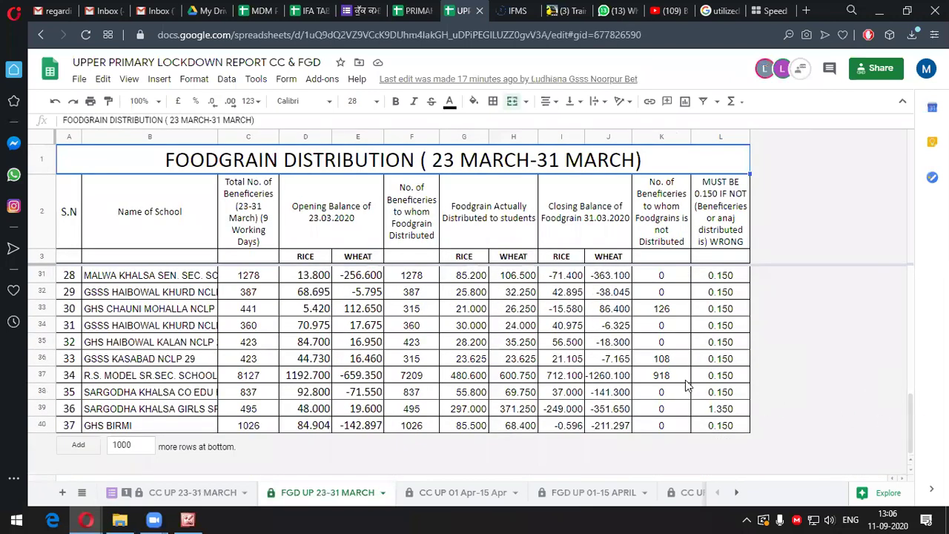
pyautogui.scroll(2, 684, 386)
pyautogui.scroll(-2, 685, 388)
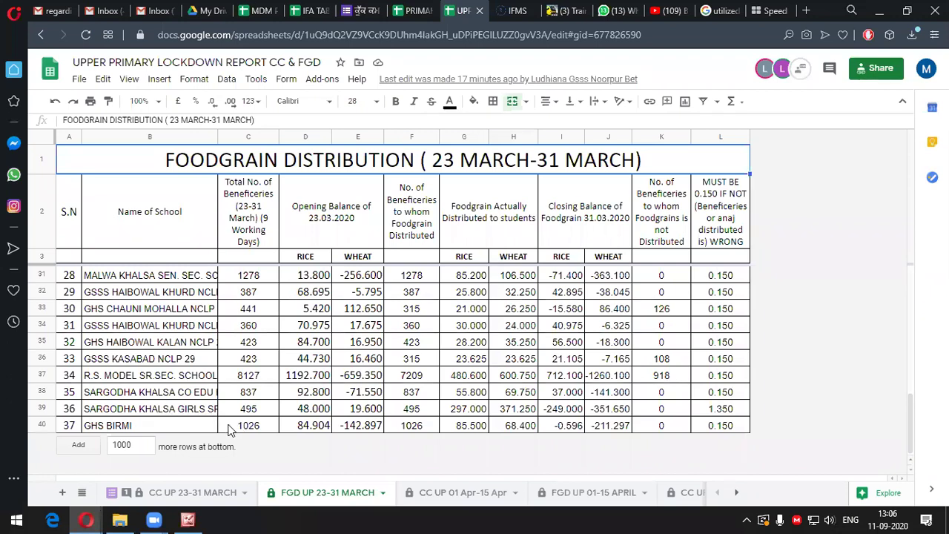
# Inspect row 39's 1.350 check formula, its 495 beneficiaries and rice-wheat total, then open FGD UP 01-15 APRIL
pyautogui.click(720, 412)
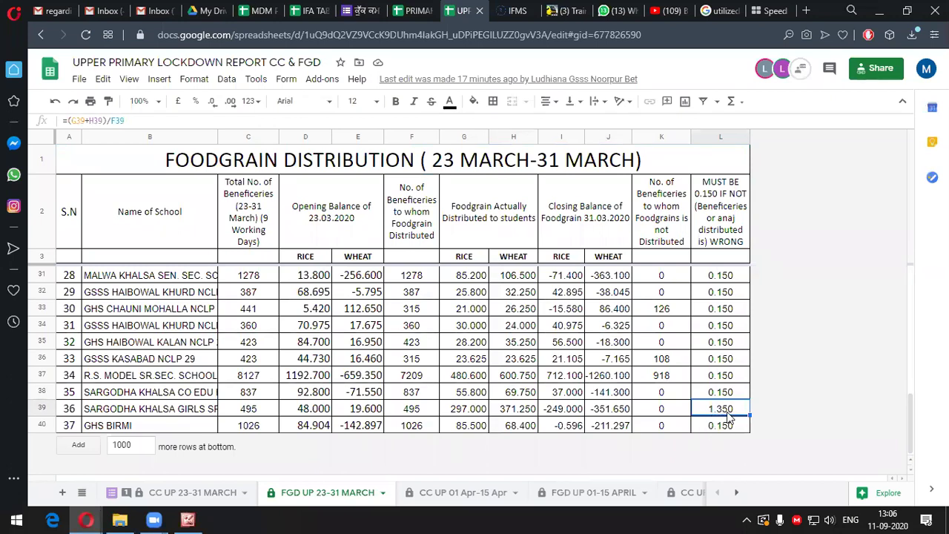
pyautogui.click(410, 409)
pyautogui.moveTo(461, 415); pyautogui.dragTo(515, 412)
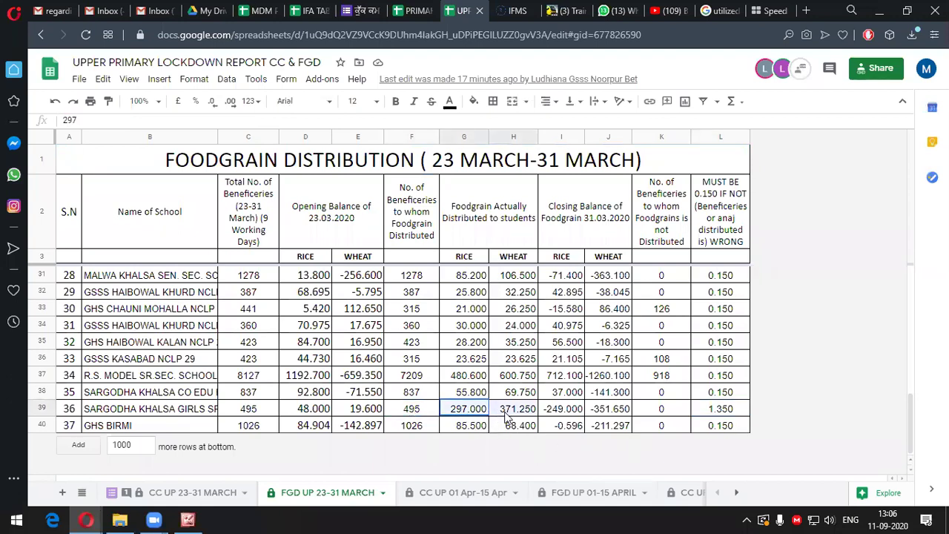
pyautogui.click(722, 410)
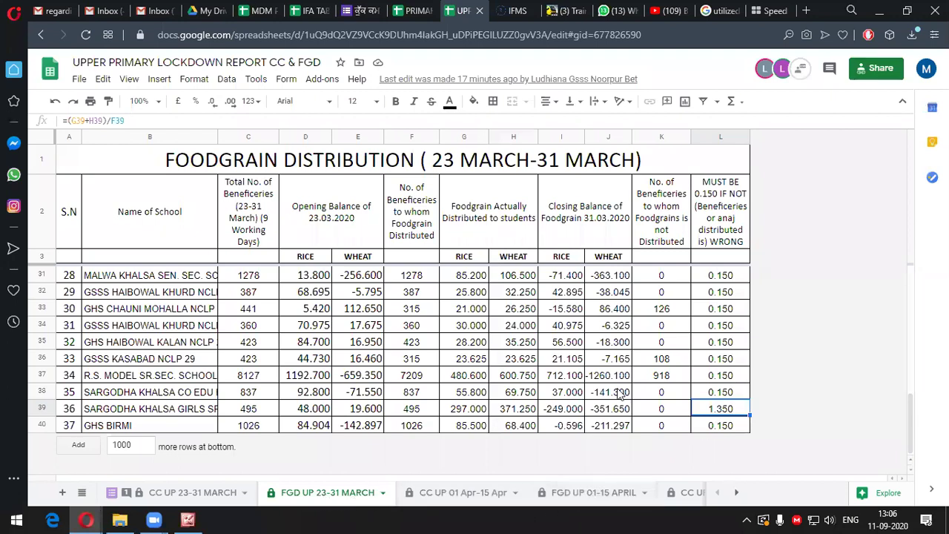
pyautogui.scroll(5, 639, 404)
pyautogui.scroll(4, 638, 408)
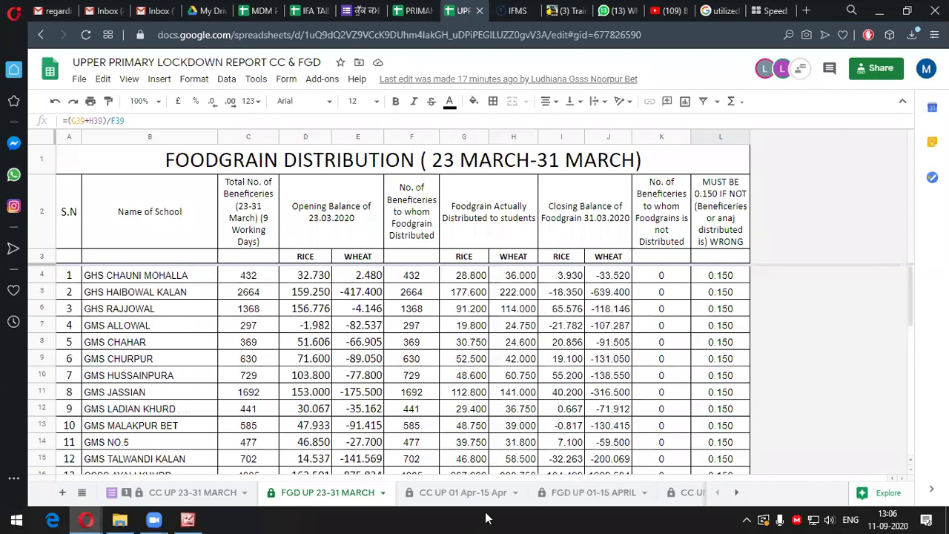
pyautogui.click(586, 492)
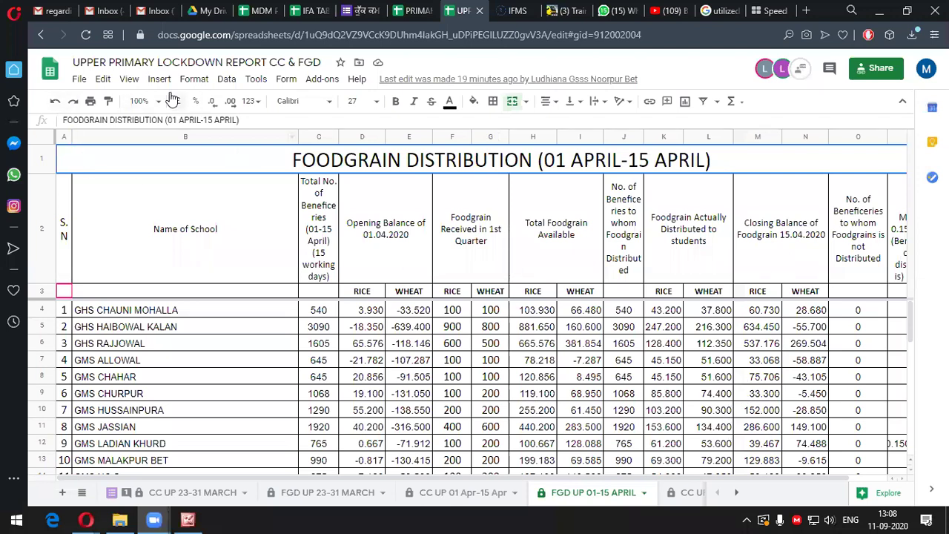
# Zoom to 90%, inspect row 12's 0.1500653595 check in P12, and scroll to the sheet bottom
pyautogui.click(159, 107)
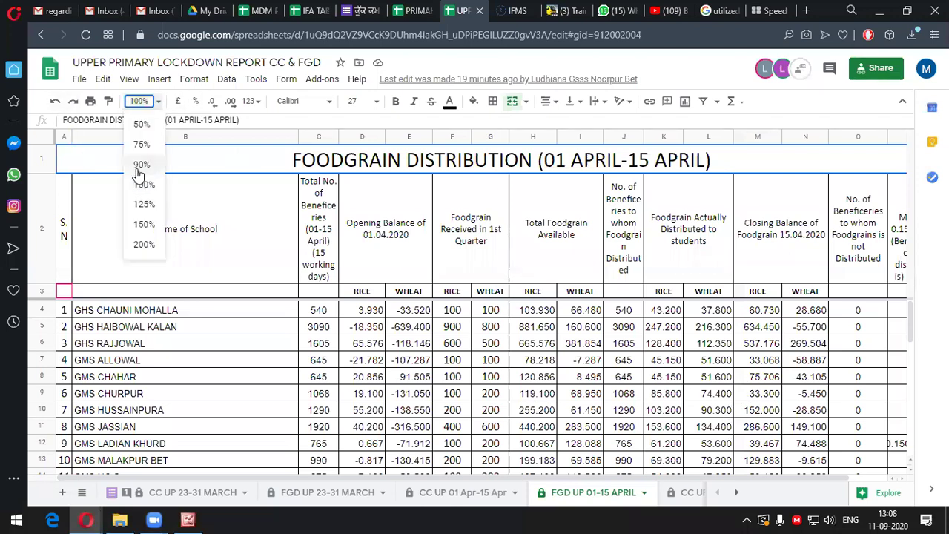
pyautogui.click(147, 162)
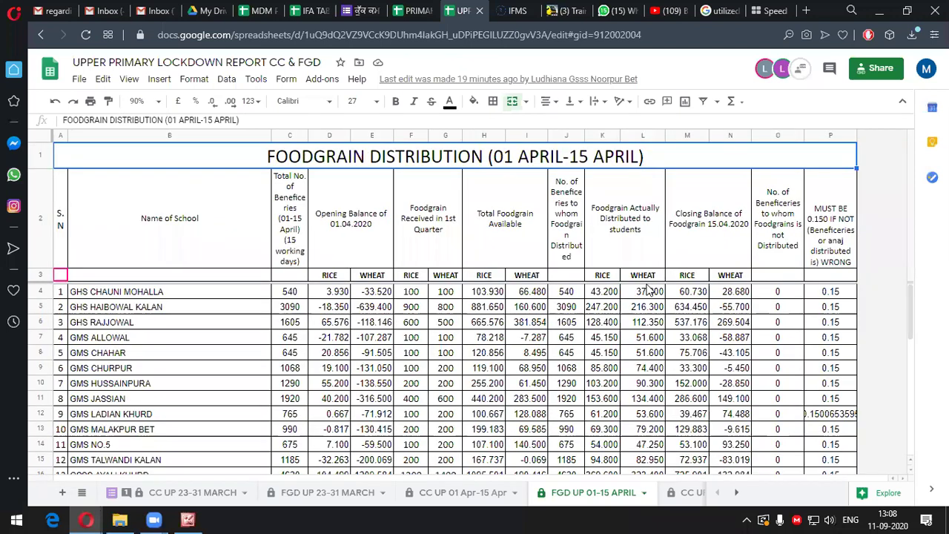
pyautogui.click(835, 415)
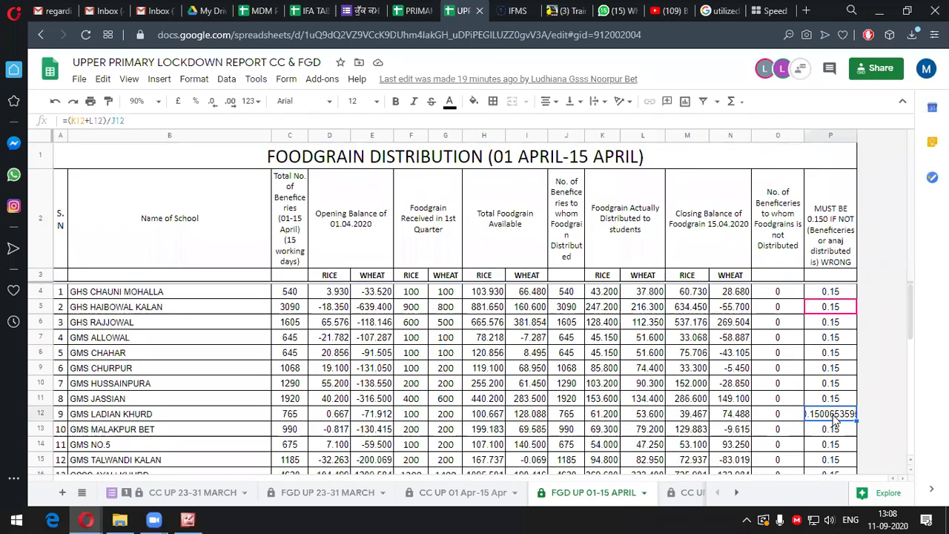
pyautogui.scroll(-1, 819, 425)
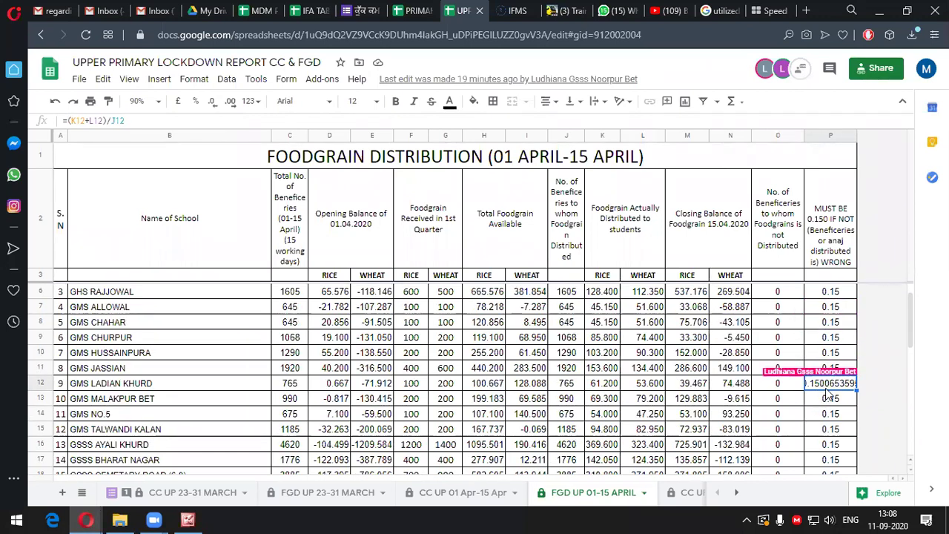
pyautogui.scroll(-1, 828, 395)
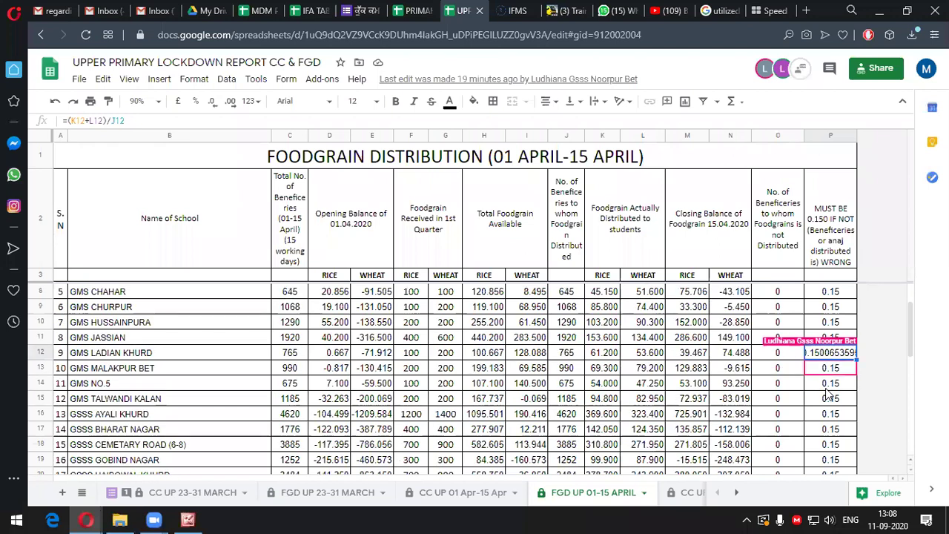
pyautogui.scroll(-1, 828, 395)
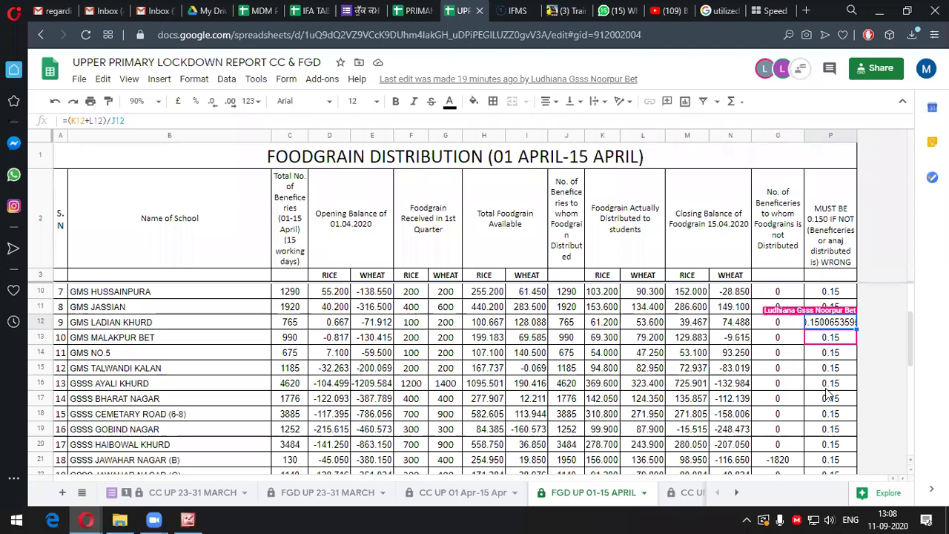
pyautogui.scroll(-8, 828, 395)
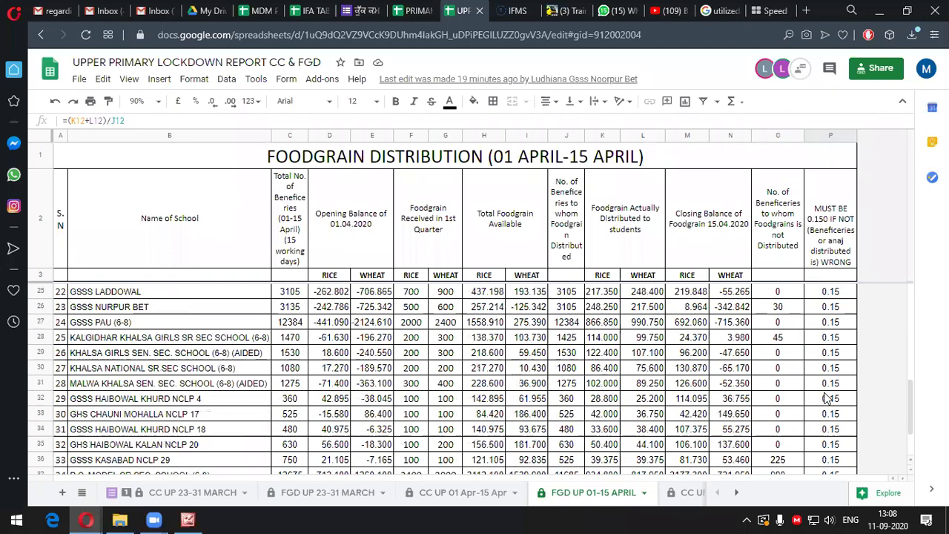
# Open the FGD UP 16 Apr-30 Apr sheet, inspect the L12 check formula, and scroll its rows
pyautogui.click(687, 494)
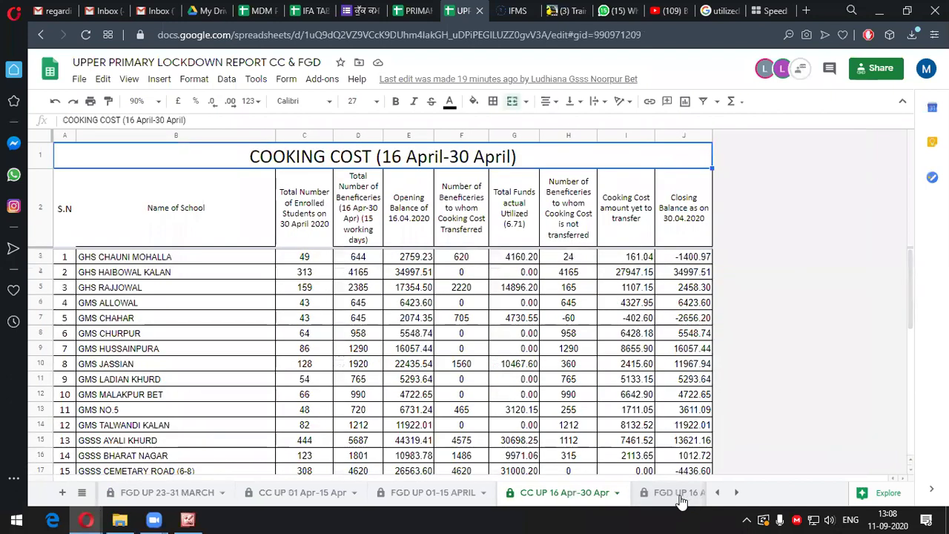
pyautogui.click(682, 495)
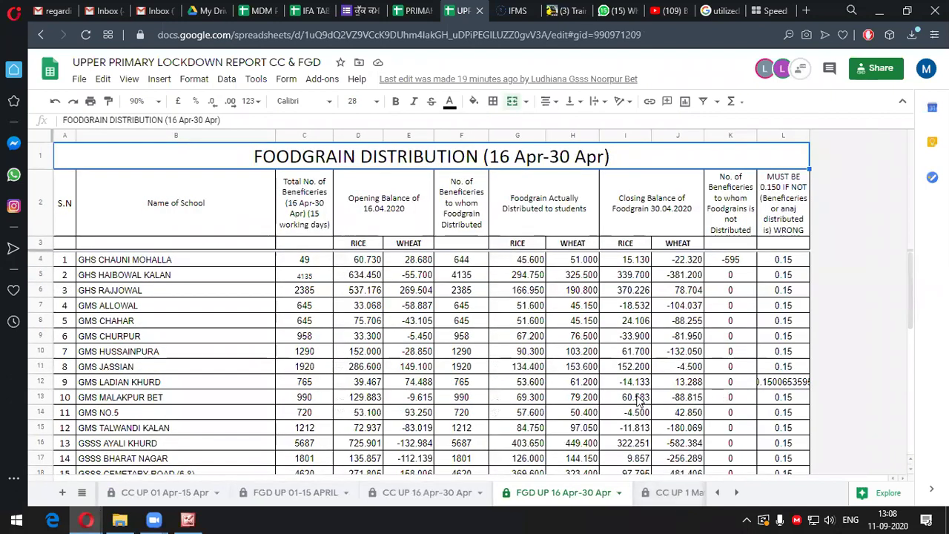
pyautogui.click(787, 384)
pyautogui.scroll(-3, 680, 392)
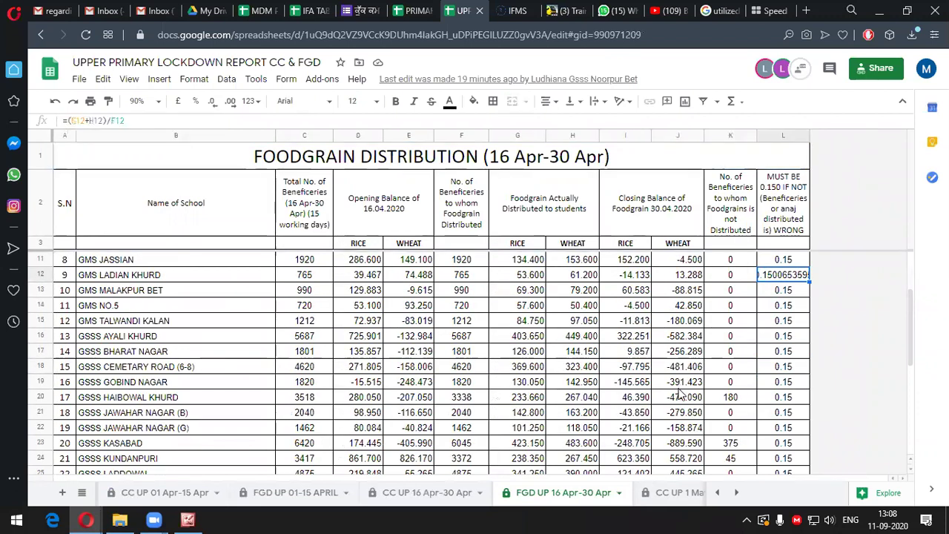
pyautogui.scroll(-5, 680, 393)
pyautogui.scroll(-2, 680, 393)
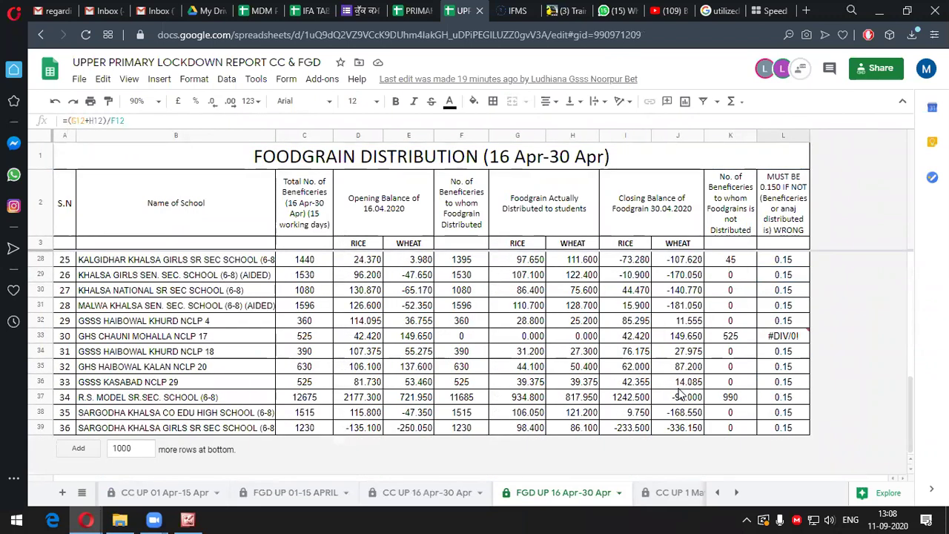
pyautogui.scroll(4, 680, 392)
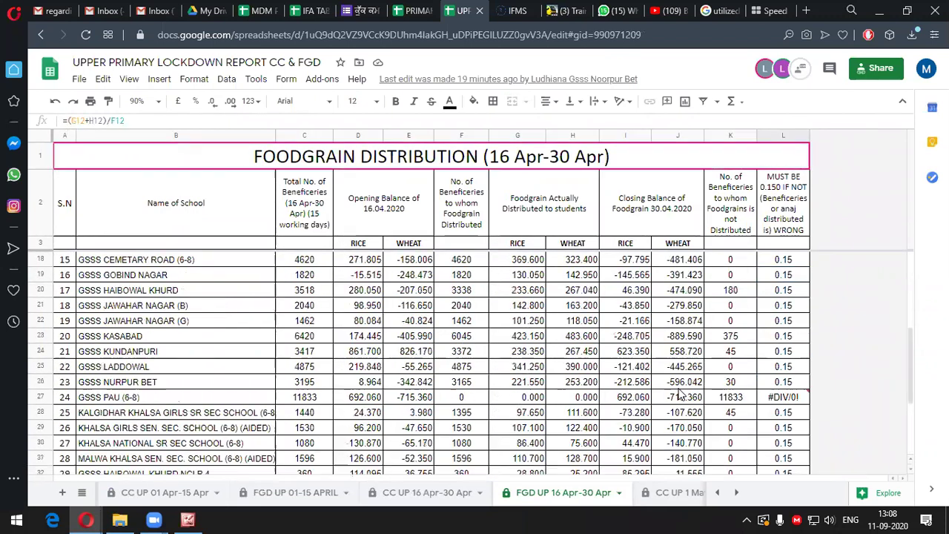
# Open the FGD UP 1 May-14 May sheet and inspect GSSS HAIBOWAL KHURD NCLP 18's 0.16 check in L34
pyautogui.click(678, 492)
pyautogui.click(676, 495)
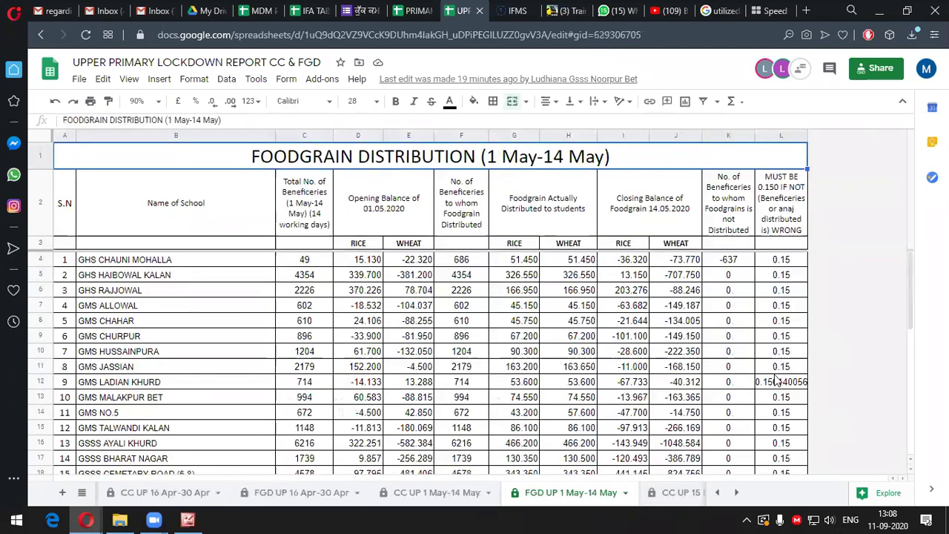
pyautogui.scroll(-2, 771, 386)
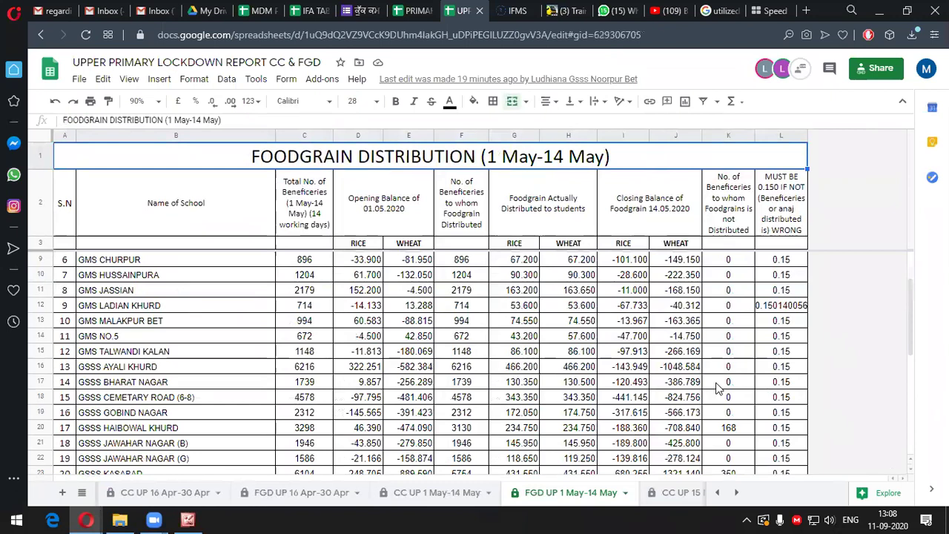
pyautogui.scroll(-5, 711, 383)
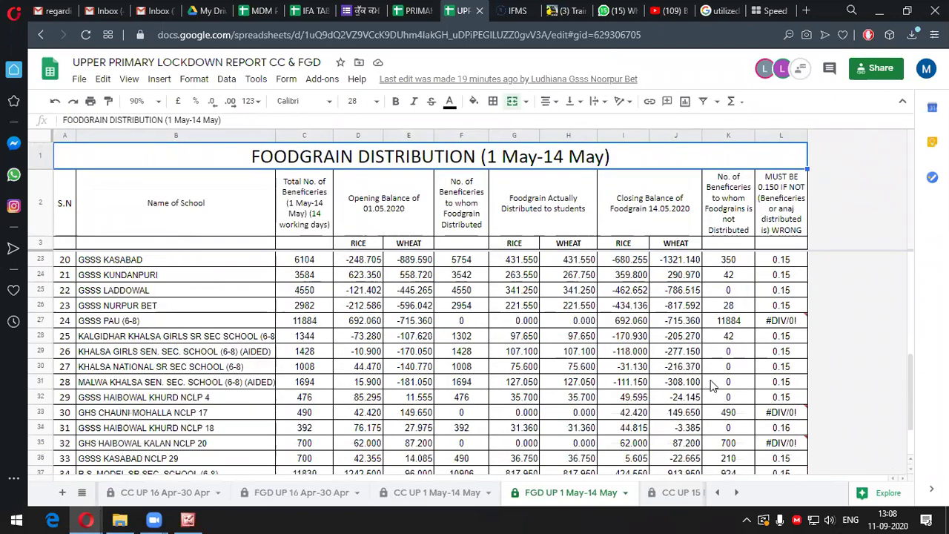
pyautogui.scroll(-2, 712, 383)
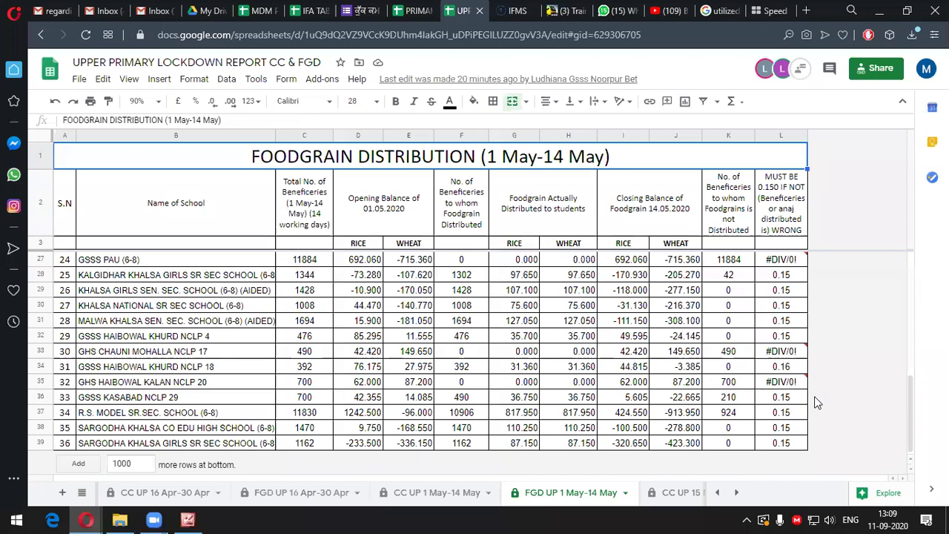
pyautogui.click(784, 368)
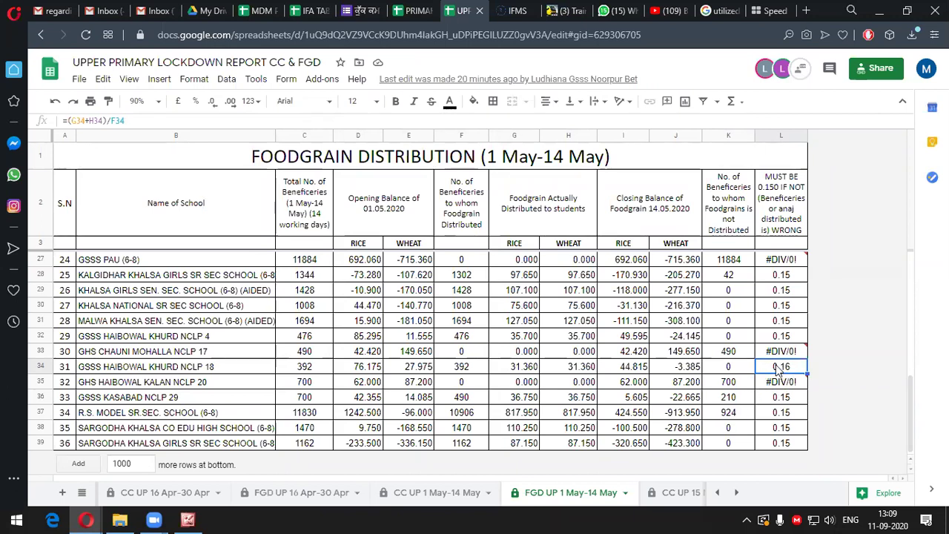
# Open FGD UP 15 May-31 May, inspect the L10 check formula, and scroll for #DIV/0! values
pyautogui.click(669, 492)
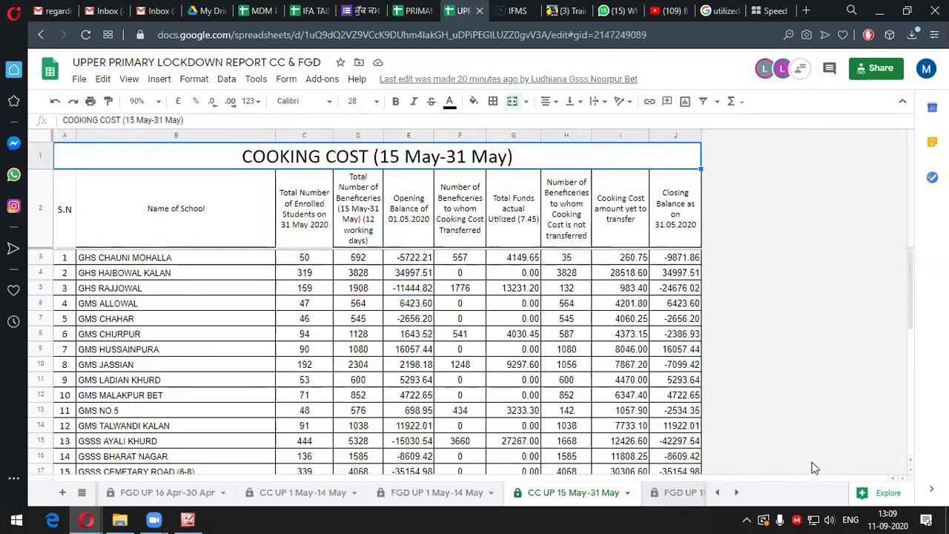
pyautogui.hotkey('ctrl', 'shift', 'pagedown')
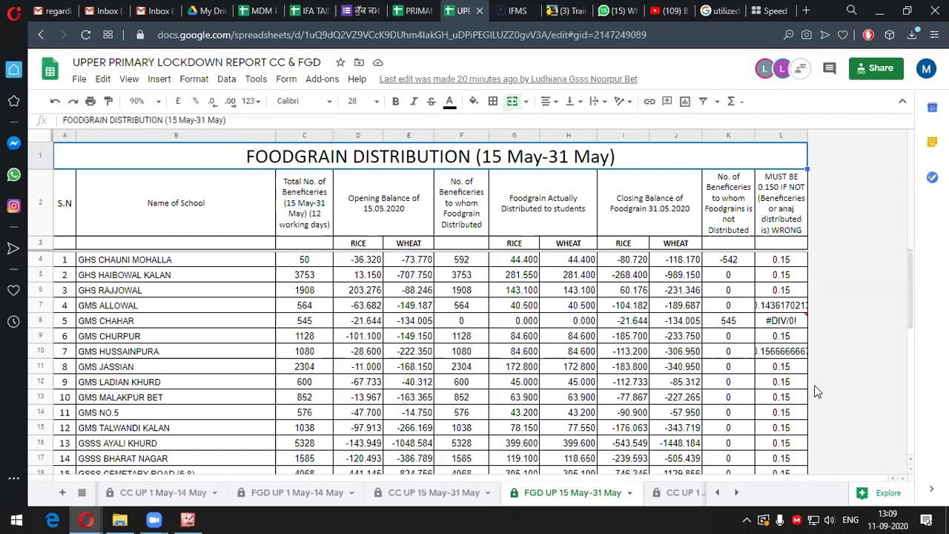
pyautogui.click(787, 355)
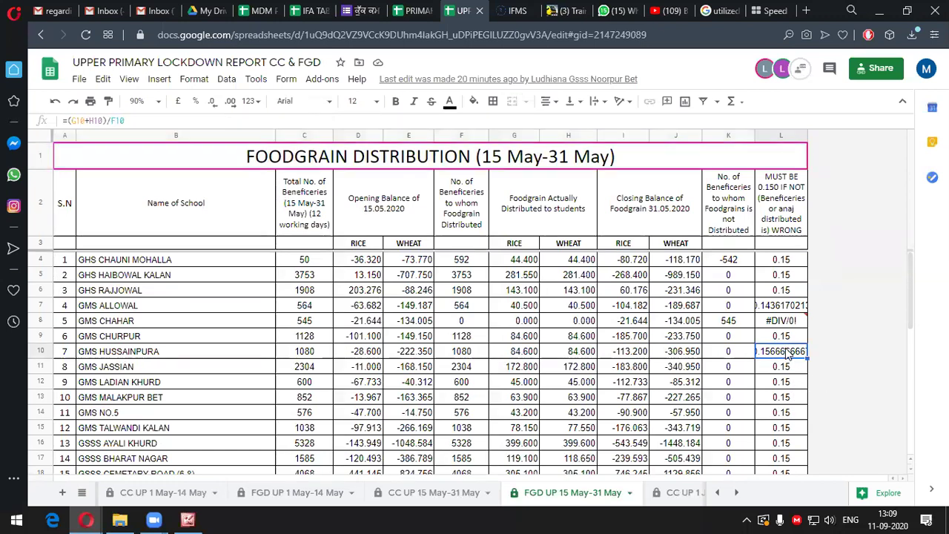
pyautogui.scroll(-3, 808, 355)
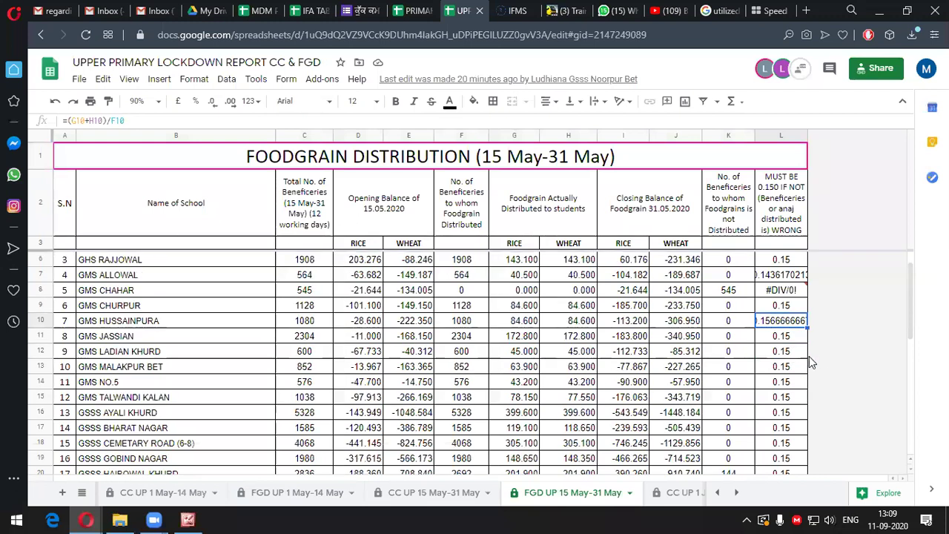
pyautogui.scroll(-4, 809, 363)
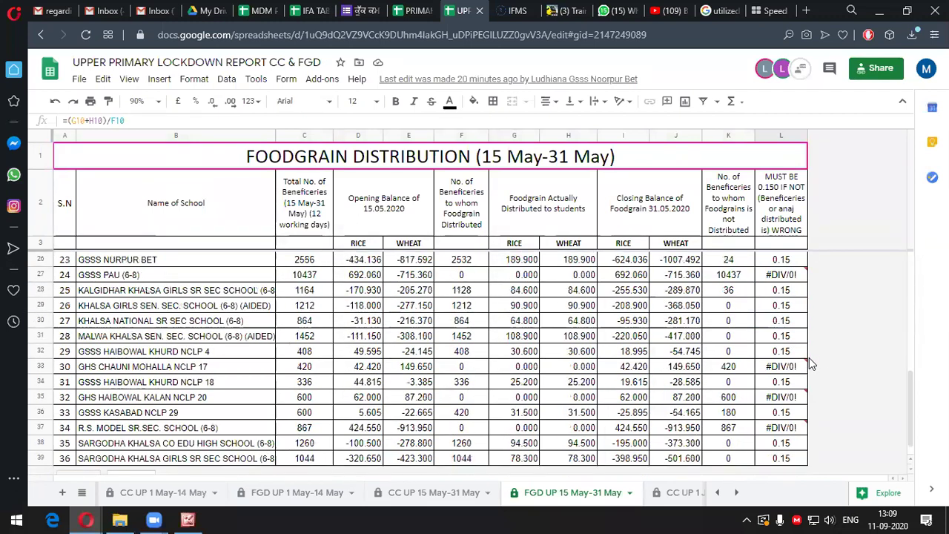
pyautogui.scroll(-1, 809, 358)
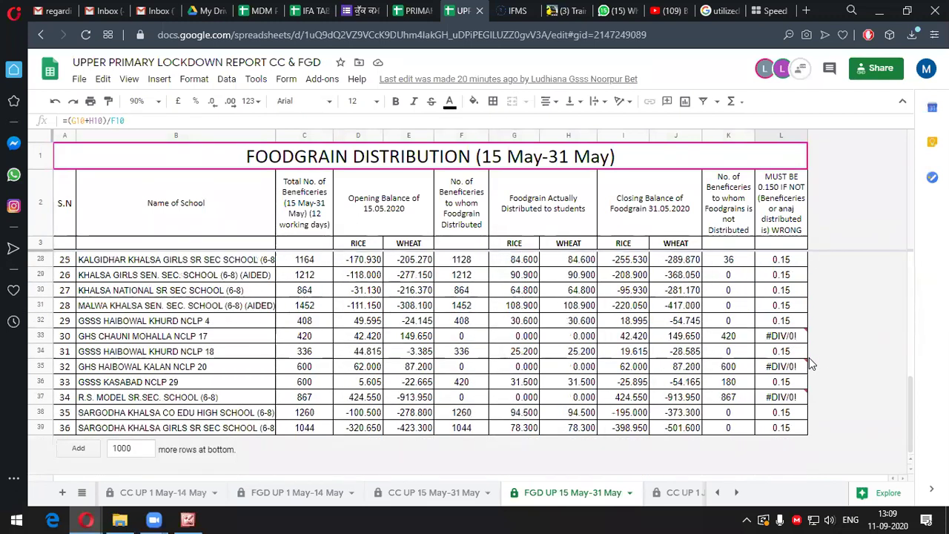
# Scroll through the FGD UP 1 June-30 June sheet, then return to the Primary lockdown report workbook
pyautogui.click(687, 500)
pyautogui.click(682, 499)
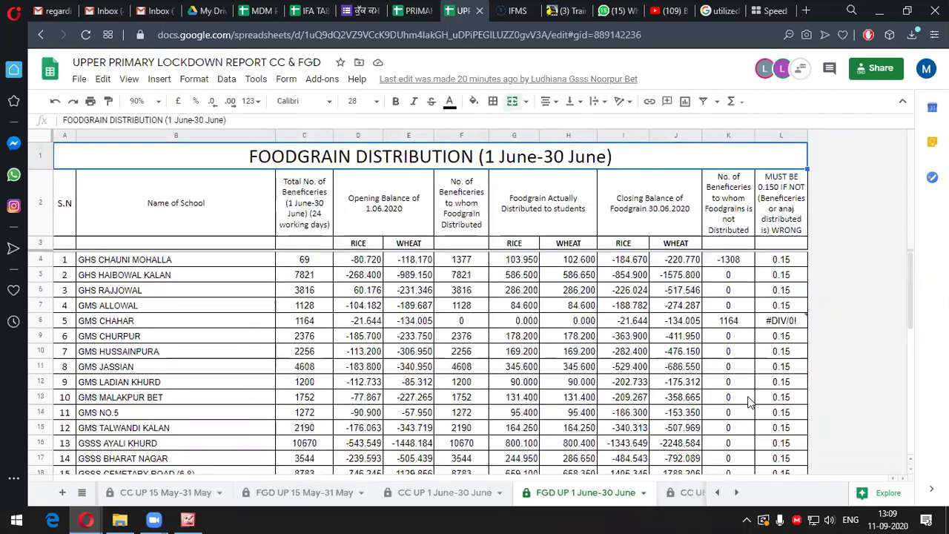
pyautogui.scroll(-7, 743, 406)
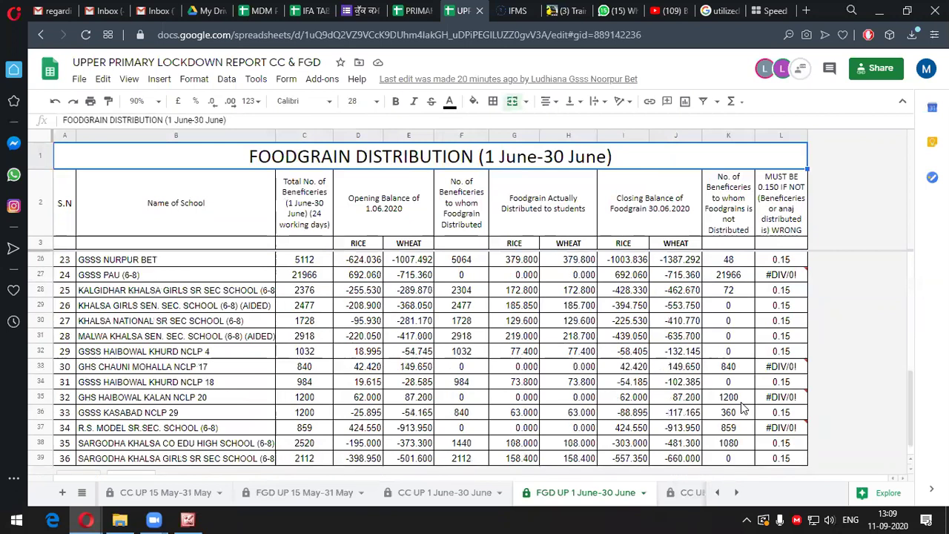
pyautogui.scroll(-1, 804, 445)
pyautogui.scroll(3, 806, 443)
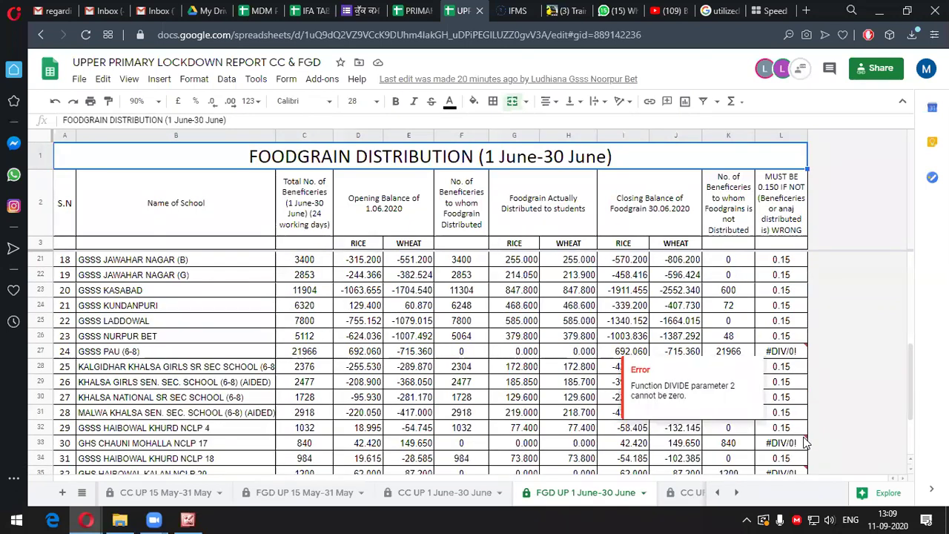
pyautogui.scroll(5, 773, 380)
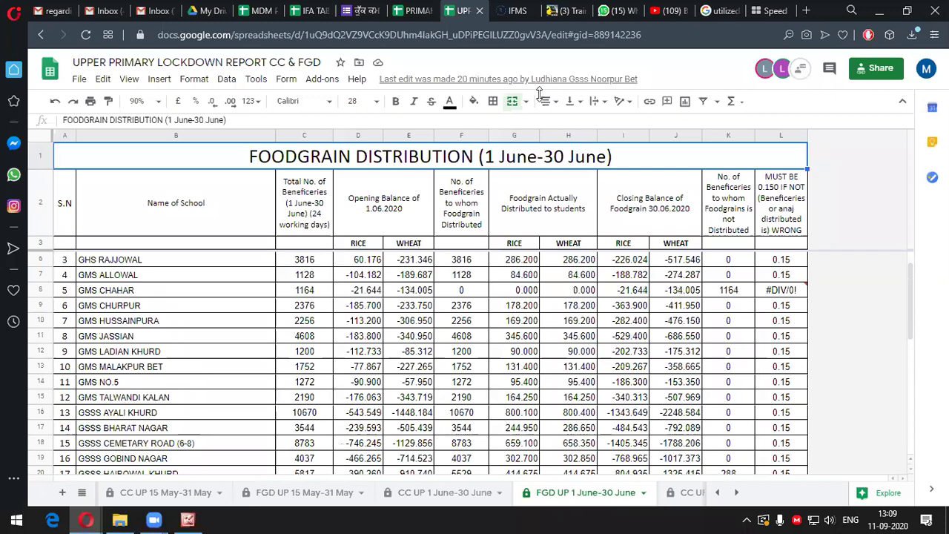
pyautogui.hotkey('ctrl', 'shift', 'Tab')
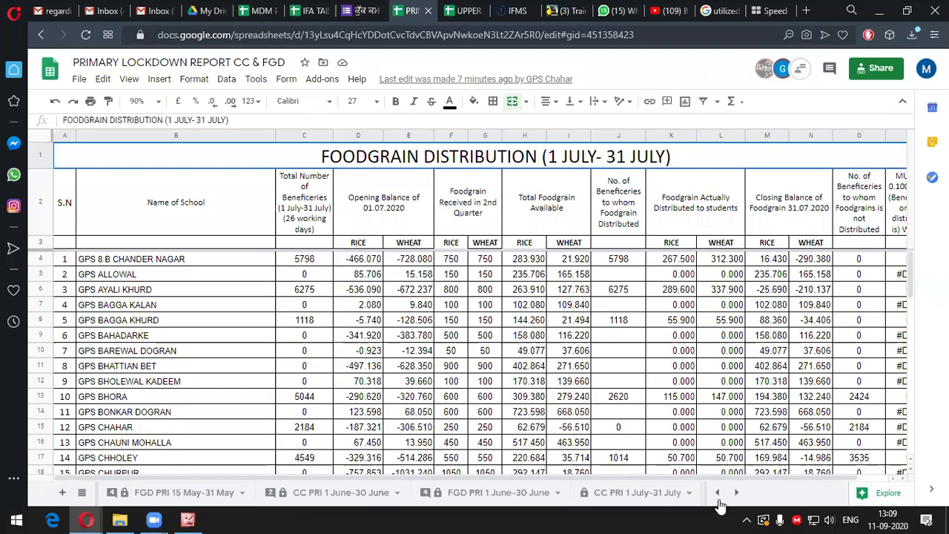
# Review the FGD PRI 23-31 MARCH foodgrain sheet
pyautogui.click(717, 494)
pyautogui.click(717, 493)
pyautogui.click(718, 493)
pyautogui.click(339, 495)
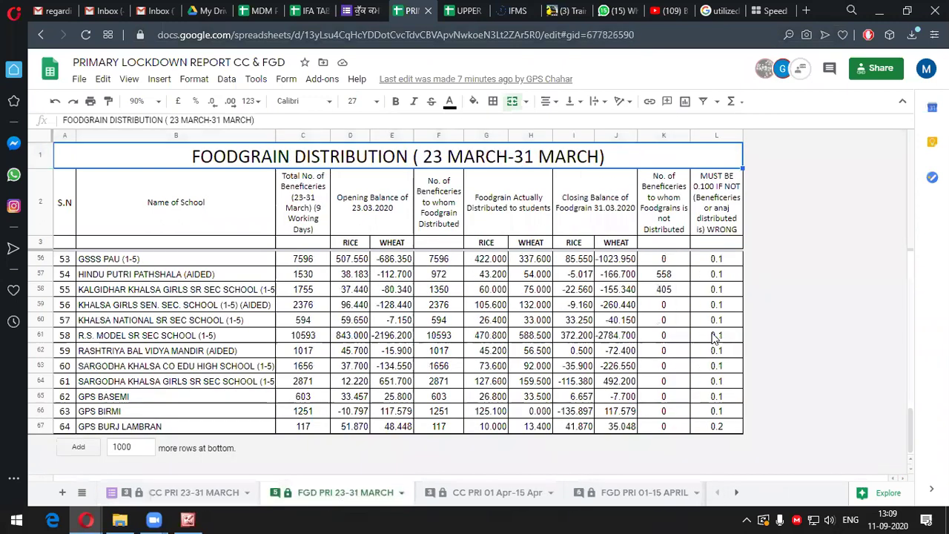
pyautogui.scroll(10, 716, 337)
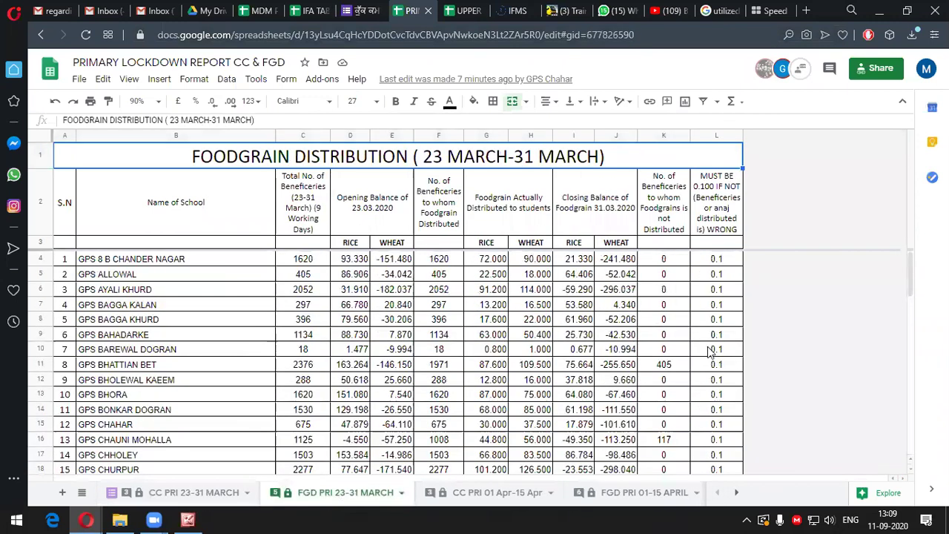
pyautogui.scroll(-2, 709, 339)
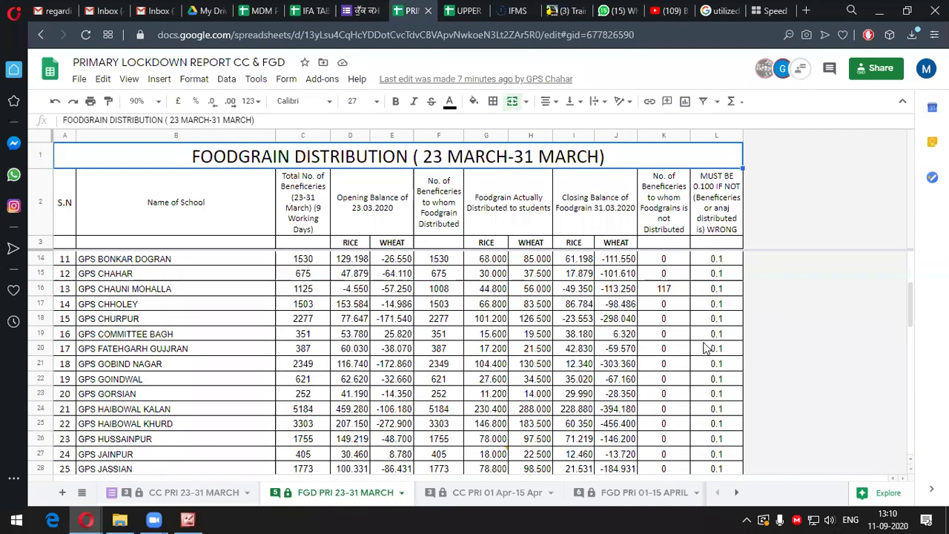
pyautogui.scroll(-10, 474, 504)
# Look over the CC PRI 01 Apr-15 Apr and FGD PRI 01-15 APRIL sheets
pyautogui.click(481, 494)
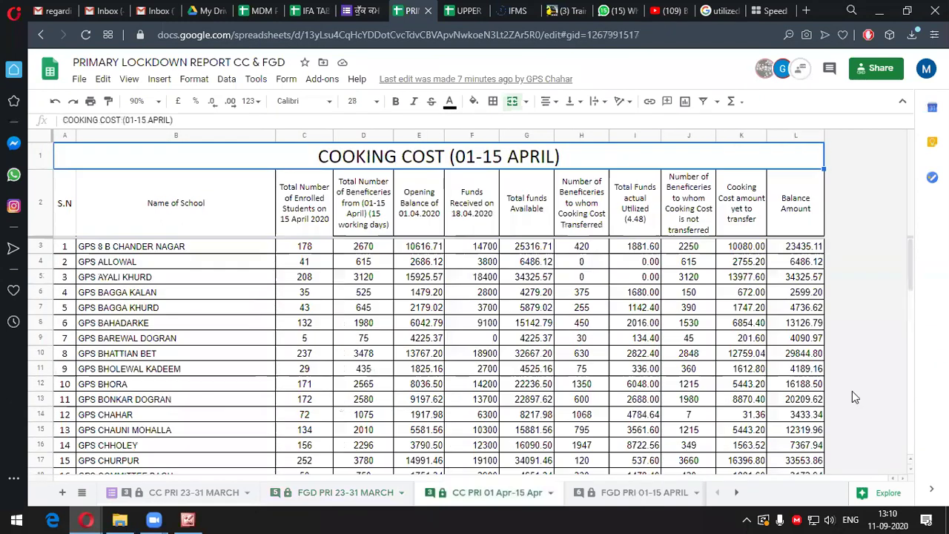
pyautogui.hotkey('ctrl', 'shift', 'pagedown')
pyautogui.scroll(15, 874, 380)
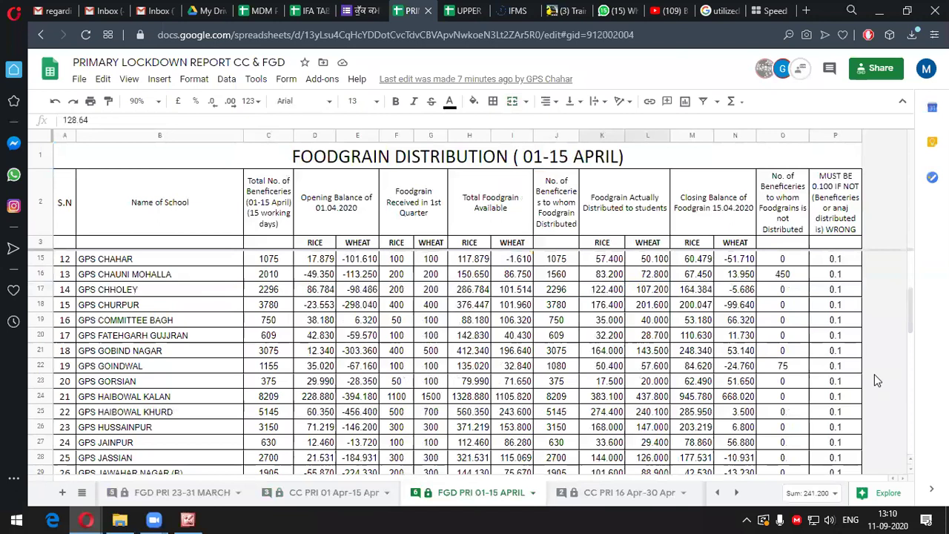
pyautogui.scroll(-15, 851, 381)
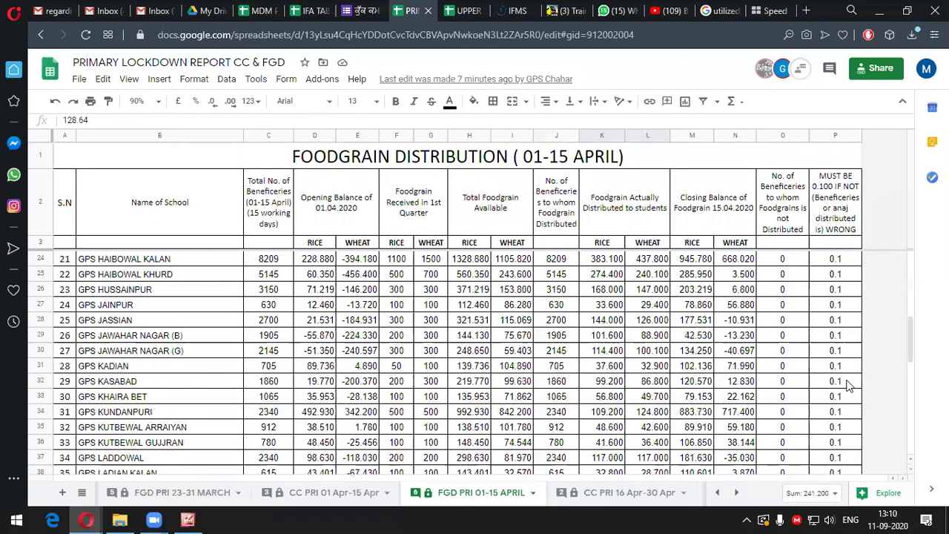
# Move through CC PRI 16 Apr-30 Apr to the FGD PRI 16 Apr-30 Apr foodgrain sheet
pyautogui.click(632, 493)
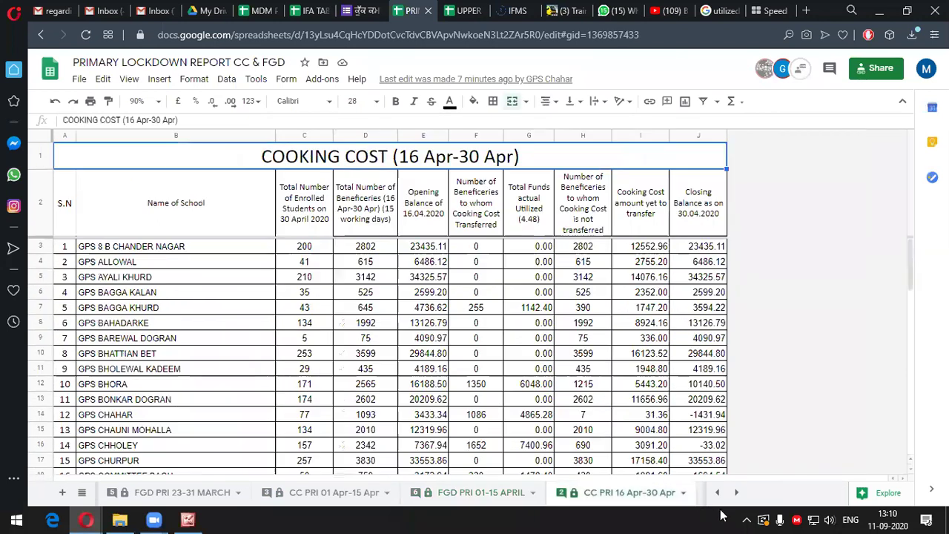
pyautogui.click(736, 492)
pyautogui.click(164, 499)
pyautogui.scroll(15, 819, 324)
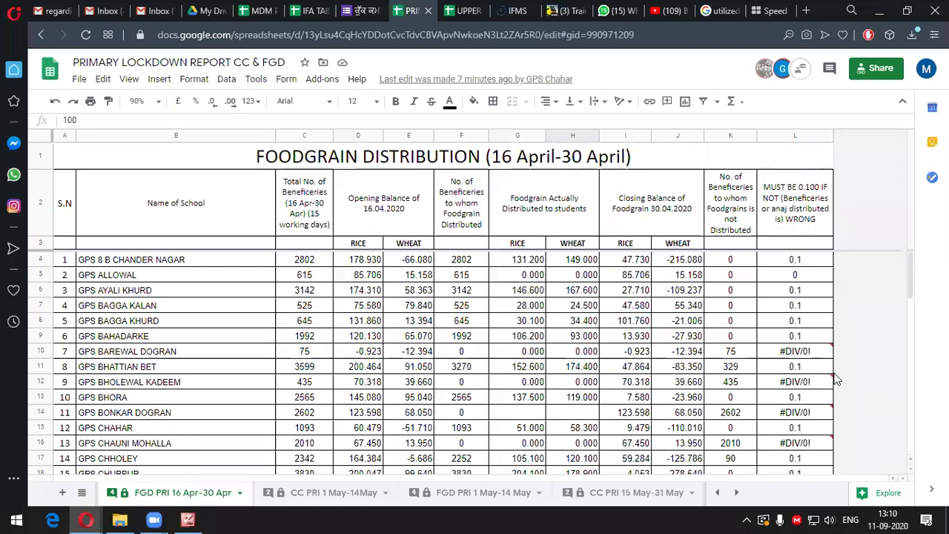
pyautogui.scroll(-2, 829, 376)
# Scan the 16–30 April foodgrain sheet's #DIV/0! check values, down to GPS BAREWAL DOGRAN
pyautogui.moveTo(828, 374)
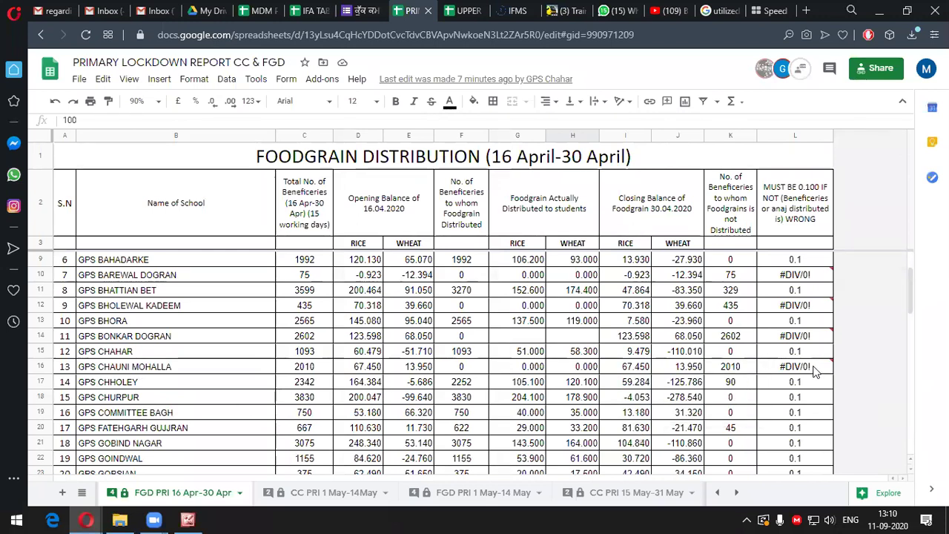
pyautogui.scroll(-2, 816, 364)
pyautogui.scroll(-1, 816, 365)
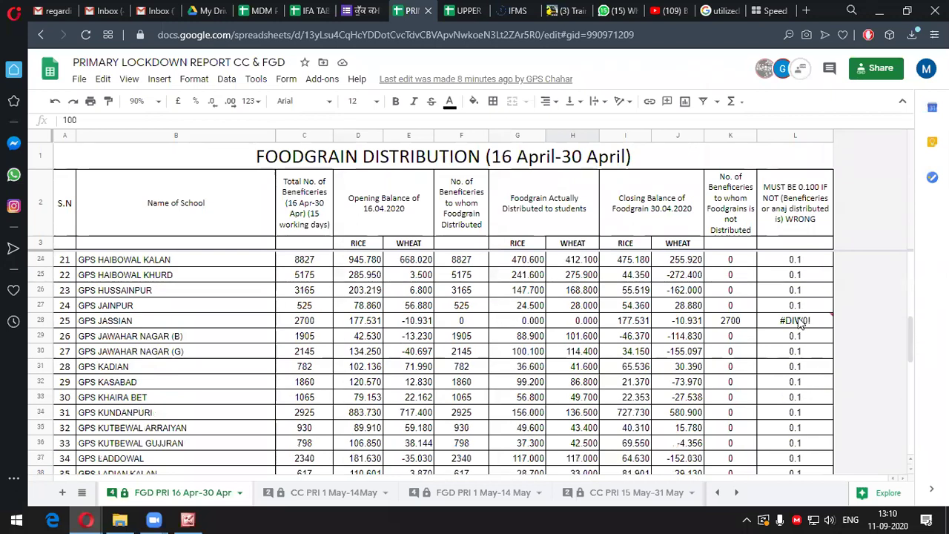
pyautogui.moveTo(799, 320)
pyautogui.scroll(-2, 805, 330)
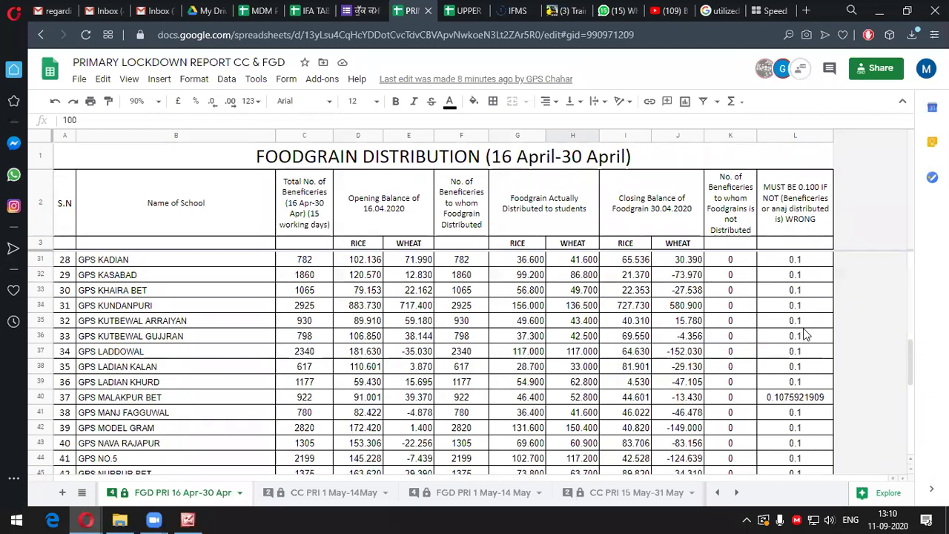
pyautogui.scroll(-5, 802, 337)
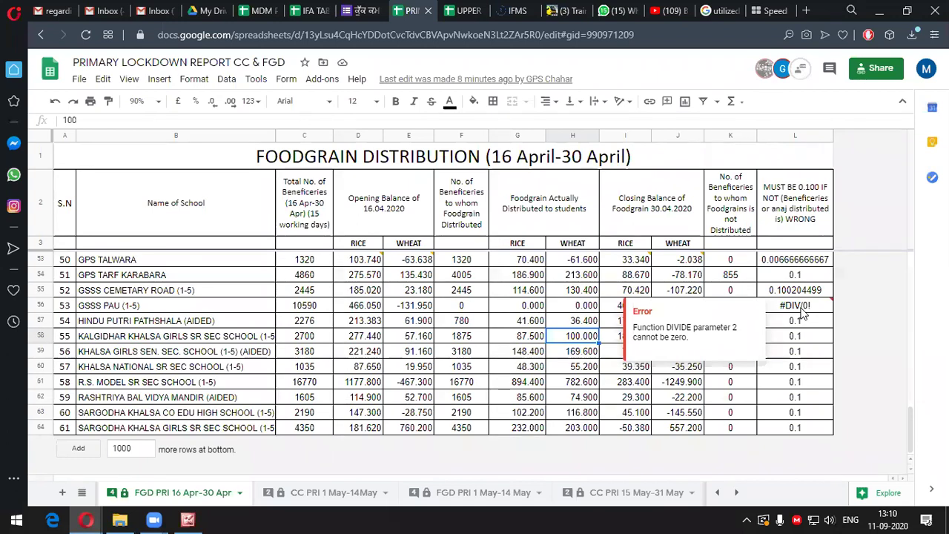
pyautogui.scroll(8, 849, 366)
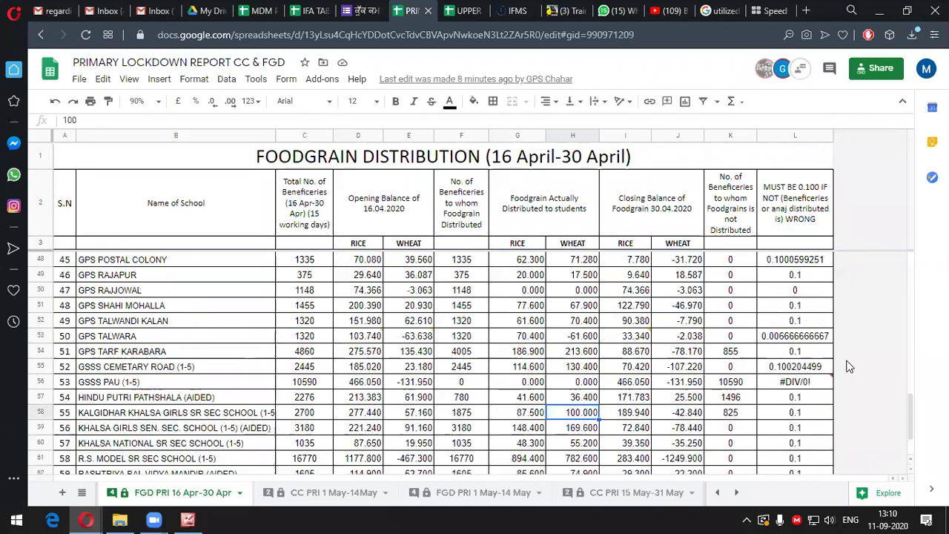
pyautogui.scroll(5, 849, 367)
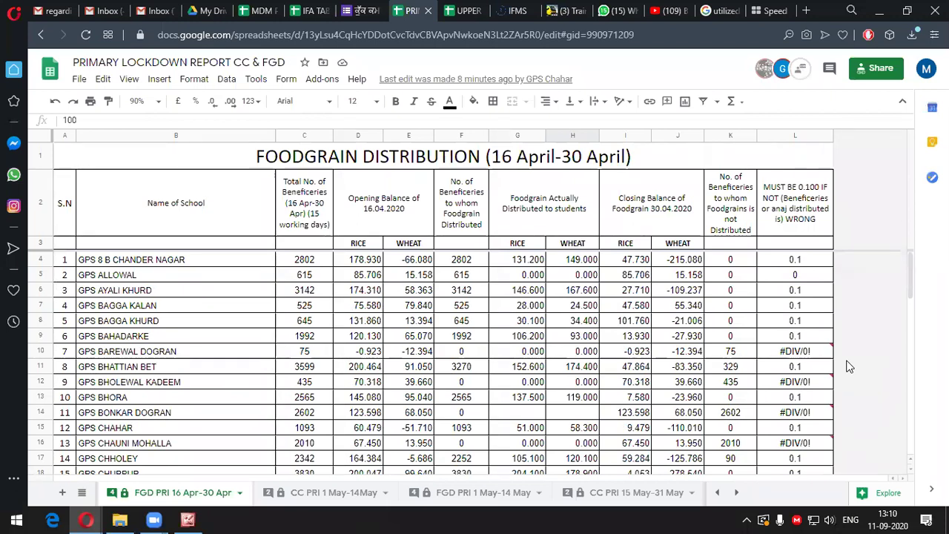
pyautogui.moveTo(846, 359)
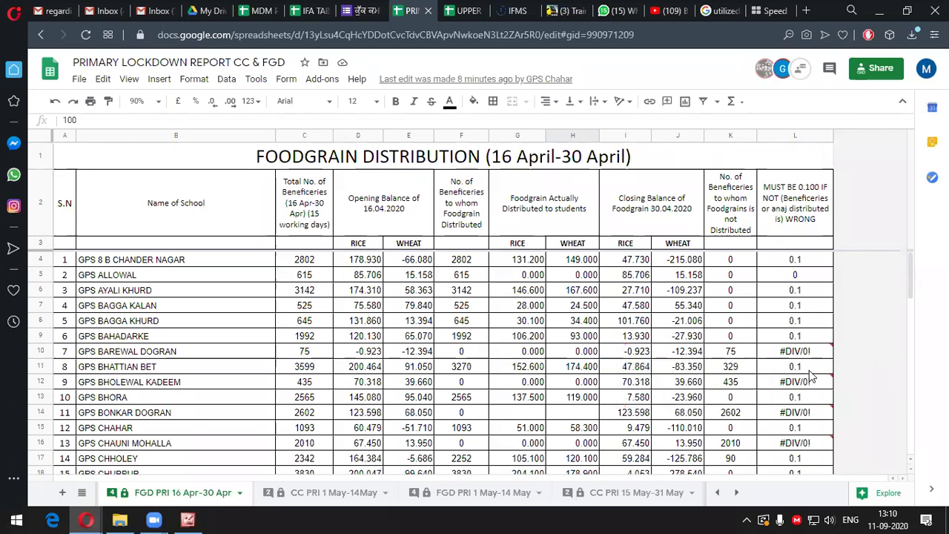
pyautogui.scroll(-12, 782, 376)
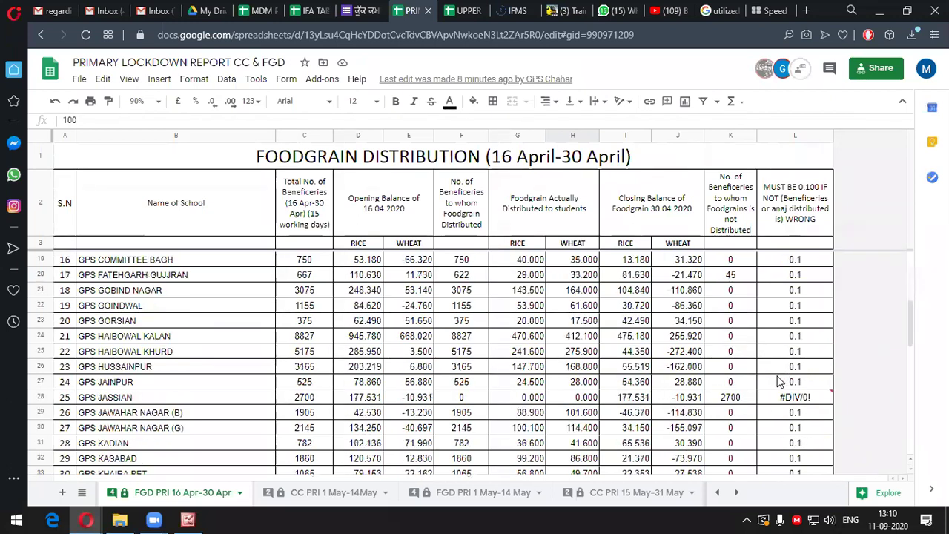
pyautogui.scroll(12, 777, 383)
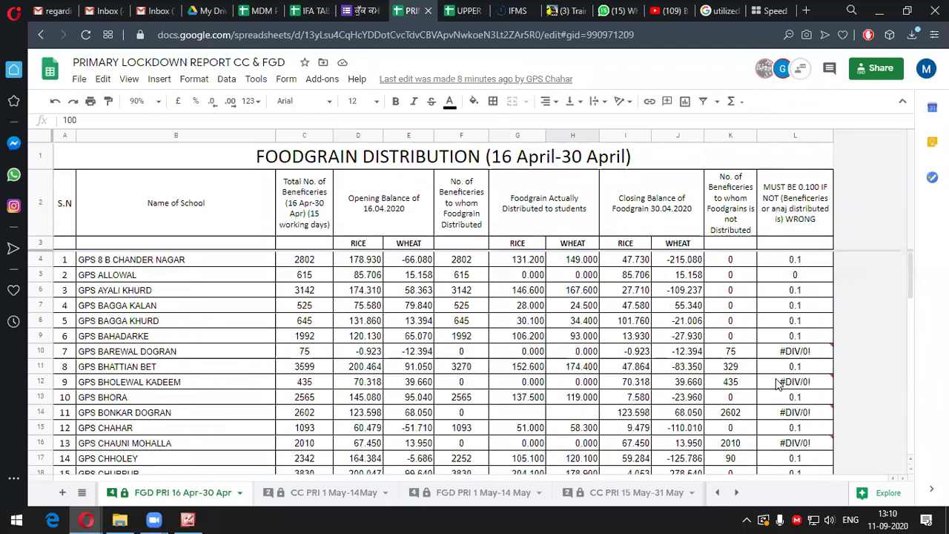
pyautogui.moveTo(777, 383)
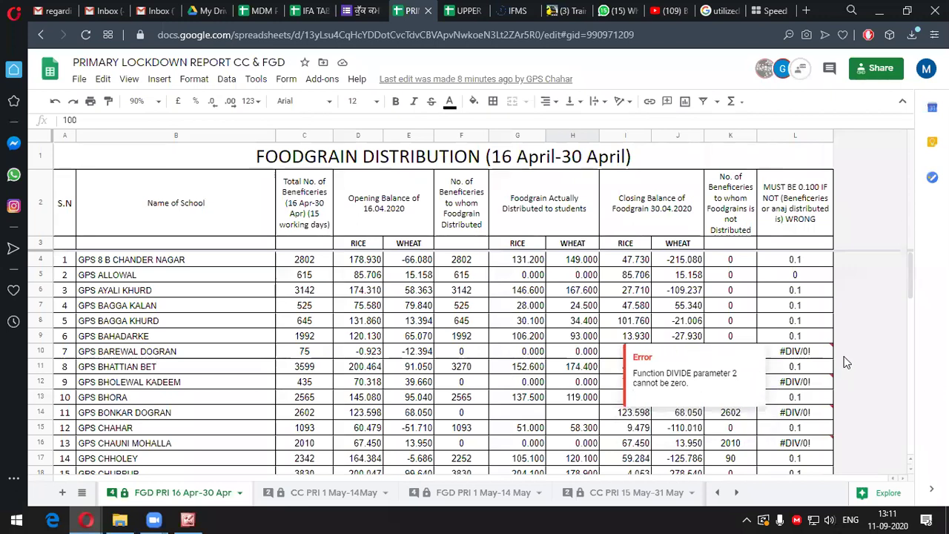
pyautogui.scroll(-2, 840, 361)
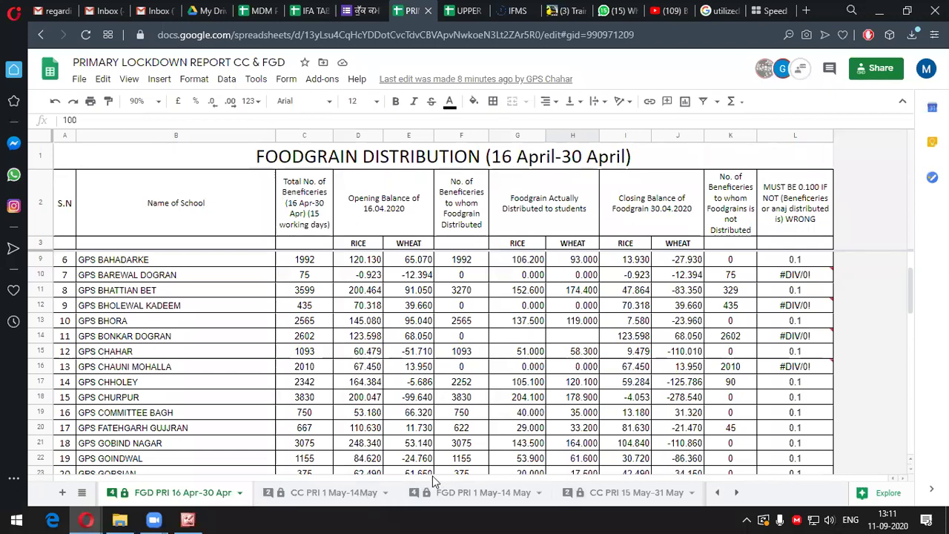
pyautogui.click(347, 498)
pyautogui.click(468, 498)
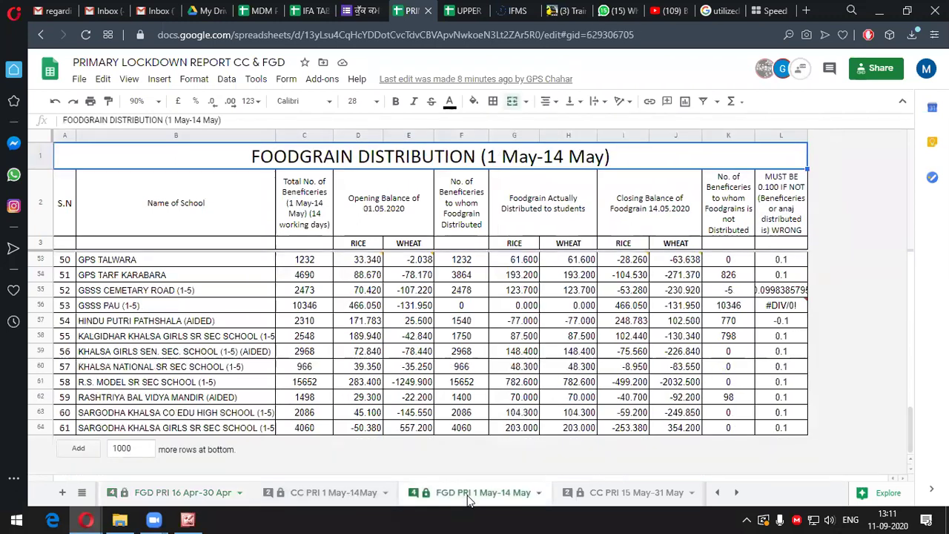
pyautogui.scroll(7, 747, 348)
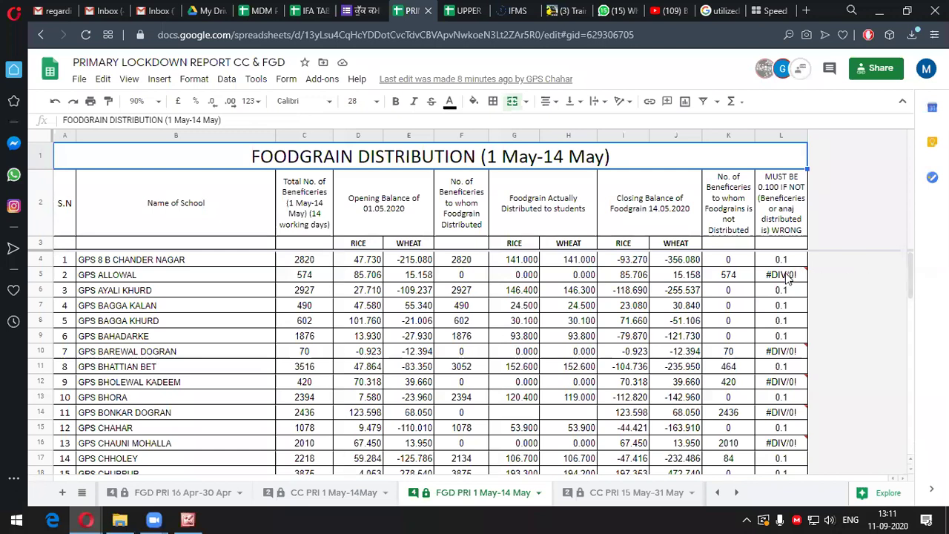
pyautogui.moveTo(793, 280)
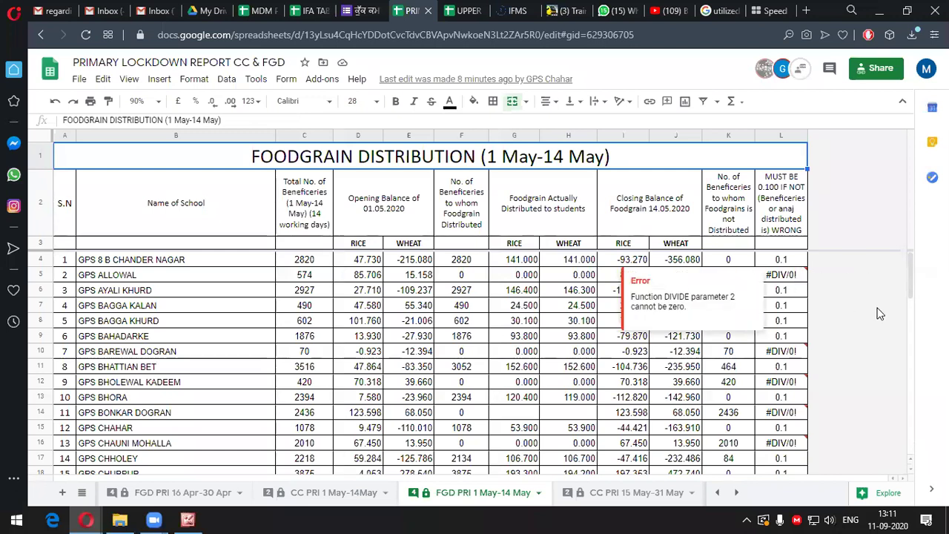
pyautogui.scroll(-2, 802, 319)
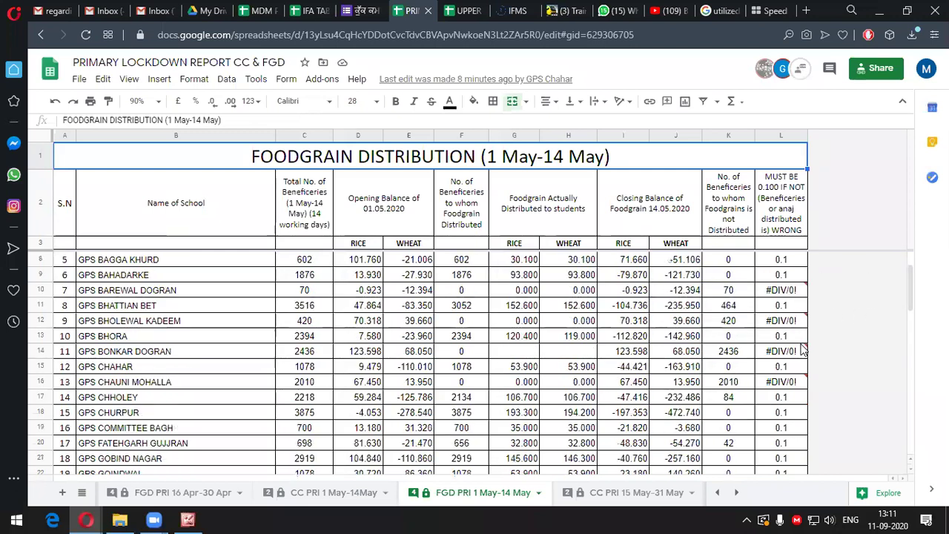
pyautogui.scroll(2, 809, 348)
pyautogui.scroll(-15, 809, 349)
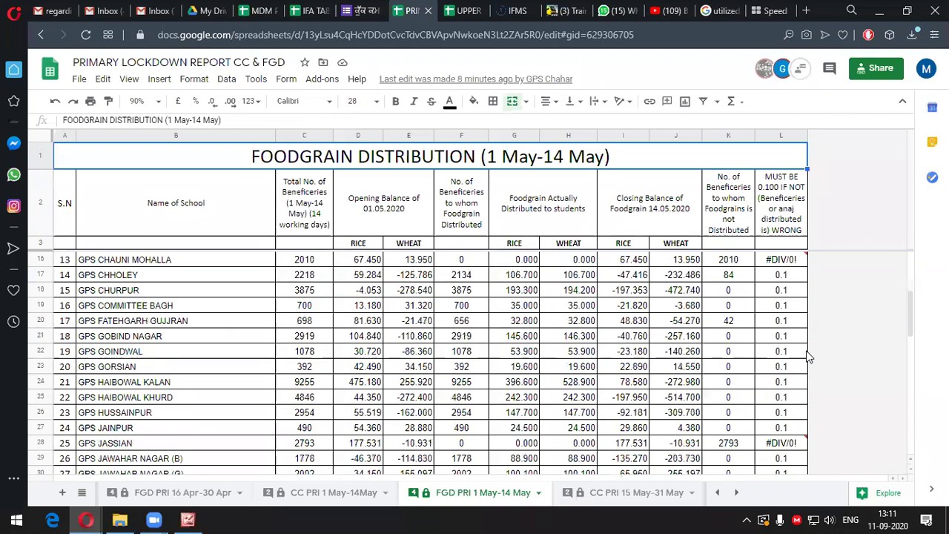
pyautogui.scroll(-3, 807, 357)
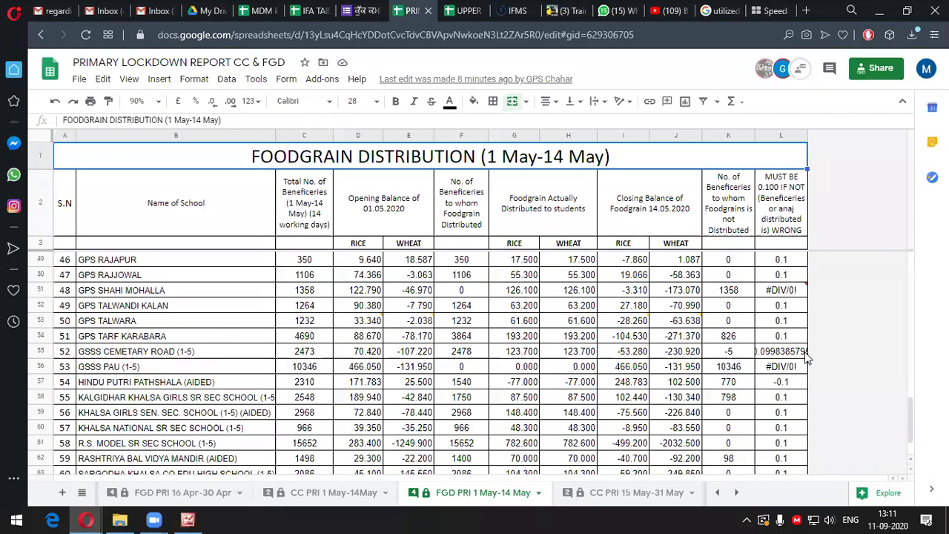
pyautogui.scroll(14, 808, 358)
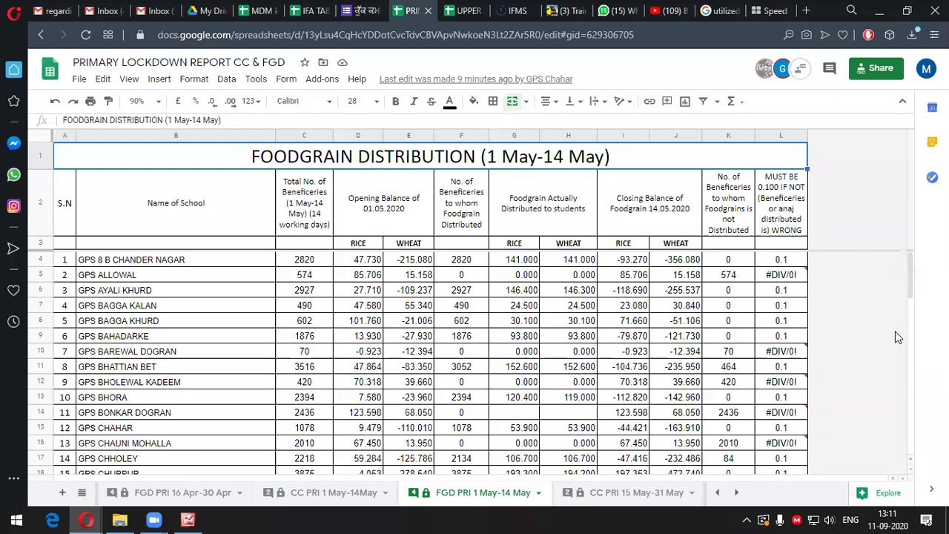
# Return to the FGD PRI 16 Apr-30 Apr sheet at its first school row
pyautogui.click(191, 493)
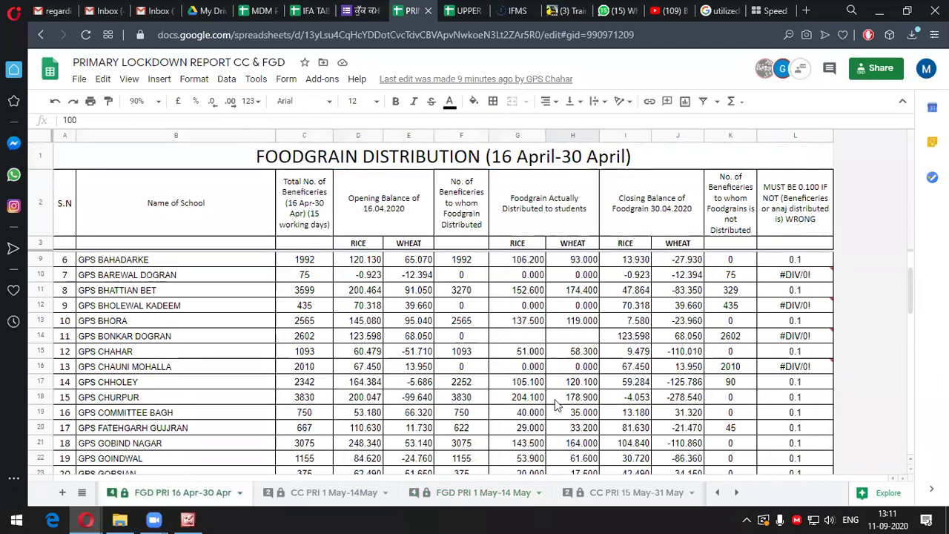
pyautogui.scroll(2, 557, 404)
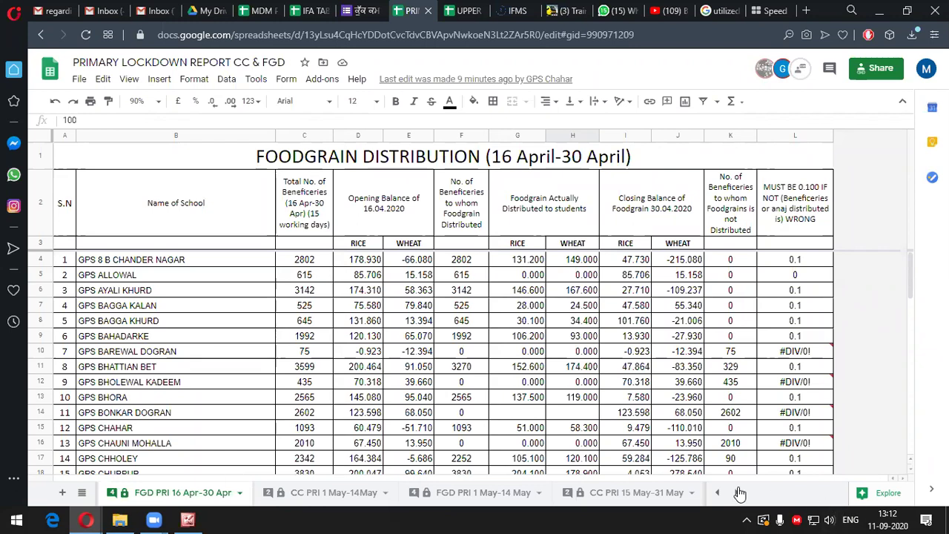
# Compare the FGD PRI 01-15 APRIL and CC PRI 16 Apr-30 Apr sheets
pyautogui.click(716, 493)
pyautogui.click(717, 493)
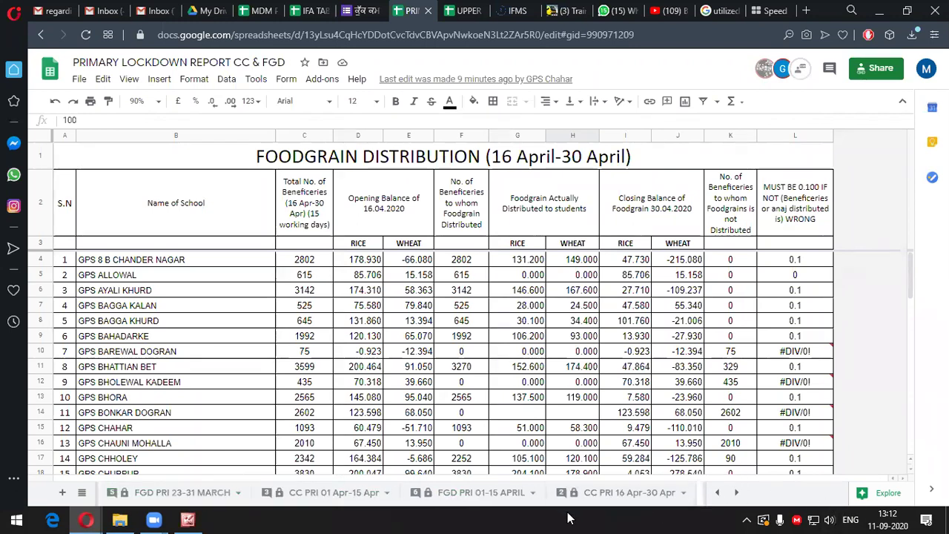
pyautogui.click(507, 494)
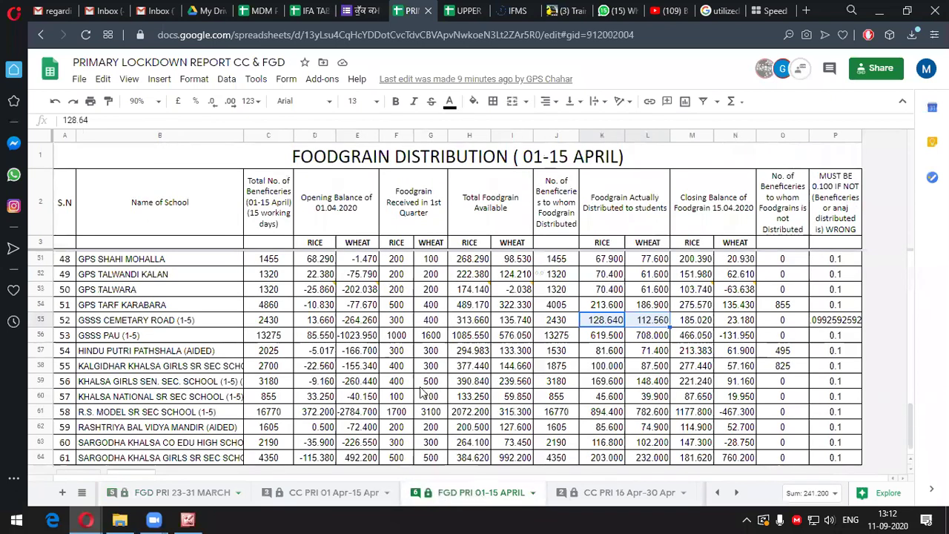
pyautogui.scroll(15, 421, 392)
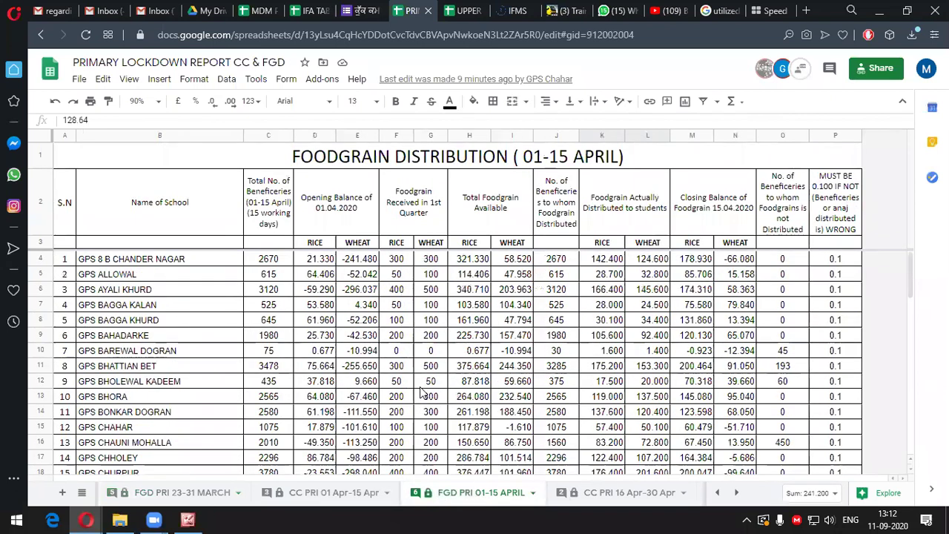
pyautogui.click(581, 501)
pyautogui.click(507, 498)
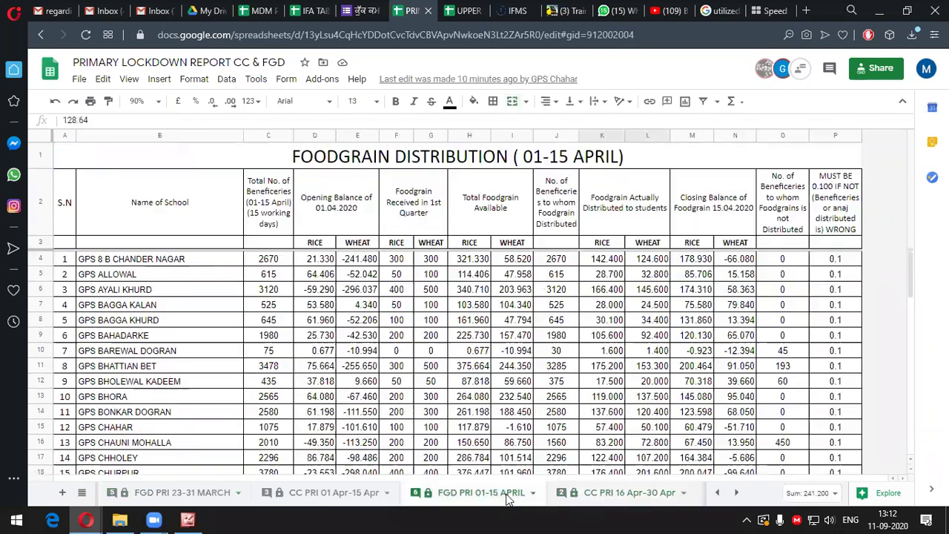
pyautogui.click(606, 494)
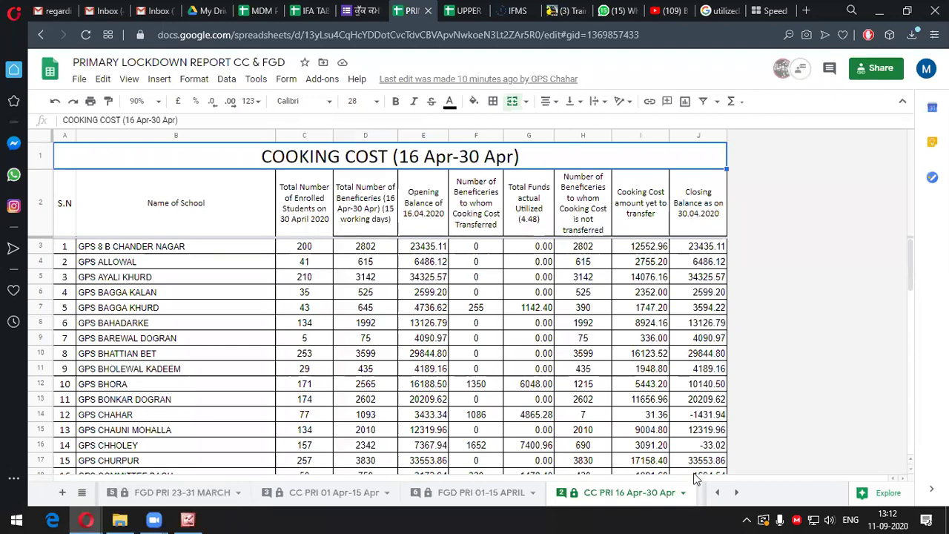
# Revisit the CC and FGD PRI 23-31 MARCH sheets, ending on CC PRI 16 Apr-30 Apr
pyautogui.click(717, 492)
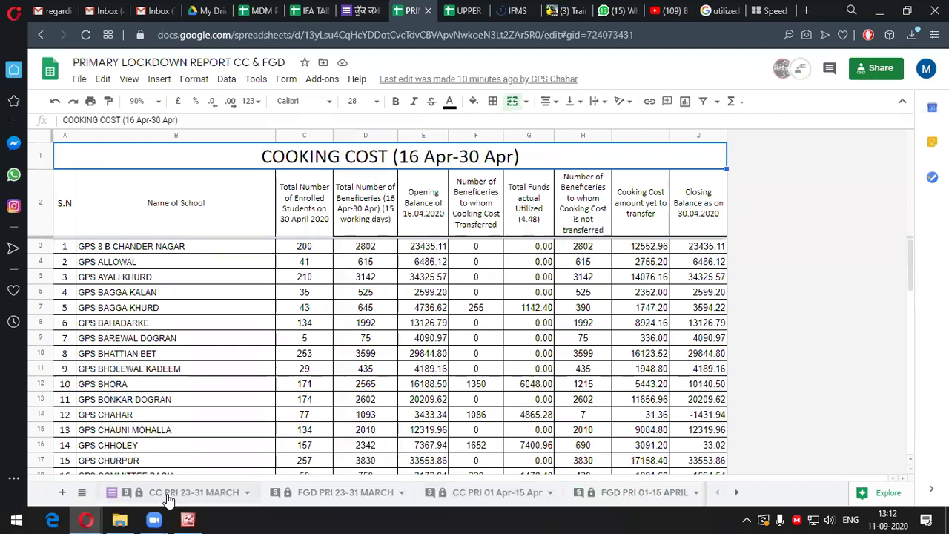
pyautogui.click(164, 493)
pyautogui.click(340, 493)
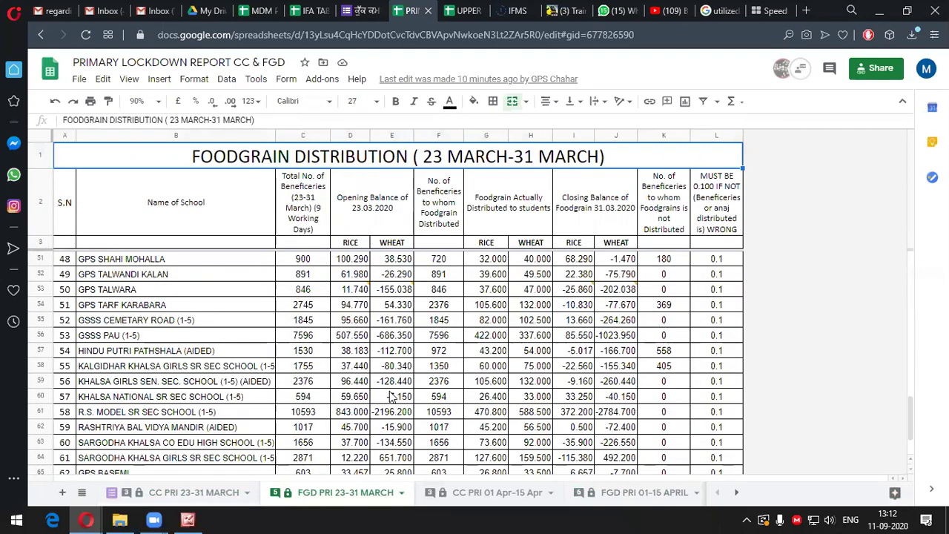
pyautogui.scroll(15, 384, 417)
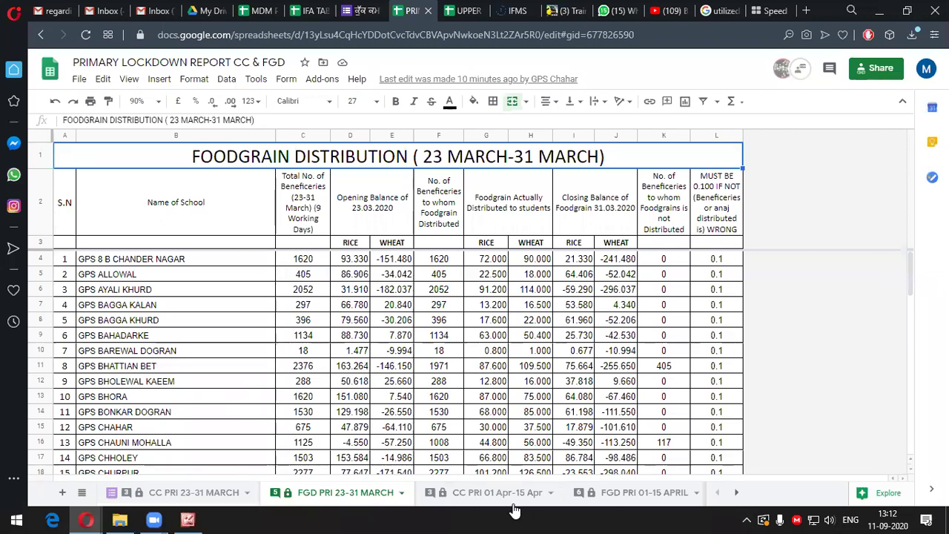
pyautogui.click(605, 503)
pyautogui.click(606, 502)
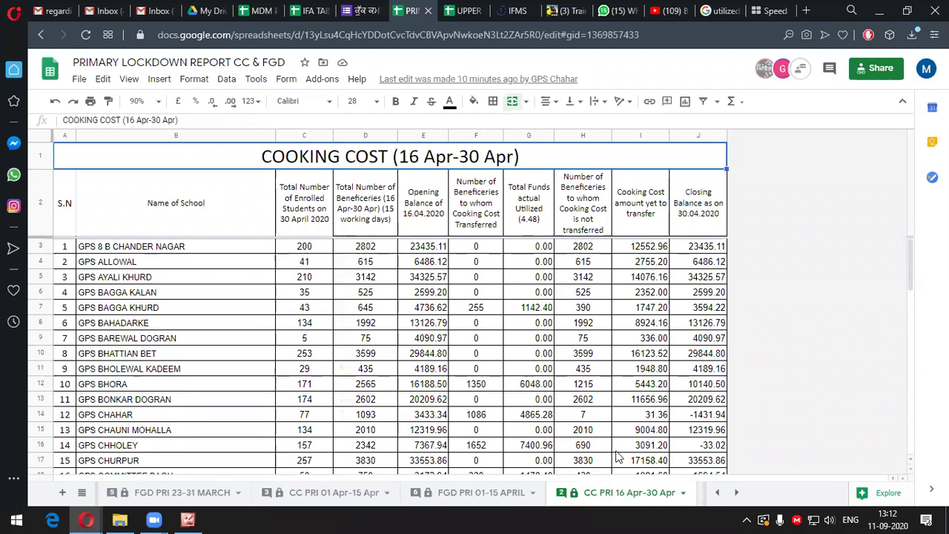
pyautogui.click(736, 492)
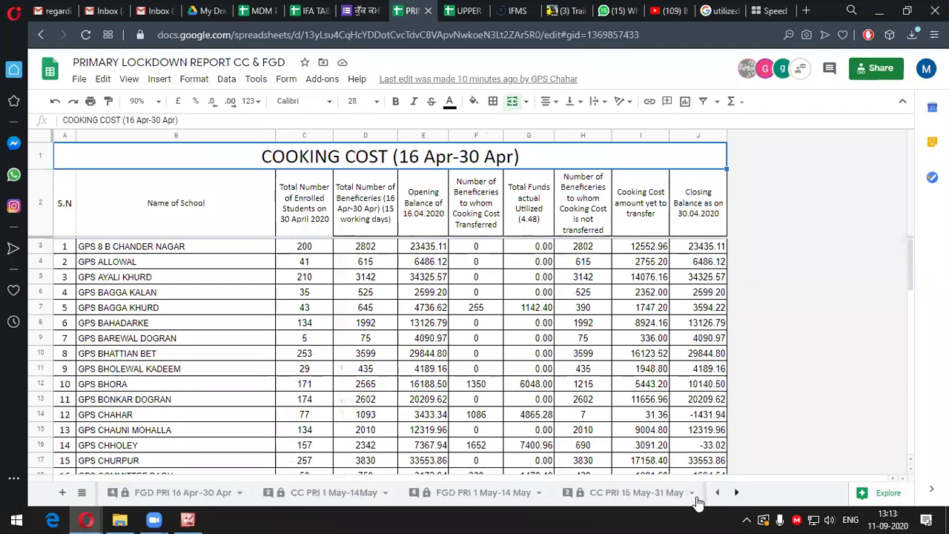
# Select row 12 (GPS BHOLEWAL KADEEM) on the 16–30 April foodgrain sheet and read L12's #DIV/0! error
pyautogui.click(217, 497)
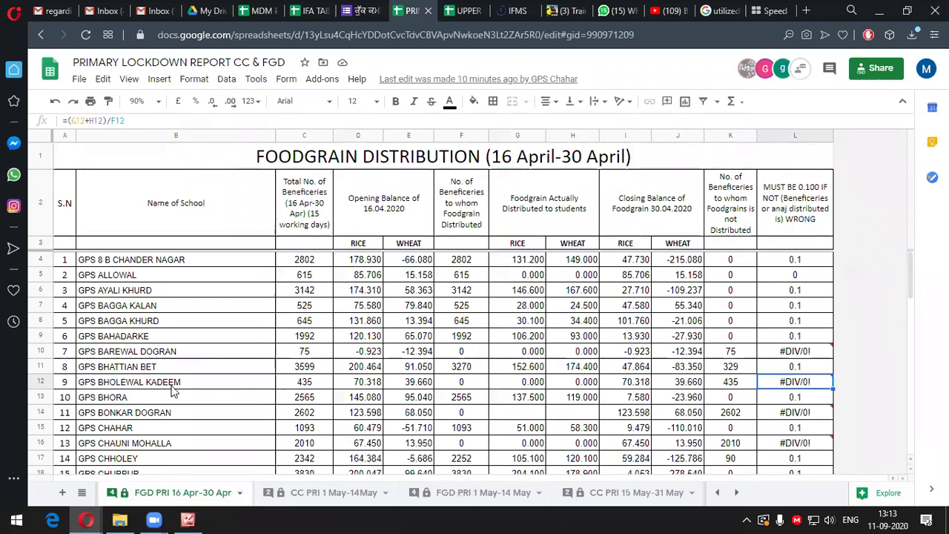
pyautogui.click(41, 381)
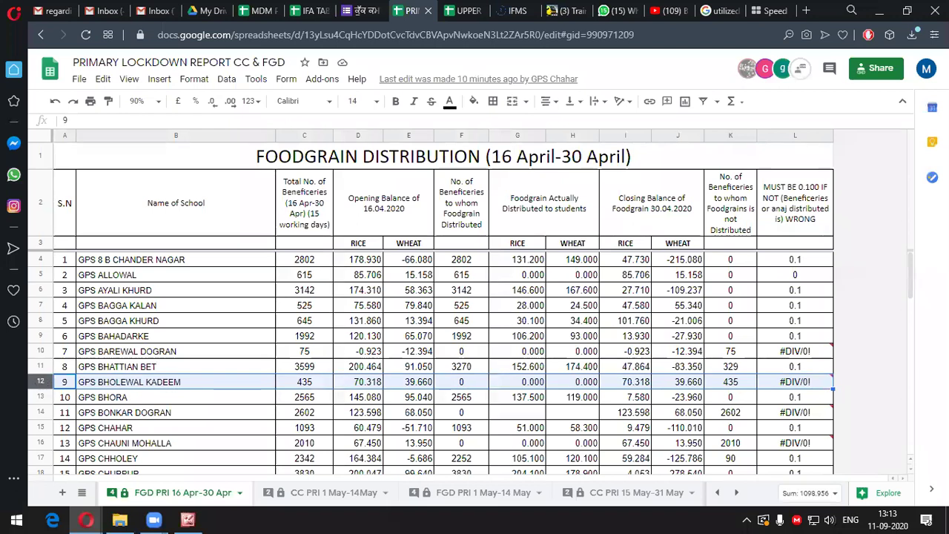
pyautogui.moveTo(797, 382)
pyautogui.moveTo(836, 378)
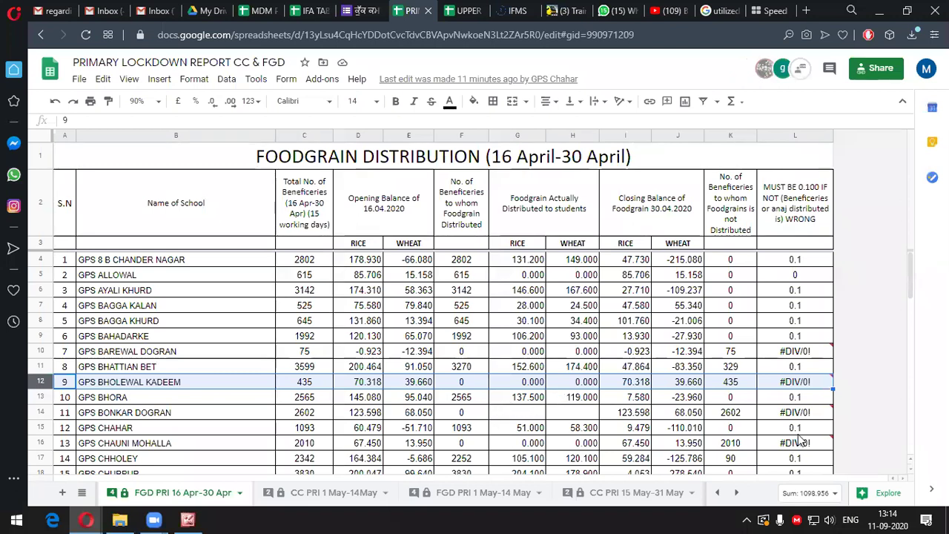
# Inspect the #DIV/0! check formula for GPS BONKAR DOGRAN in column L
pyautogui.moveTo(790, 422)
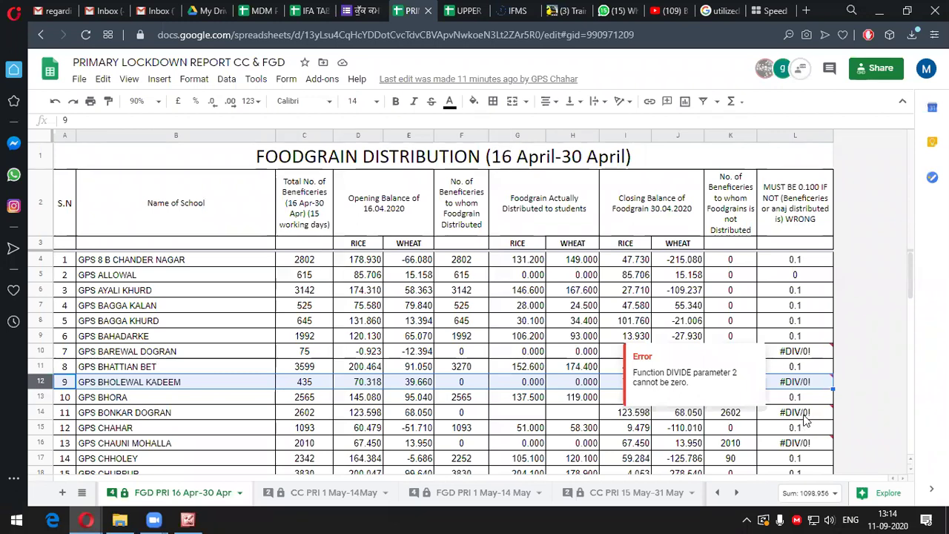
pyautogui.click(803, 412)
pyautogui.scroll(-2, 638, 432)
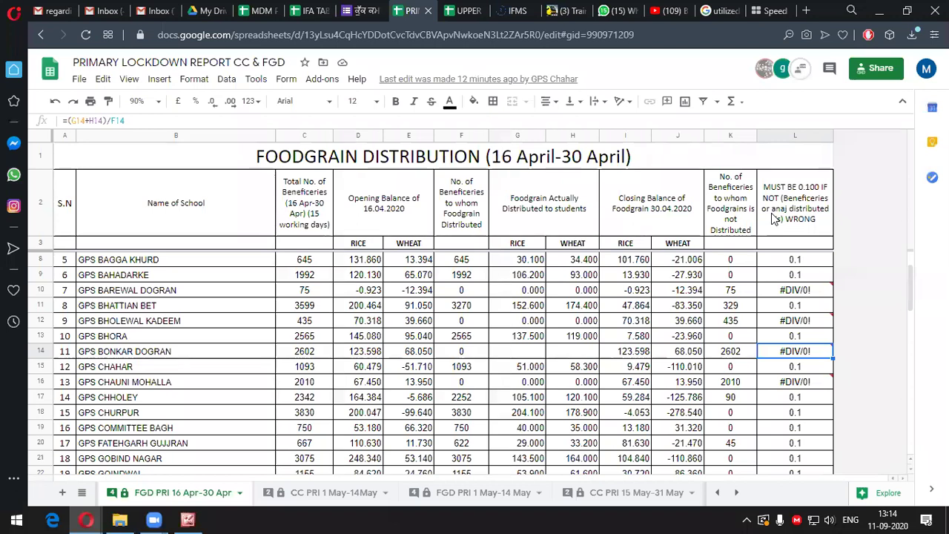
pyautogui.scroll(-1, 544, 321)
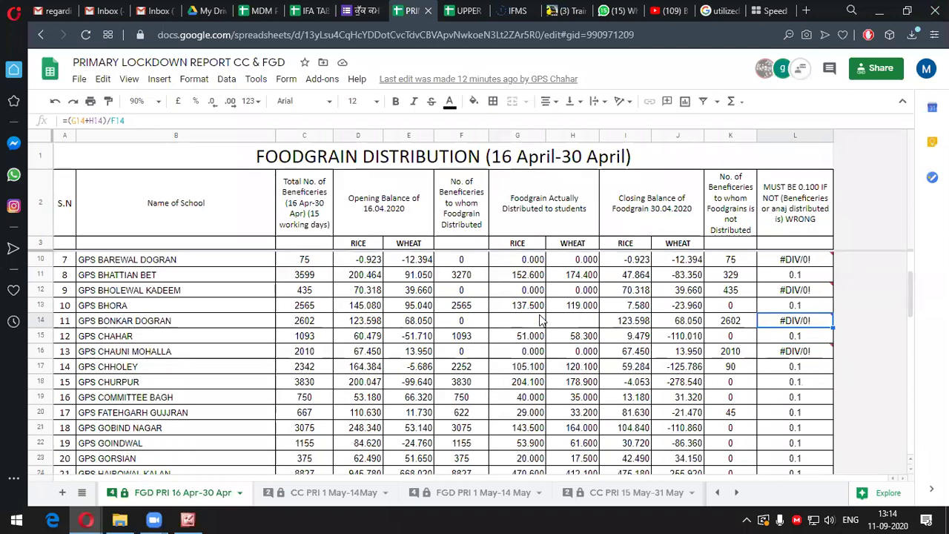
pyautogui.scroll(-4, 682, 355)
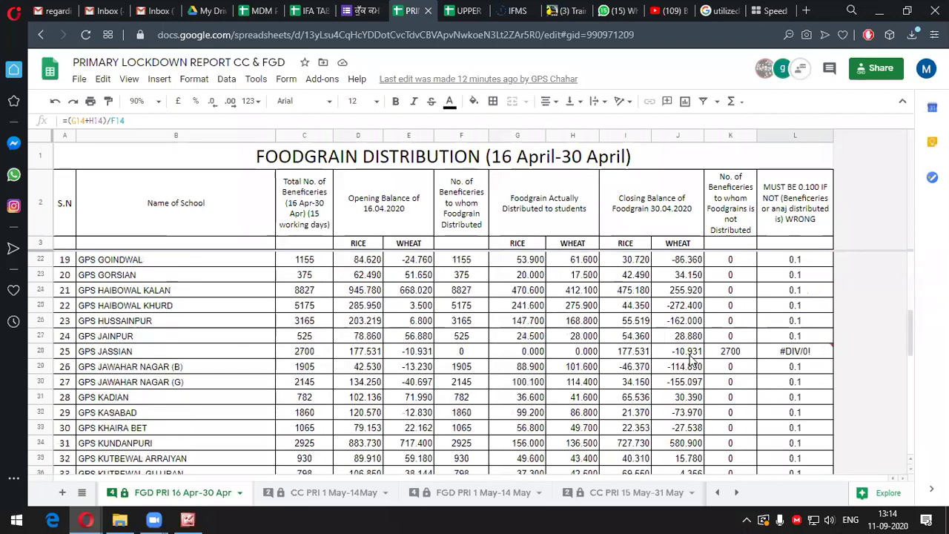
# Inspect GPS JASSIAN's =(G+H)/F check, then review column L down to GSSS PAU (1-5)
pyautogui.click(787, 352)
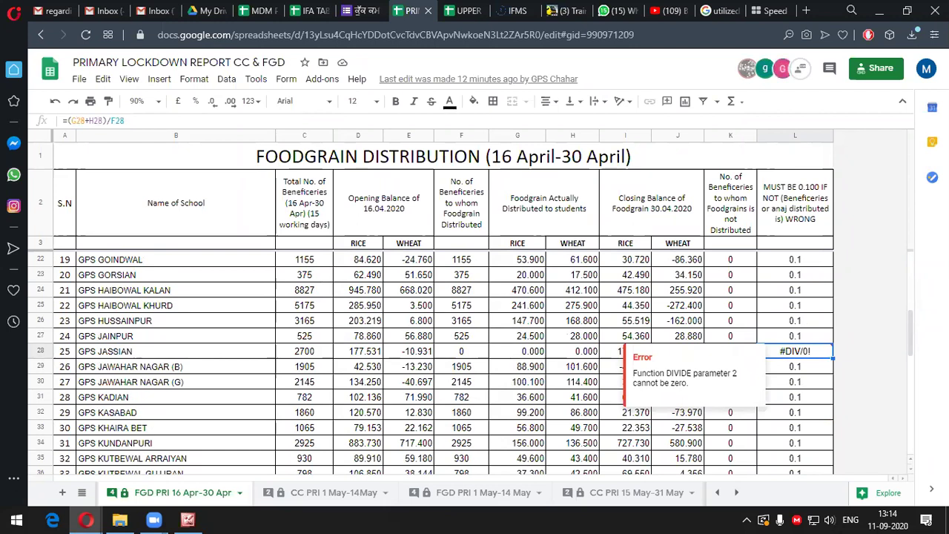
pyautogui.scroll(-4, 879, 356)
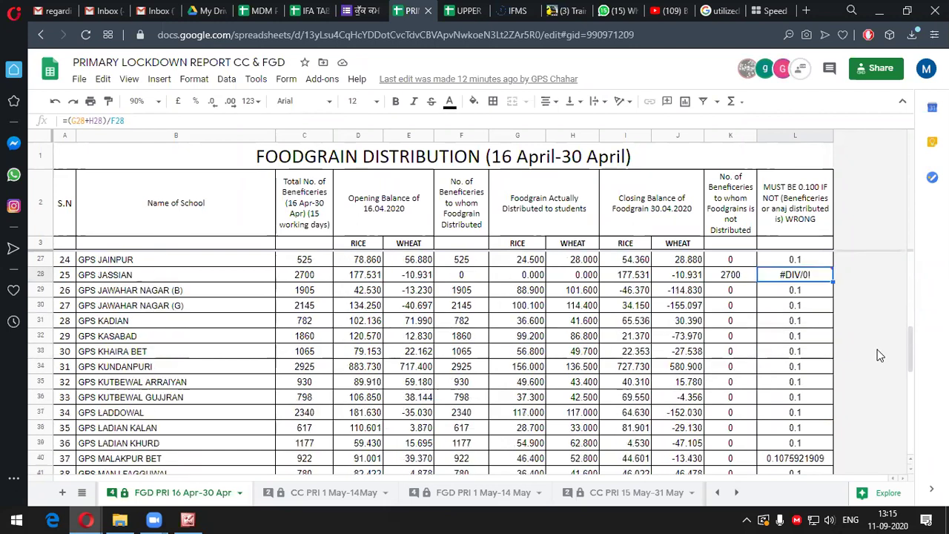
pyautogui.scroll(-2, 879, 359)
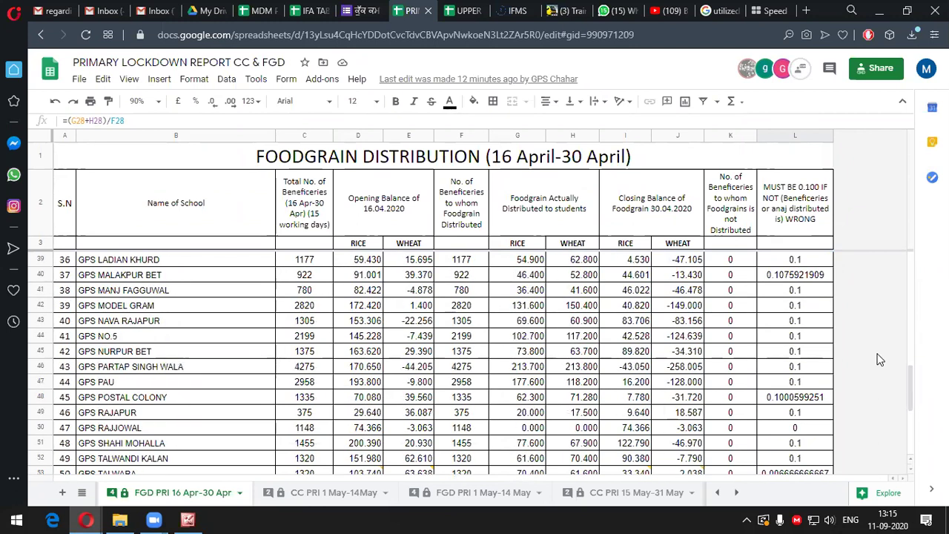
pyautogui.scroll(-3, 879, 360)
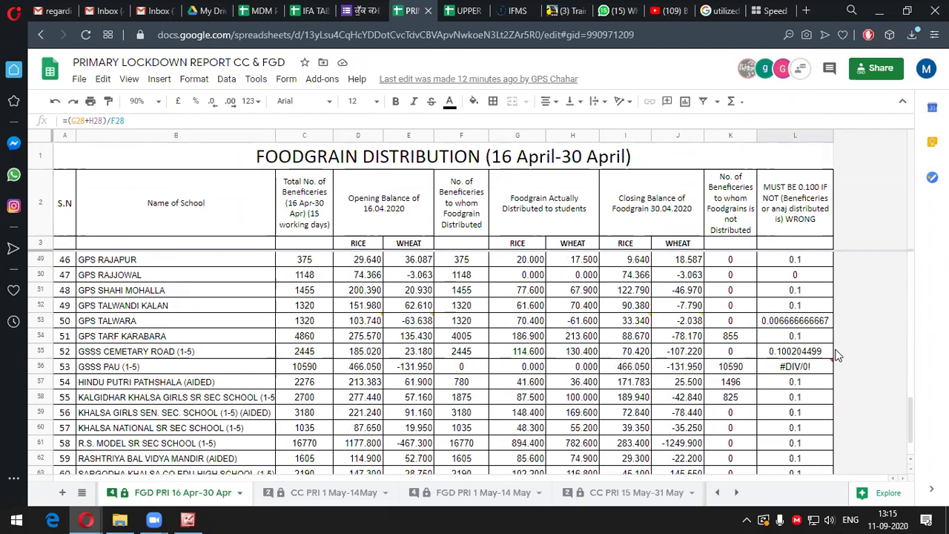
pyautogui.scroll(2, 836, 356)
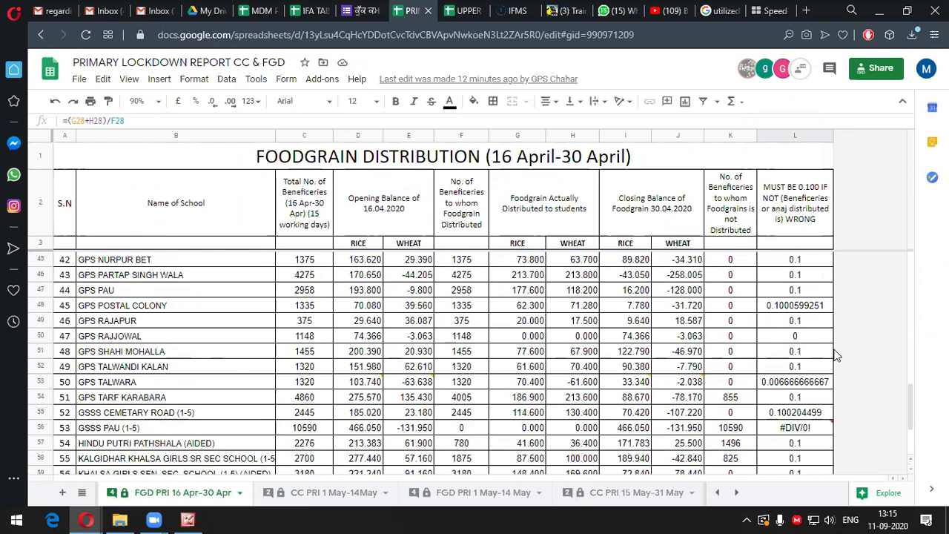
pyautogui.scroll(7, 829, 349)
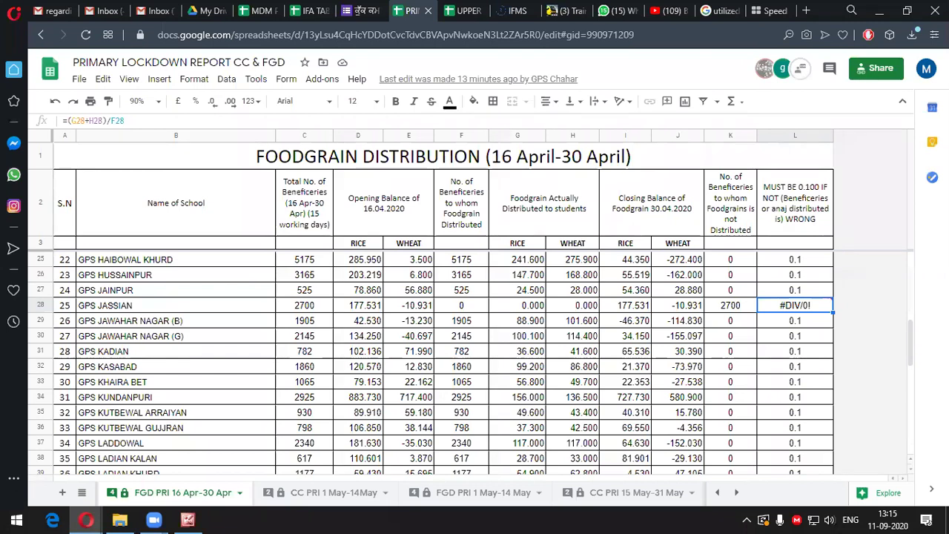
pyautogui.scroll(-7, 793, 334)
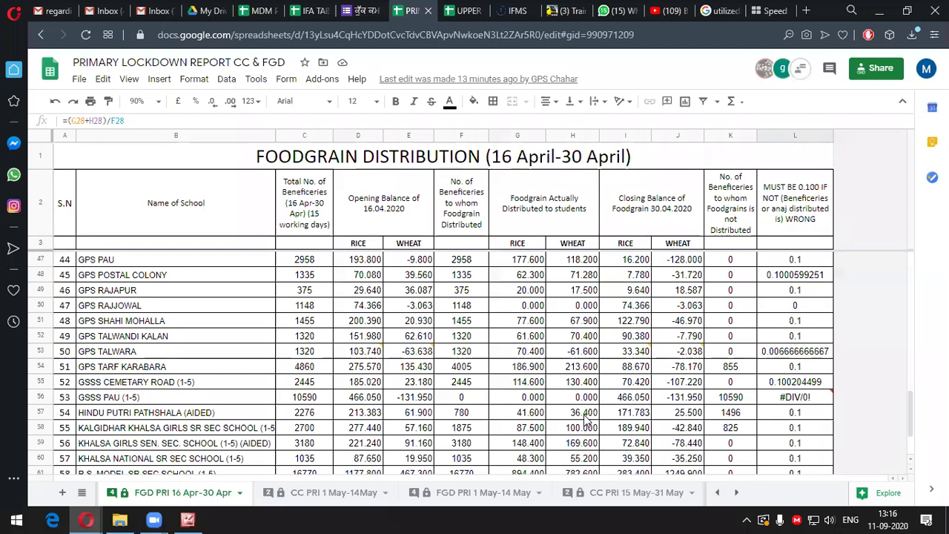
pyautogui.scroll(-3, 210, 393)
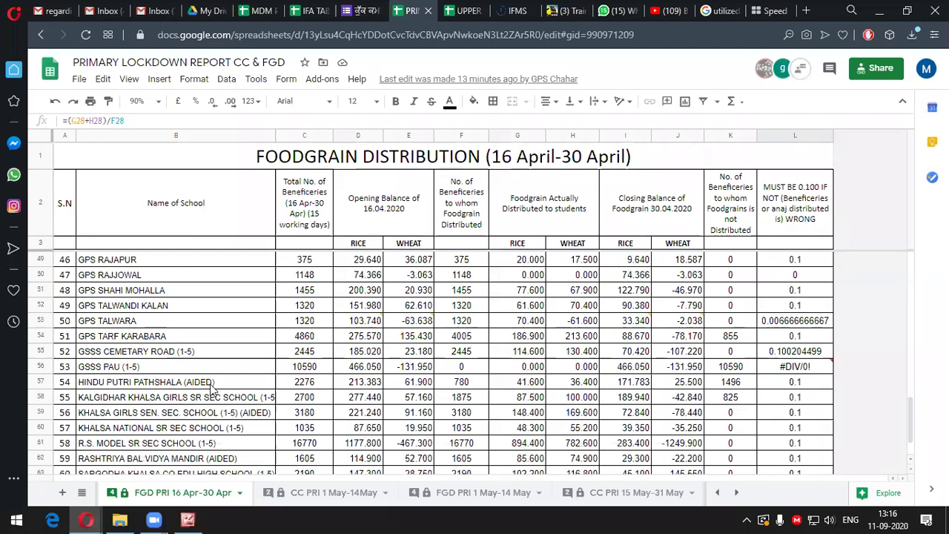
# Review column L of the FGD PRI 1 May-14 May sheet, then go to CC PRI 15 May-31 May
pyautogui.click(475, 493)
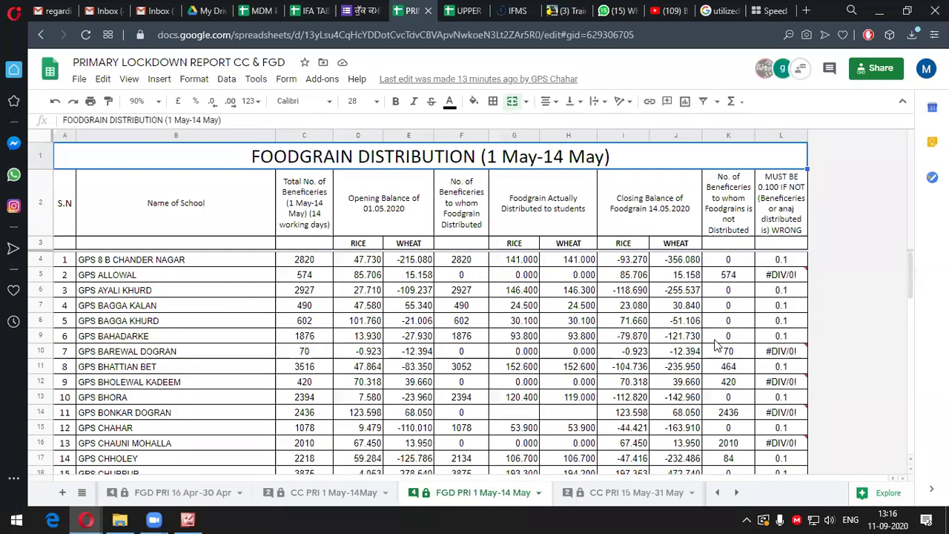
pyautogui.scroll(-7, 742, 354)
pyautogui.scroll(-10, 704, 361)
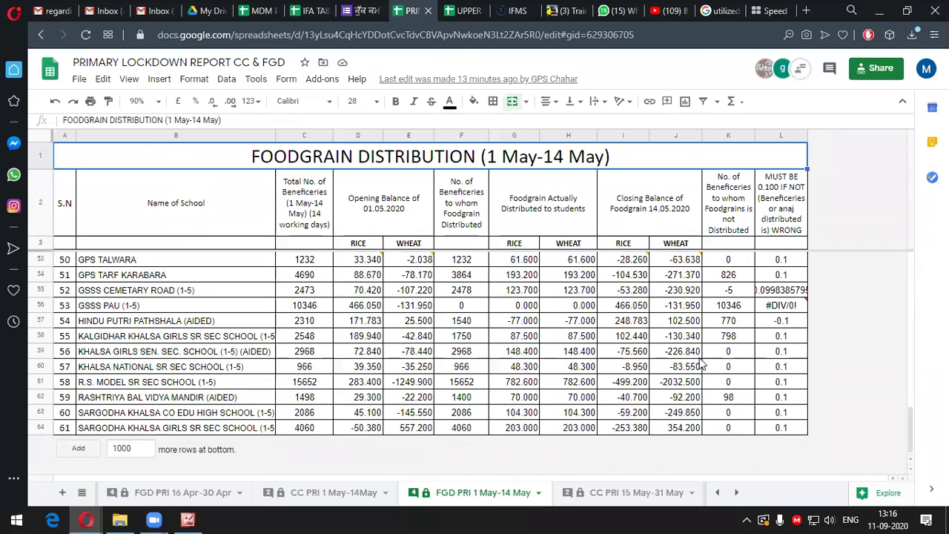
pyautogui.scroll(1, 701, 365)
pyautogui.scroll(3, 701, 365)
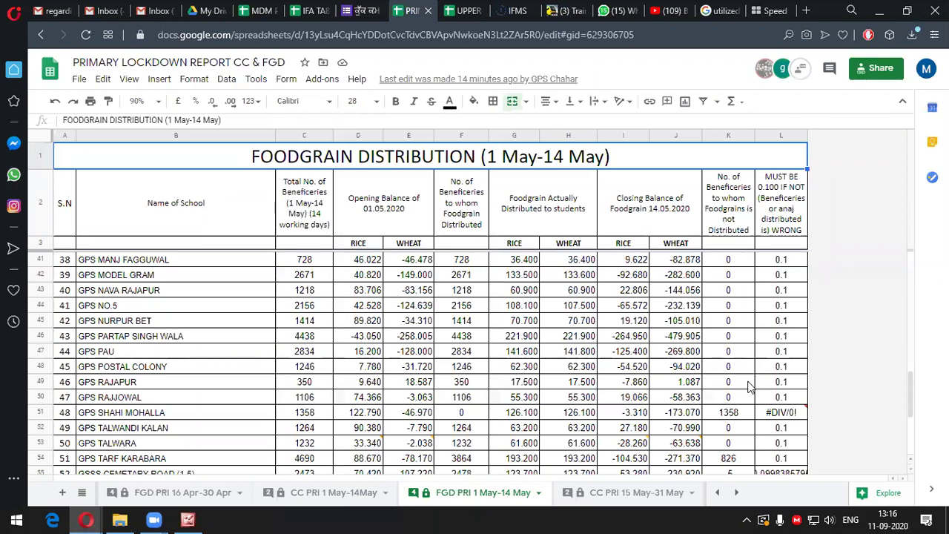
pyautogui.scroll(5, 771, 428)
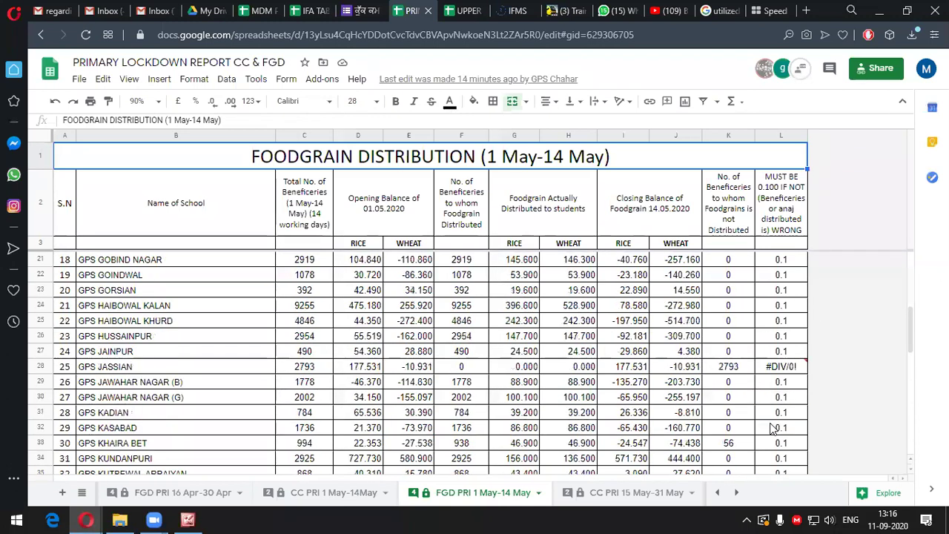
pyautogui.scroll(2, 771, 428)
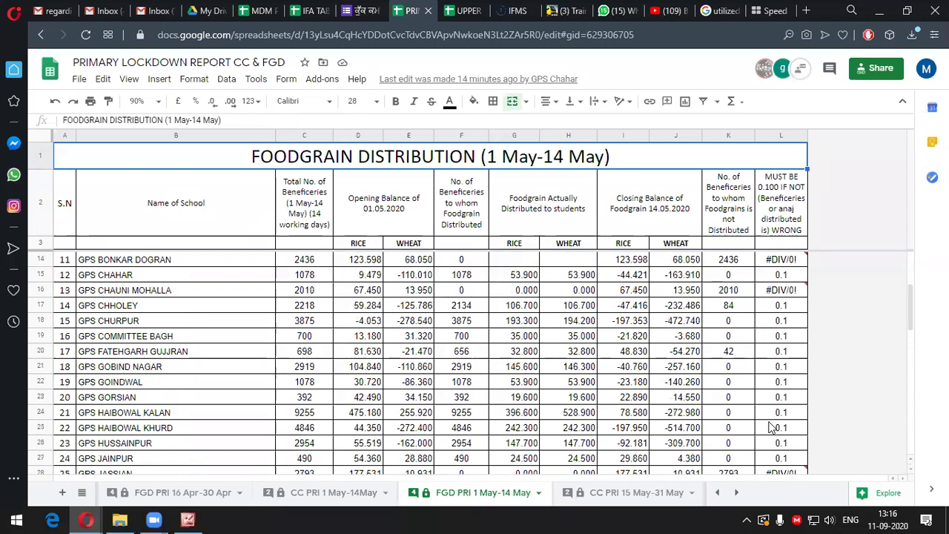
pyautogui.scroll(2, 771, 428)
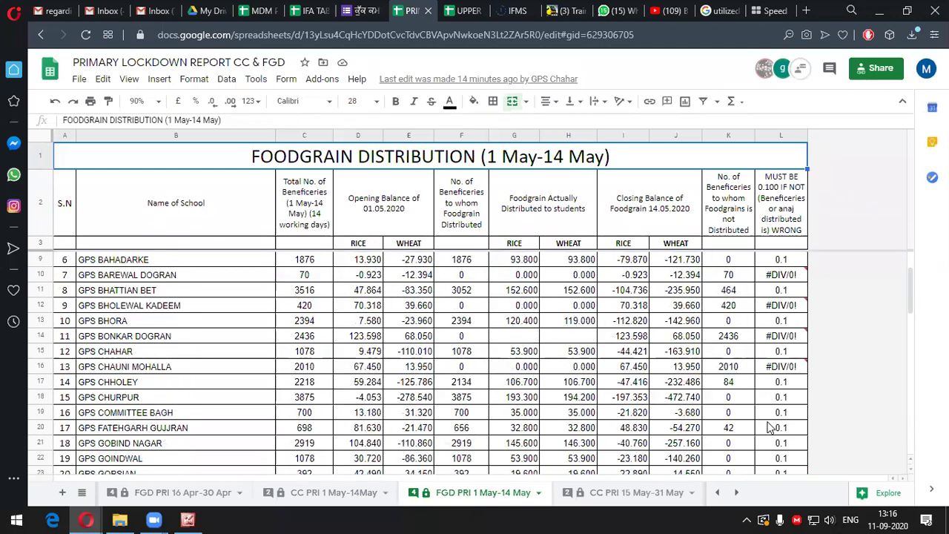
pyautogui.scroll(2, 771, 427)
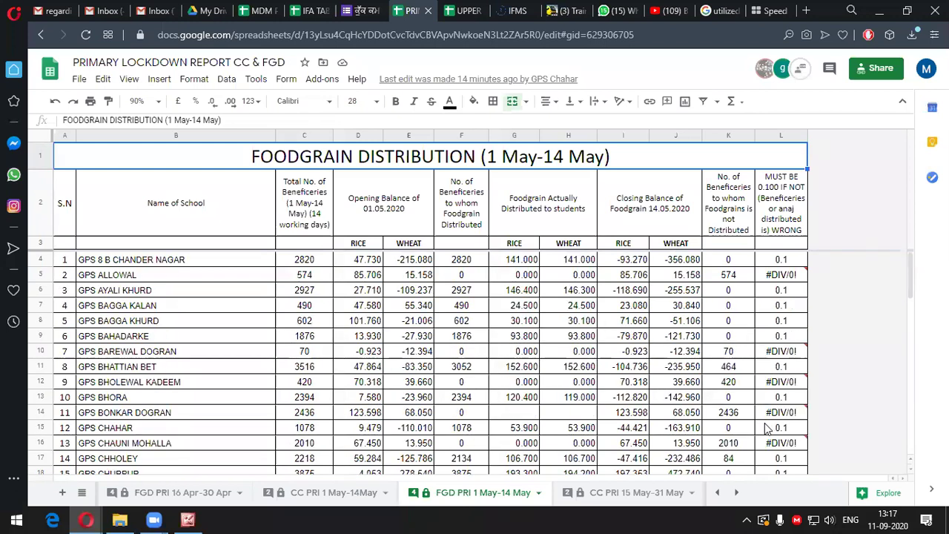
pyautogui.scroll(-7, 710, 360)
pyautogui.scroll(-8, 710, 359)
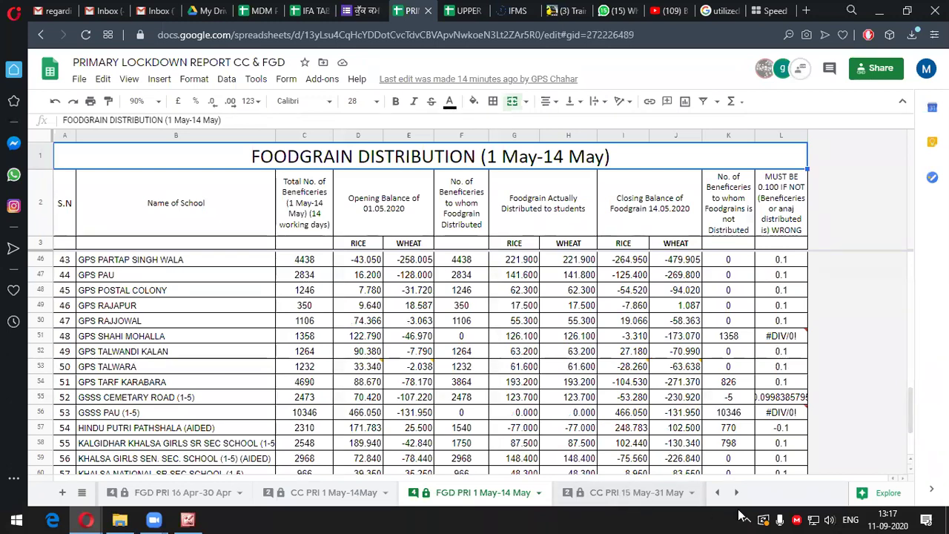
pyautogui.click(622, 496)
# Open FGD PRI 15 May-31 May and read the #DIV/0! check error, such as GPS JASSIAN's
pyautogui.click(736, 493)
pyautogui.click(736, 492)
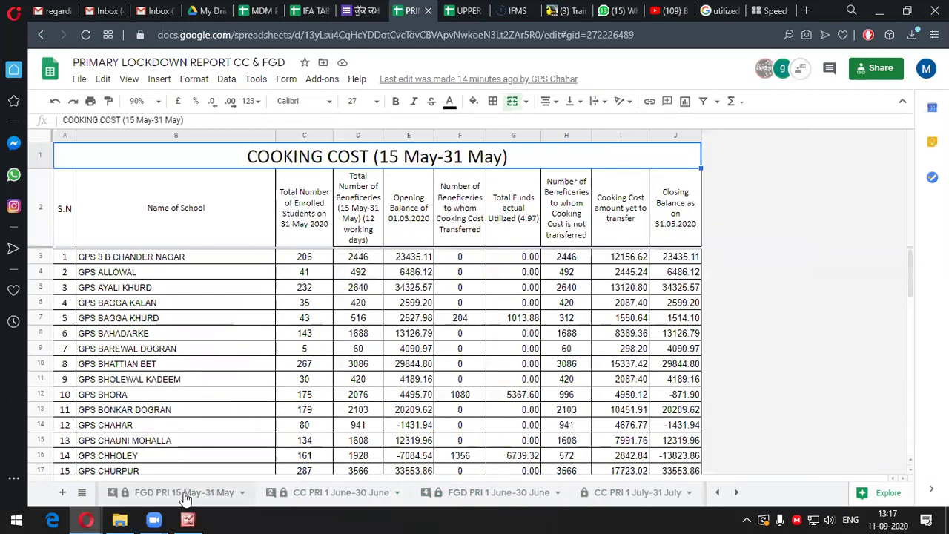
pyautogui.click(185, 496)
pyautogui.scroll(3, 564, 358)
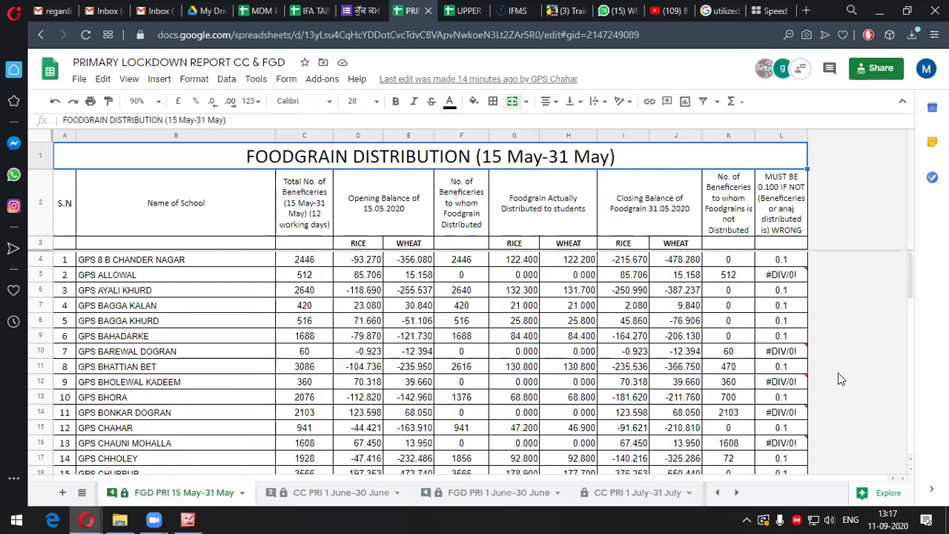
pyautogui.moveTo(780, 388)
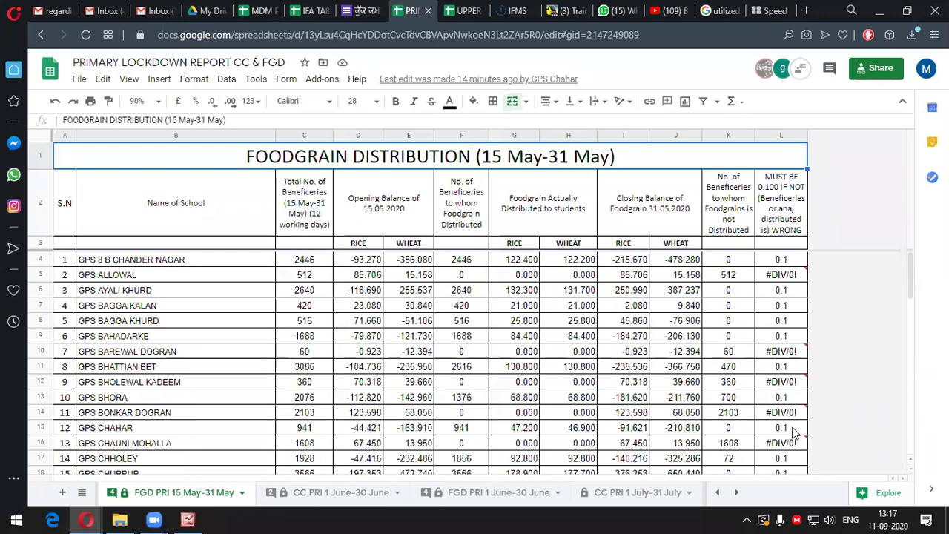
pyautogui.scroll(-4, 792, 380)
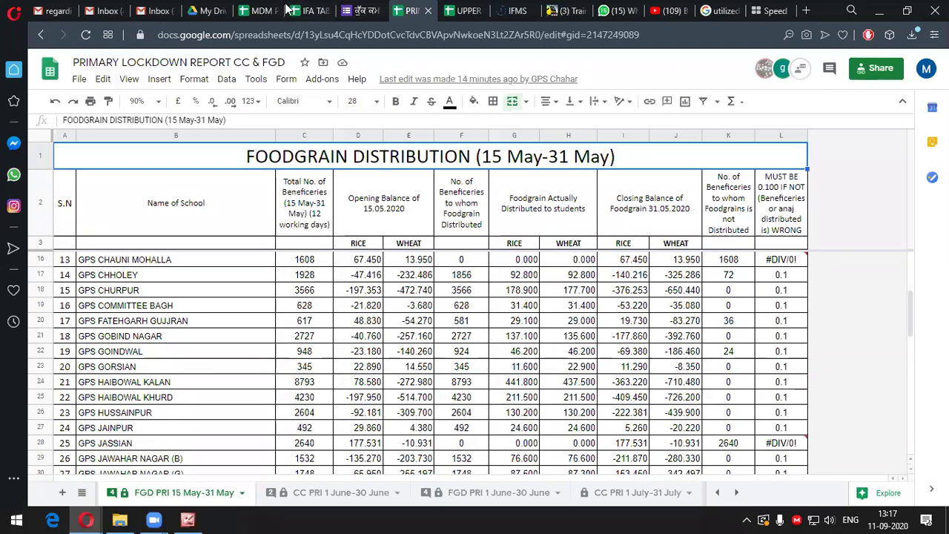
pyautogui.moveTo(287, 8); pyautogui.dragTo(3, 519)
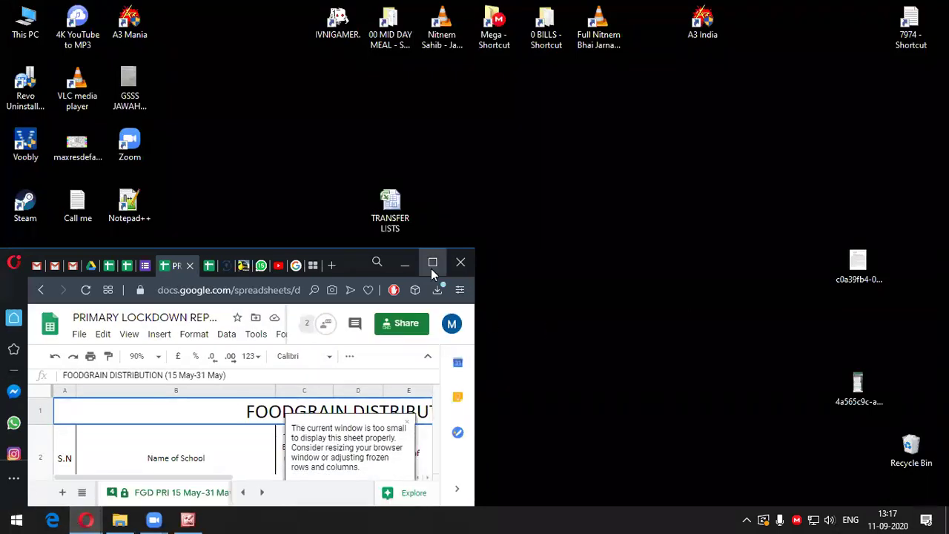
pyautogui.click(432, 264)
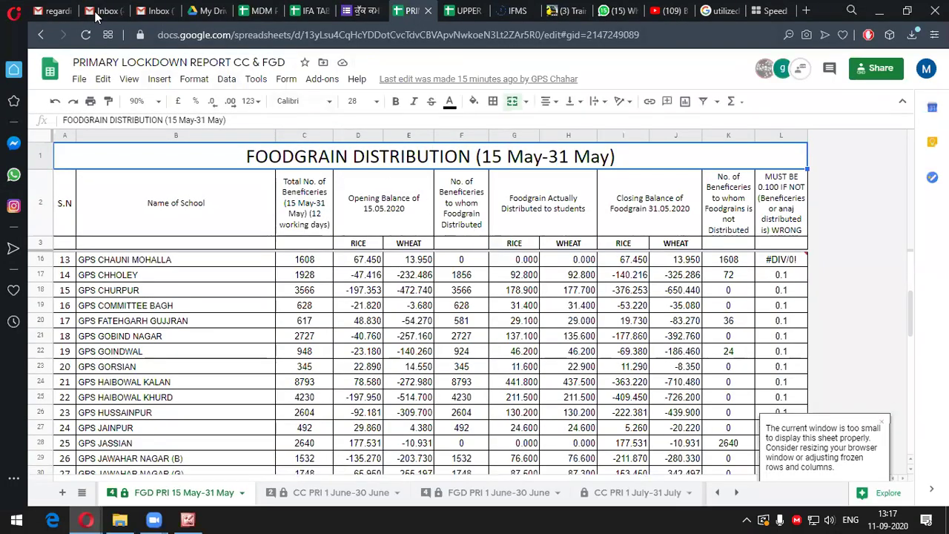
# Review column L of the 15–31 May foodgrain sheet down to HINDU PUTRI PATHSHALA (AIDED)'s -0.1
pyautogui.click(806, 317)
pyautogui.scroll(-4, 807, 320)
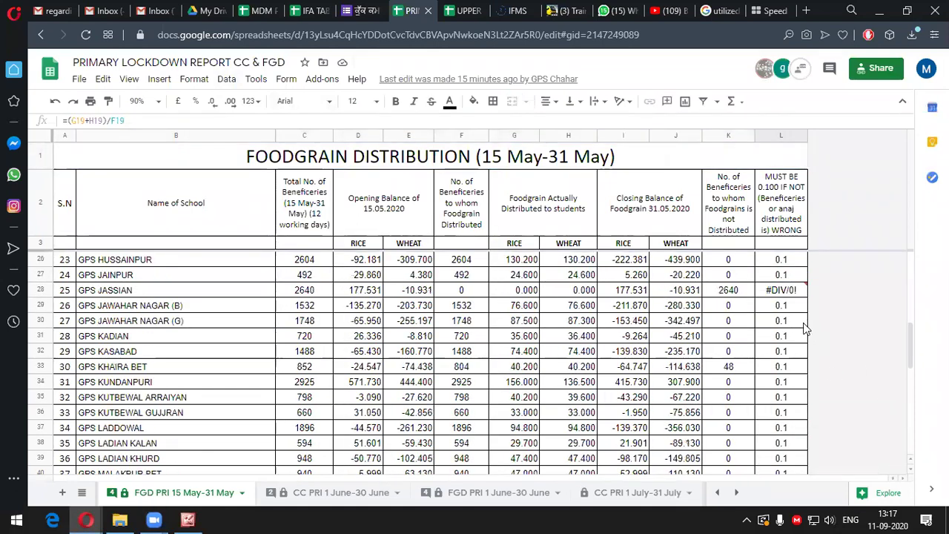
pyautogui.scroll(-5, 805, 329)
pyautogui.scroll(3, 801, 336)
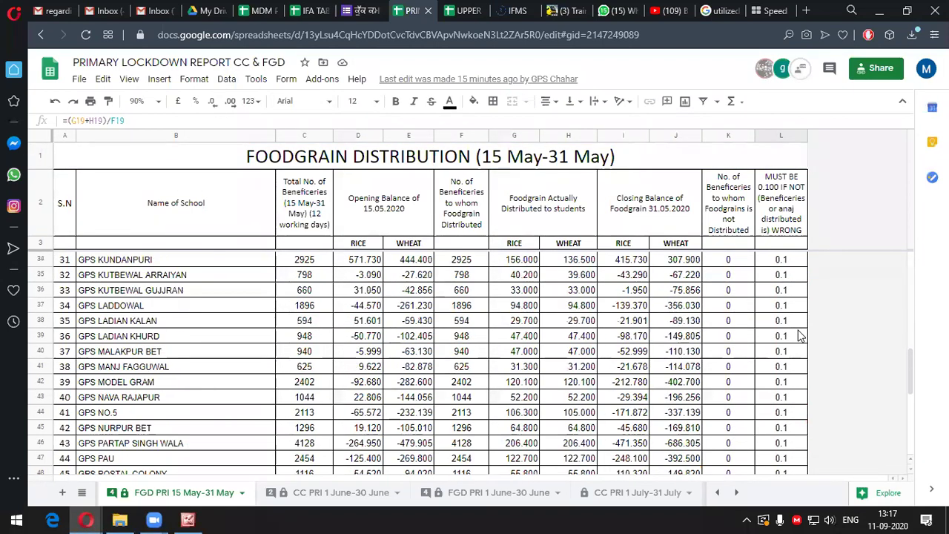
pyautogui.scroll(-4, 799, 335)
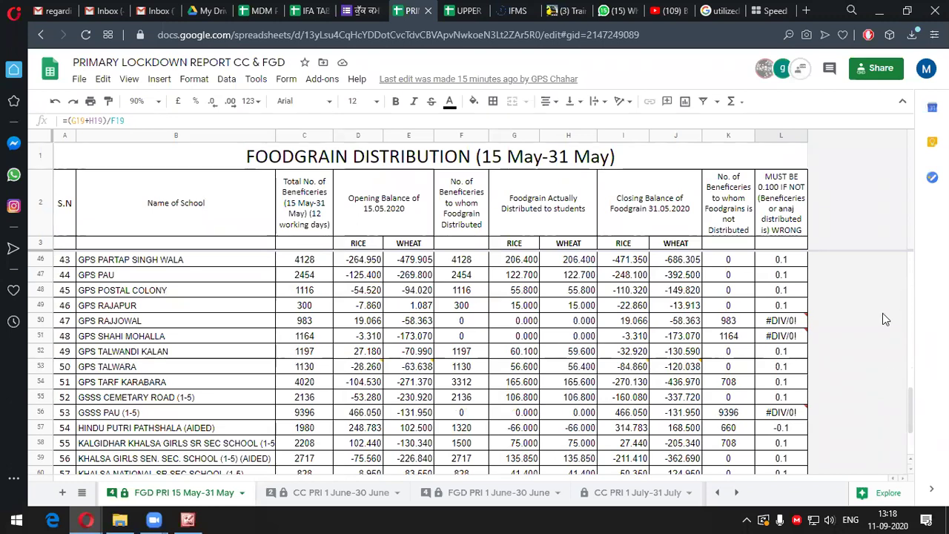
pyautogui.scroll(-1, 728, 408)
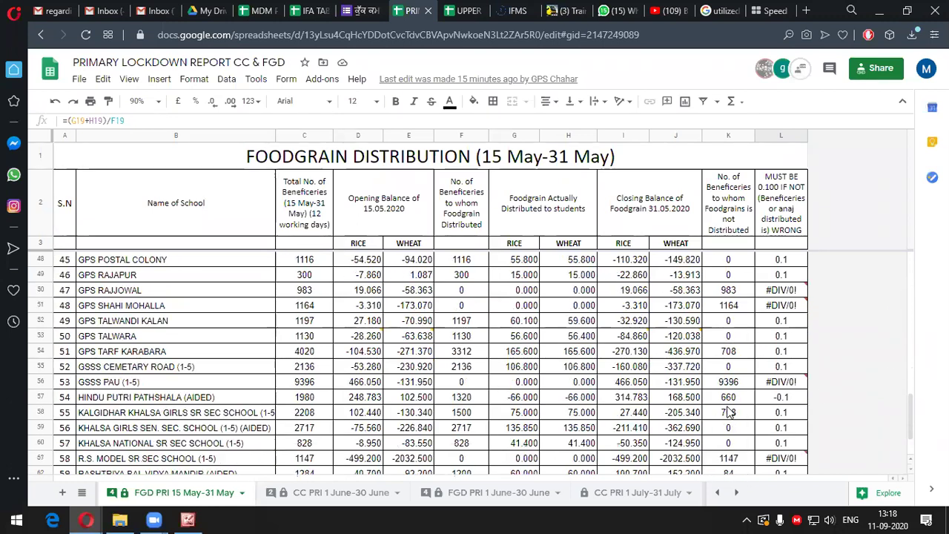
pyautogui.scroll(-2, 728, 412)
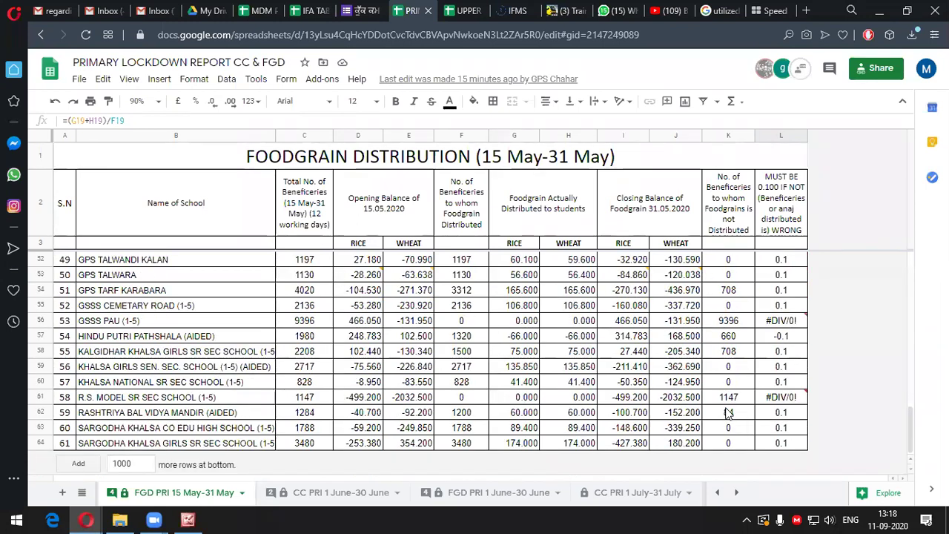
pyautogui.scroll(-1, 728, 412)
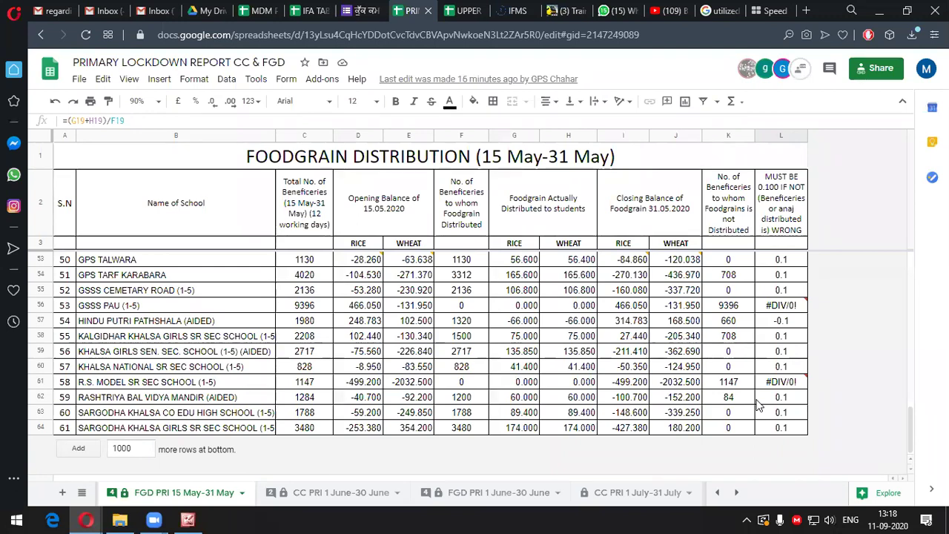
pyautogui.scroll(2, 715, 341)
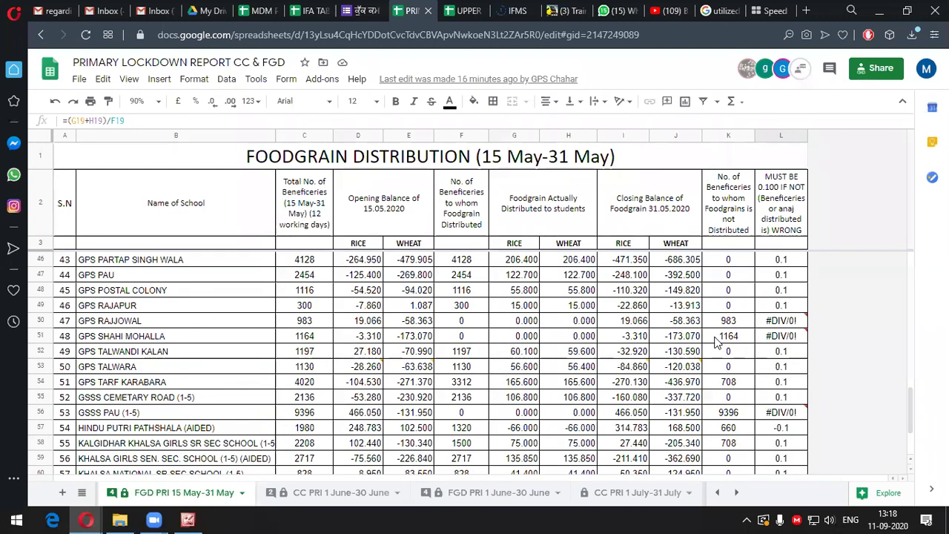
pyautogui.scroll(1, 715, 341)
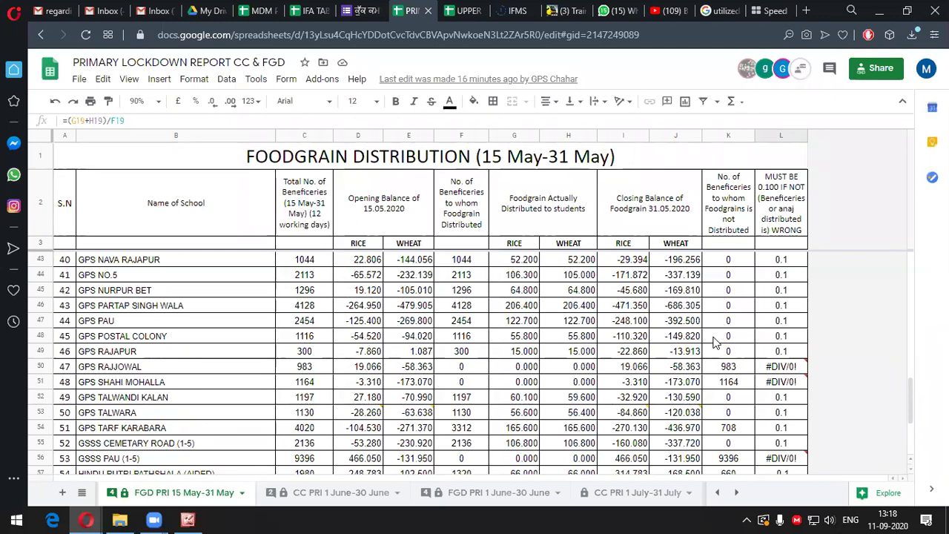
pyautogui.scroll(-3, 713, 342)
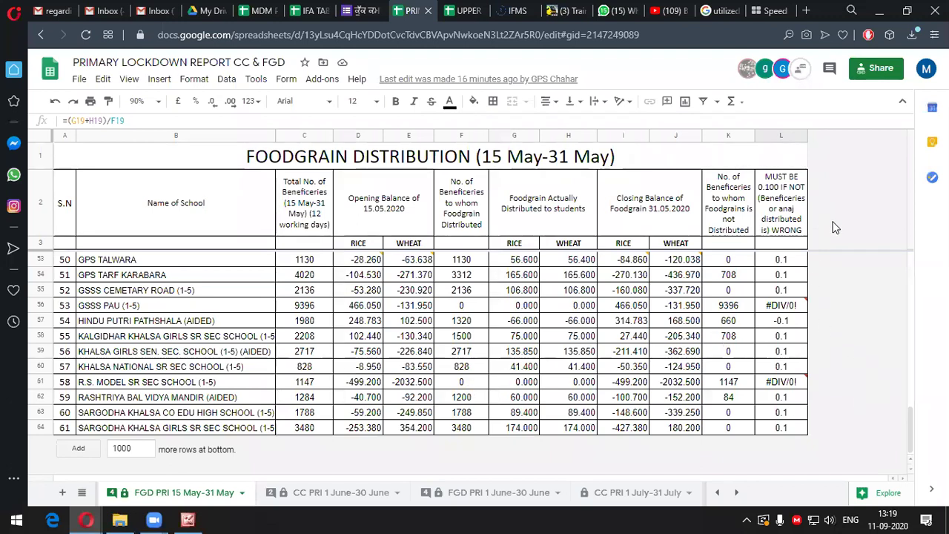
# Open the FGD PRI 1 June-30 June sheet via the June cooking cost sheet and scroll its rows
pyautogui.click(371, 495)
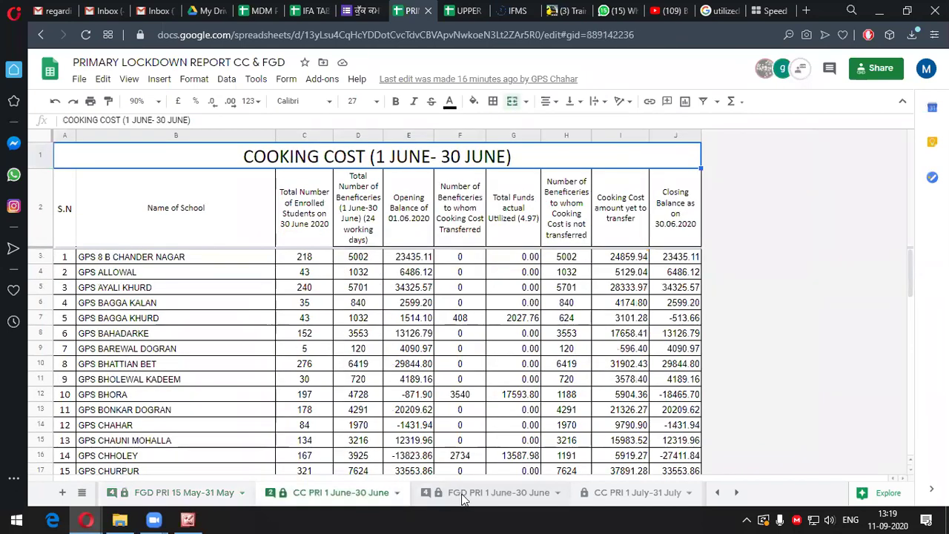
pyautogui.click(462, 495)
pyautogui.scroll(6, 615, 385)
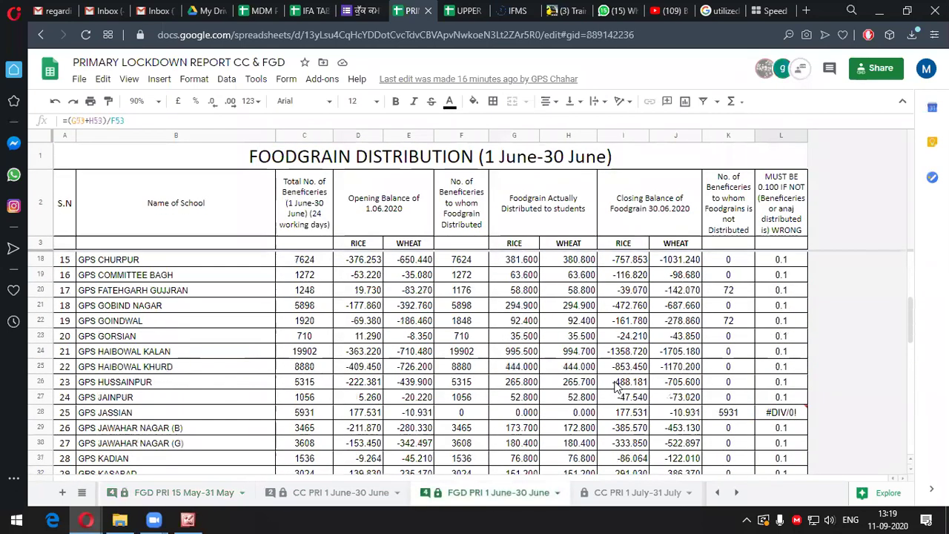
pyautogui.scroll(3, 615, 385)
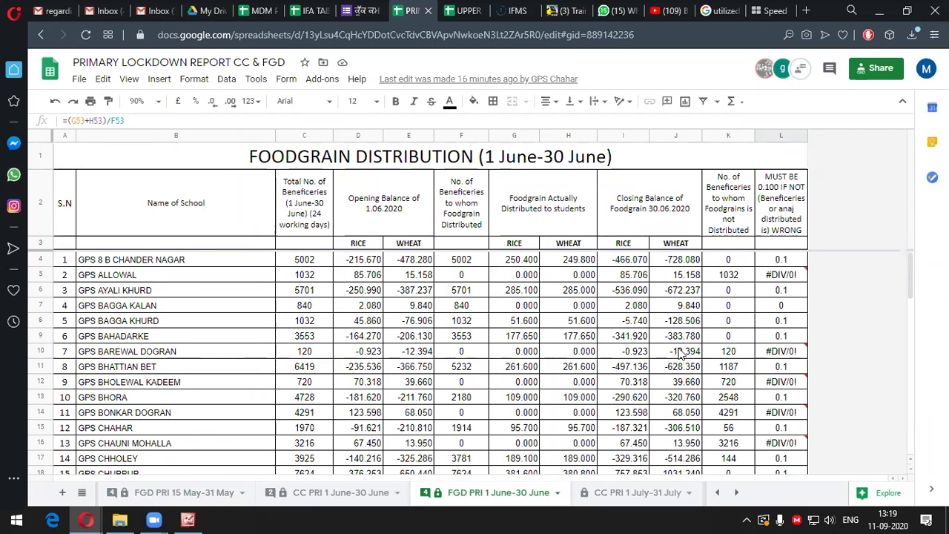
pyautogui.scroll(-3, 680, 354)
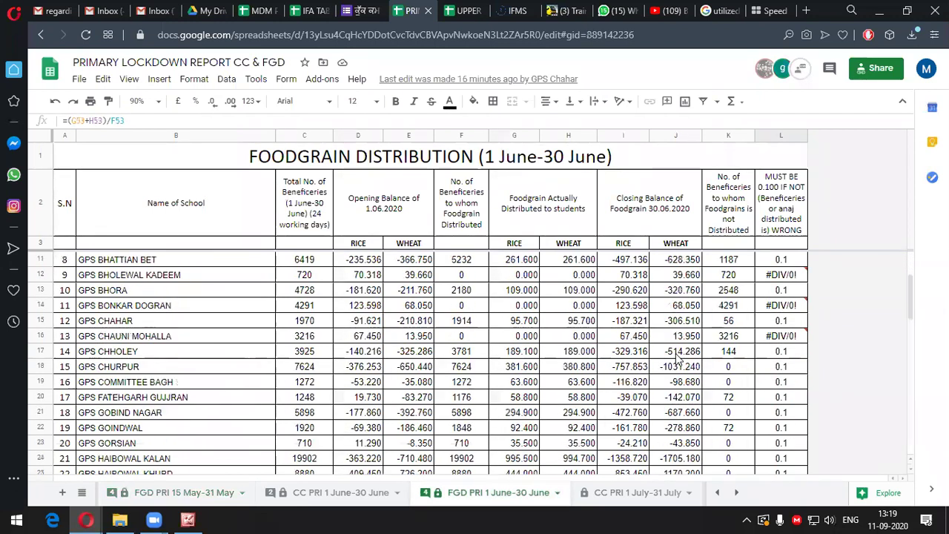
pyautogui.scroll(-4, 680, 358)
pyautogui.scroll(-1, 669, 365)
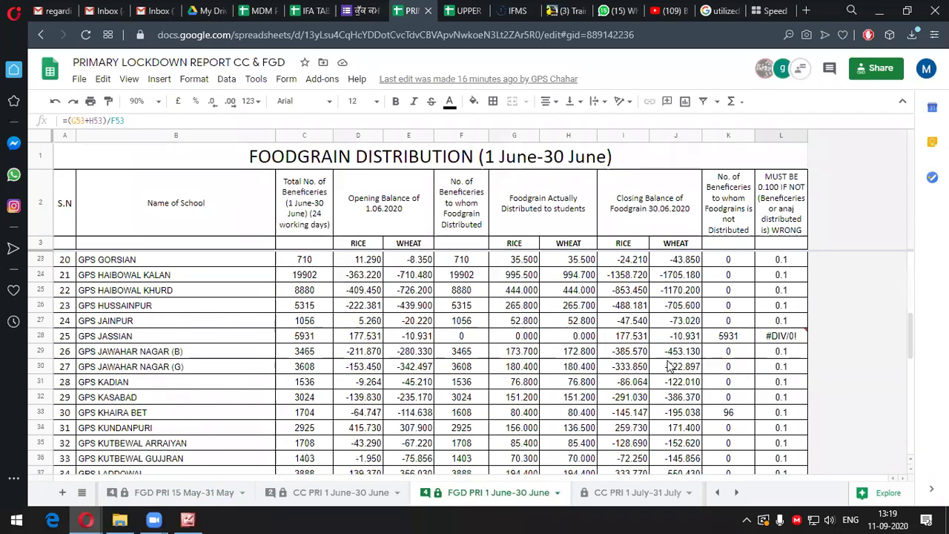
pyautogui.scroll(-7, 669, 365)
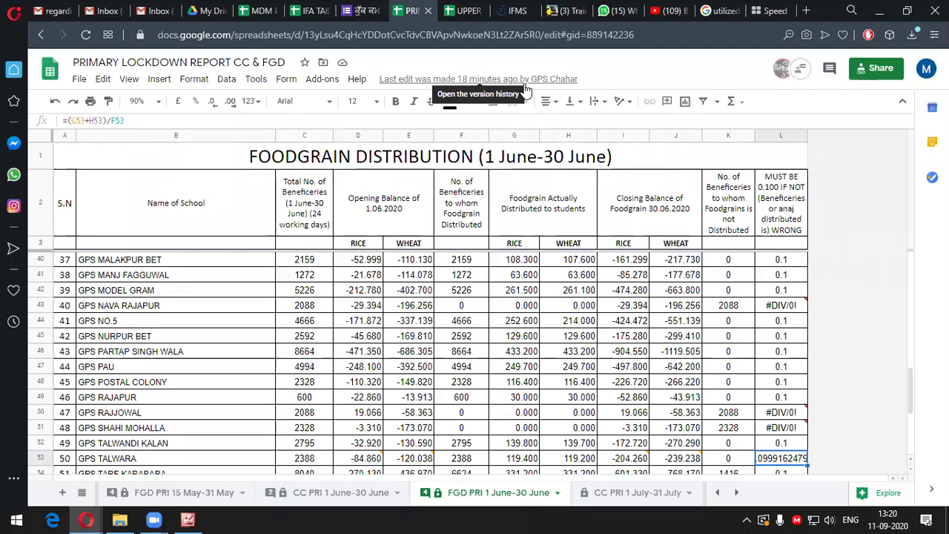
pyautogui.scroll(-1, 585, 391)
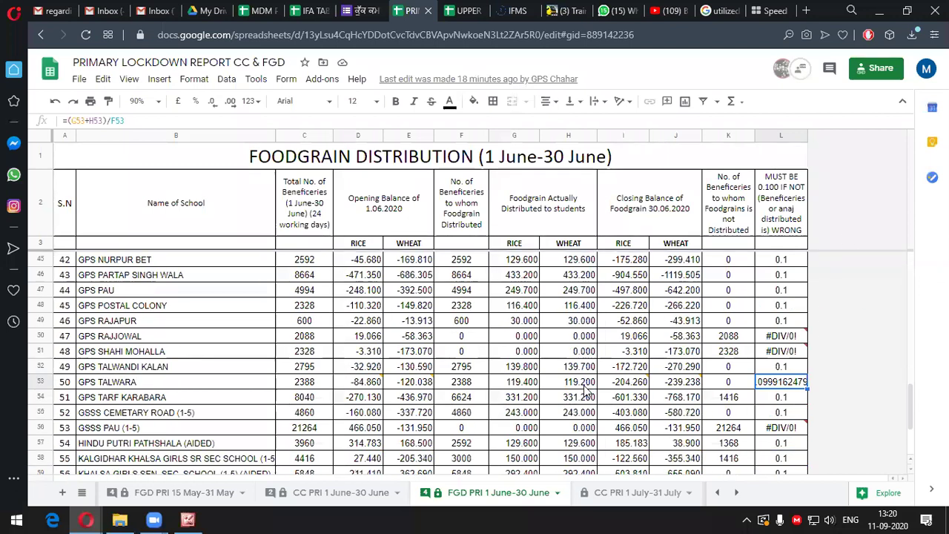
# Inspect #DIV/0! checks for GPS RAJJOWAL, GPS SHAHI MOHALLA, GSSS PAU (1-5) and R.S. MODEL SR SEC SCHOOL
pyautogui.click(792, 338)
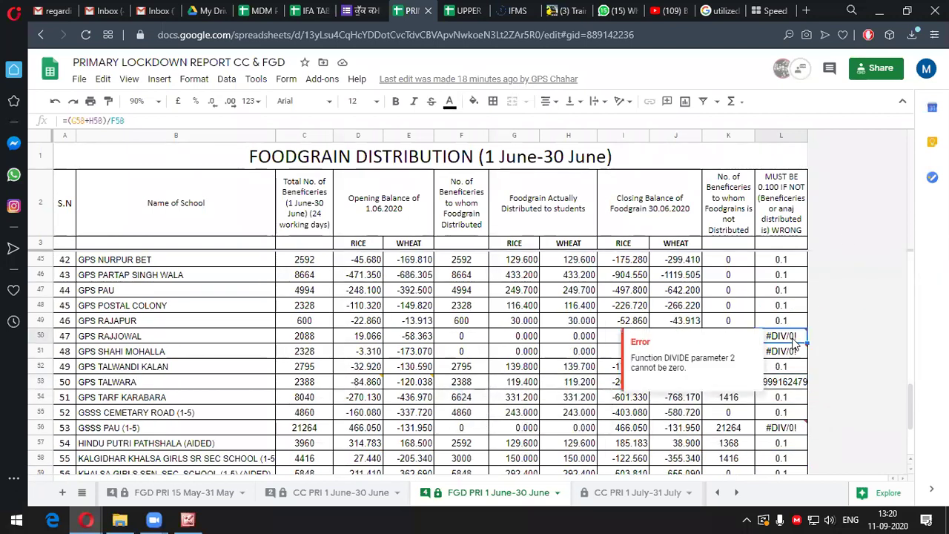
pyautogui.press('Down')
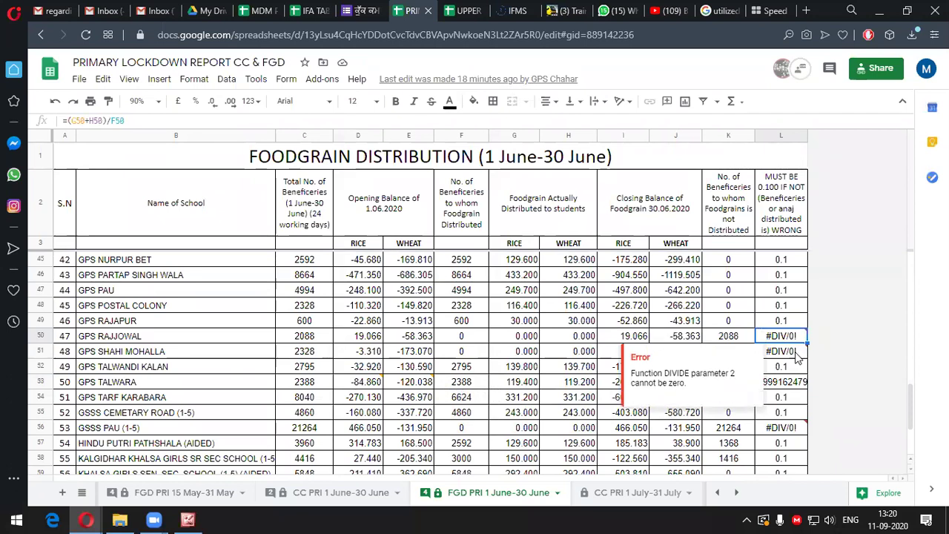
pyautogui.scroll(-1, 241, 391)
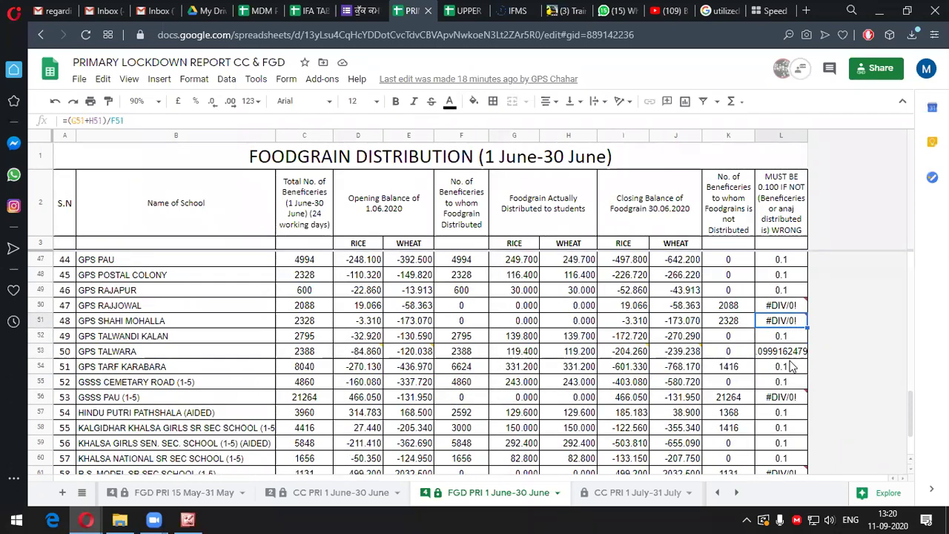
pyautogui.click(793, 399)
pyautogui.scroll(-3, 726, 409)
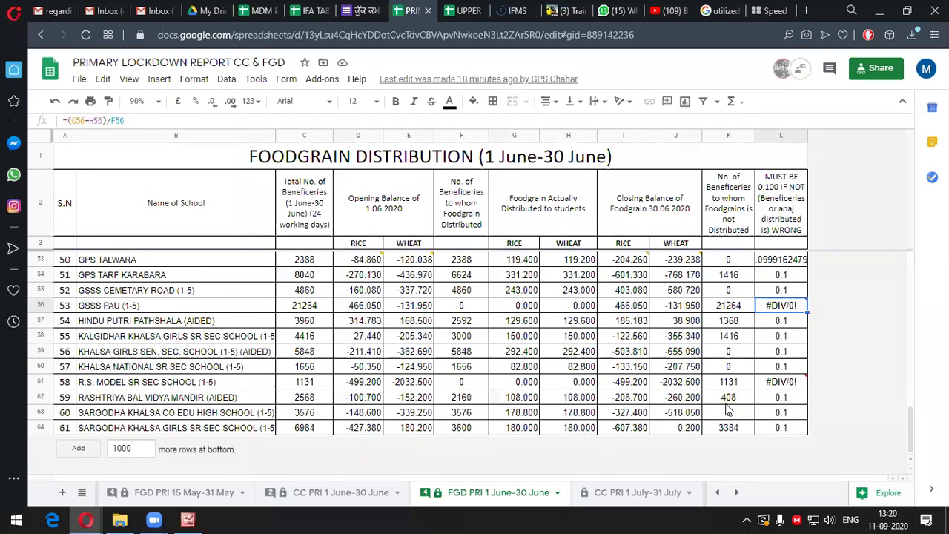
pyautogui.click(784, 381)
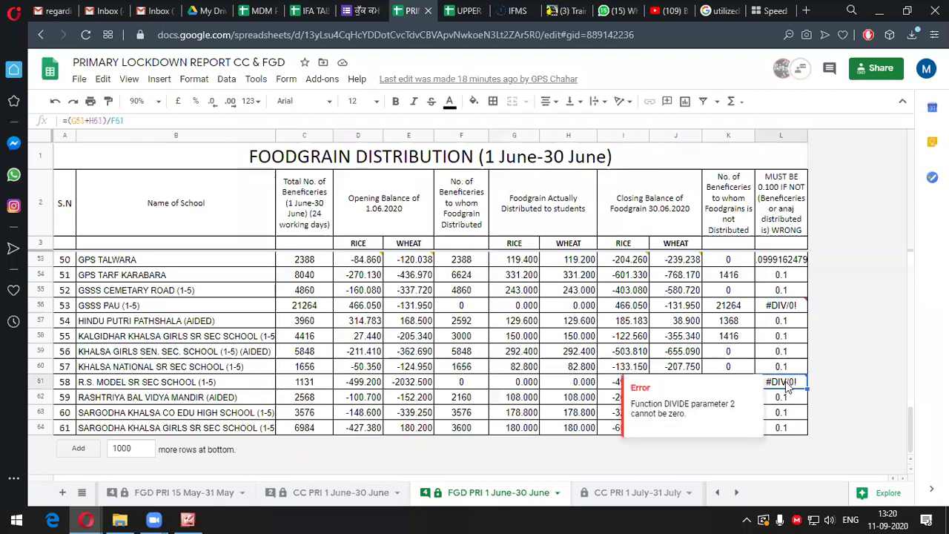
pyautogui.scroll(9, 558, 376)
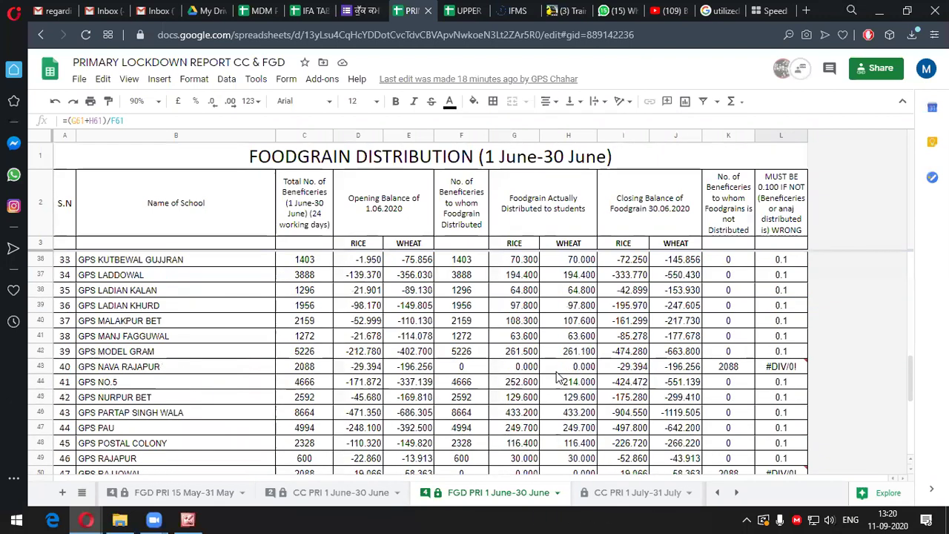
pyautogui.scroll(7, 558, 376)
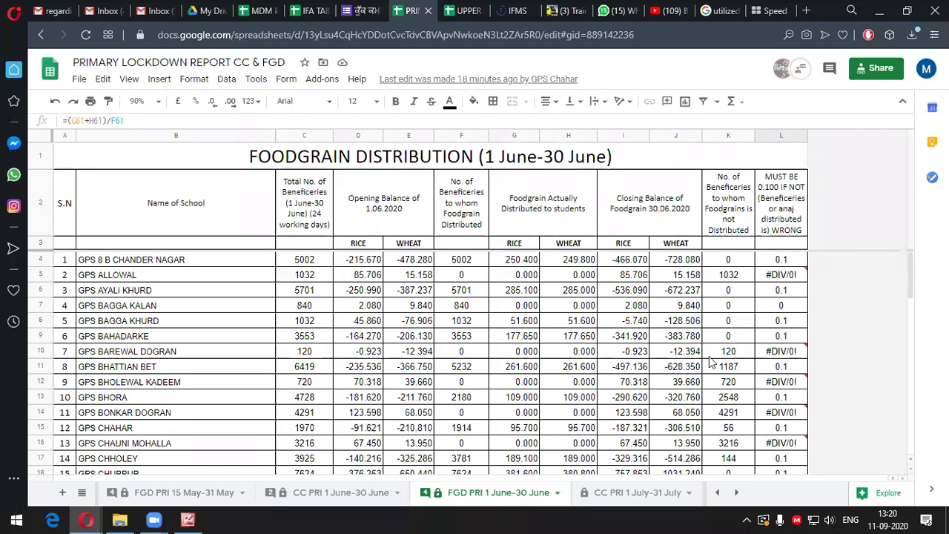
pyautogui.scroll(-16, 721, 335)
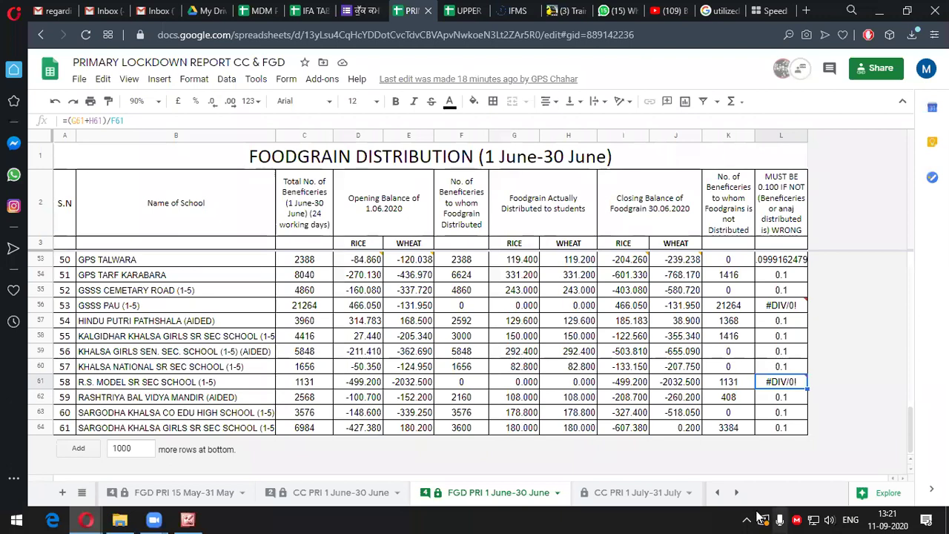
# In the Upper Primary report, view the CC UP and FGD UP 23-31 MARCH sheets
pyautogui.click(463, 11)
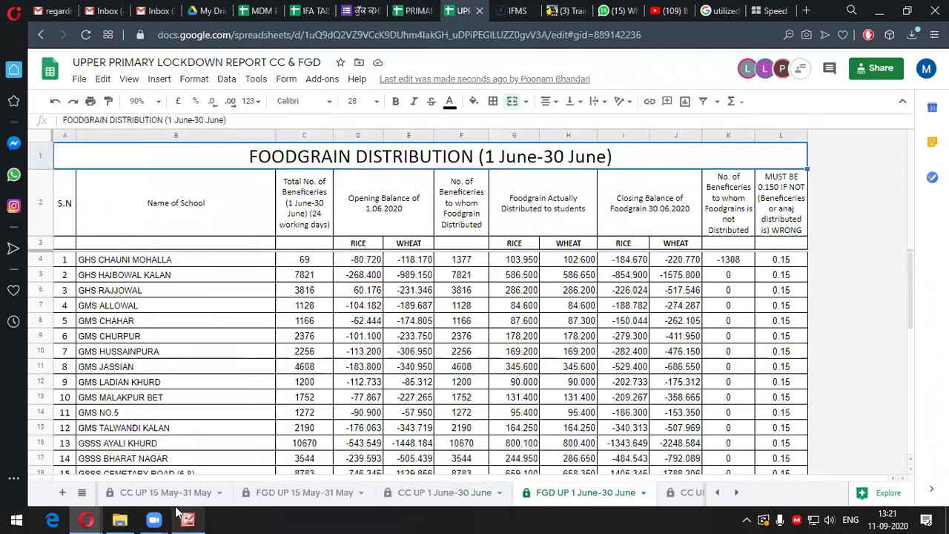
pyautogui.click(717, 493)
pyautogui.click(717, 493)
pyautogui.click(215, 496)
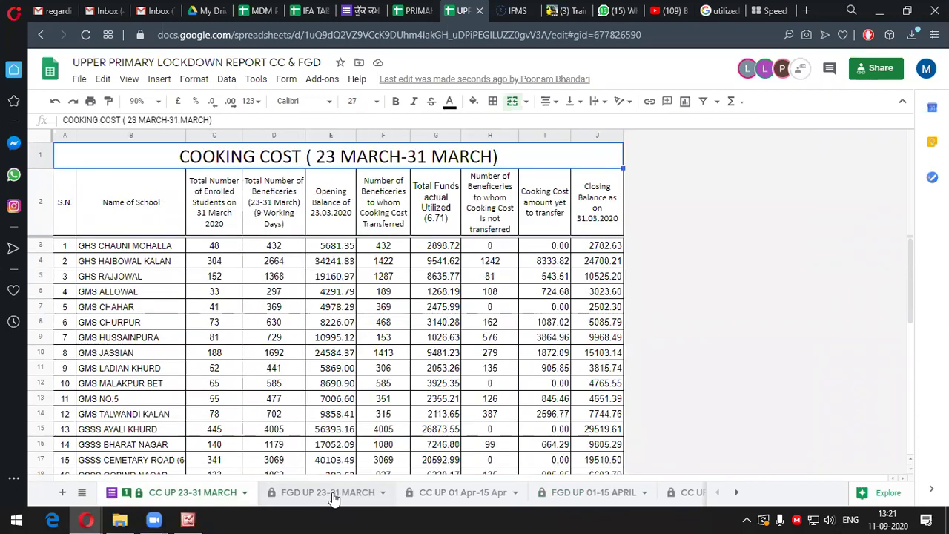
pyautogui.click(333, 494)
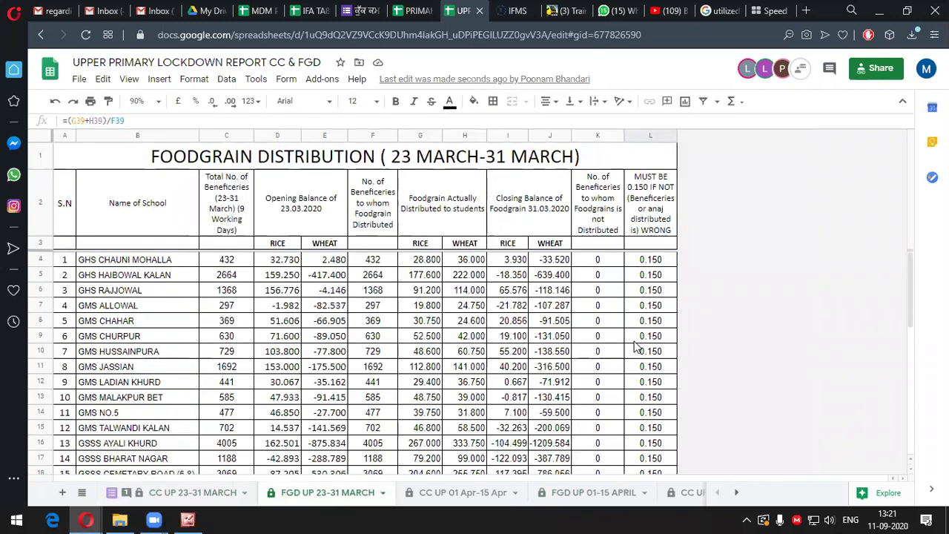
pyautogui.scroll(-8, 600, 343)
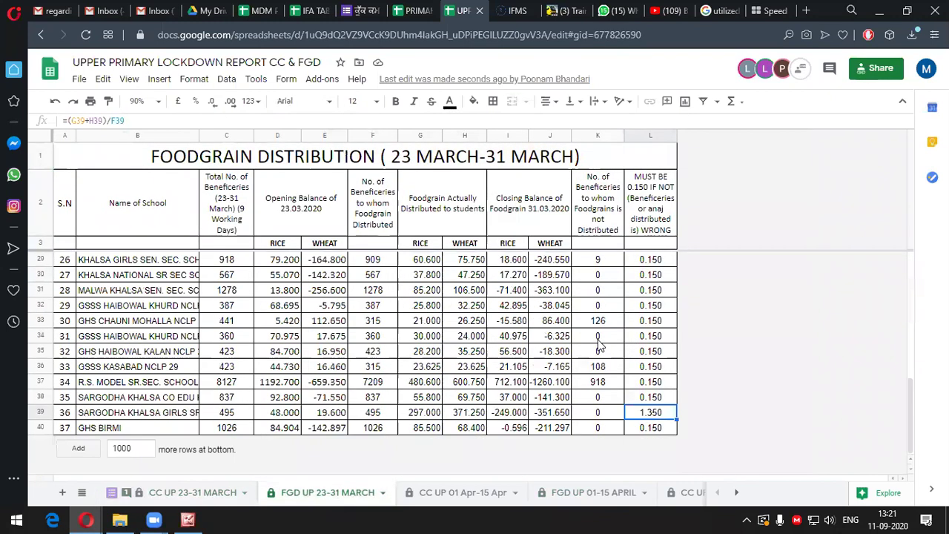
pyautogui.scroll(5, 600, 345)
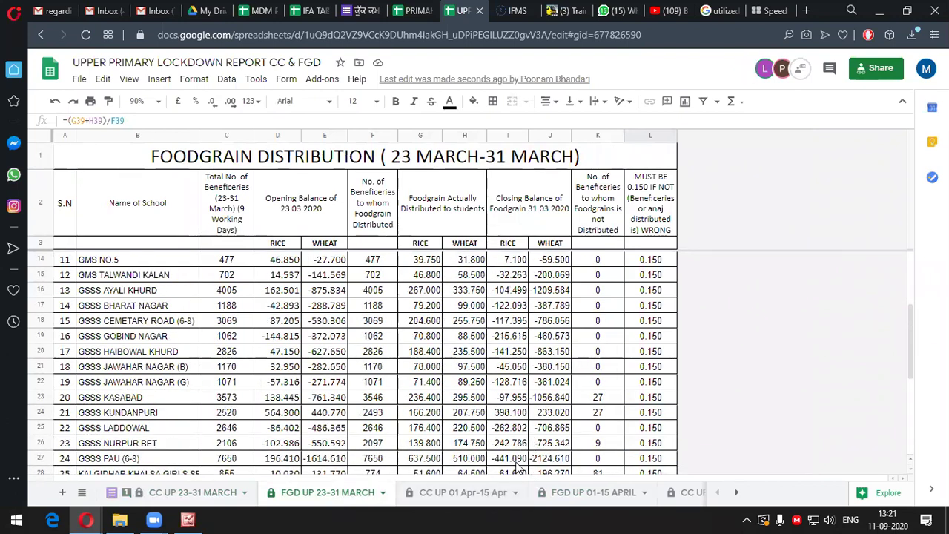
pyautogui.click(477, 500)
# Review column P of FGD UP 01-15 APRIL, spotting GMS LADIAN KHURD's 0.1500653595 check value
pyautogui.click(579, 493)
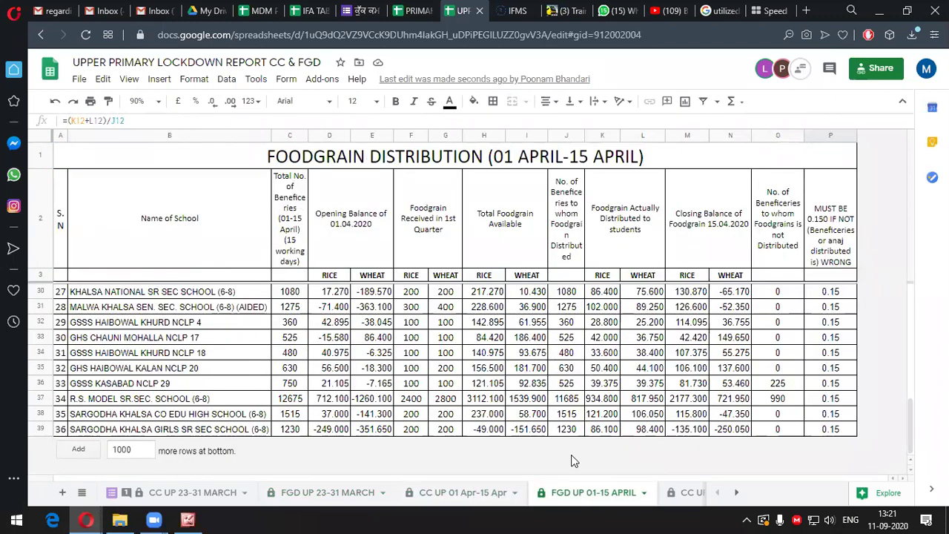
pyautogui.scroll(8, 571, 460)
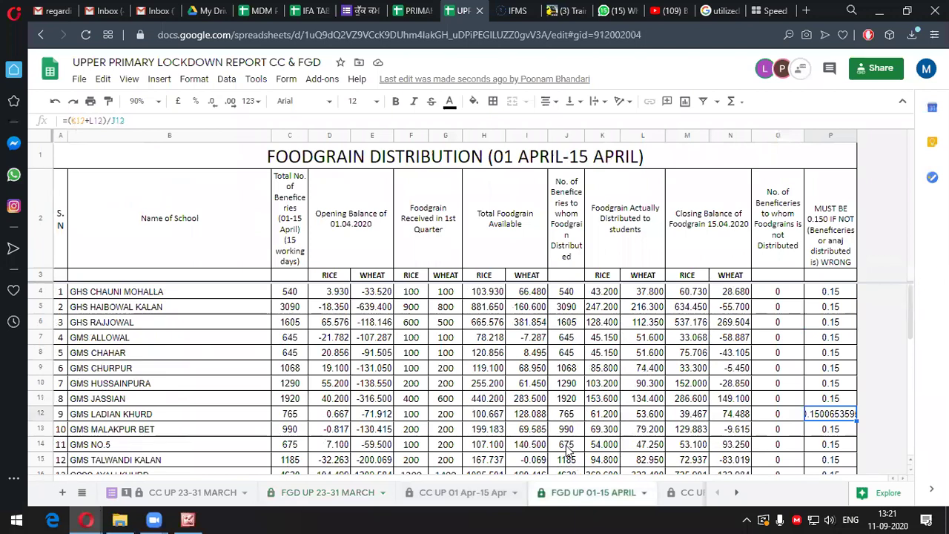
pyautogui.scroll(-5, 571, 459)
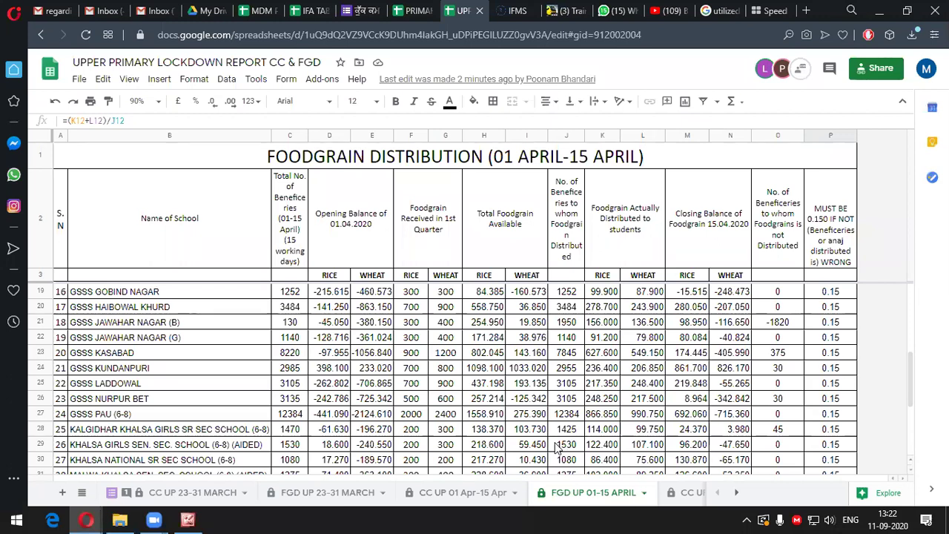
pyautogui.scroll(-5, 562, 447)
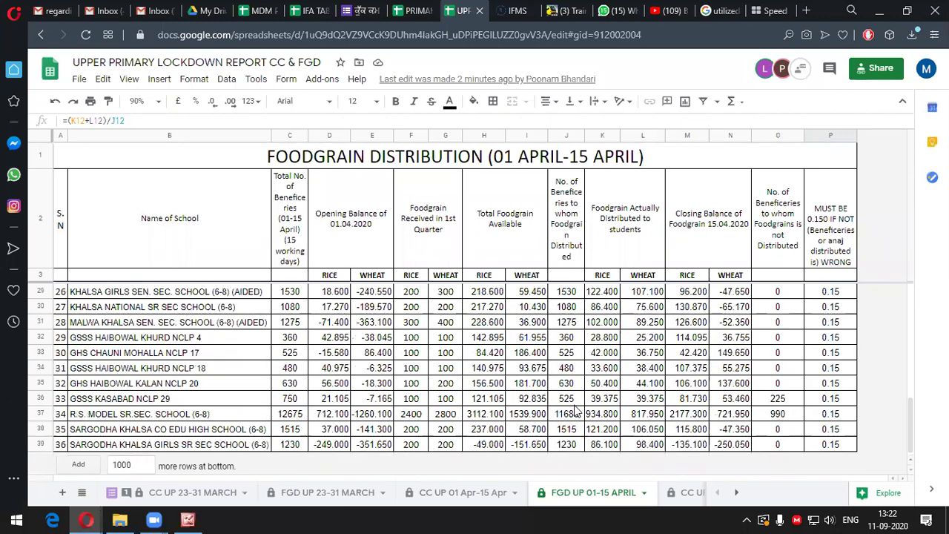
pyautogui.scroll(10, 576, 412)
pyautogui.scroll(-2, 576, 412)
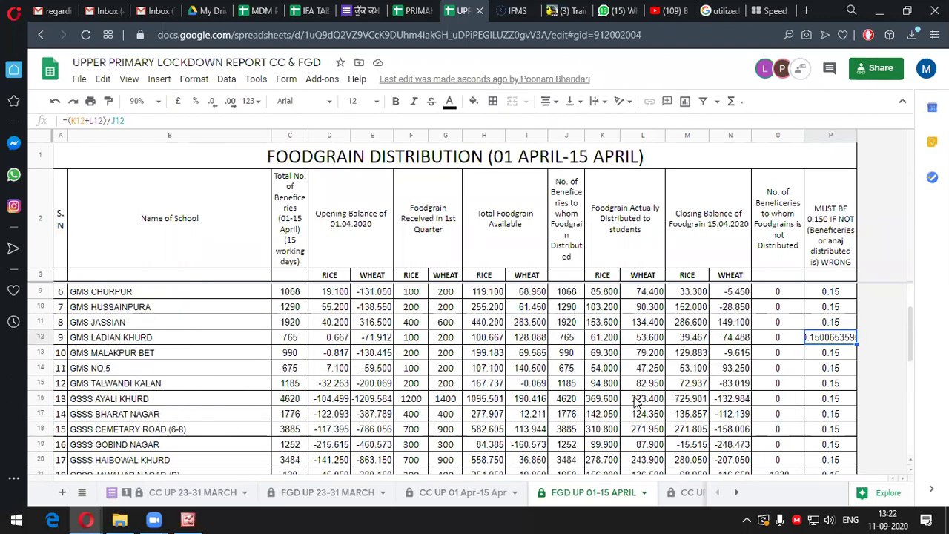
# Switch to the FGD UP 16 Apr-30 Apr sheet and locate GSSS PAU (6-8)'s #DIV/0! check
pyautogui.click(737, 493)
pyautogui.click(736, 493)
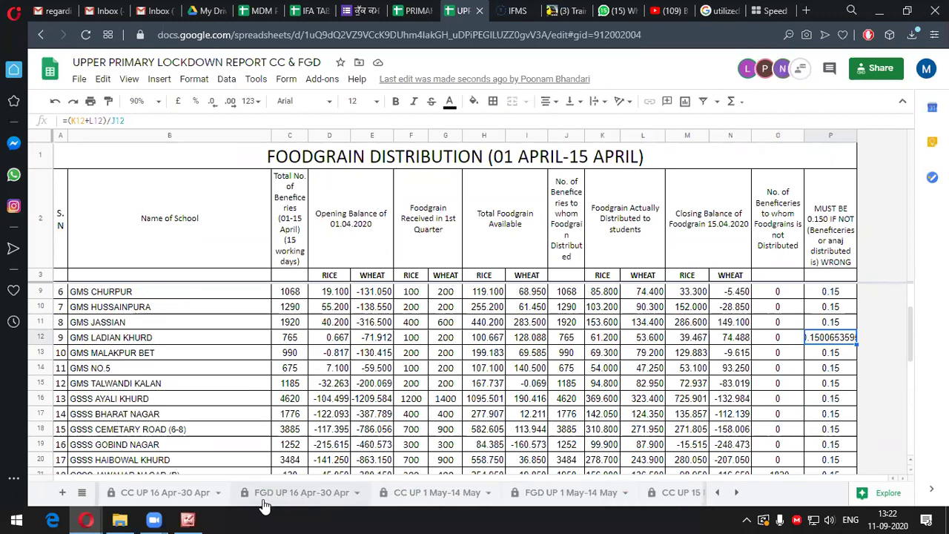
pyautogui.click(289, 493)
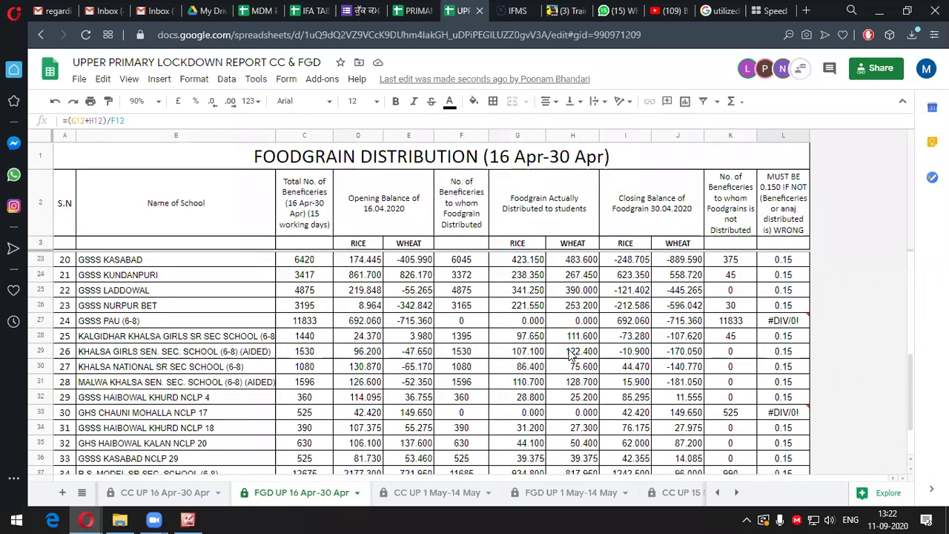
pyautogui.scroll(6, 568, 354)
pyautogui.scroll(-5, 503, 314)
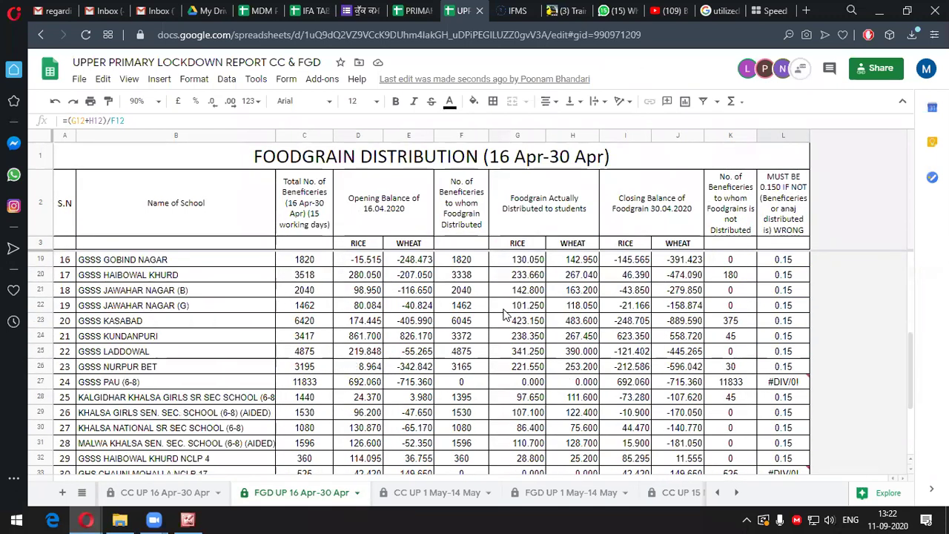
pyautogui.scroll(-2, 504, 314)
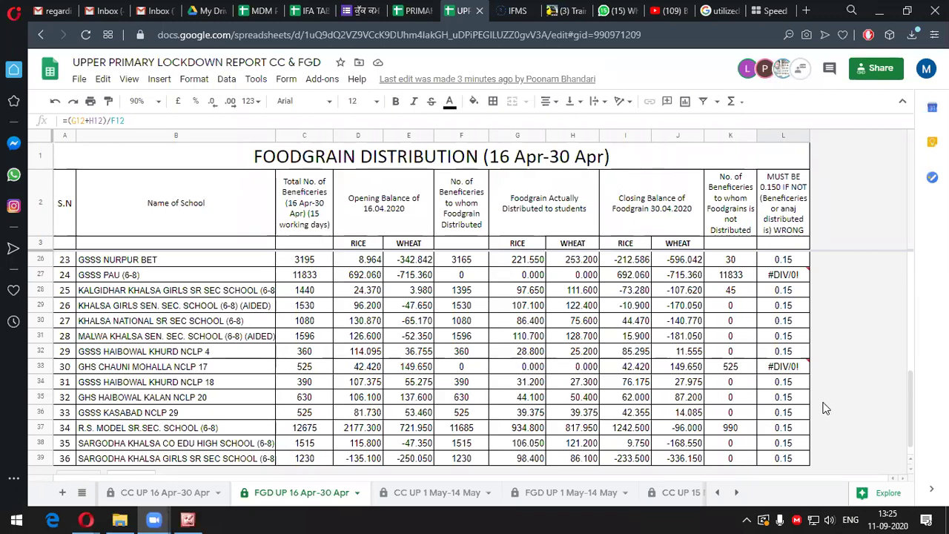
# Review column L of FGD UP 1 May-14 May for #DIV/0! checks and HAIBOWAL KHURD's 0.16
pyautogui.click(544, 496)
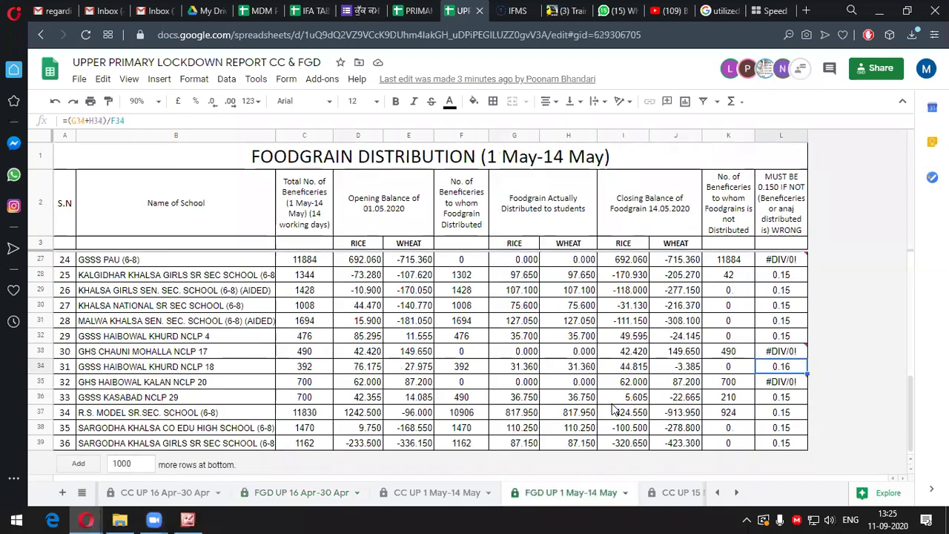
pyautogui.scroll(5, 621, 437)
pyautogui.scroll(-5, 602, 412)
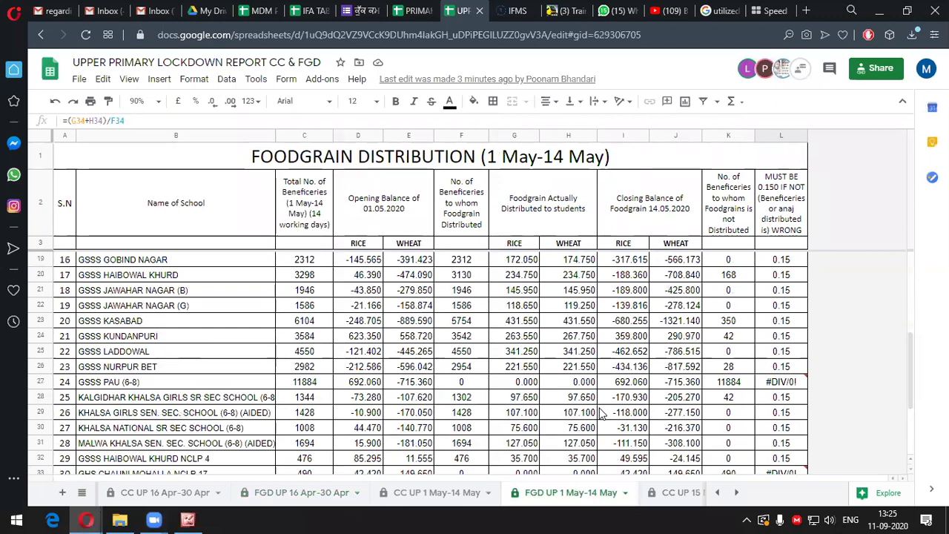
pyautogui.scroll(-2, 602, 412)
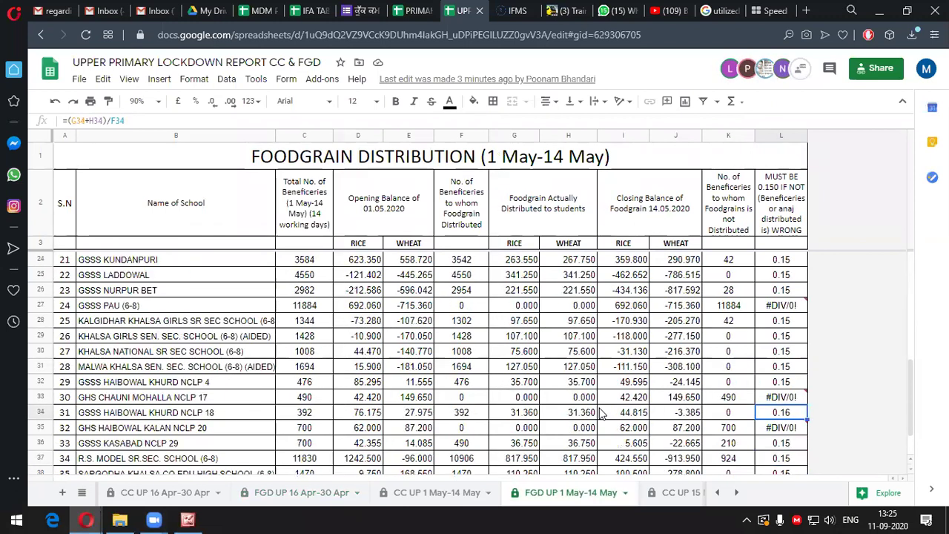
pyautogui.scroll(-2, 602, 412)
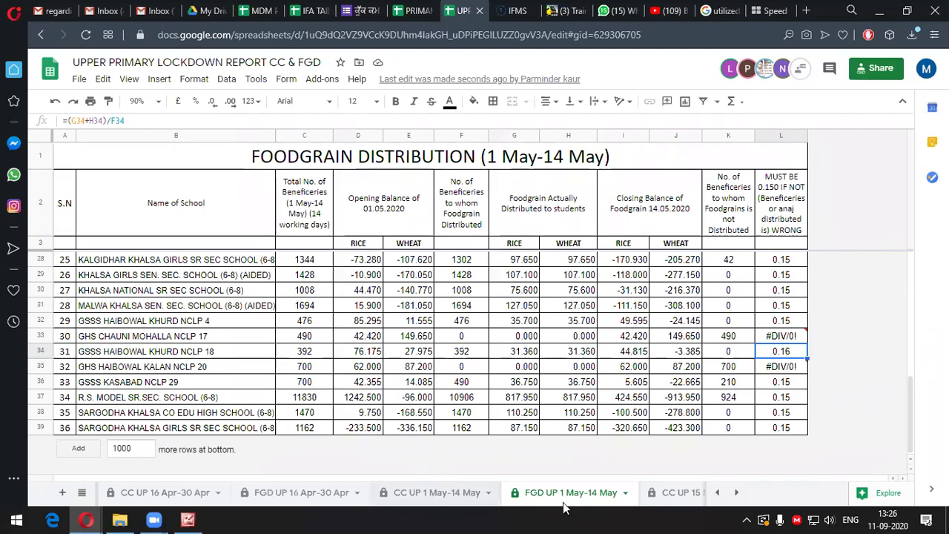
# Switch to the FGD UP 15 May-31 May foodgrain sheet
pyautogui.click(736, 493)
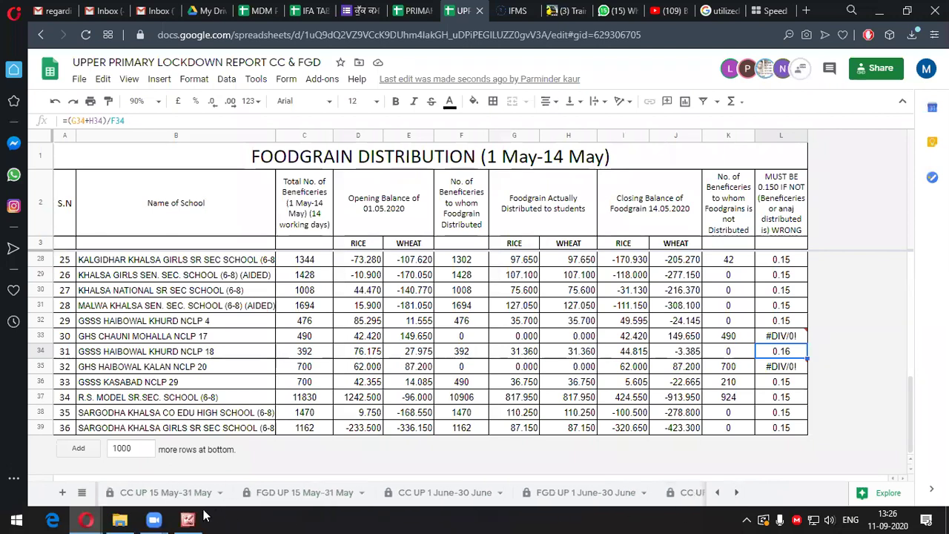
pyautogui.click(272, 493)
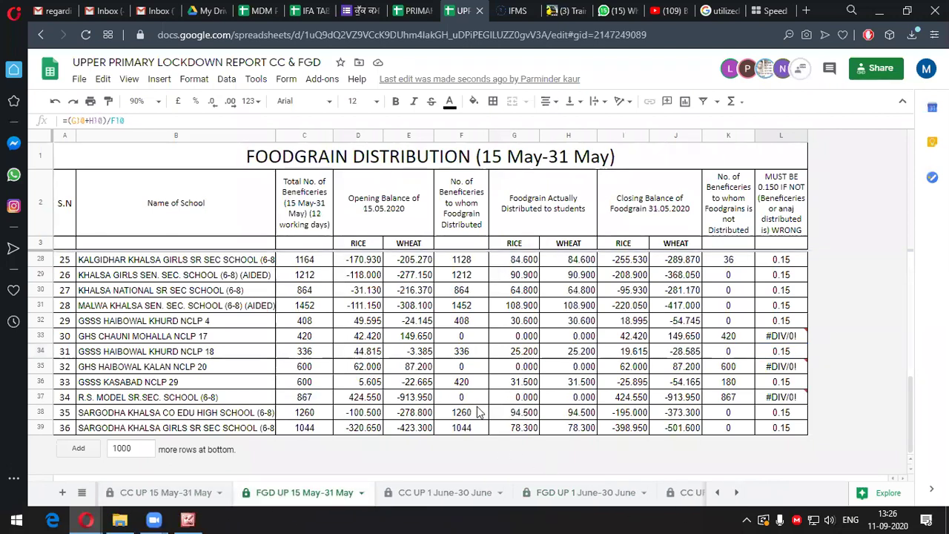
pyautogui.scroll(8, 466, 358)
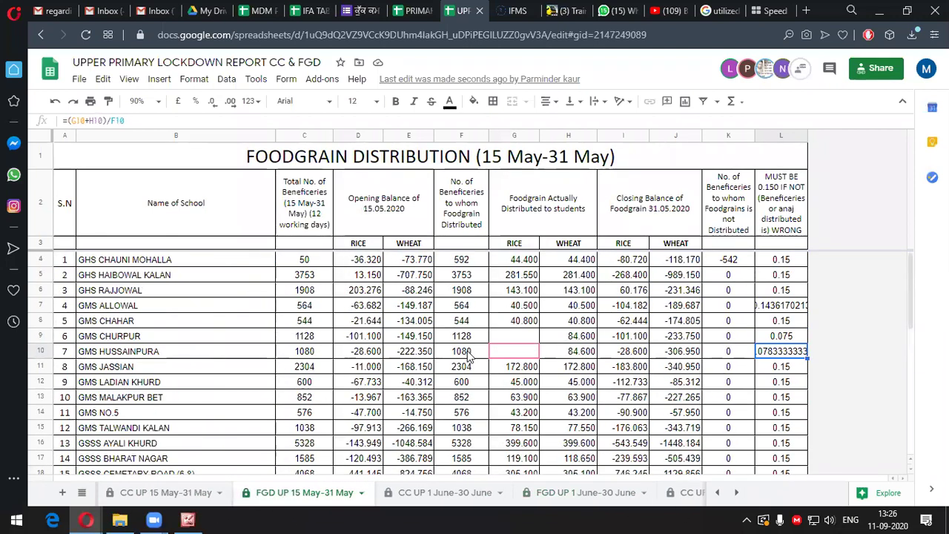
pyautogui.scroll(-1, 467, 357)
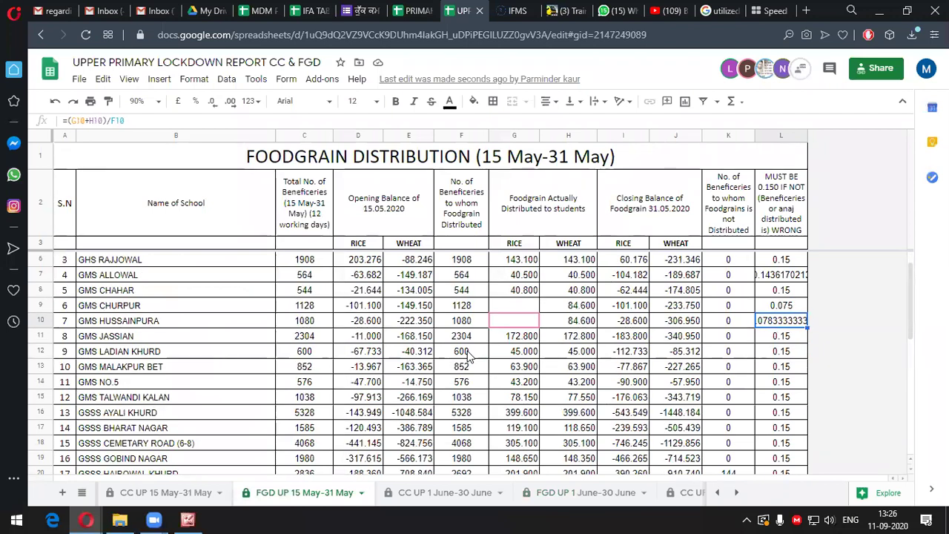
# Show the edit history of GMS ALLOWAL's check cell L7, then select L13
pyautogui.click(787, 276)
pyautogui.rightClick(787, 276)
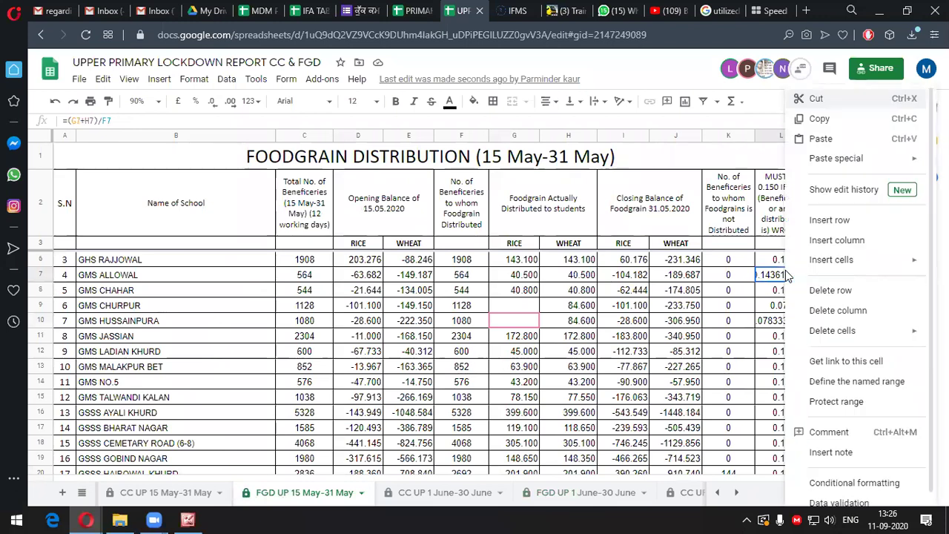
pyautogui.click(851, 189)
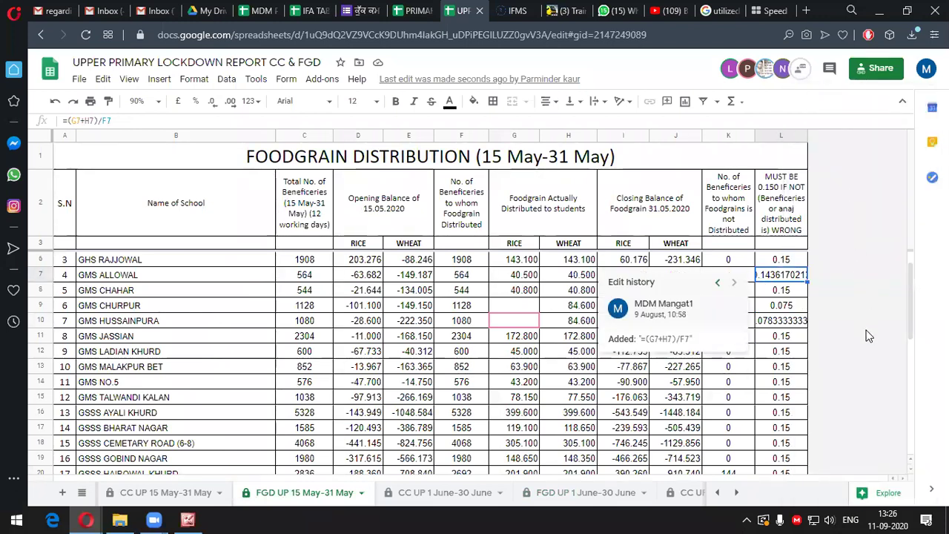
pyautogui.click(847, 363)
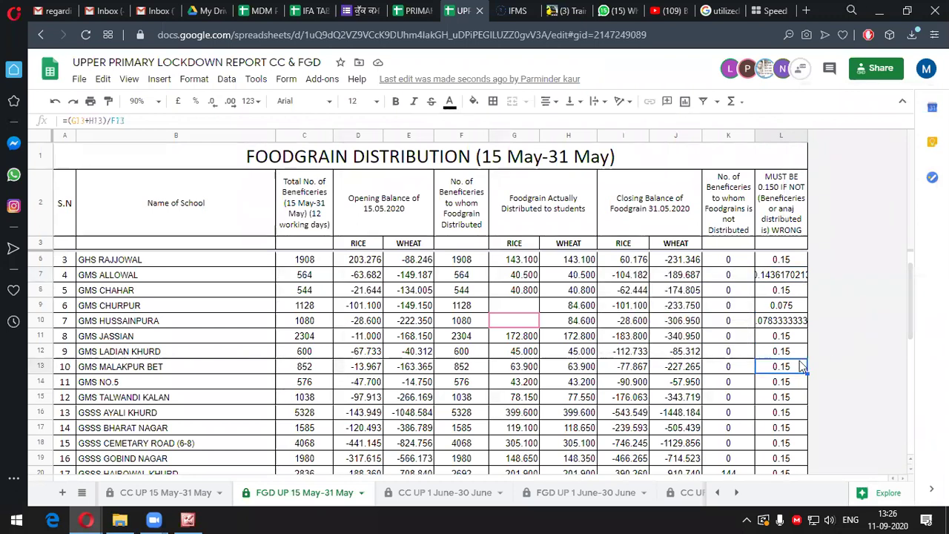
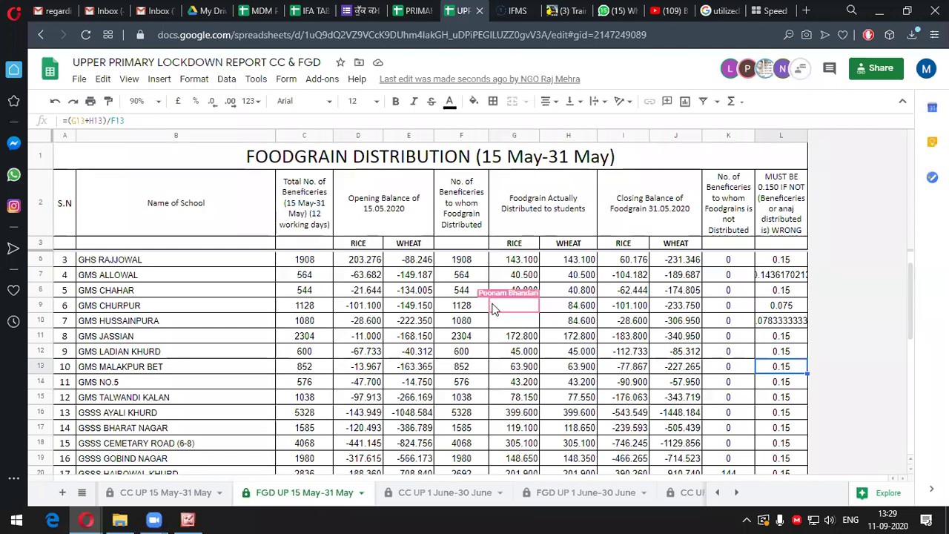
# Check G9's edit history to see the value that was deleted there
pyautogui.rightClick(497, 305)
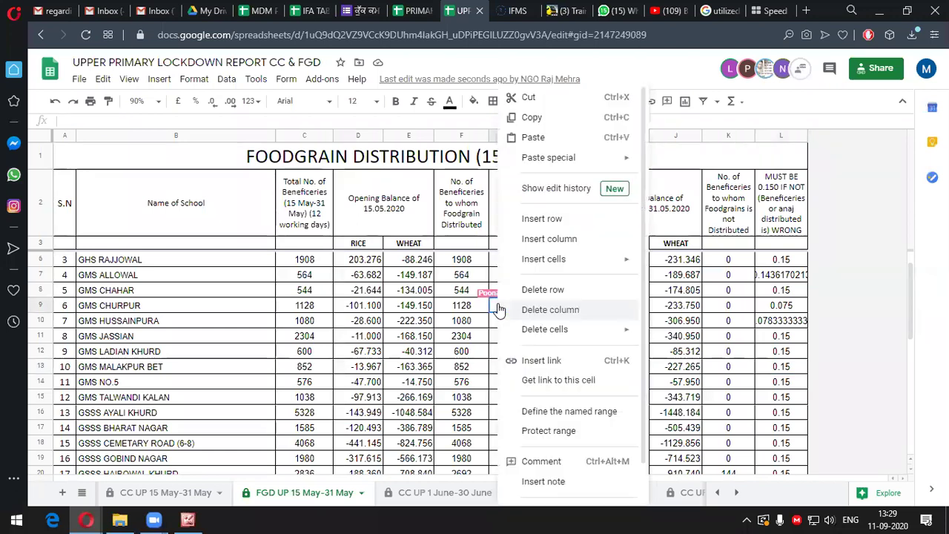
pyautogui.click(557, 190)
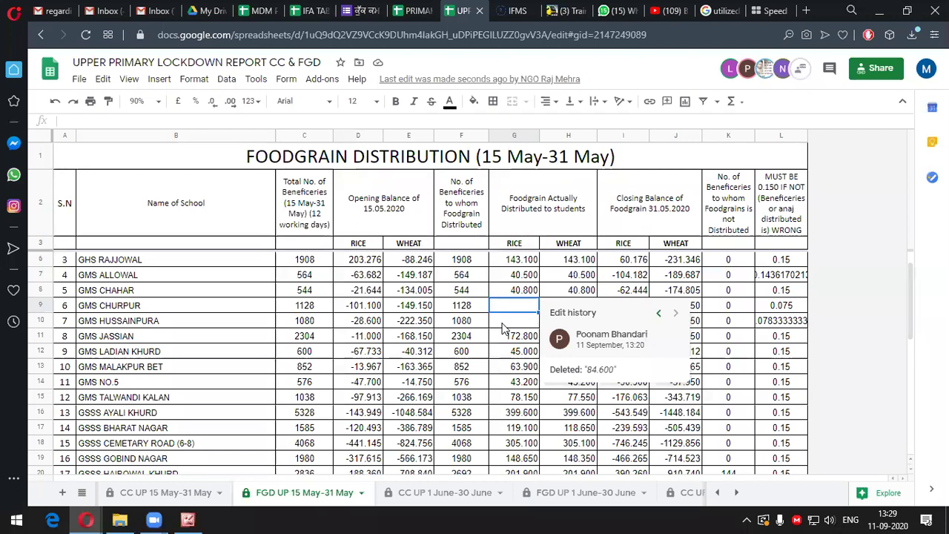
pyautogui.click(503, 324)
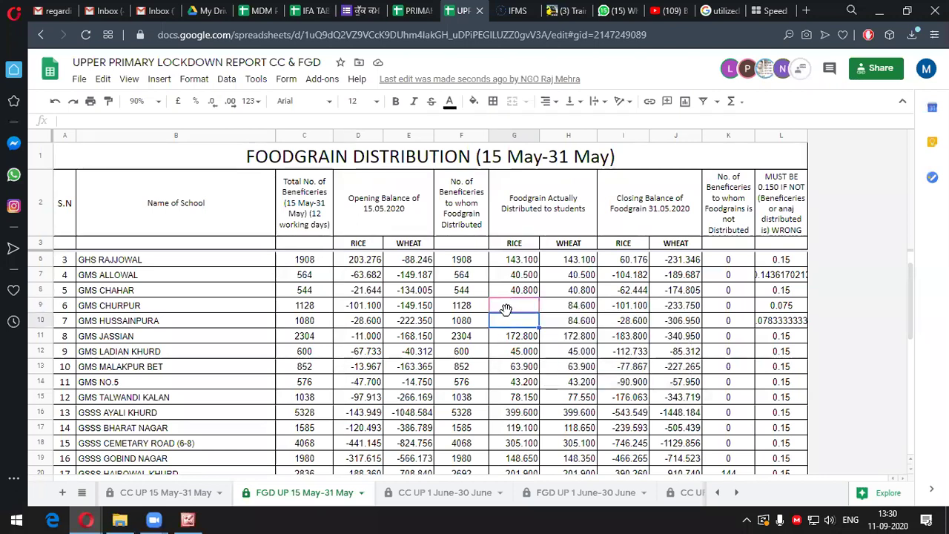
# Enter 86.4 in G9 for GMS CHURPUR after cancelling a stray entry in G10
pyautogui.write('84.')
pyautogui.press('Escape')
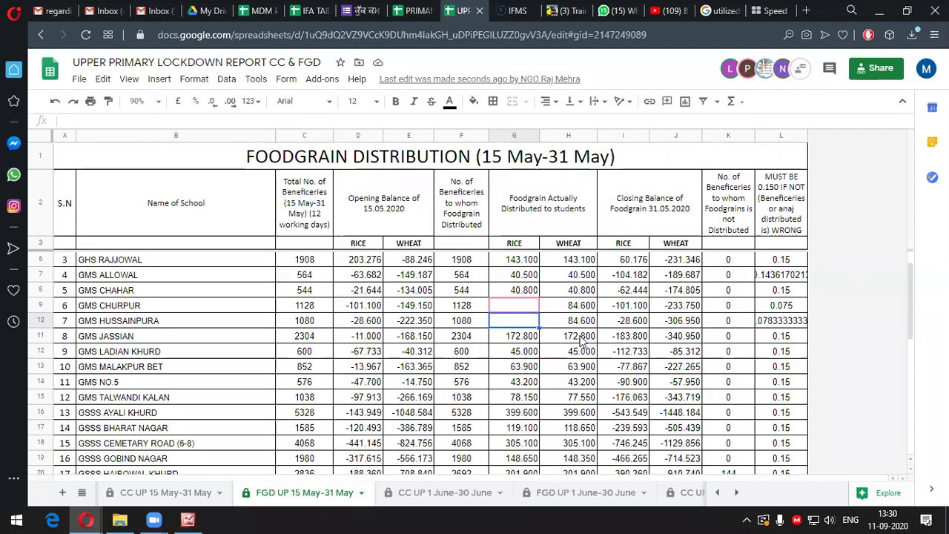
pyautogui.press('Up')
pyautogui.write('86.4')
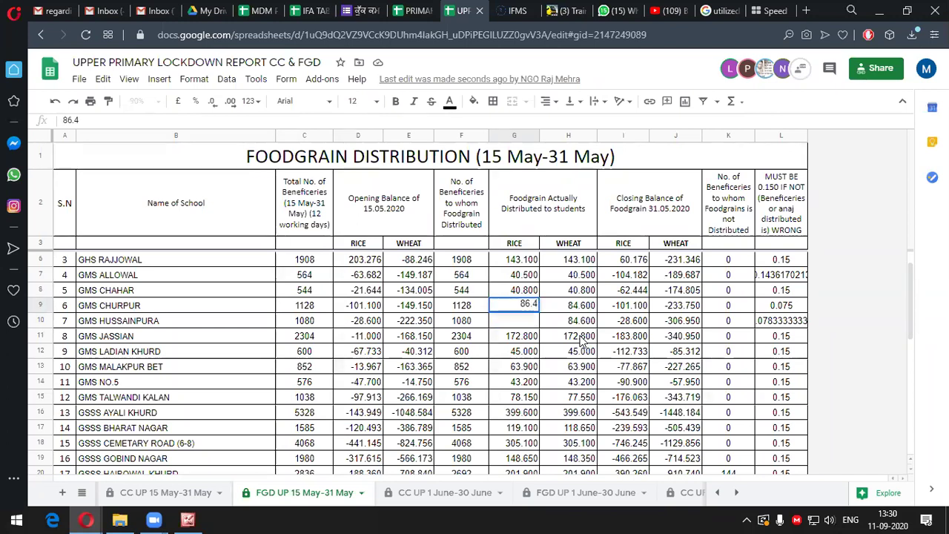
pyautogui.press('Return')
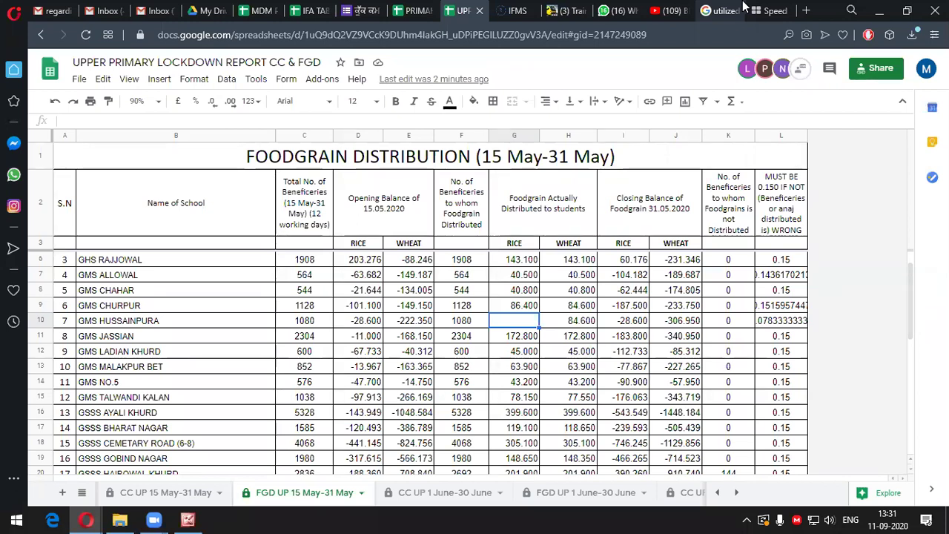
# Scroll the 15 May–31 May foodgrain sheet down to SARGODHA KHALSA GIRLS
pyautogui.scroll(-5, 730, 381)
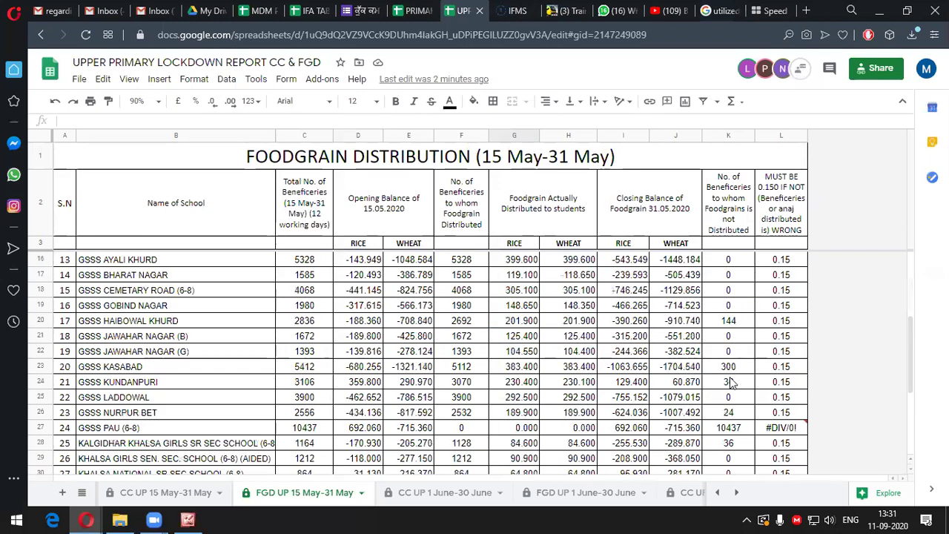
pyautogui.scroll(-3, 730, 382)
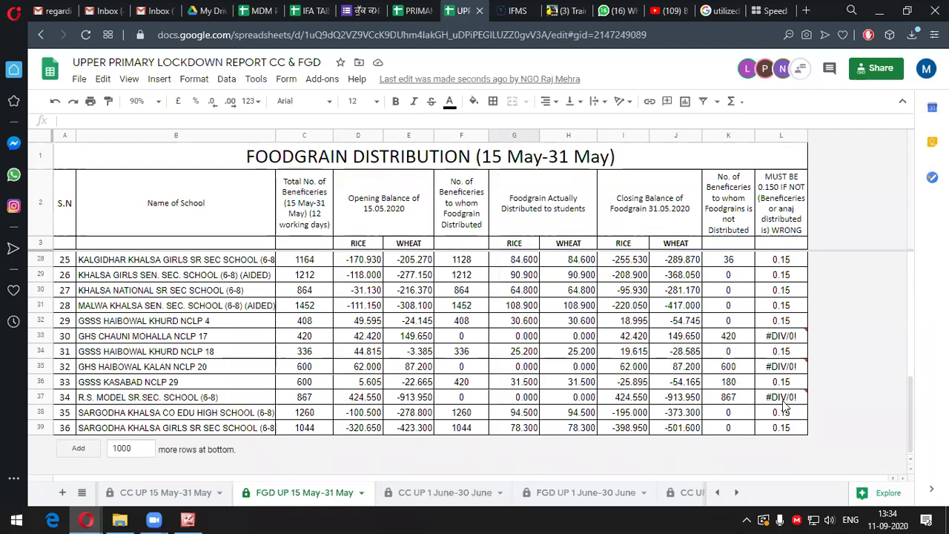
# Open the FGD UP 1 June-30 June sheet and scroll to rows 24 onward
pyautogui.click(575, 493)
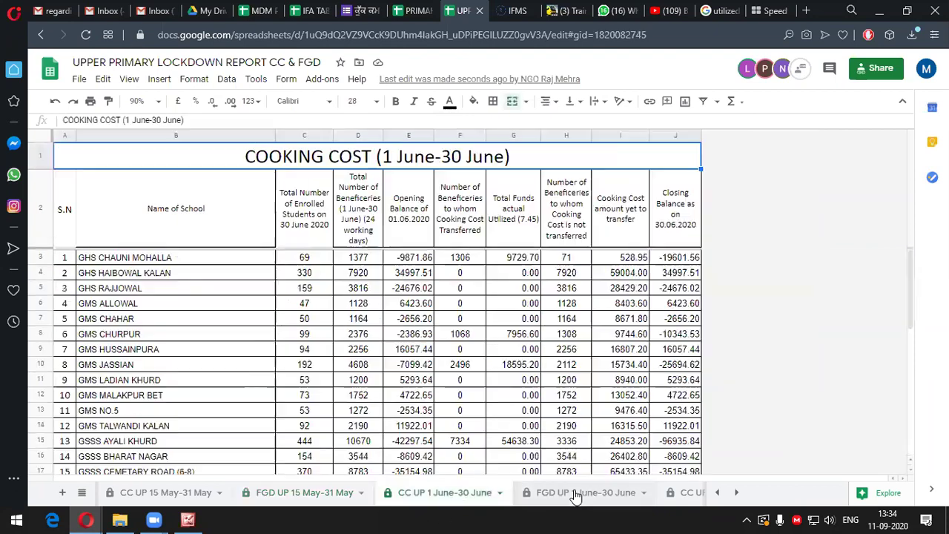
pyautogui.click(574, 490)
pyautogui.scroll(-8, 634, 402)
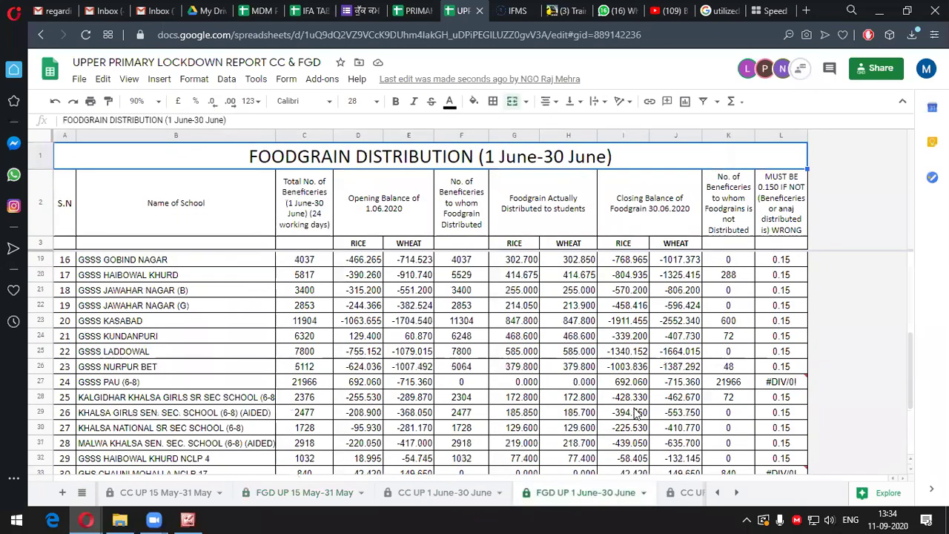
pyautogui.scroll(2, 633, 408)
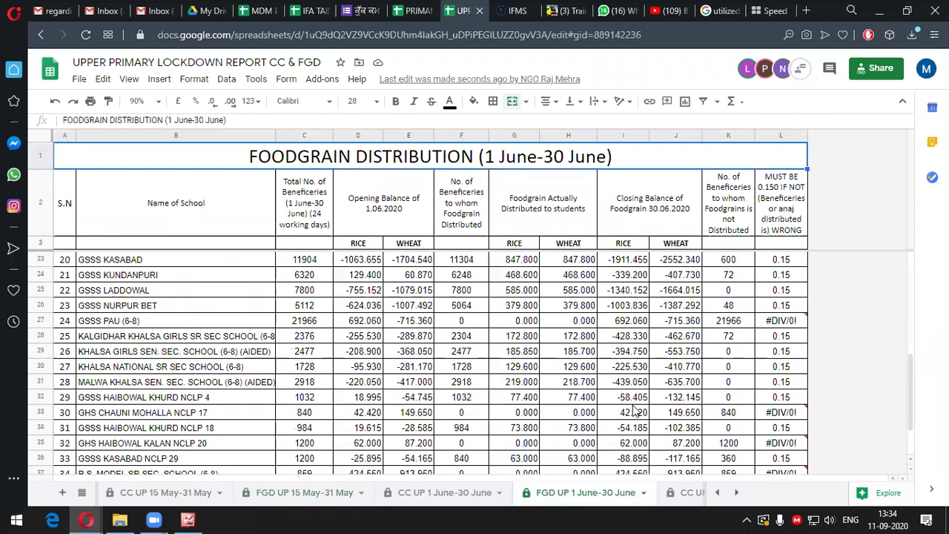
pyautogui.scroll(-1, 634, 410)
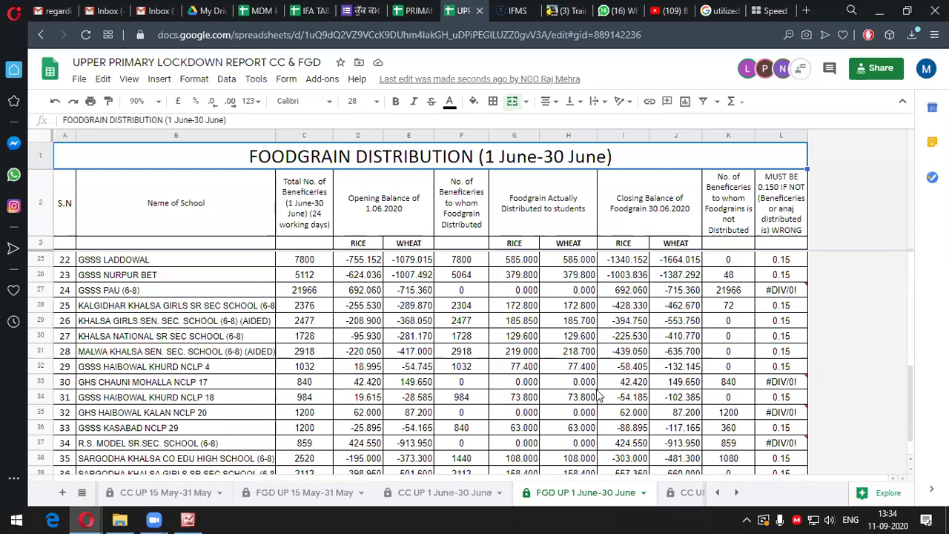
pyautogui.scroll(-1, 595, 397)
pyautogui.scroll(7, 595, 397)
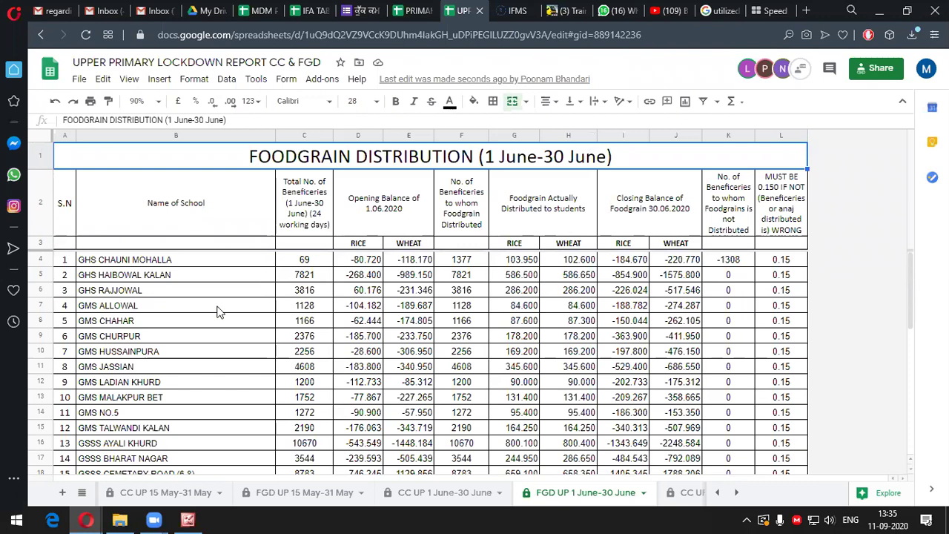
pyautogui.scroll(-7, 506, 300)
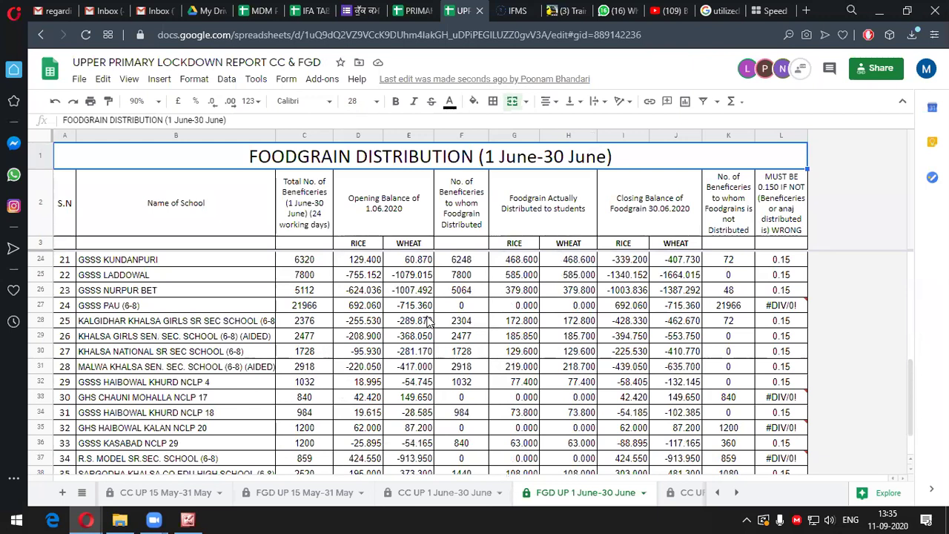
# Open CC UP 1 July-31 July and scroll down to GSSS KASABAD NCLP 29's row
pyautogui.scroll(-2, 434, 320)
pyautogui.click(679, 492)
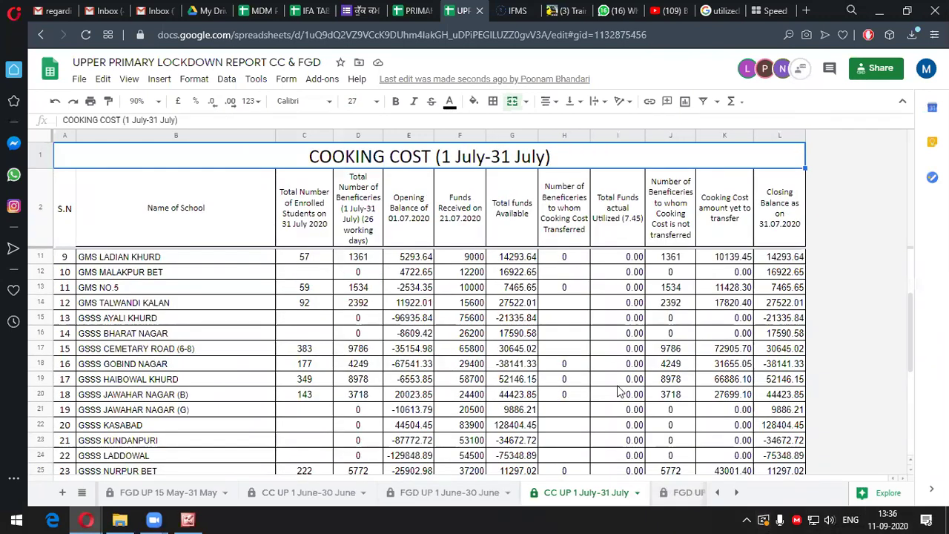
pyautogui.scroll(3, 541, 426)
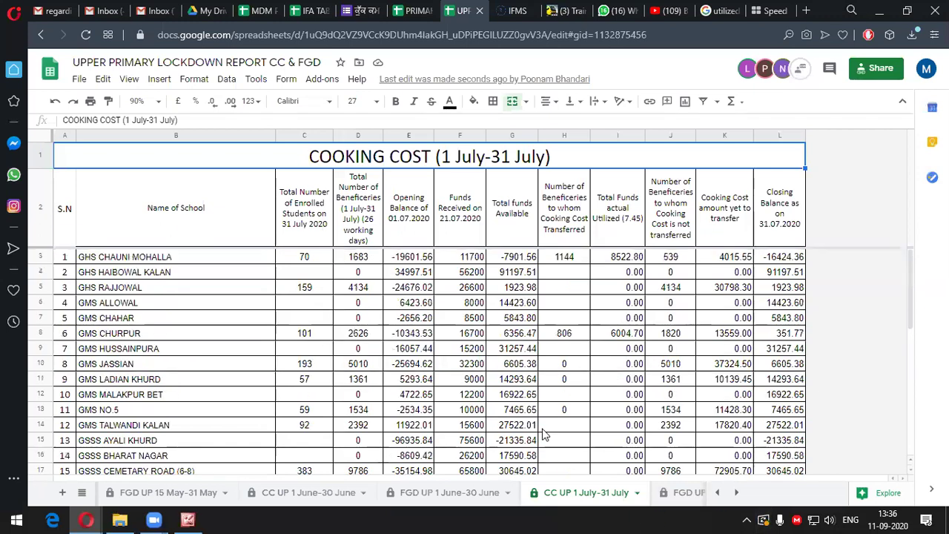
pyautogui.scroll(-8, 519, 422)
pyautogui.scroll(7, 511, 423)
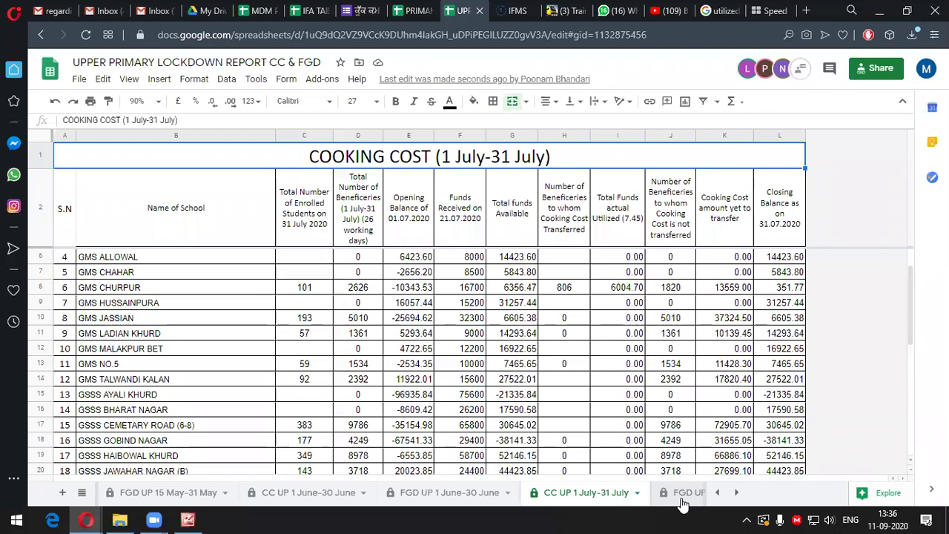
pyautogui.scroll(-5, 604, 365)
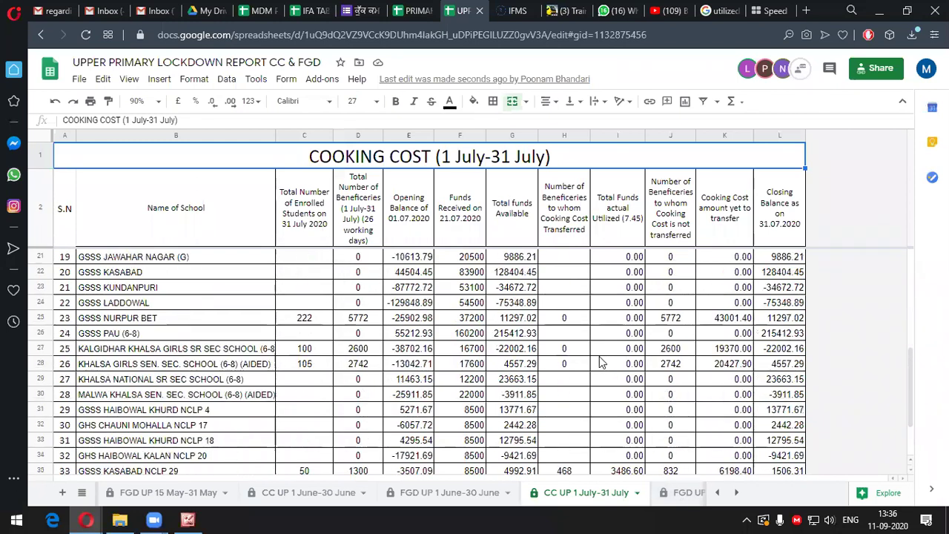
pyautogui.scroll(-2, 601, 362)
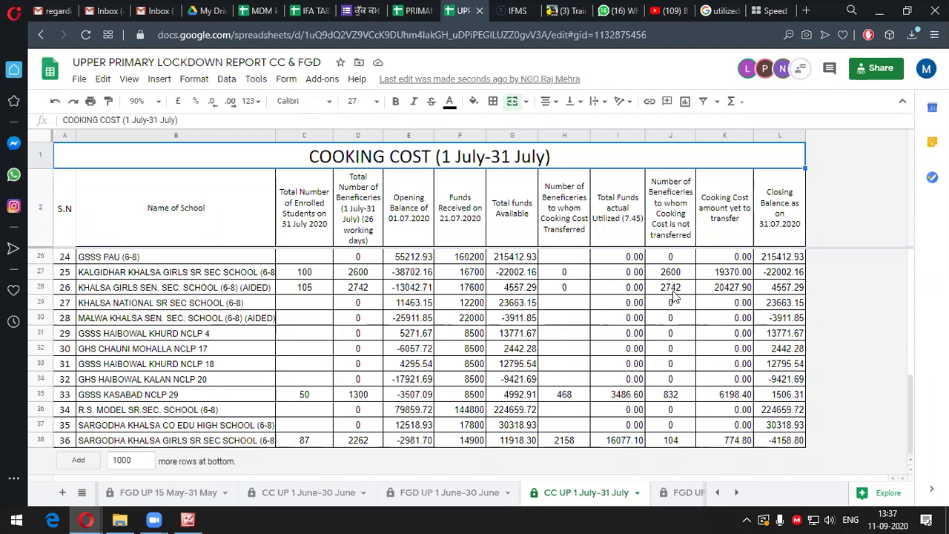
# Switch to the primary lockdown report and scroll FGD PRI 1 June-30 June back to the top
pyautogui.hotkey('ctrl', 'shift', 'Tab')
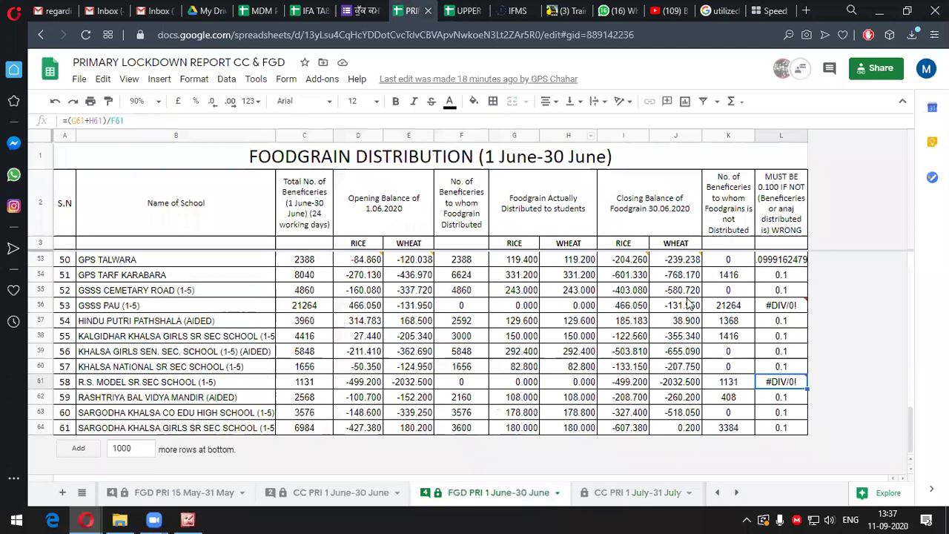
pyautogui.scroll(5, 667, 326)
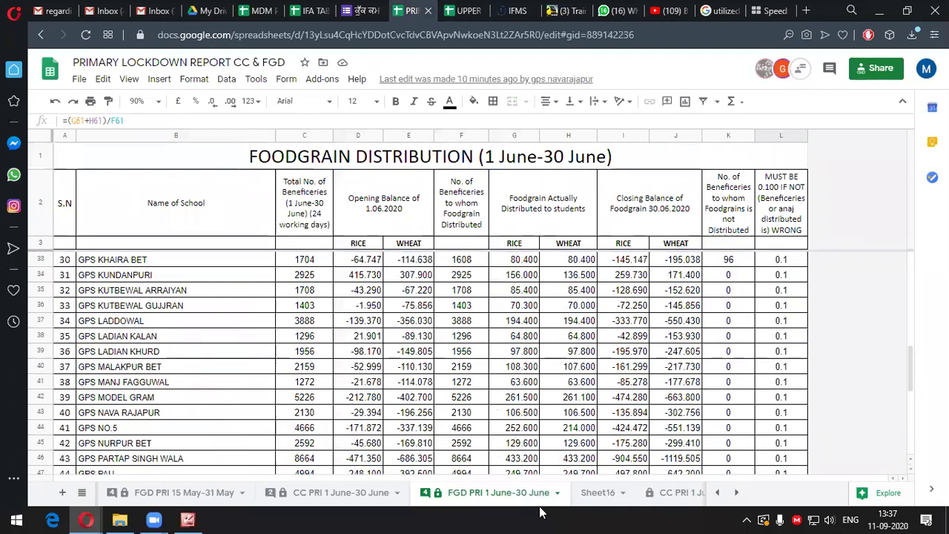
pyautogui.scroll(2, 501, 420)
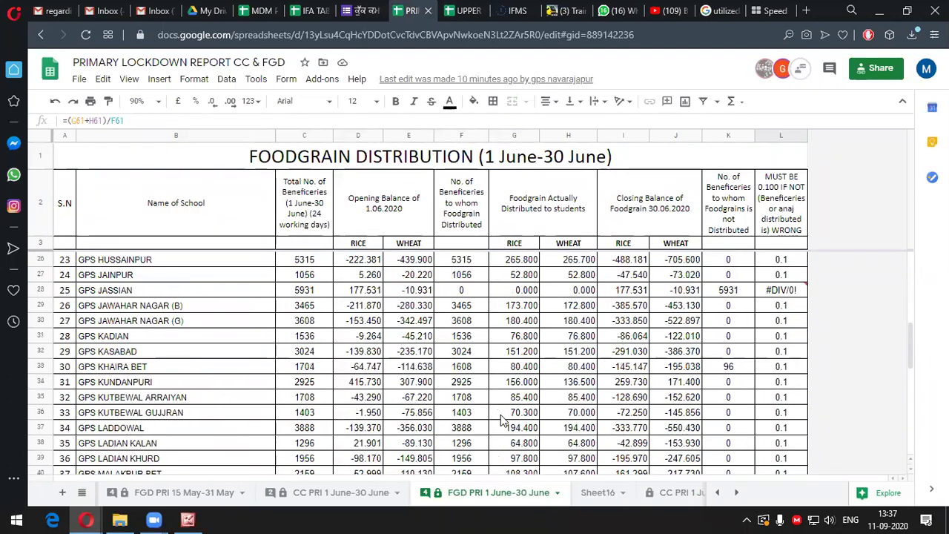
pyautogui.scroll(2, 501, 420)
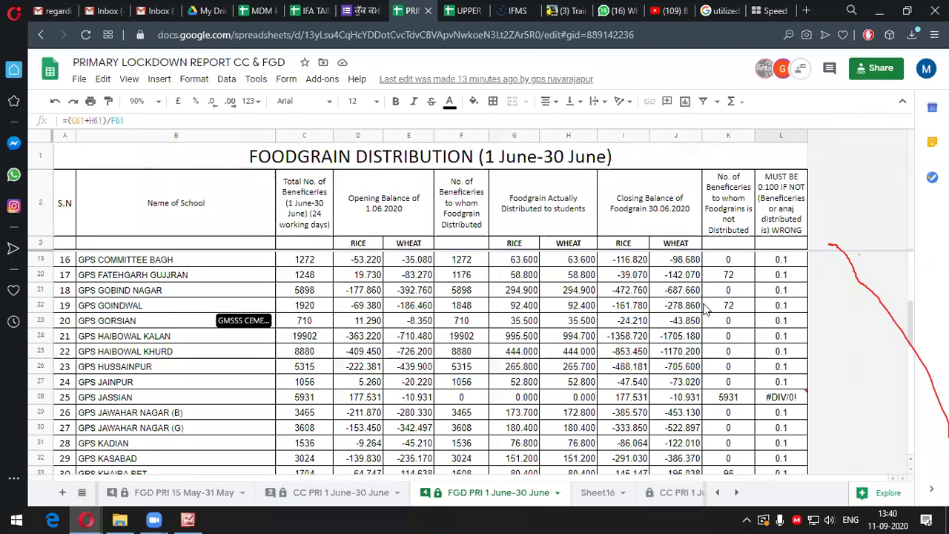
pyautogui.scroll(5, 576, 348)
pyautogui.hotkey('ctrl', 'Tab')
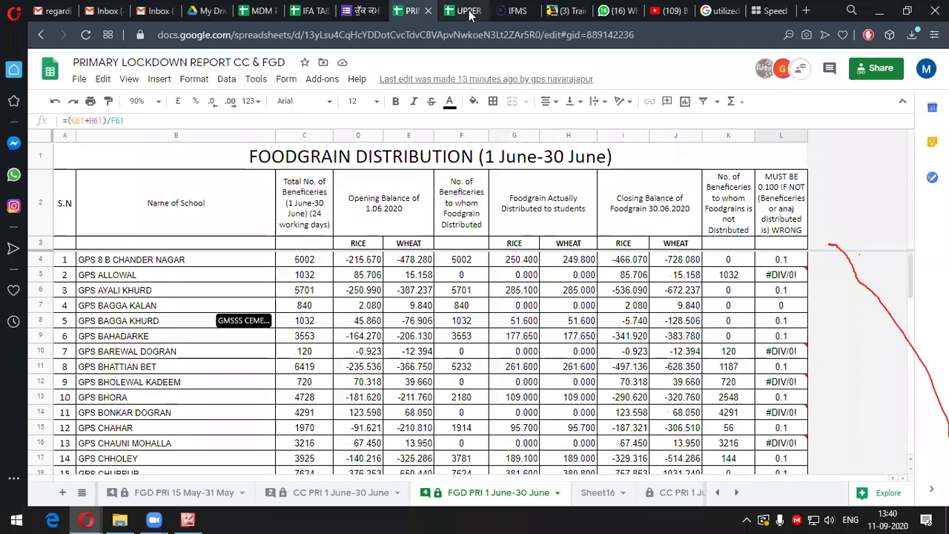
pyautogui.scroll(8, 665, 417)
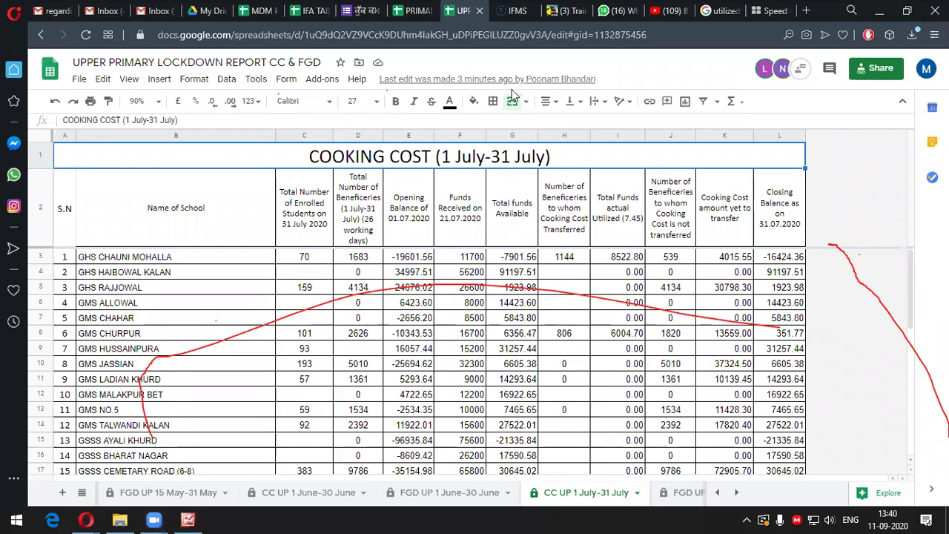
pyautogui.press('Escape')
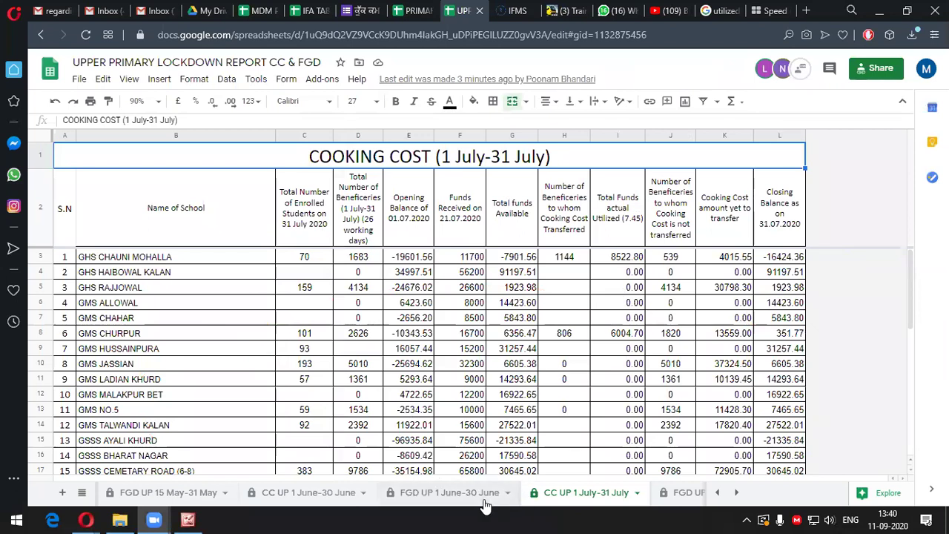
pyautogui.click(326, 504)
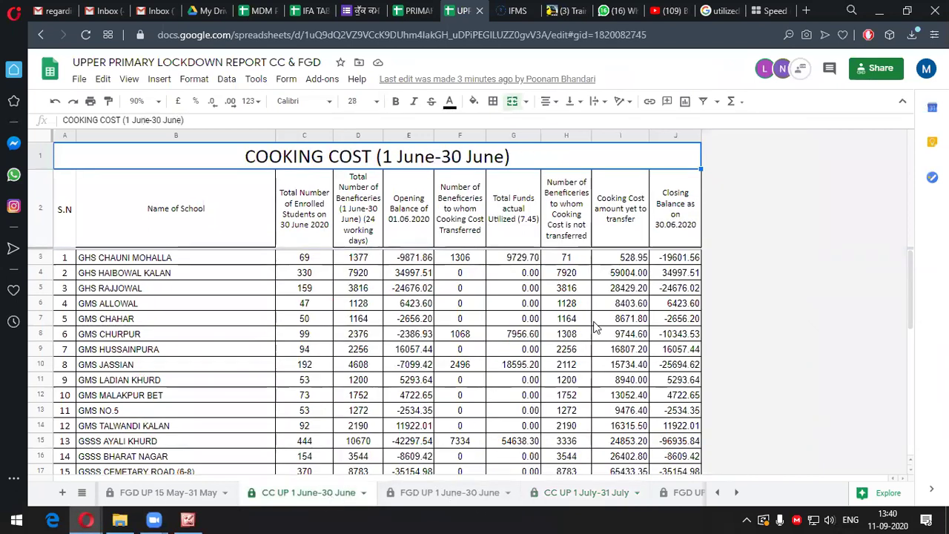
pyautogui.click(430, 493)
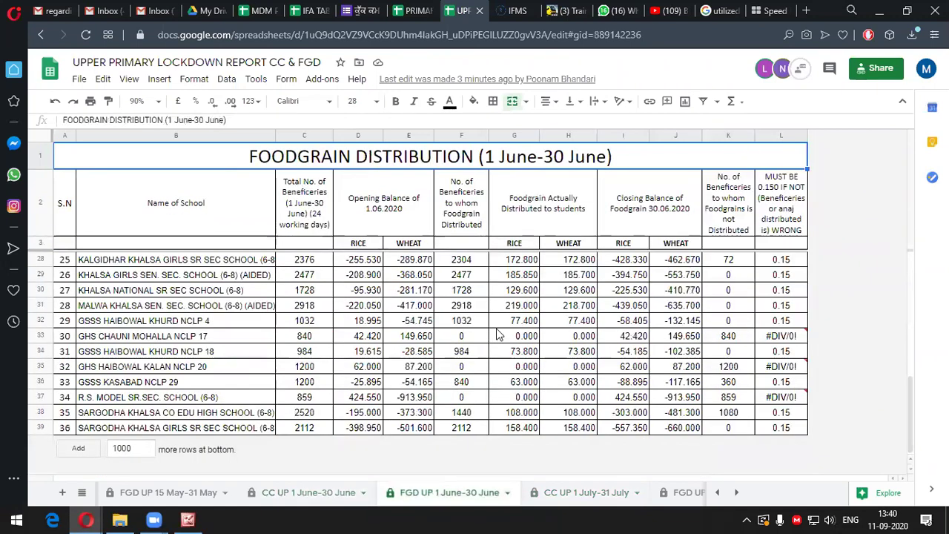
pyautogui.scroll(5, 498, 335)
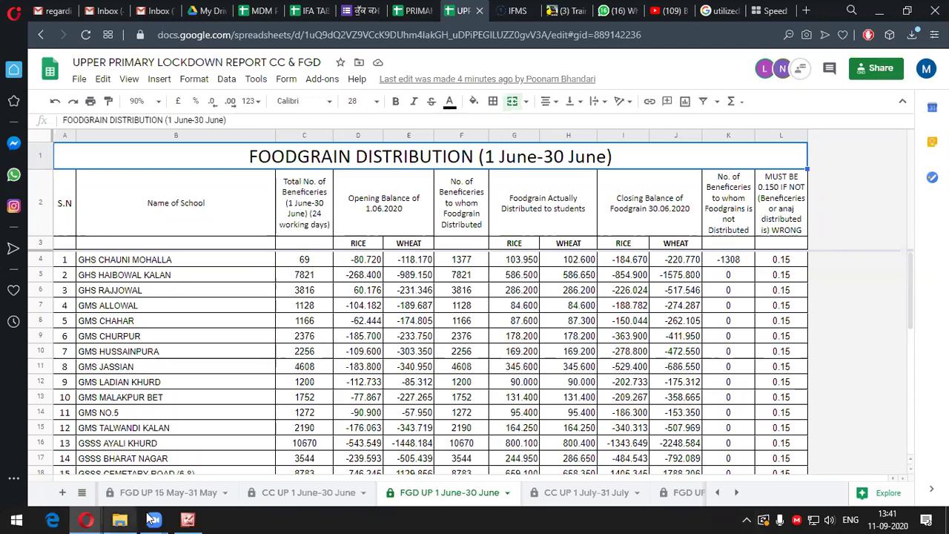
pyautogui.moveTo(152, 518)
pyautogui.moveTo(181, 463)
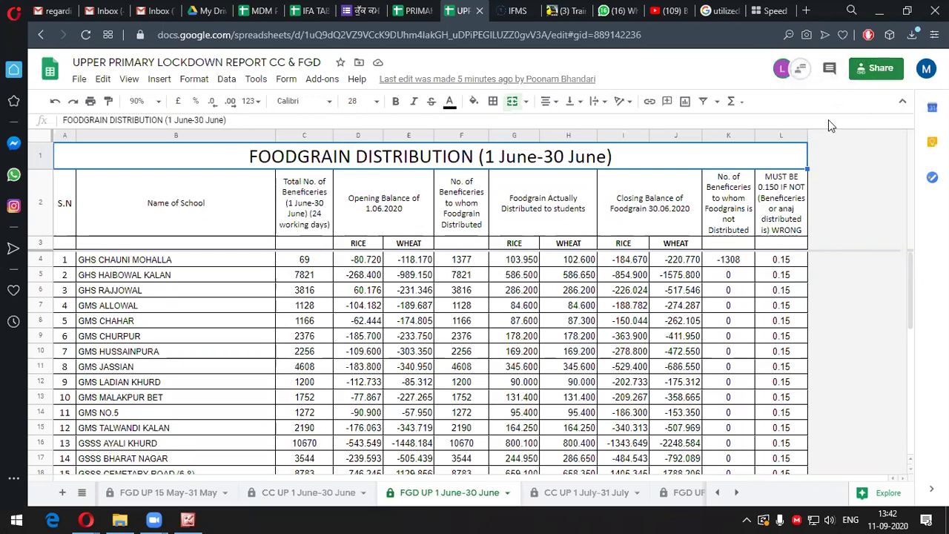
pyautogui.moveTo(189, 519)
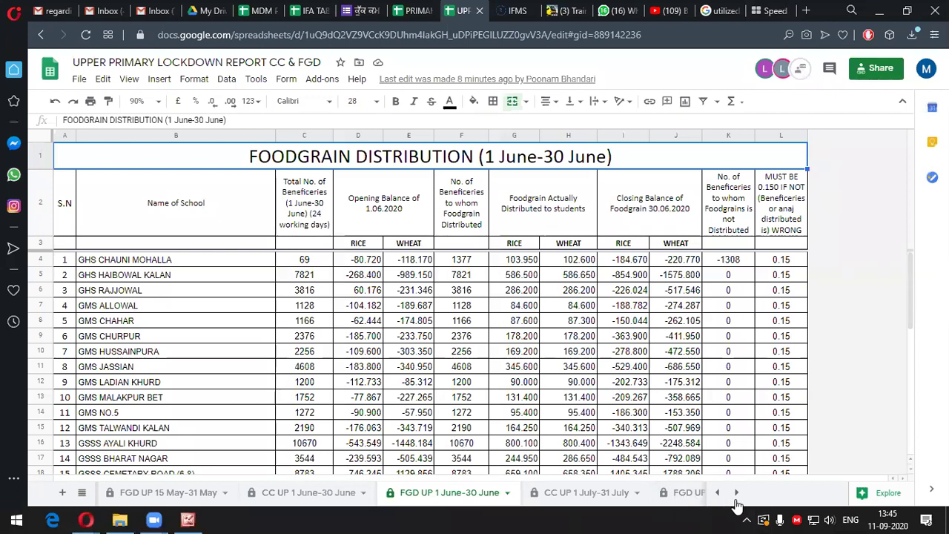
# On CC UP 1 Aug-31 Aug, enter 10 enrolled in C3 and 220 transferred in H3
pyautogui.click(736, 492)
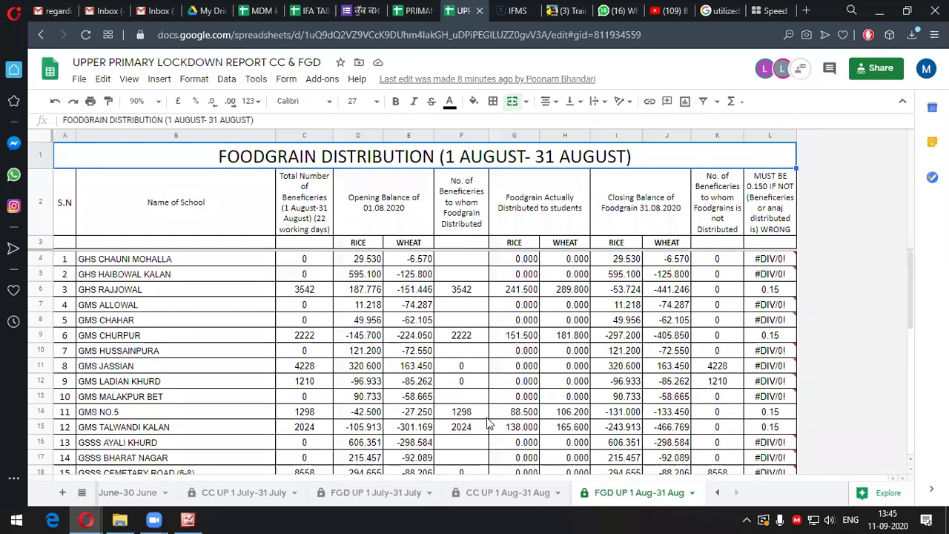
pyautogui.click(548, 492)
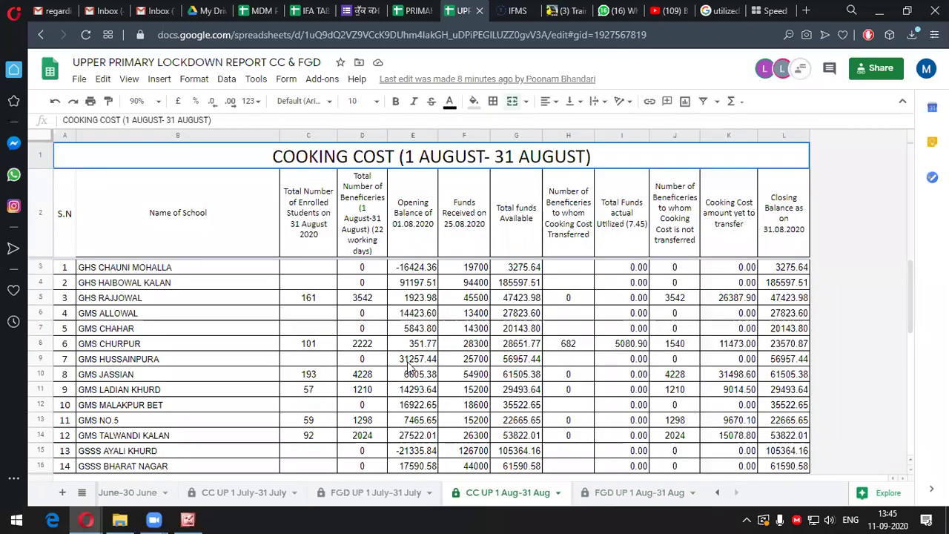
pyautogui.click(319, 272)
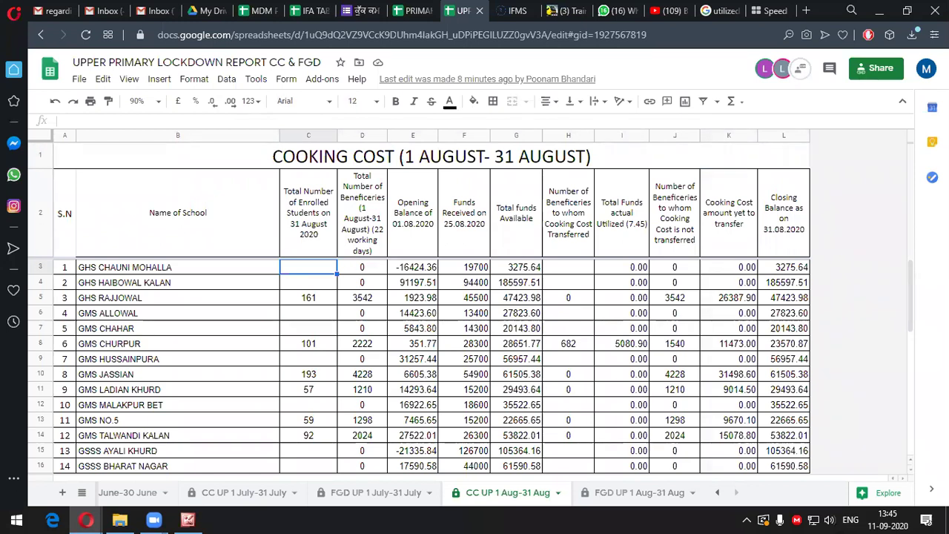
pyautogui.write('10')
pyautogui.press('Tab')
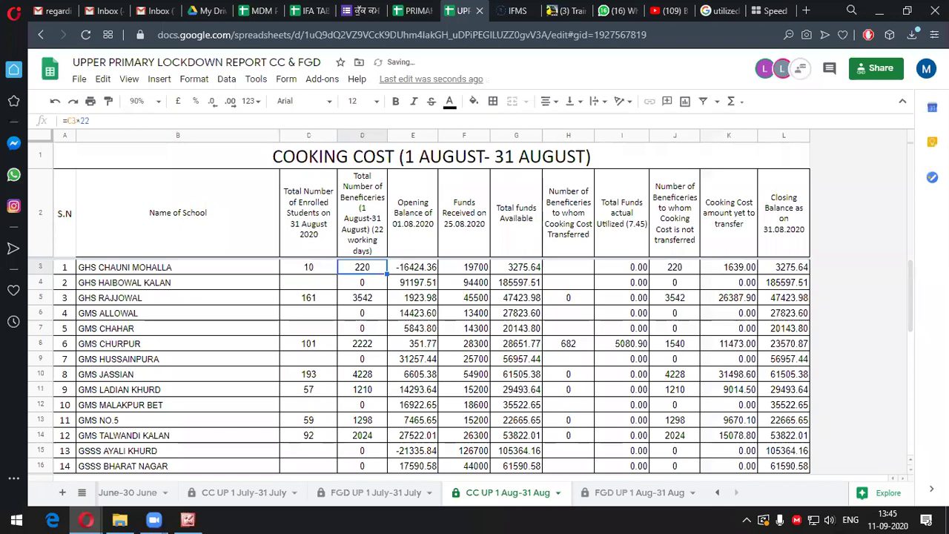
pyautogui.press('Right')
pyautogui.press('Right')
pyautogui.press('Right')
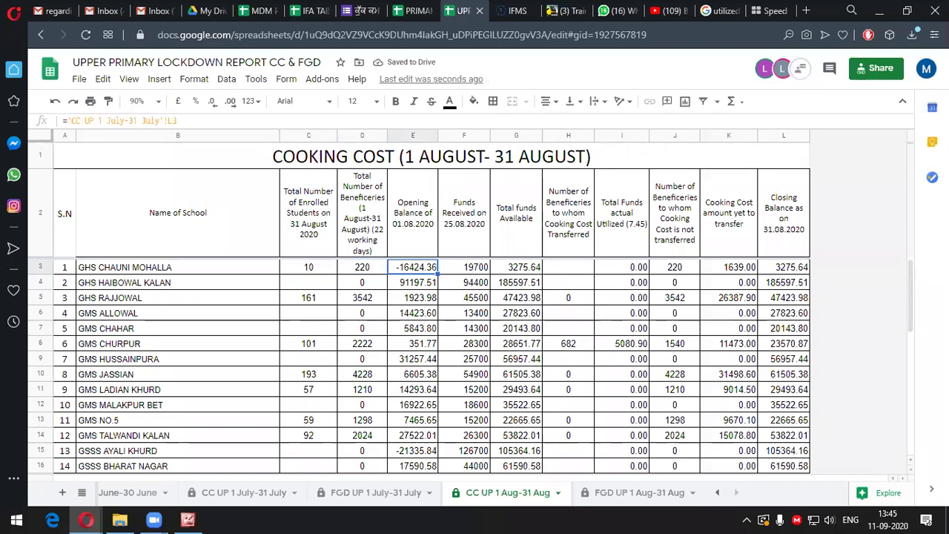
pyautogui.press('Right')
pyautogui.write('220')
pyautogui.press('Right')
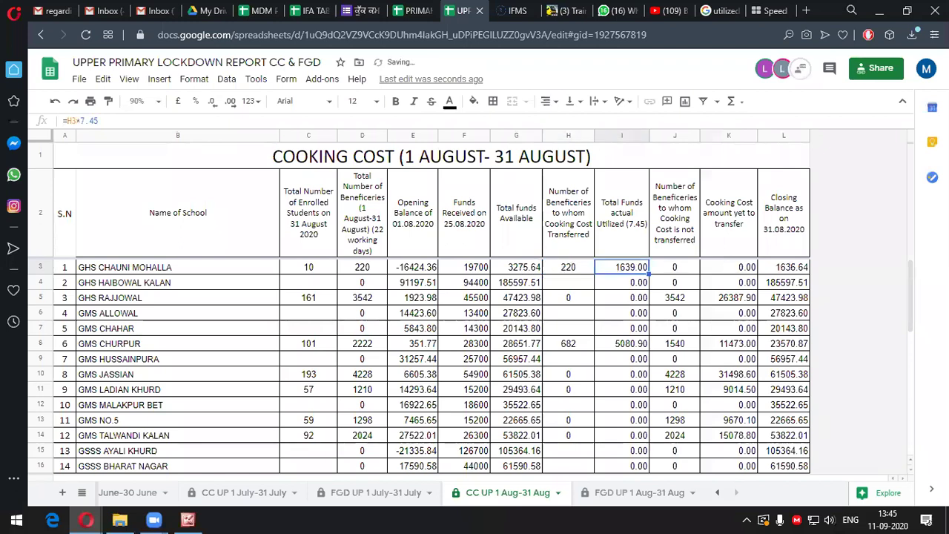
pyautogui.click(632, 496)
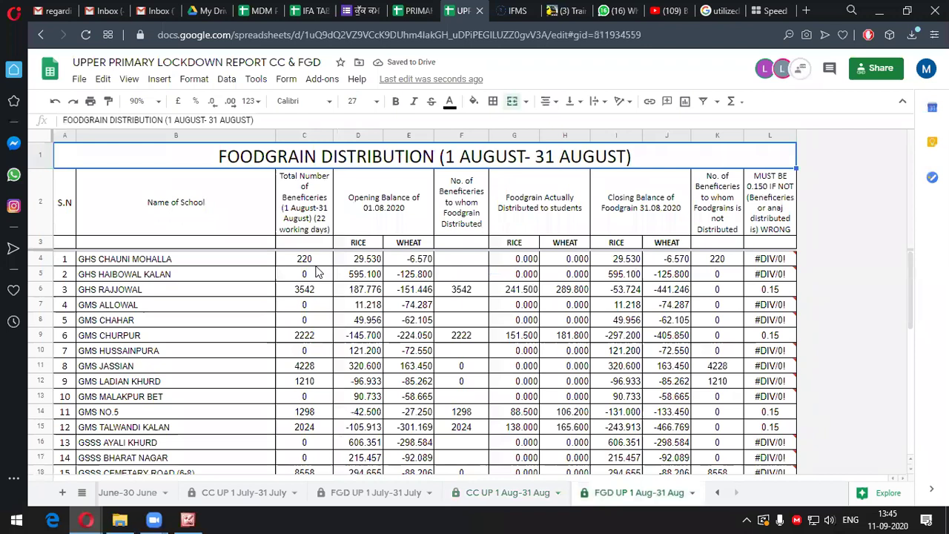
# Enter 220 foodgrain beneficiaries in F4 for GHS CHAUNI MOHALLA
pyautogui.click(468, 263)
pyautogui.write('220')
pyautogui.press('Return')
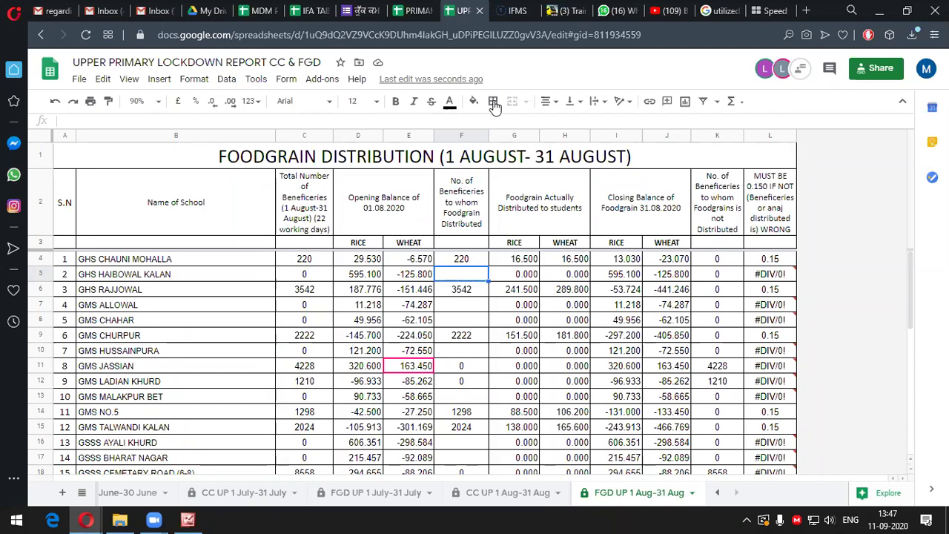
# Delete the 220 test value from F4 again
pyautogui.press('Up')
pyautogui.press('Delete')
pyautogui.press('Left')
pyautogui.press('Left')
pyautogui.press('Left')
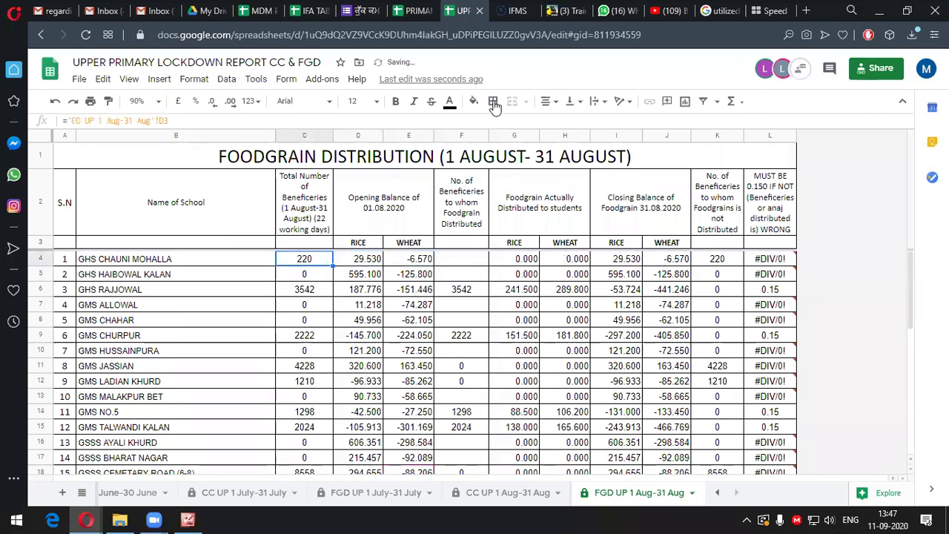
# Clear the test value 10 from C3 on the CC UP 1 Aug-31 Aug sheet
pyautogui.click(514, 497)
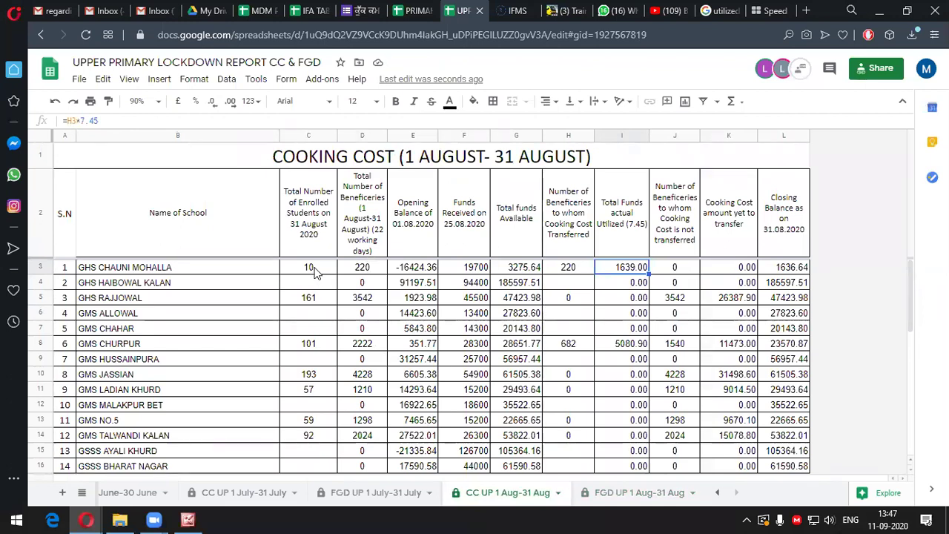
pyautogui.click(314, 271)
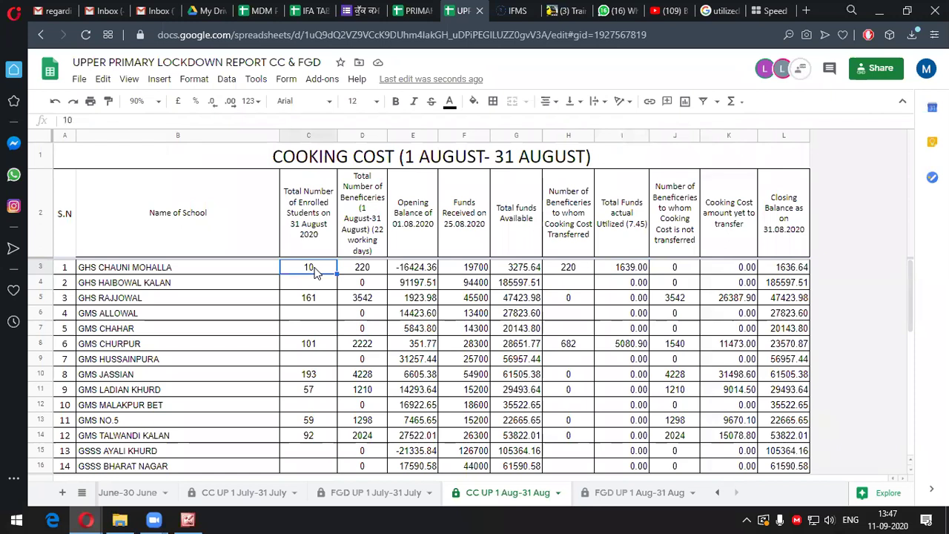
pyautogui.press('Delete')
pyautogui.click(315, 284)
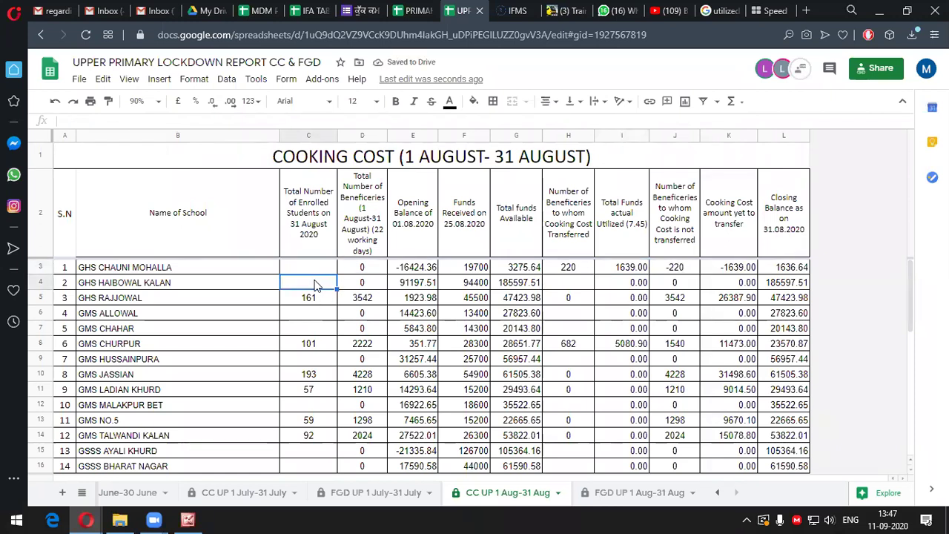
# Clear 220 from H3, then switch to the FGD UP 1 Aug-31 Aug sheet
pyautogui.click(573, 273)
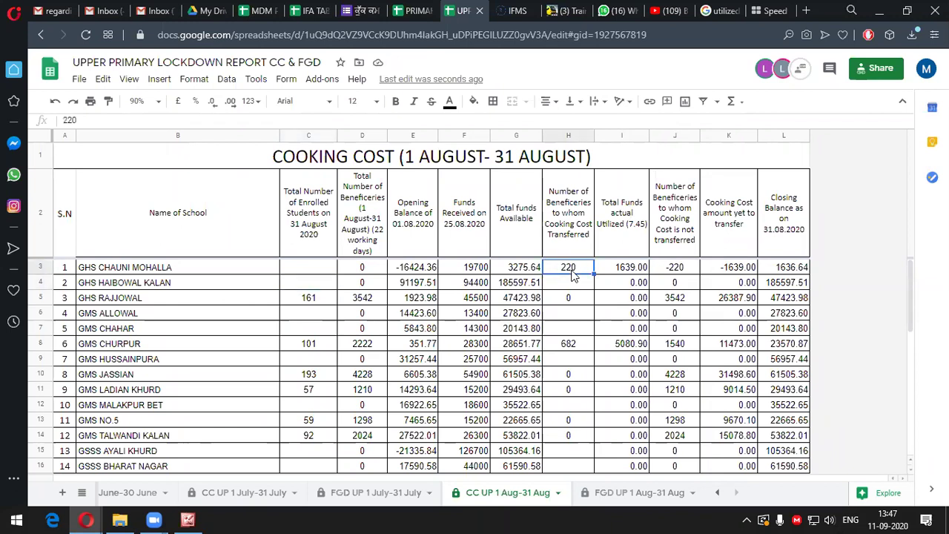
pyautogui.press('Delete')
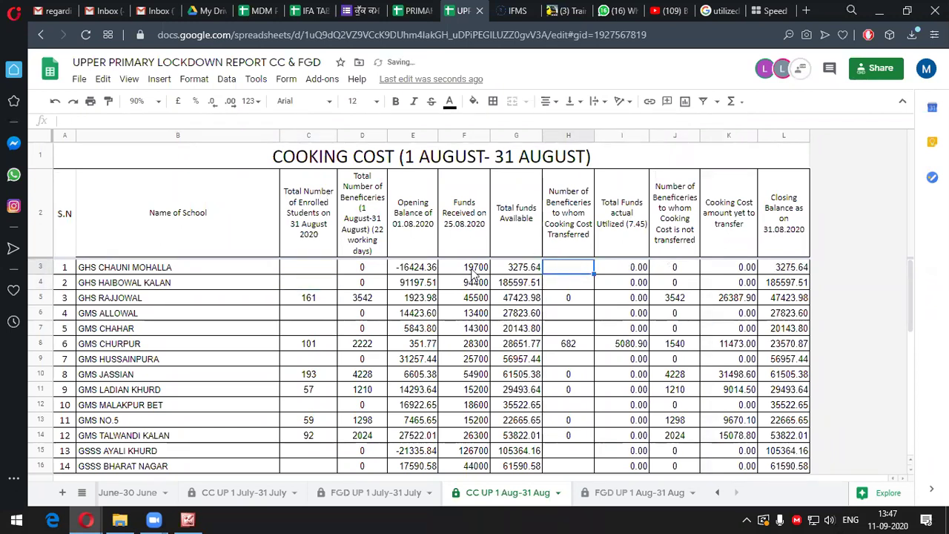
pyautogui.click(317, 271)
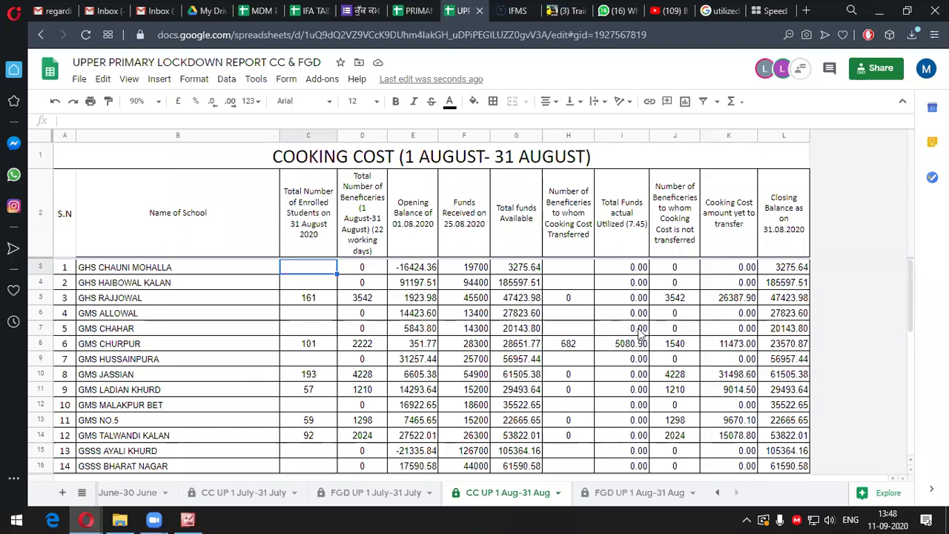
pyautogui.click(623, 494)
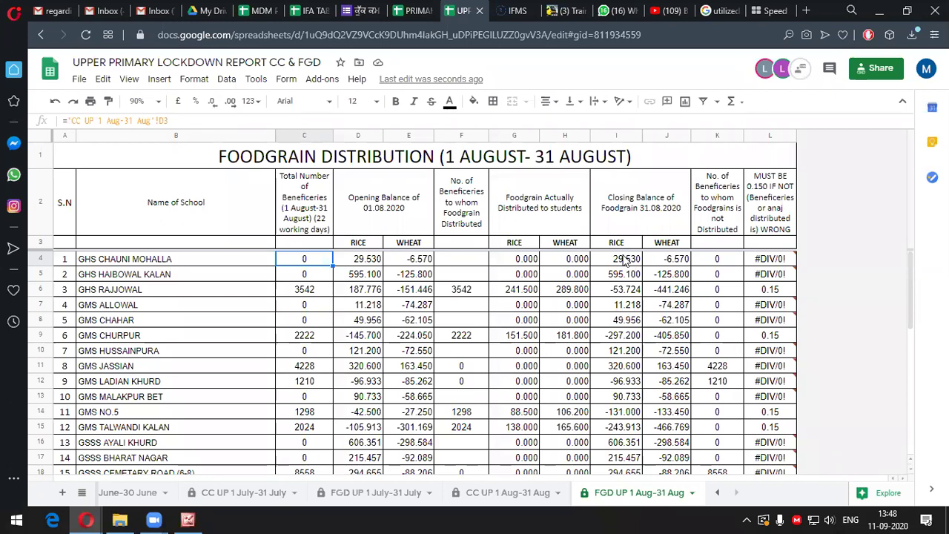
pyautogui.click(531, 261)
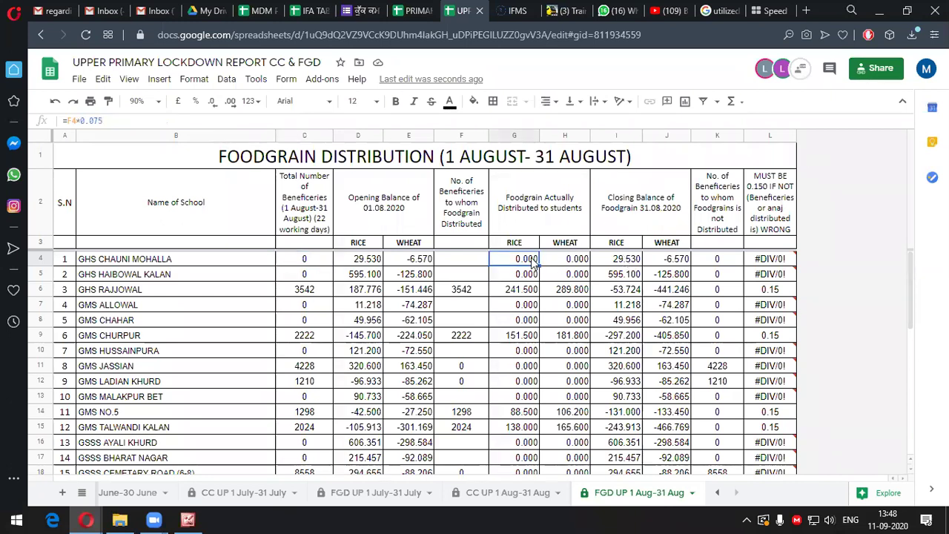
pyautogui.write('100')
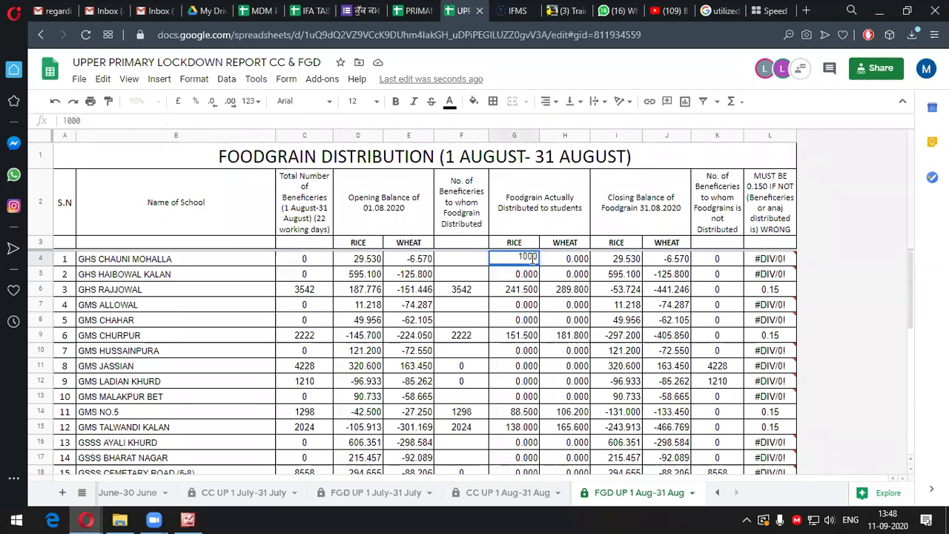
pyautogui.press('Tab')
pyautogui.write('100')
pyautogui.press('Return')
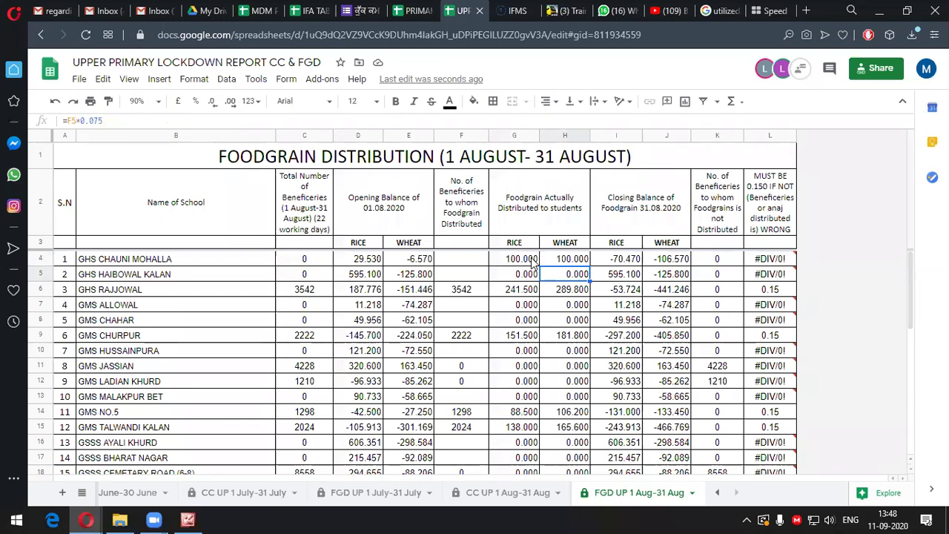
pyautogui.click(518, 258)
pyautogui.hotkey('ctrl', 'v')
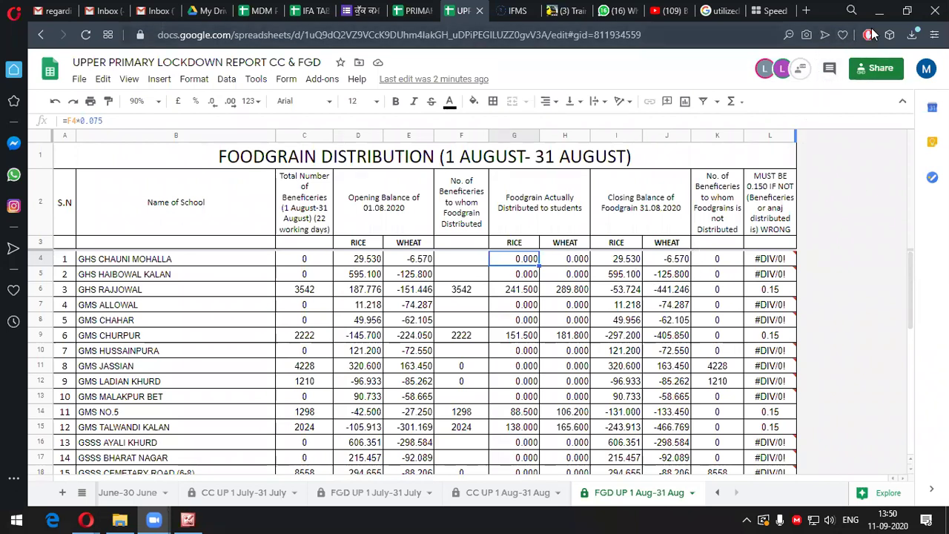
# Minimise the browser to the desktop and reveal the hidden system-tray icons
pyautogui.press('super+d')
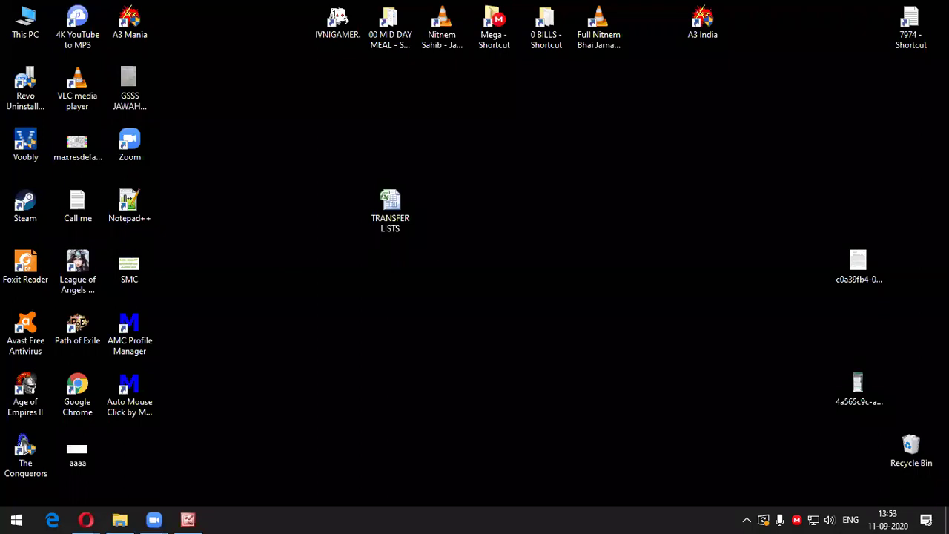
pyautogui.click(748, 519)
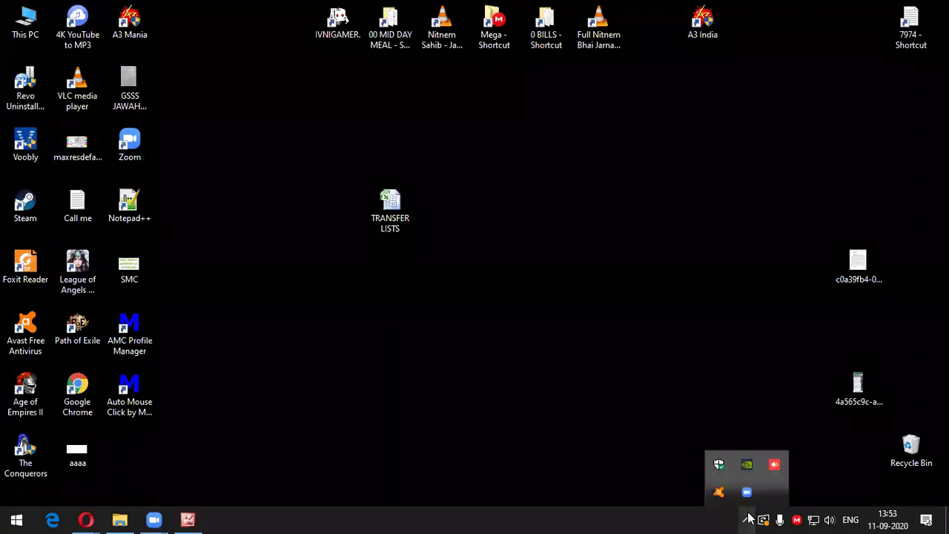
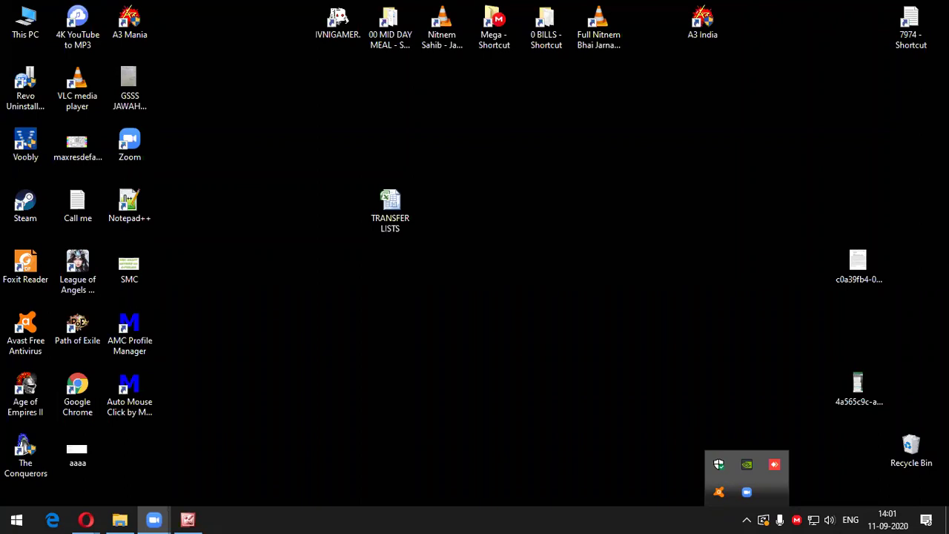
# Restore the Opera window showing the UPPER PRIMARY LOCKDOWN REPORT CC & FGD spreadsheet
pyautogui.moveTo(157, 519)
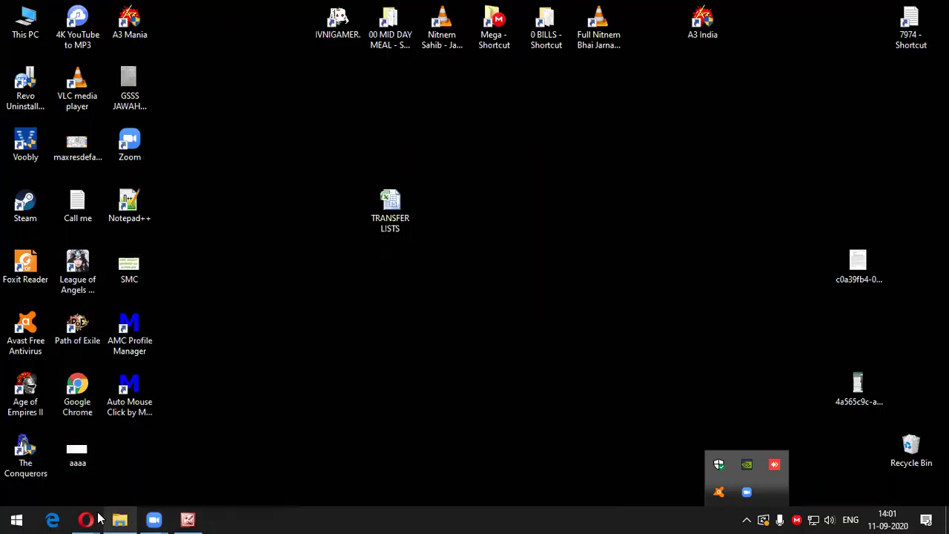
pyautogui.moveTo(87, 519)
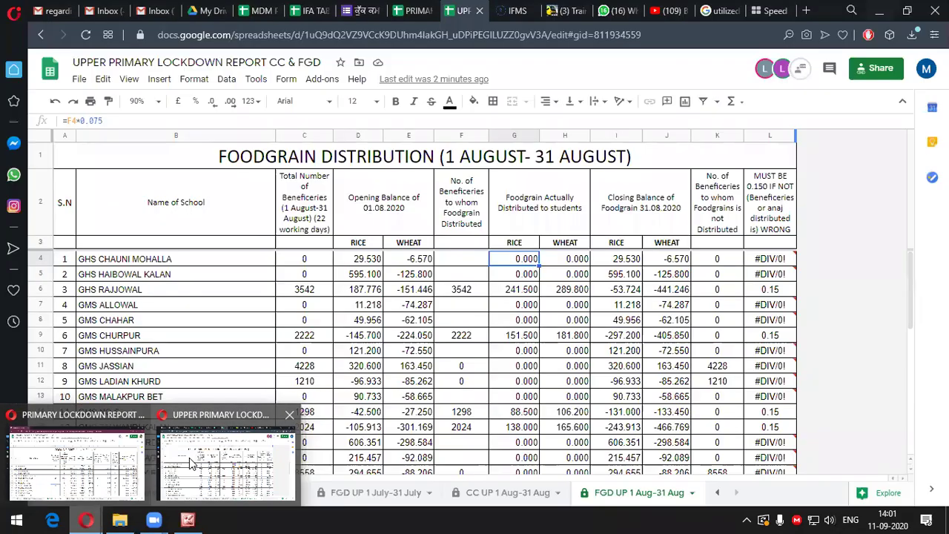
pyautogui.click(189, 464)
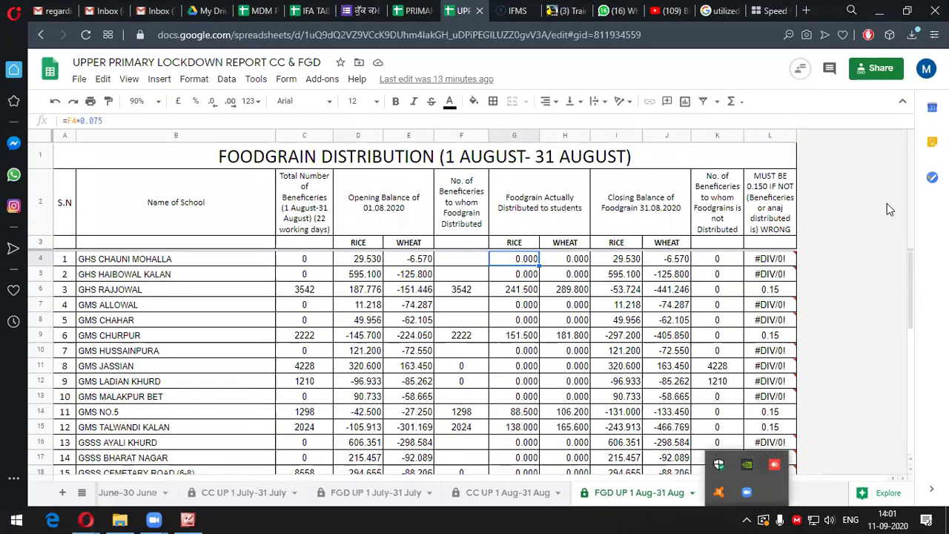
# Go from CC UP 1 July-31 July to FGD UP 1 June-30 June and jump to its last filled cell
pyautogui.scroll(-5, 600, 381)
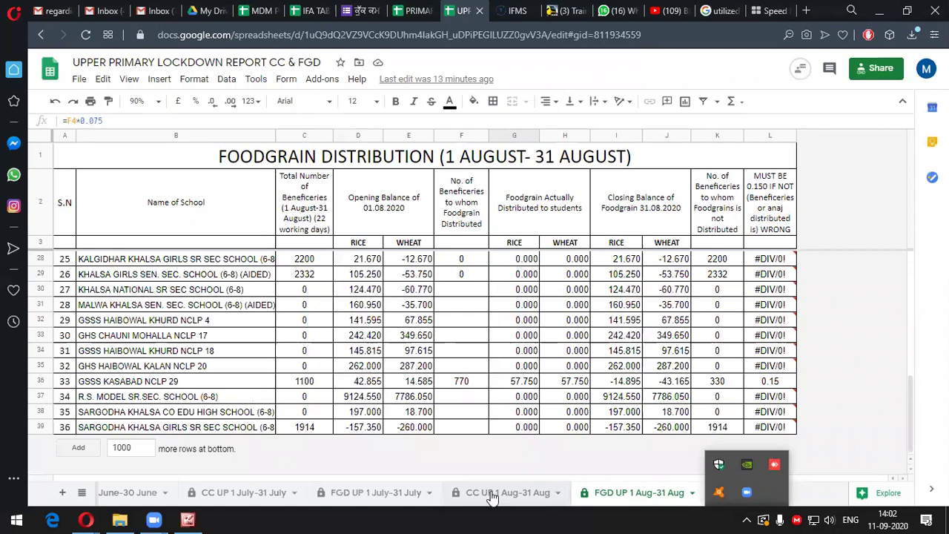
pyautogui.click(251, 495)
pyautogui.scroll(-8, 284, 450)
pyautogui.click(126, 492)
pyautogui.scroll(-4, 410, 355)
pyautogui.scroll(-4, 406, 354)
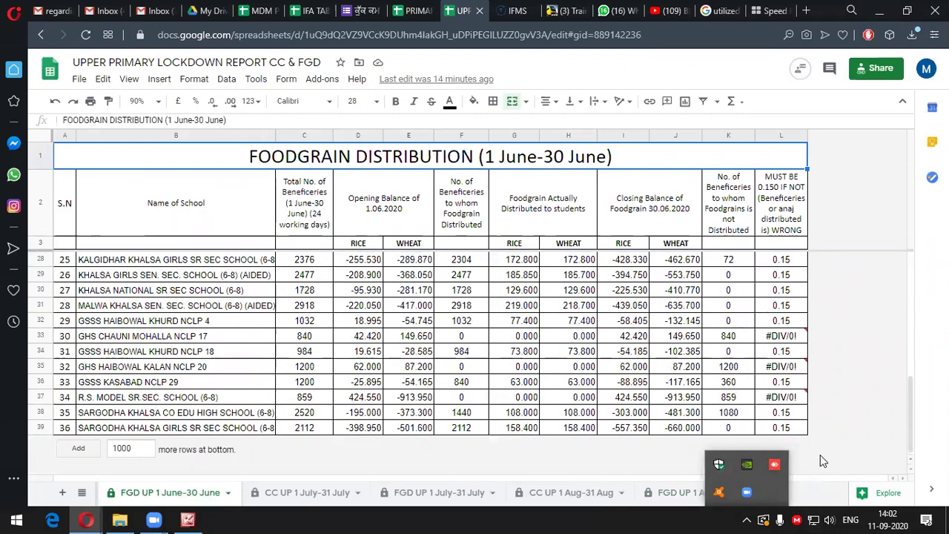
pyautogui.hotkey('ctrl', 'End')
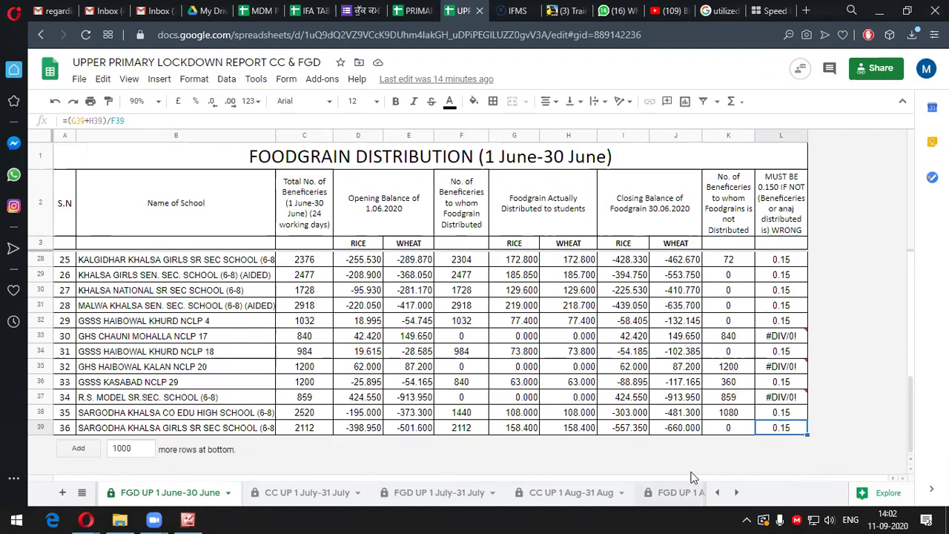
pyautogui.click(719, 493)
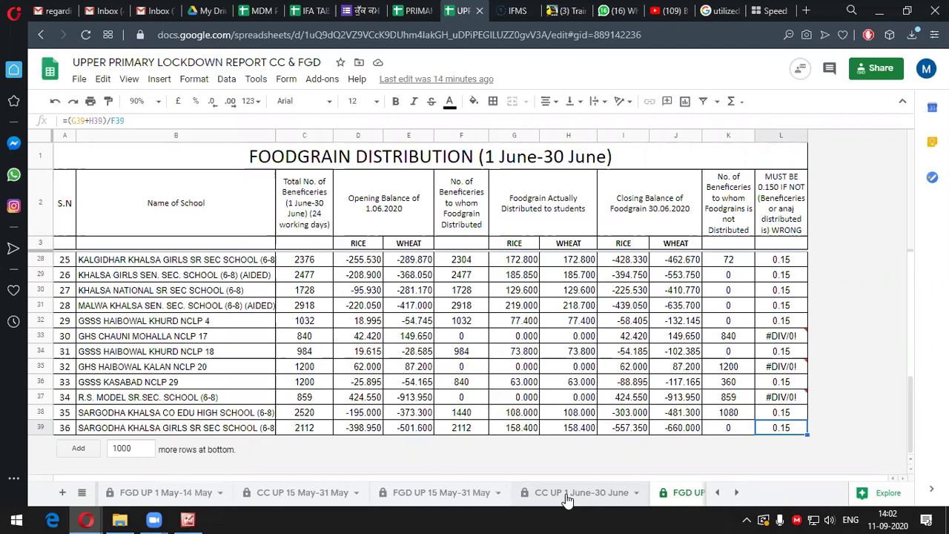
pyautogui.click(415, 12)
pyautogui.scroll(-10, 632, 459)
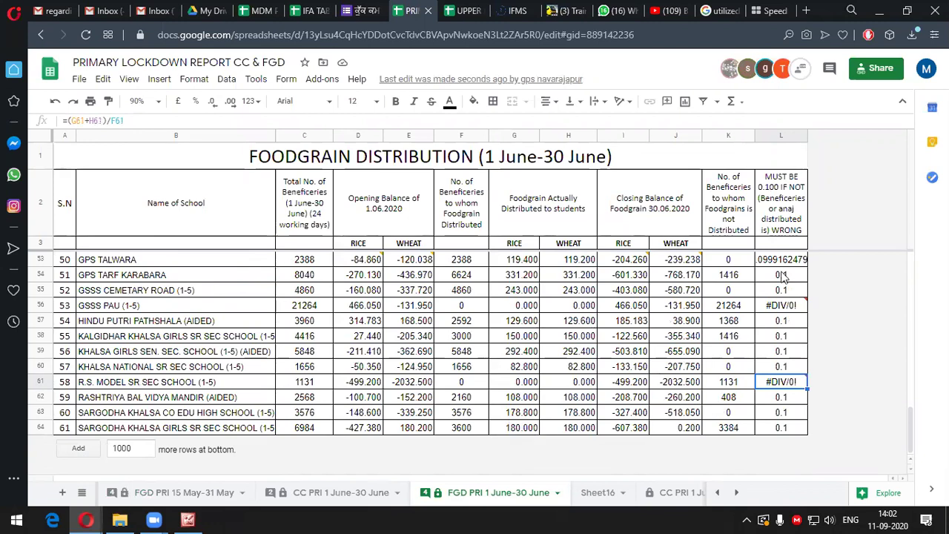
pyautogui.moveTo(785, 387)
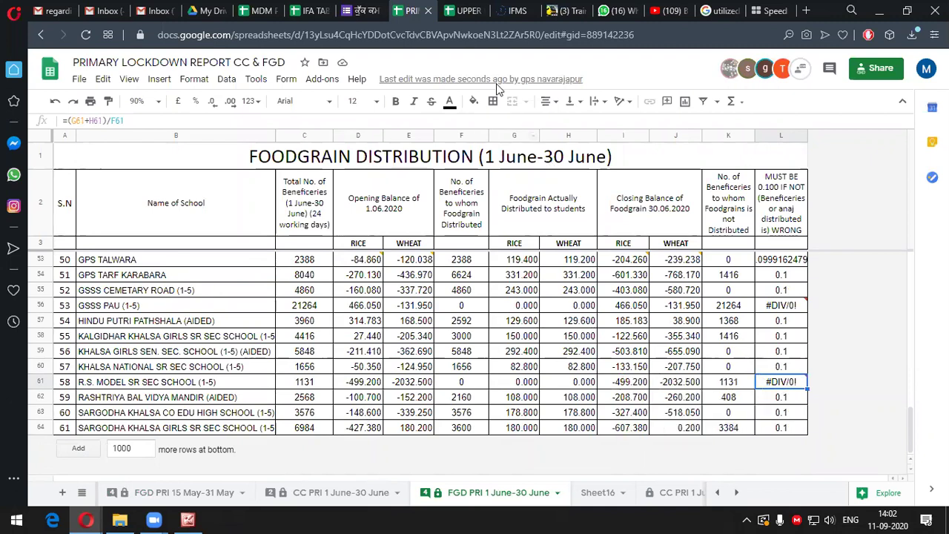
pyautogui.click(464, 10)
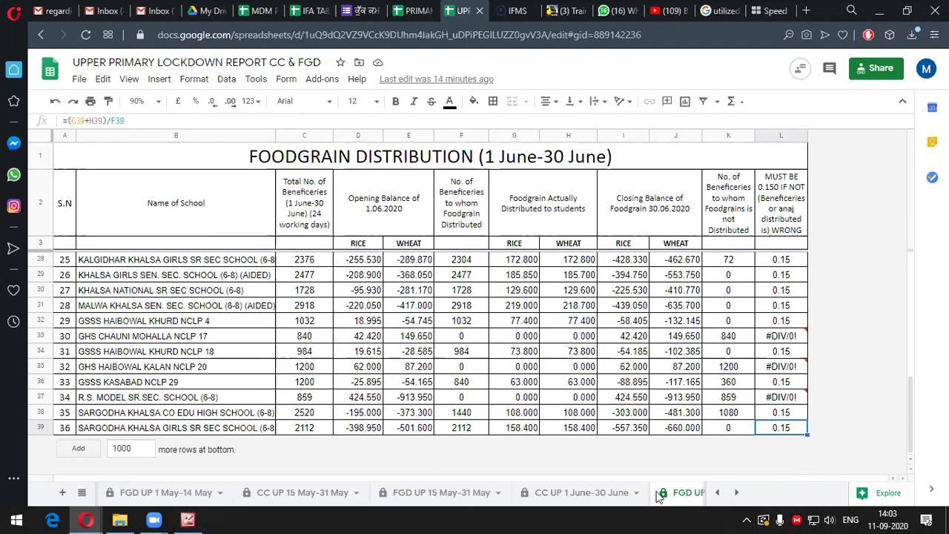
# Scroll back to the earliest tabs and open the CC UP 23-31 MARCH cooking cost sheet
pyautogui.click(717, 492)
pyautogui.click(717, 492)
pyautogui.click(716, 492)
pyautogui.click(200, 495)
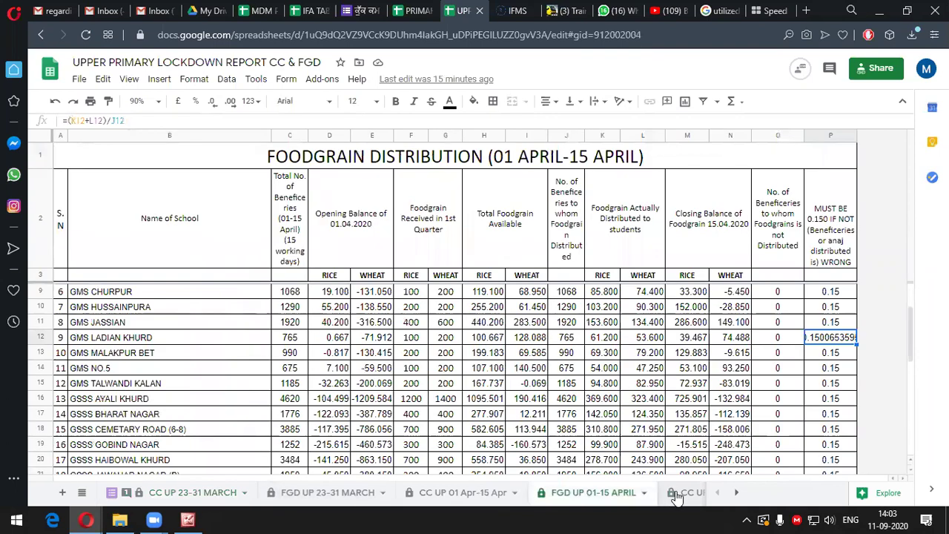
# Review the CC UP 16 Apr-30 Apr sheet, then open FGD UP 16 Apr-30 Apr
pyautogui.click(678, 493)
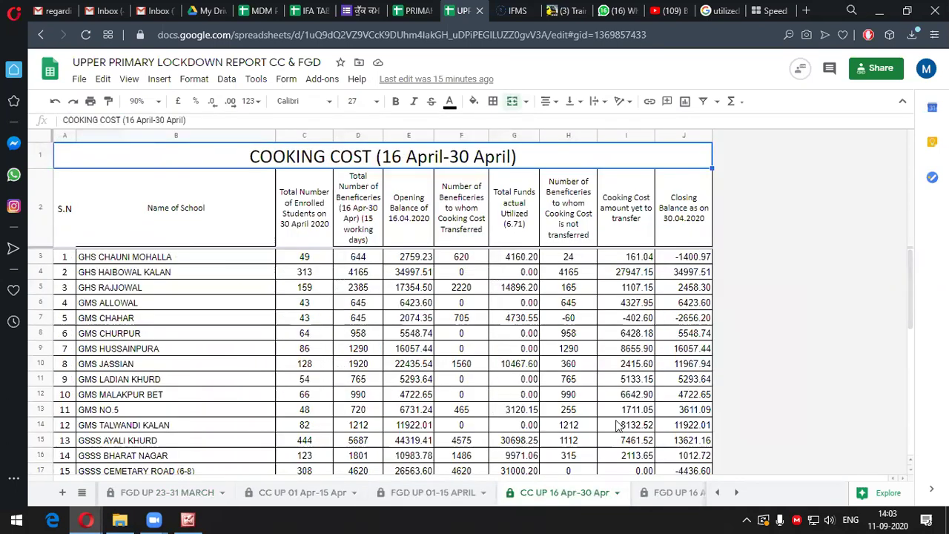
pyautogui.scroll(-3, 593, 403)
pyautogui.scroll(-5, 593, 402)
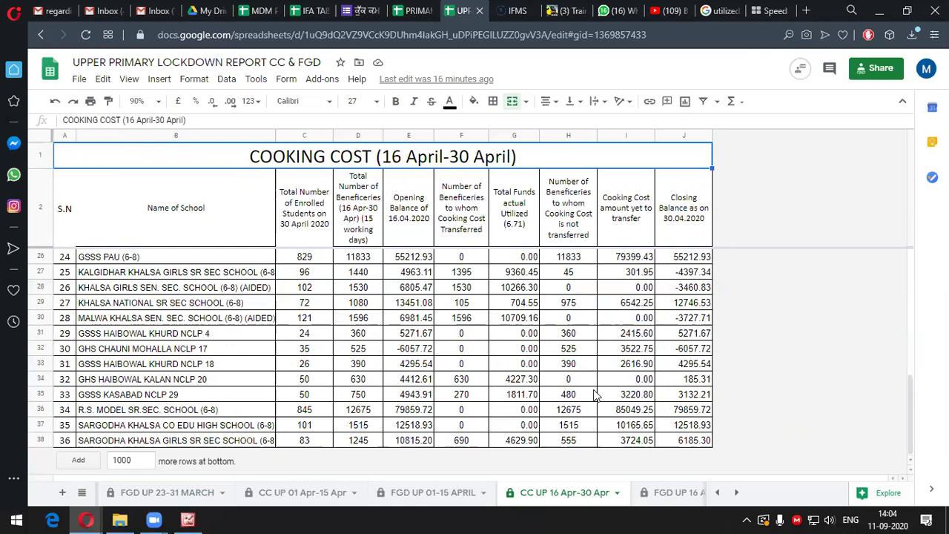
pyautogui.click(680, 494)
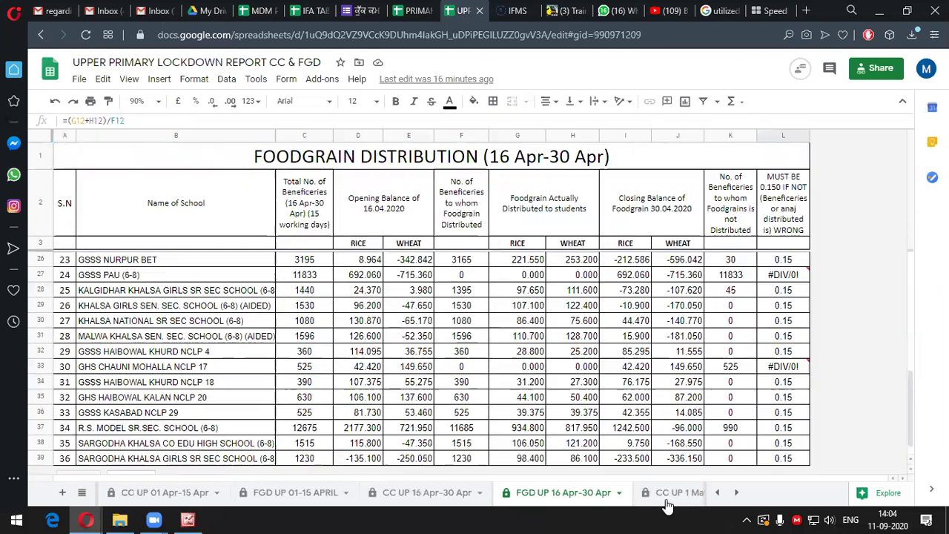
# Step through CC UP 1 May-14 May, FGD UP 1 May-14 May, CC UP 15 May-31 May, then CC UP 1 July-31 July
pyautogui.click(676, 495)
pyautogui.click(678, 495)
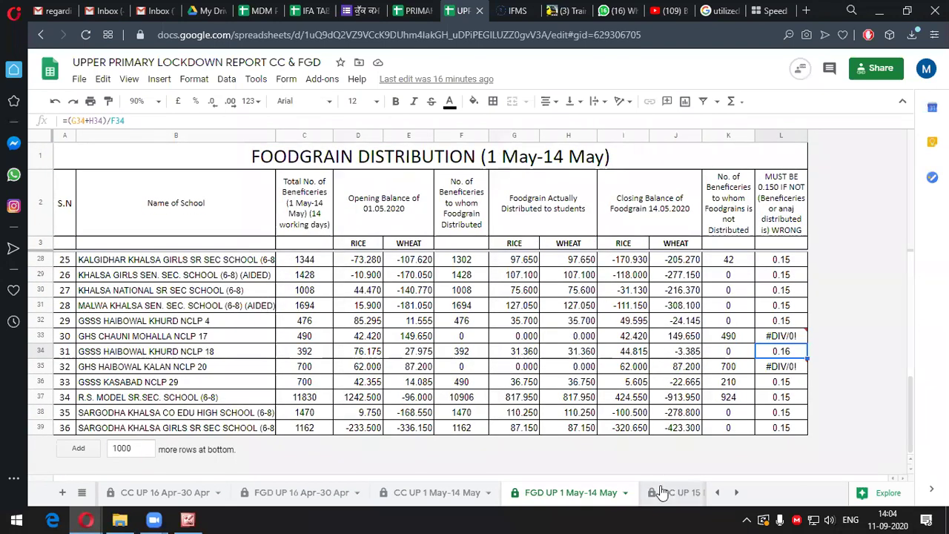
pyautogui.click(662, 494)
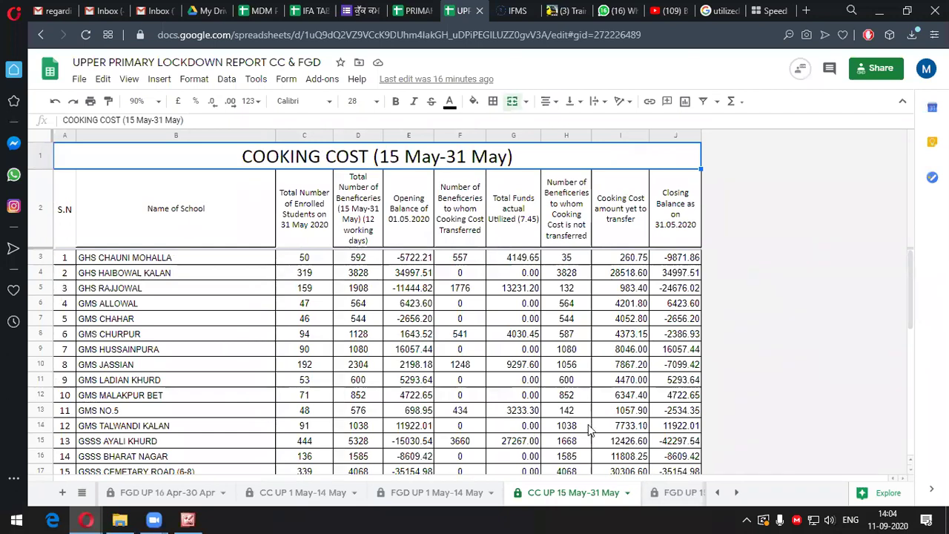
pyautogui.scroll(-1, 528, 348)
pyautogui.scroll(-5, 527, 349)
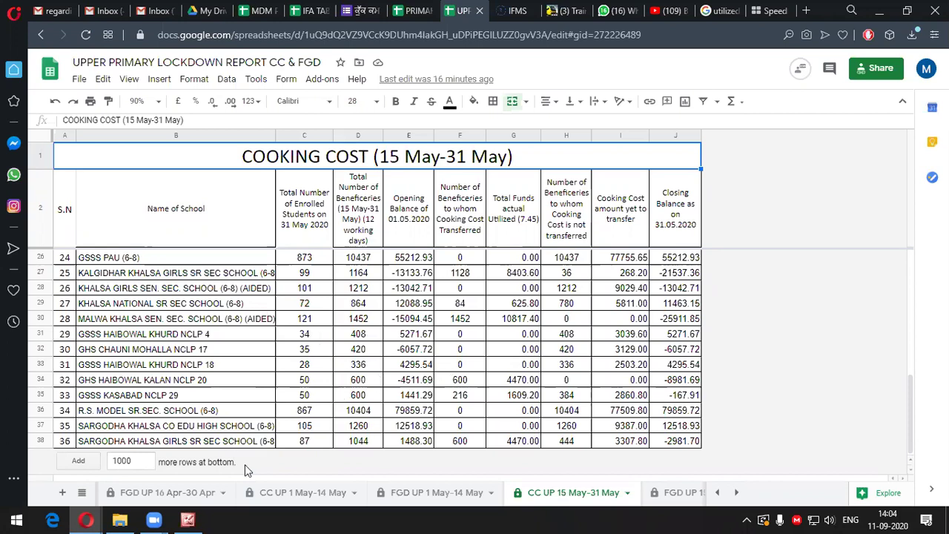
pyautogui.click(736, 492)
pyautogui.click(584, 492)
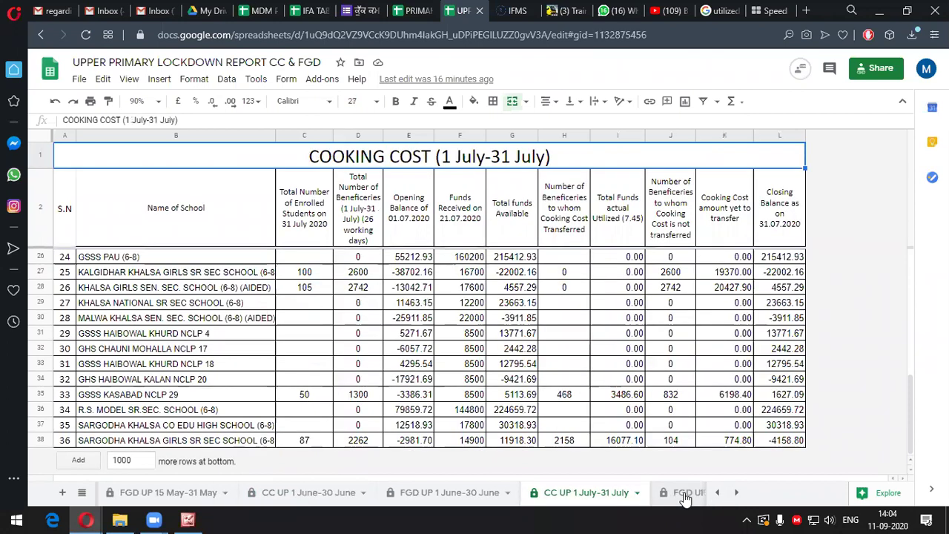